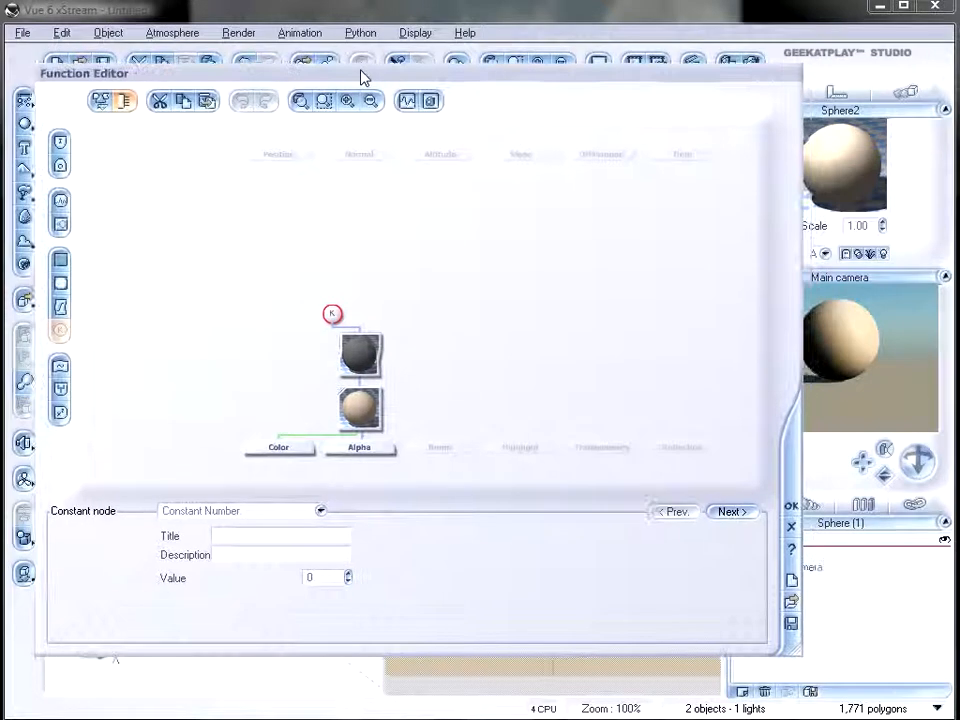
- Show the function output preview and add an Angle of Incidence input node to the color function graph
left_click(432, 102)
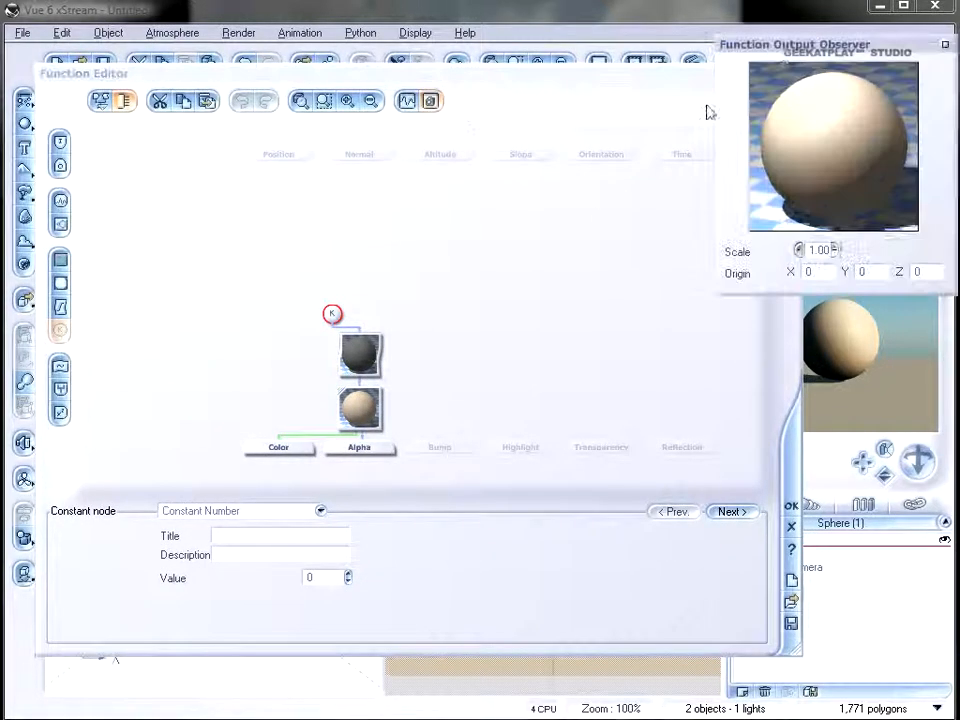
right_click(524, 255)
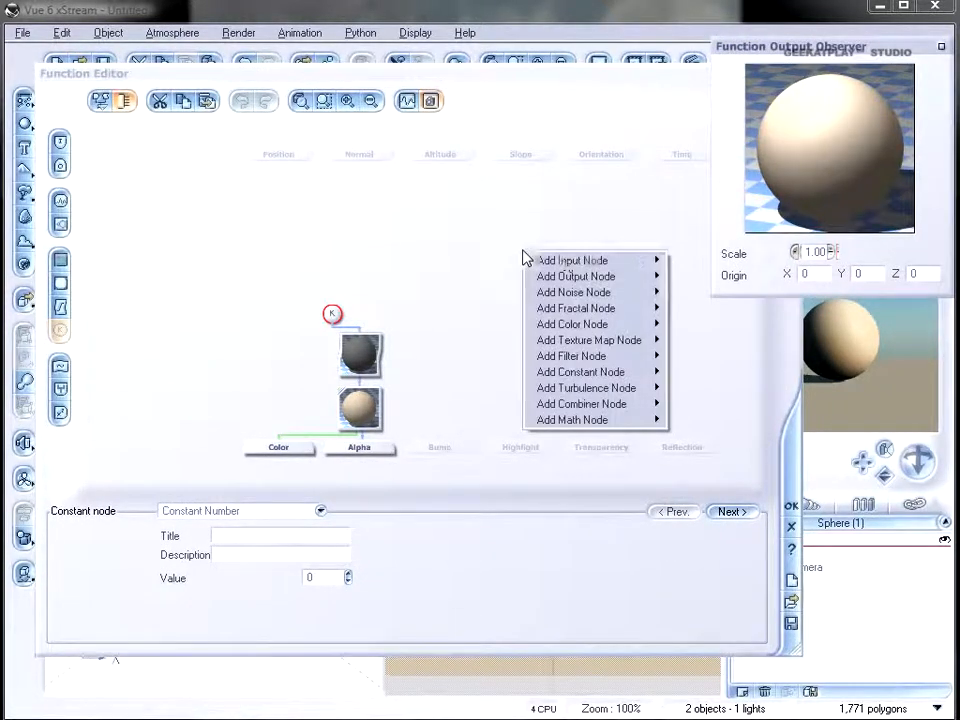
mouse_move(561, 260)
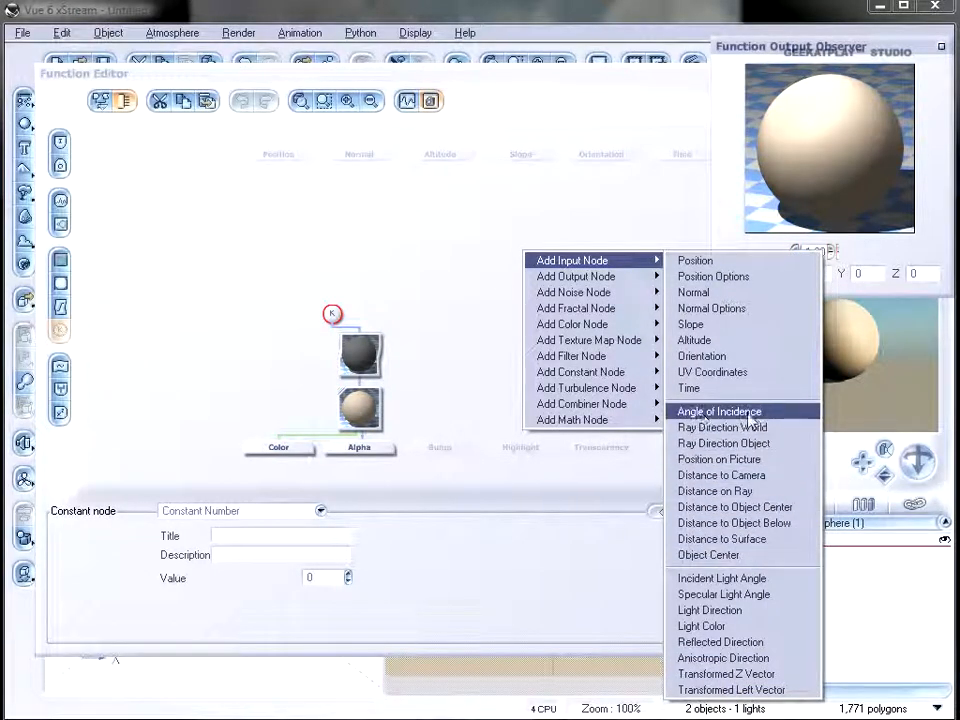
left_click(749, 419)
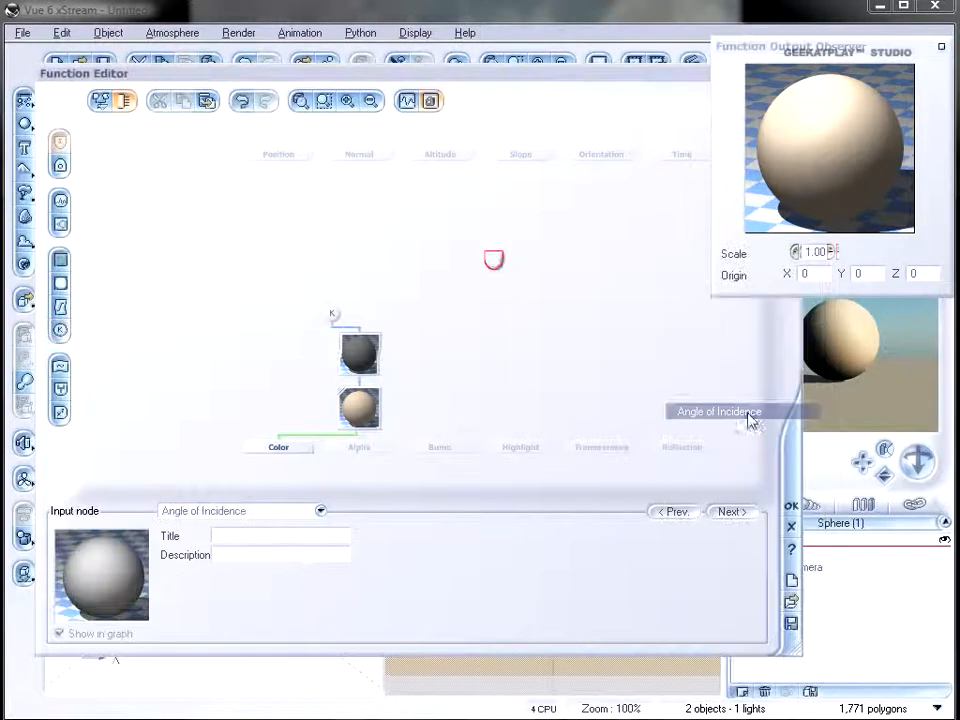
left_click(466, 258)
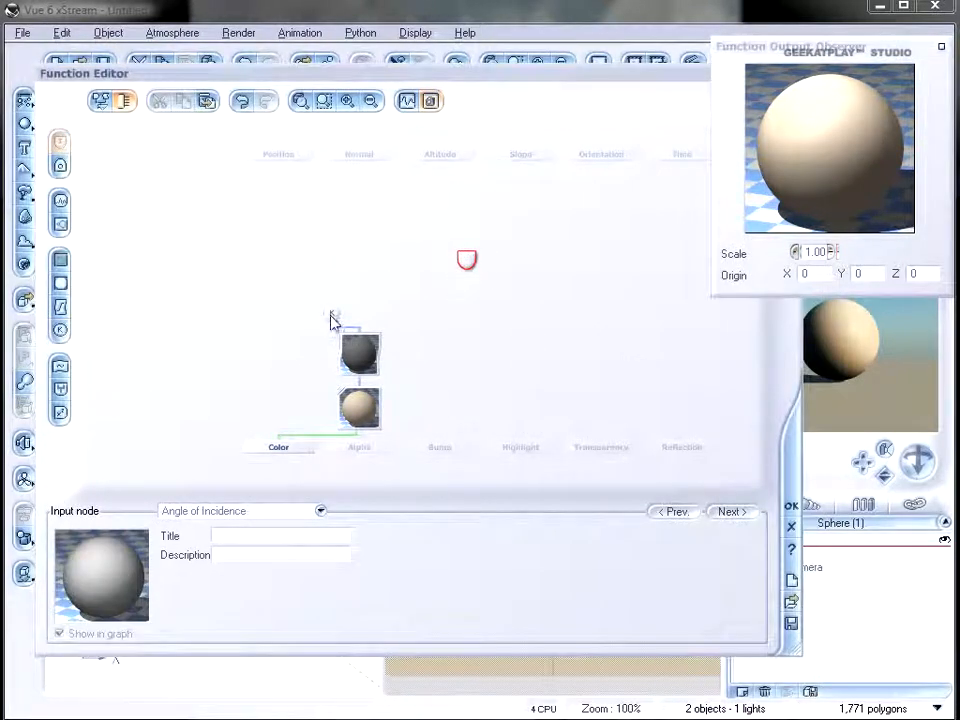
- Delete the constant node feeding the filter and connect the Angle of Incidence node to the filter instead
left_click_drag(332, 314, 332, 297)
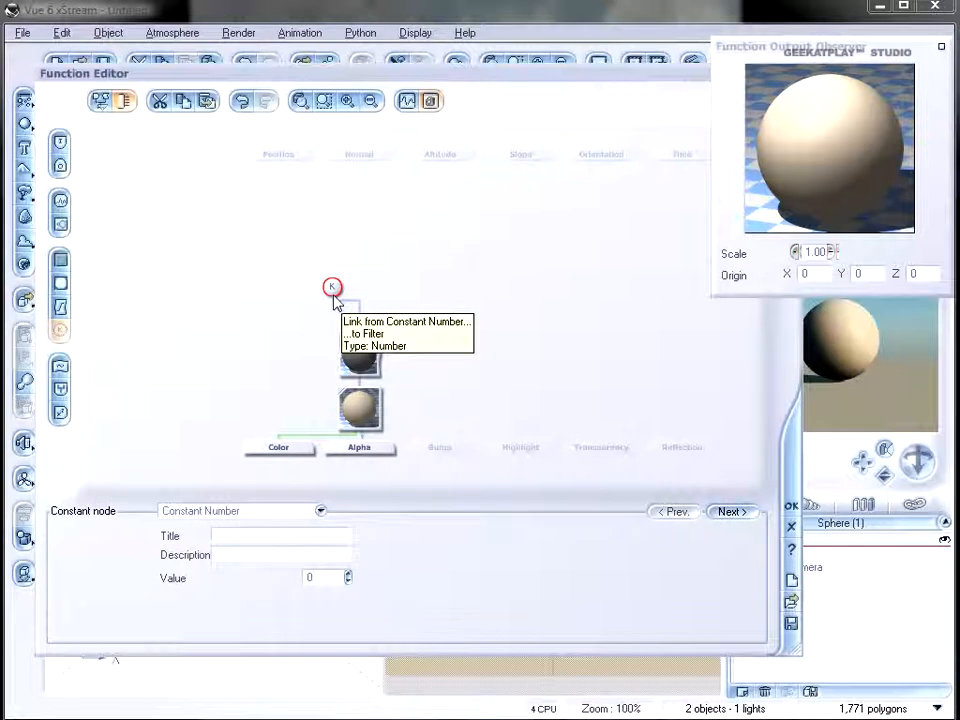
key("Delete")
left_click_drag(360, 326, 437, 254)
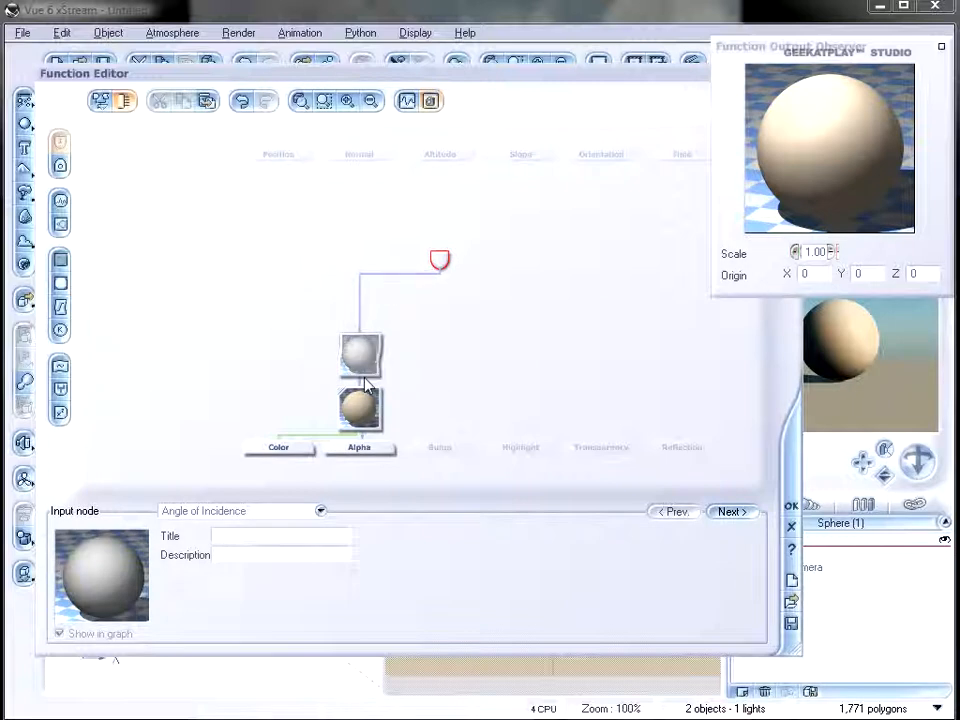
- Set the color node's map to Rainbow from the Colorful collection and accept the function and material
left_click(356, 410)
left_click(317, 595)
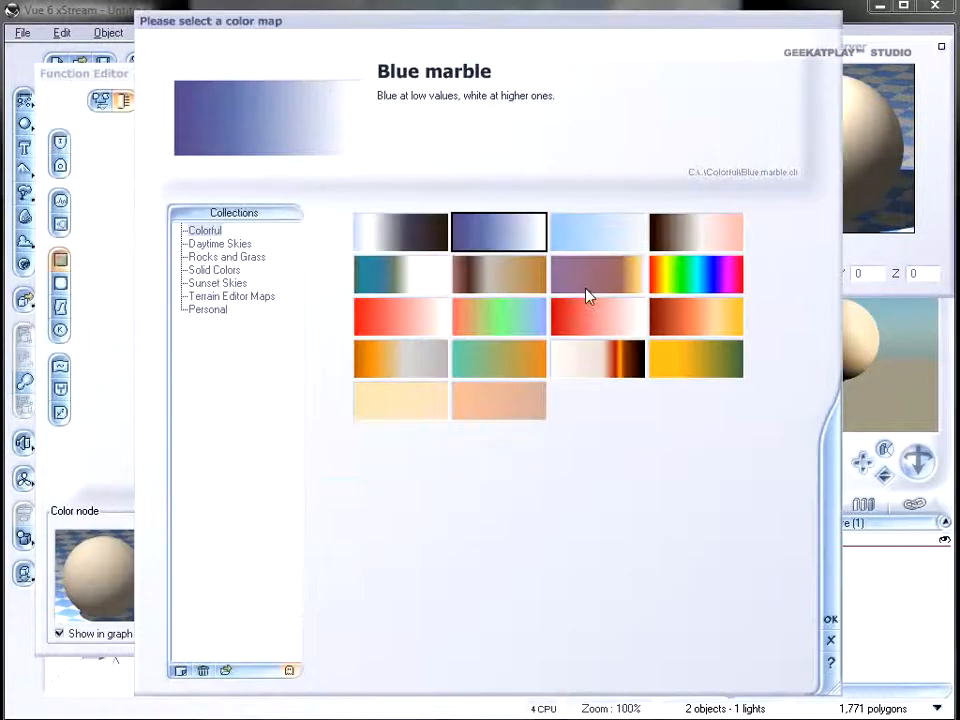
left_click(693, 276)
left_click(830, 618)
left_click(772, 462)
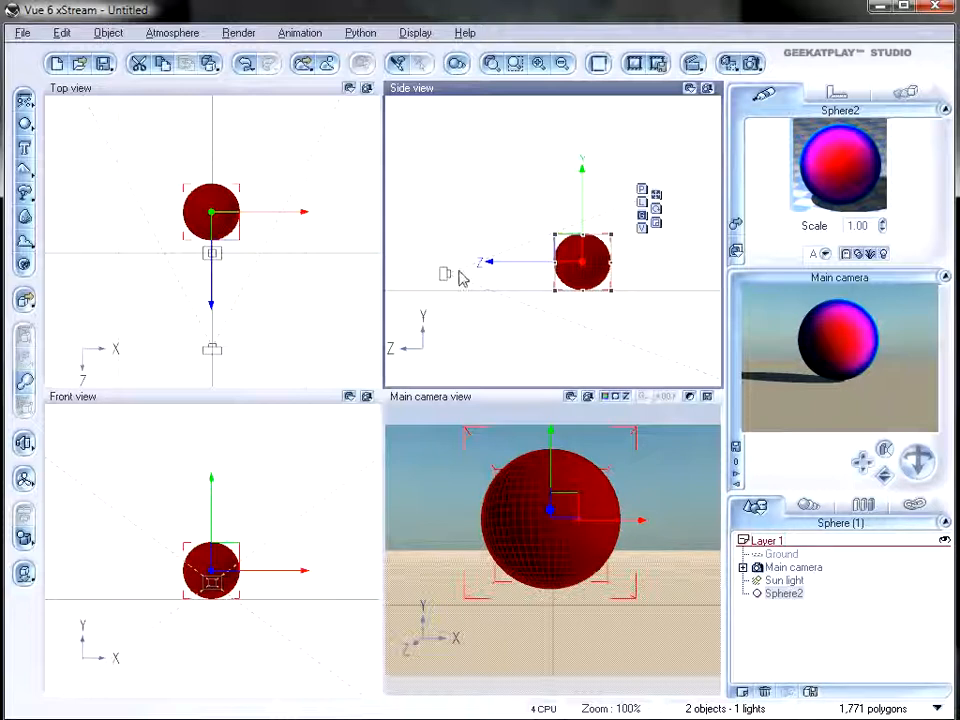
- Examine the sphere's shading from a raised, re-aimed main camera, then lower the camera back near the sphere's level
right_click(838, 335)
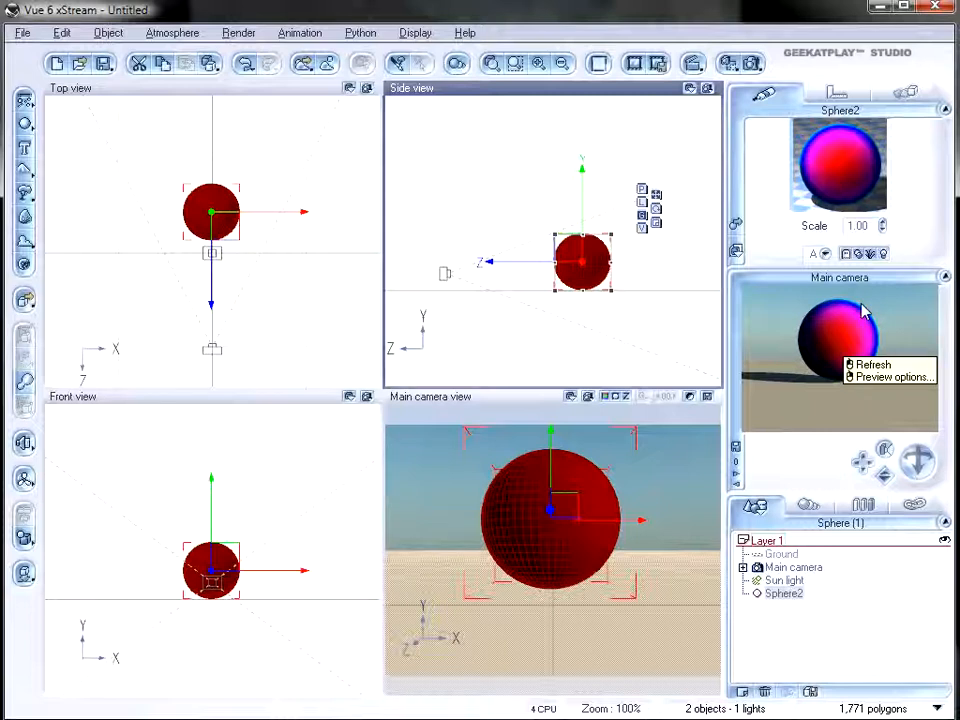
left_click(447, 273)
left_click_drag(446, 272, 461, 185)
left_click_drag(918, 460, 918, 495)
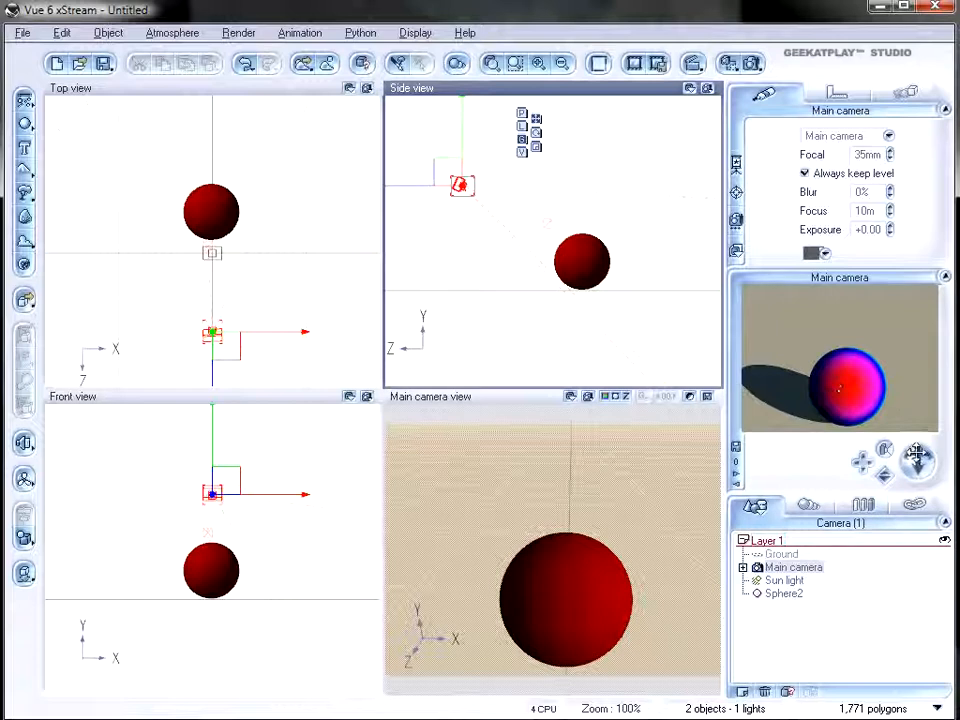
left_click_drag(450, 176, 444, 257)
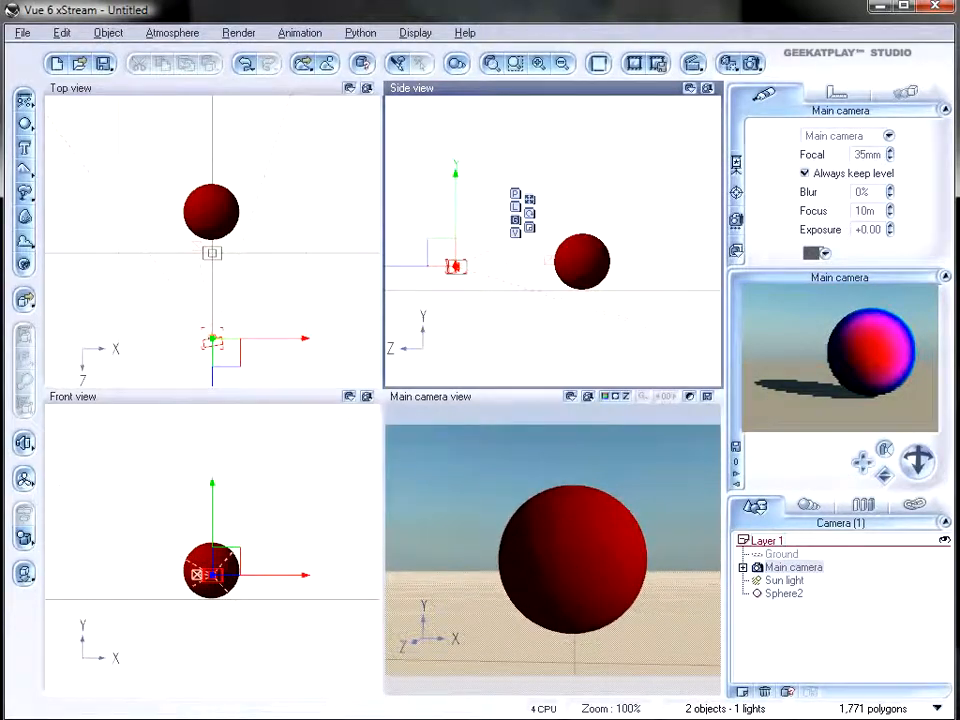
- Reopen the sphere material's color function, move the filter node up and delete the Angle of Incidence node
left_click(600, 265)
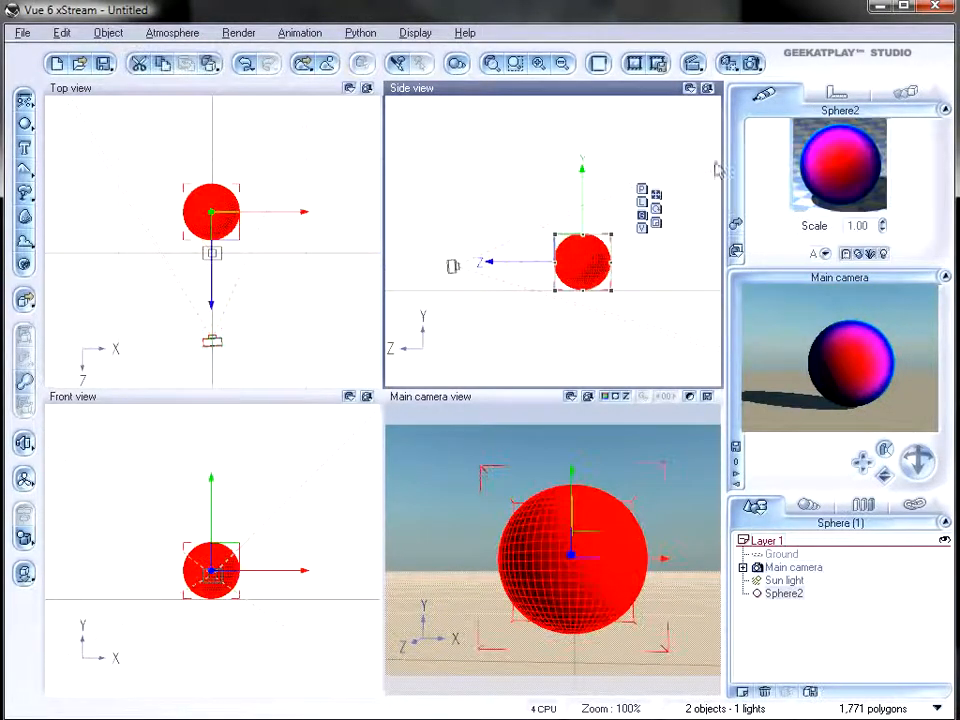
double_click(810, 160)
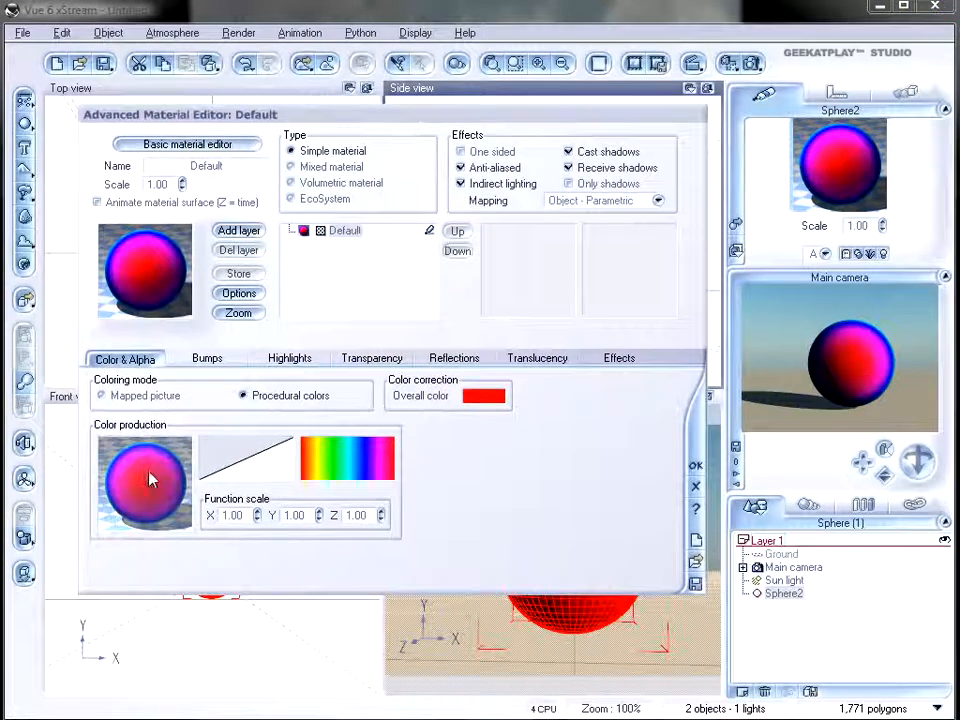
right_click(156, 482)
left_click(182, 483)
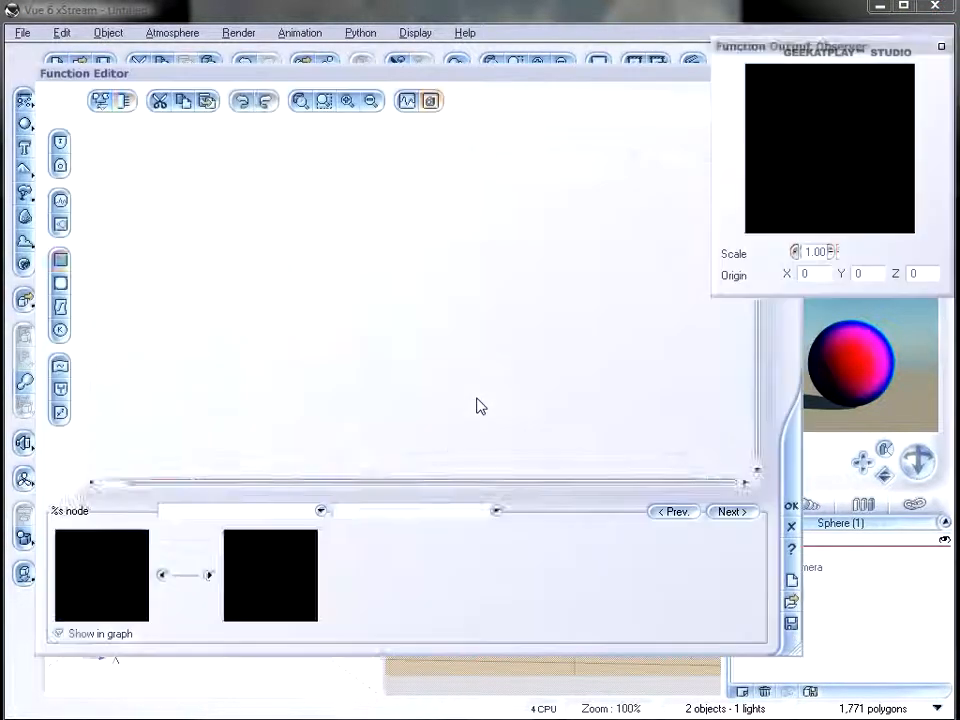
left_click_drag(439, 264, 386, 236)
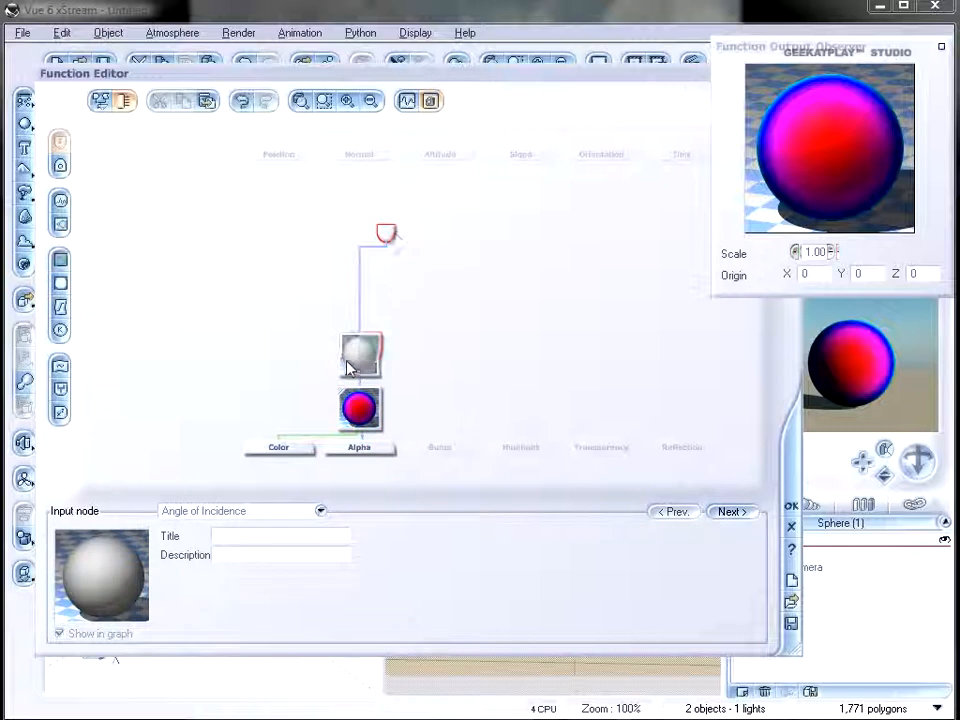
left_click_drag(356, 354, 356, 300)
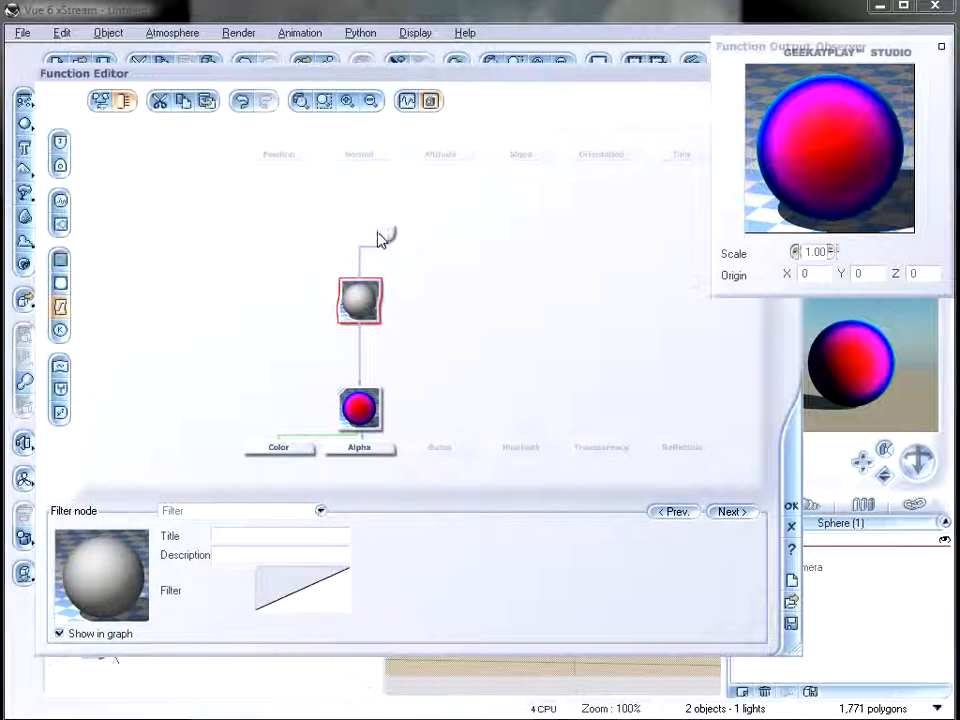
left_click(384, 233)
key("Delete")
left_click(368, 300)
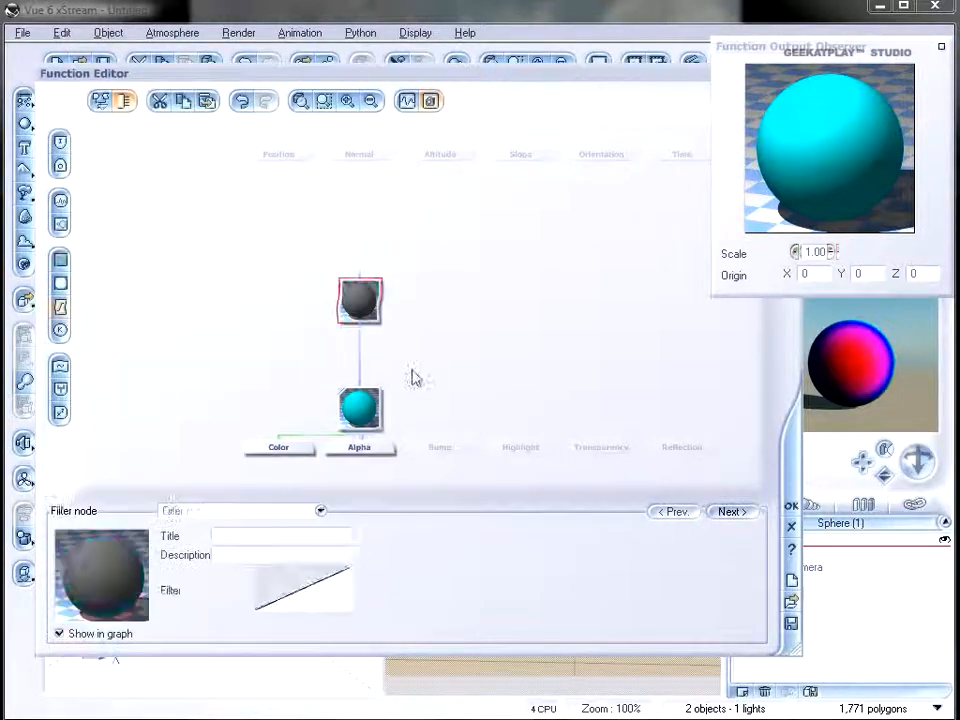
- Reposition the color node and give it the dark red to orange to yellow color map from the Colorful collection
left_click_drag(359, 406, 332, 380)
left_click(285, 588)
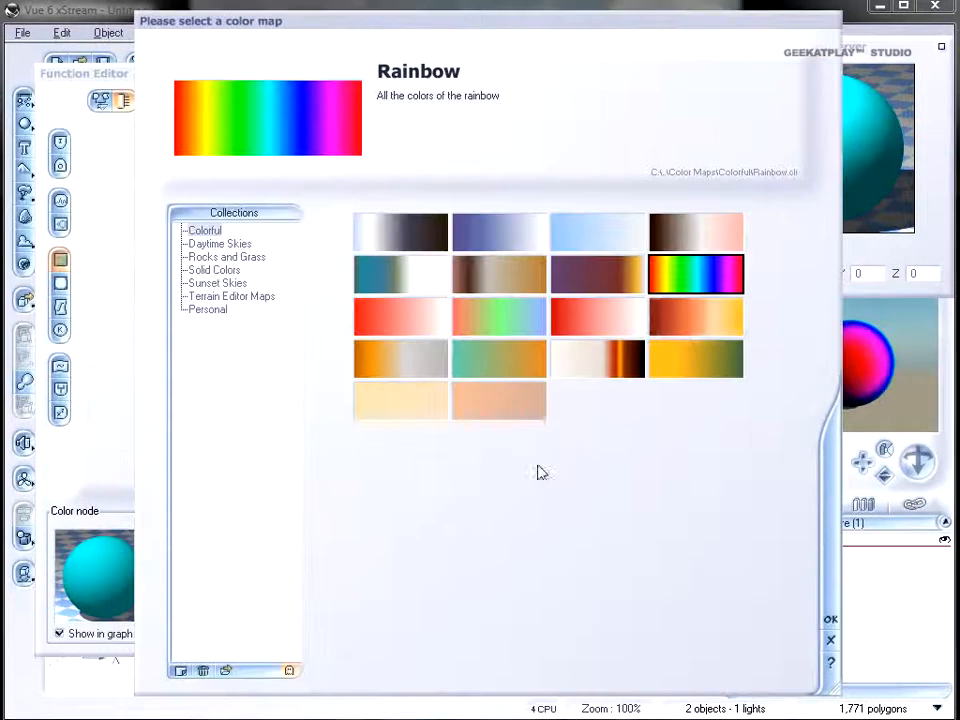
left_click(696, 316)
left_click(834, 630)
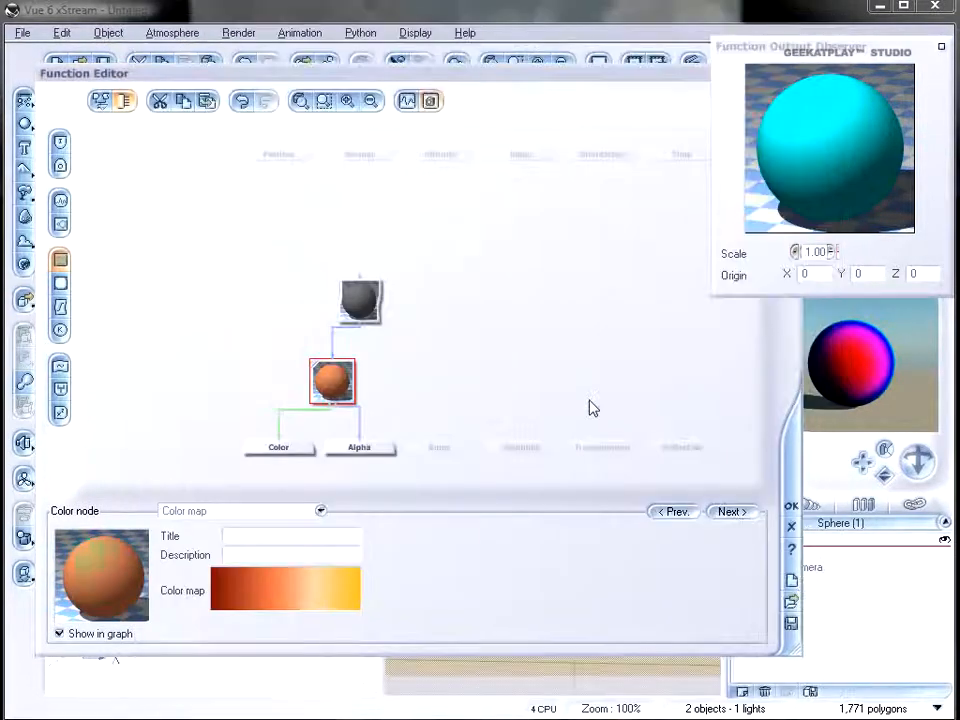
- Add a Perlin Noises node above the filter and connect it to the filter so it drives the color map
mouse_move(371, 299)
left_mouse_down()
mouse_move(328, 302)
mouse_move(335, 291)
mouse_move(362, 318)
left_mouse_up()
left_click(332, 261)
left_click(60, 200)
left_click(330, 248)
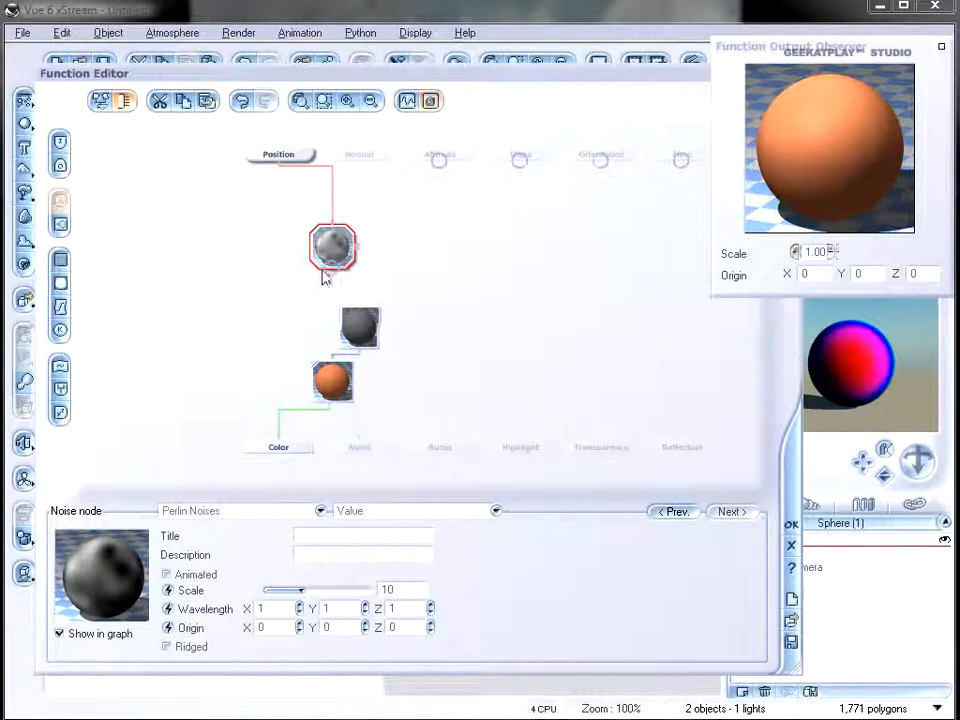
left_click_drag(364, 330, 311, 306)
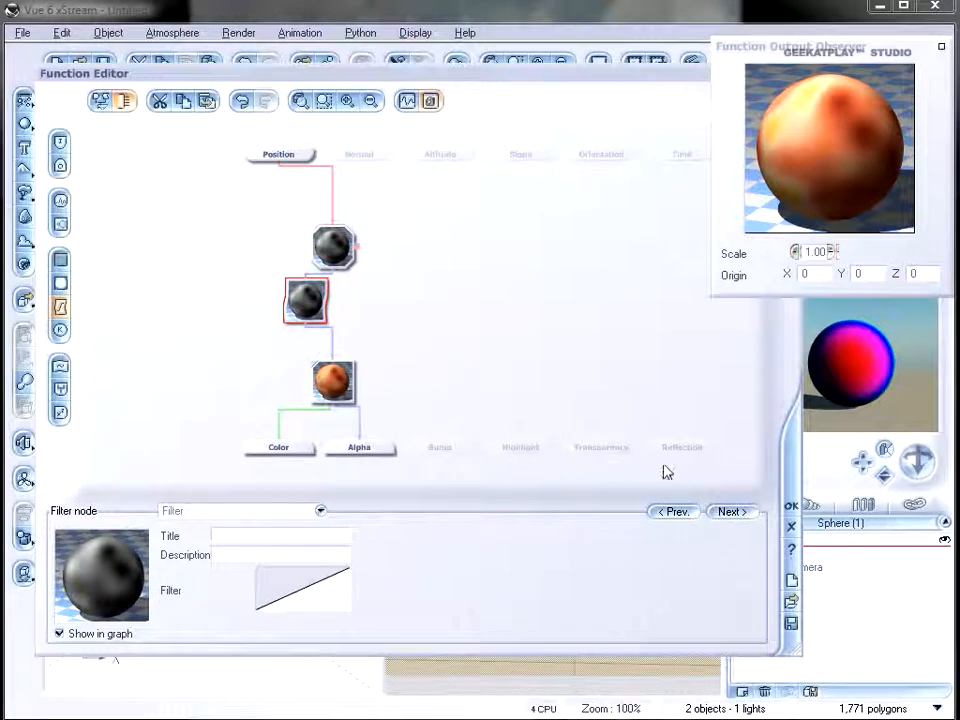
- Accept the color function and replace the material's global transparency constant with an Angle of Incidence node
left_click(792, 508)
left_click(391, 361)
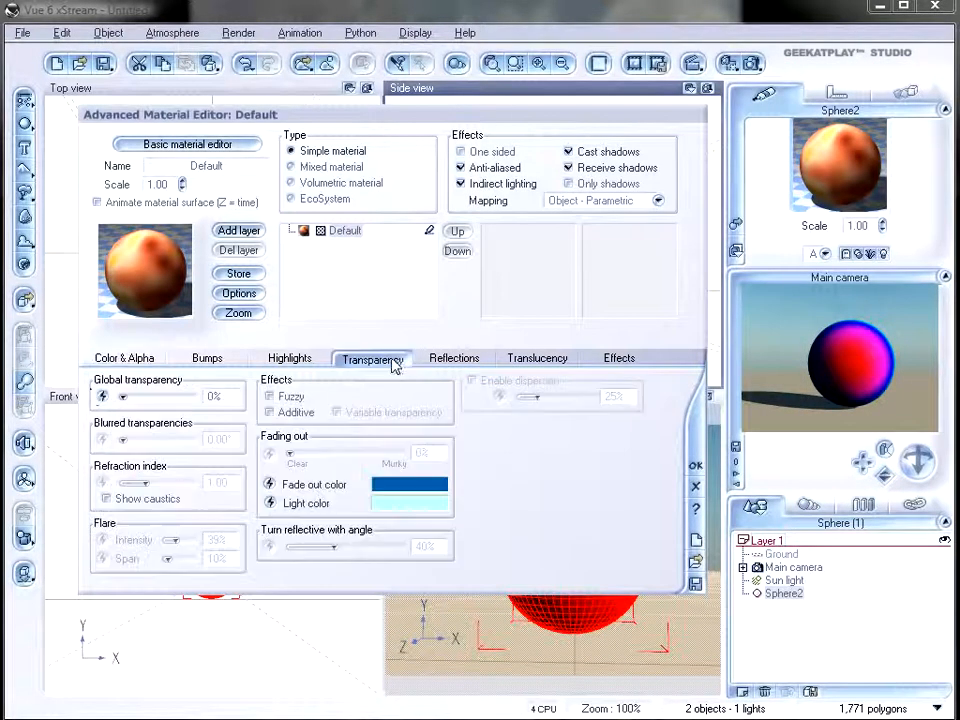
left_click(102, 397)
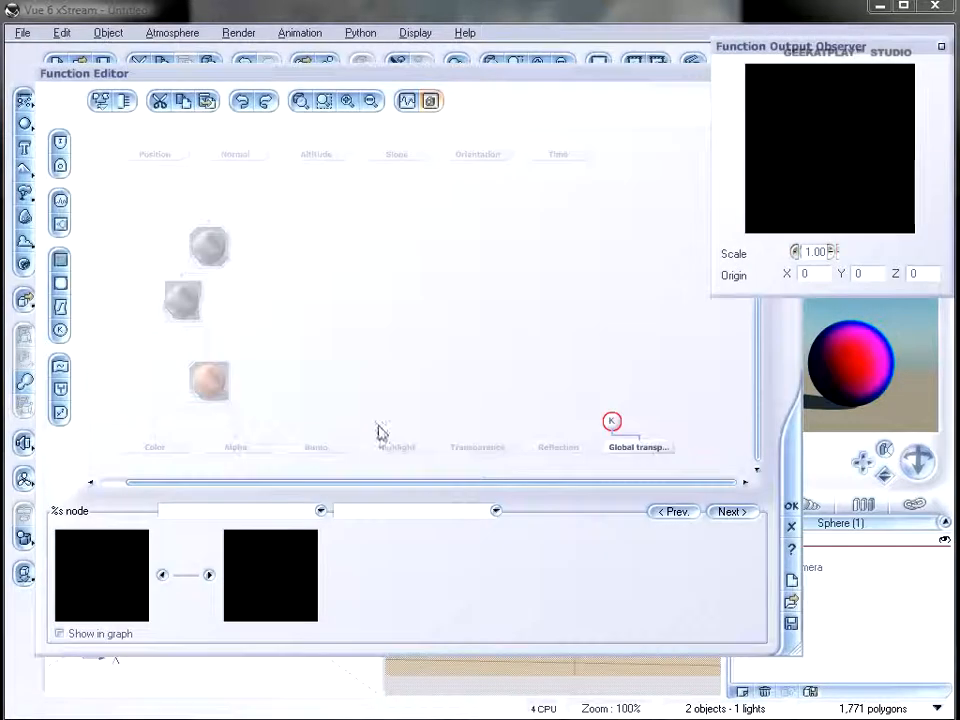
left_click_drag(622, 422, 649, 368)
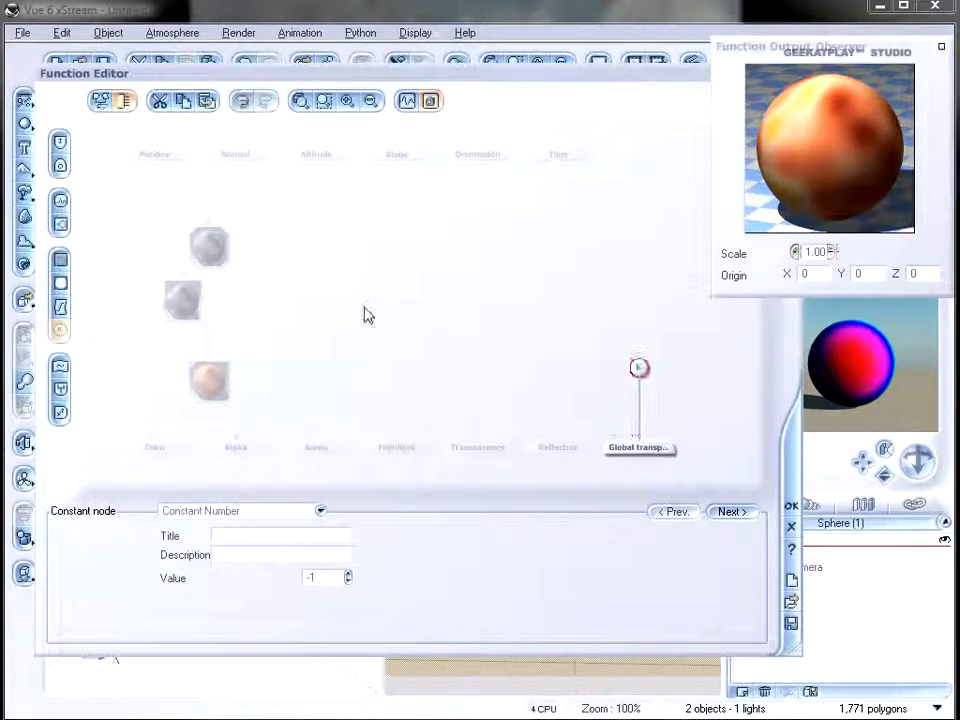
left_click(60, 141)
left_click_drag(639, 368, 569, 236)
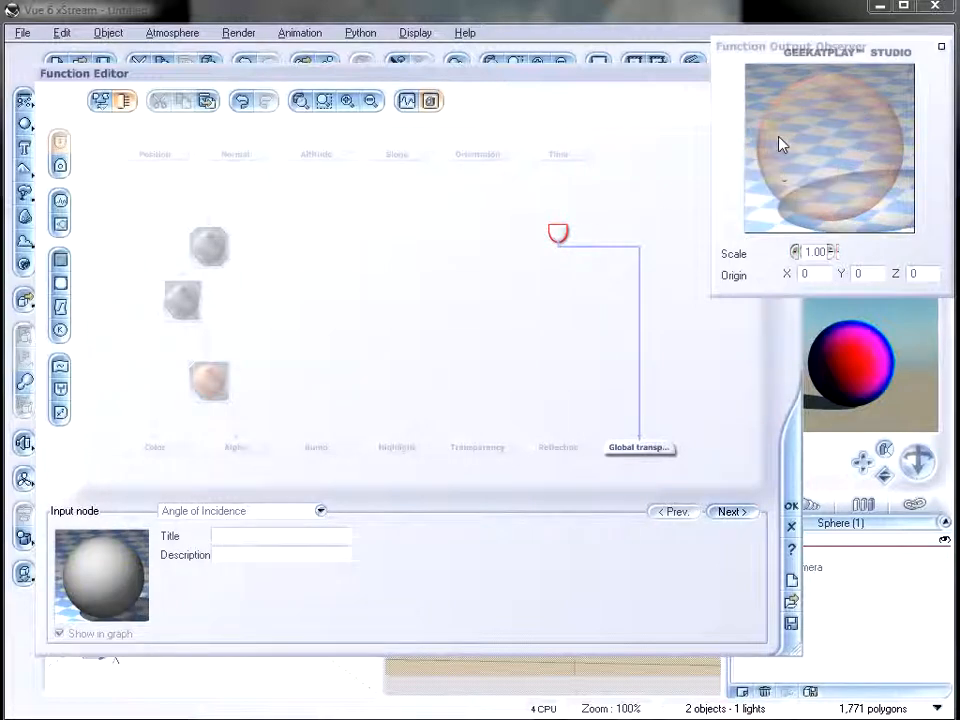
- Insert two filter nodes in series between the Angle of Incidence node and the Global transparency output
left_click(639, 324)
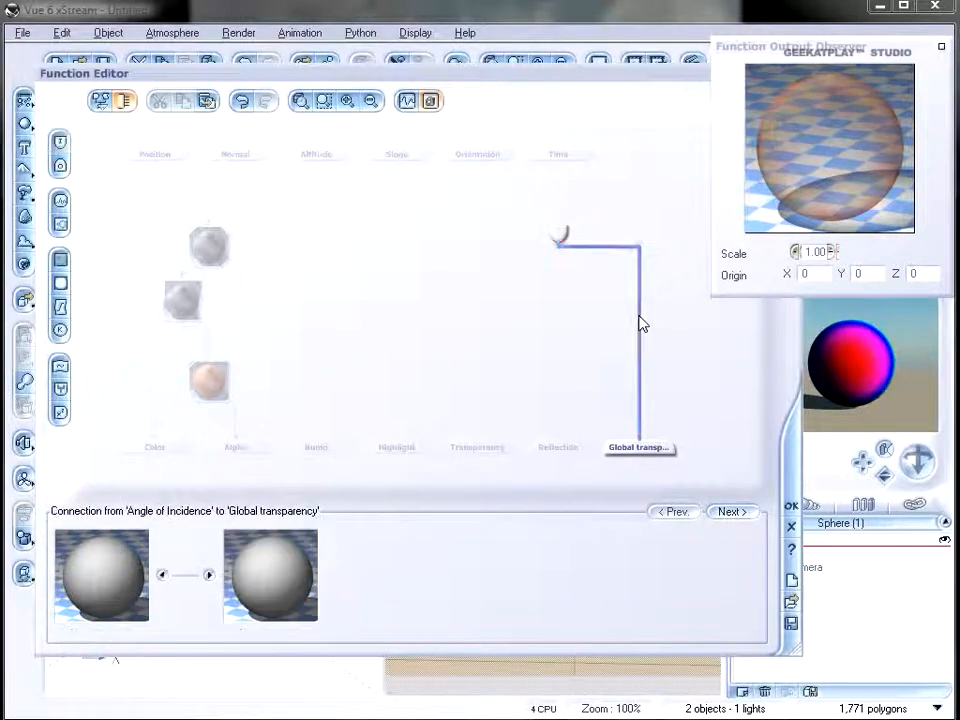
left_click(60, 308)
left_click(639, 380)
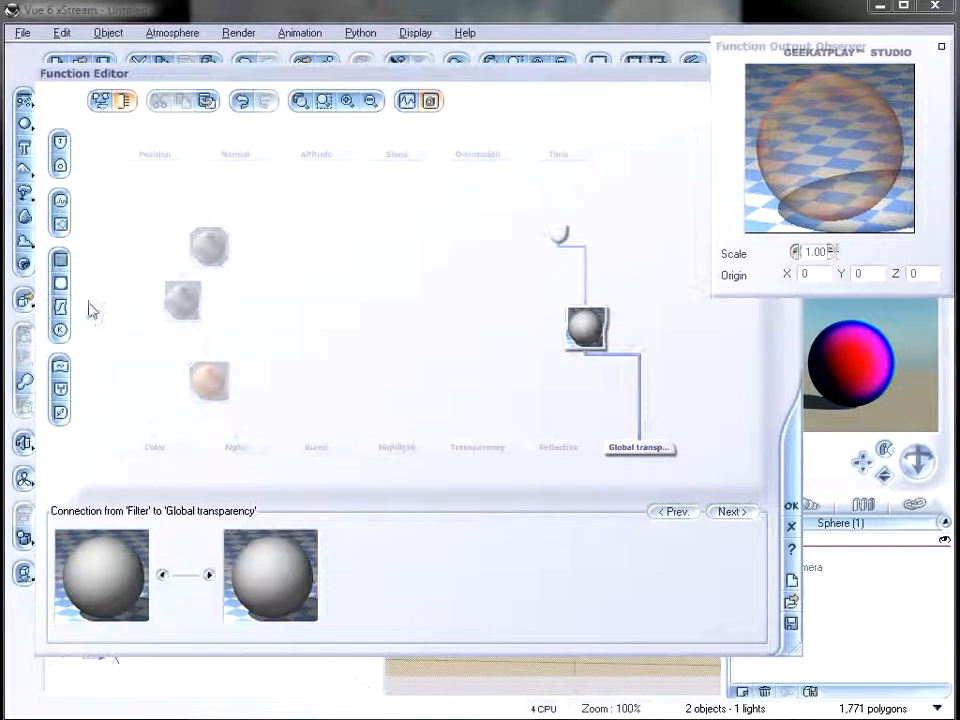
left_click(60, 308)
left_click(580, 330)
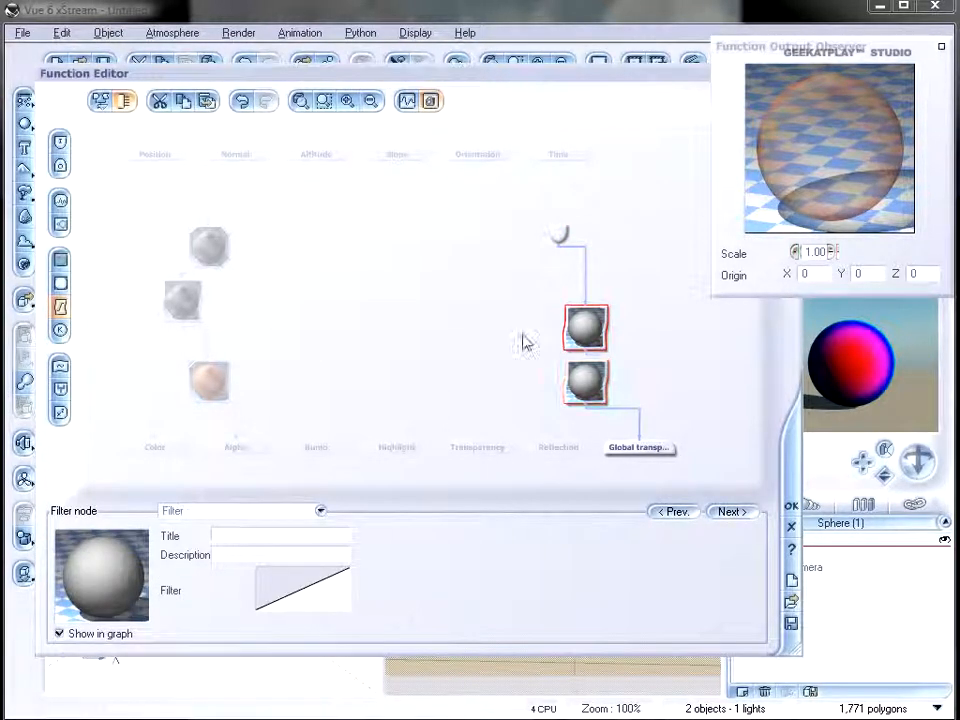
- Reshape the upper filter's profile to stay at -1 until about X = 0.47 and rise steeply to 1 at about X = 0.59
right_click(306, 597)
left_click(334, 600)
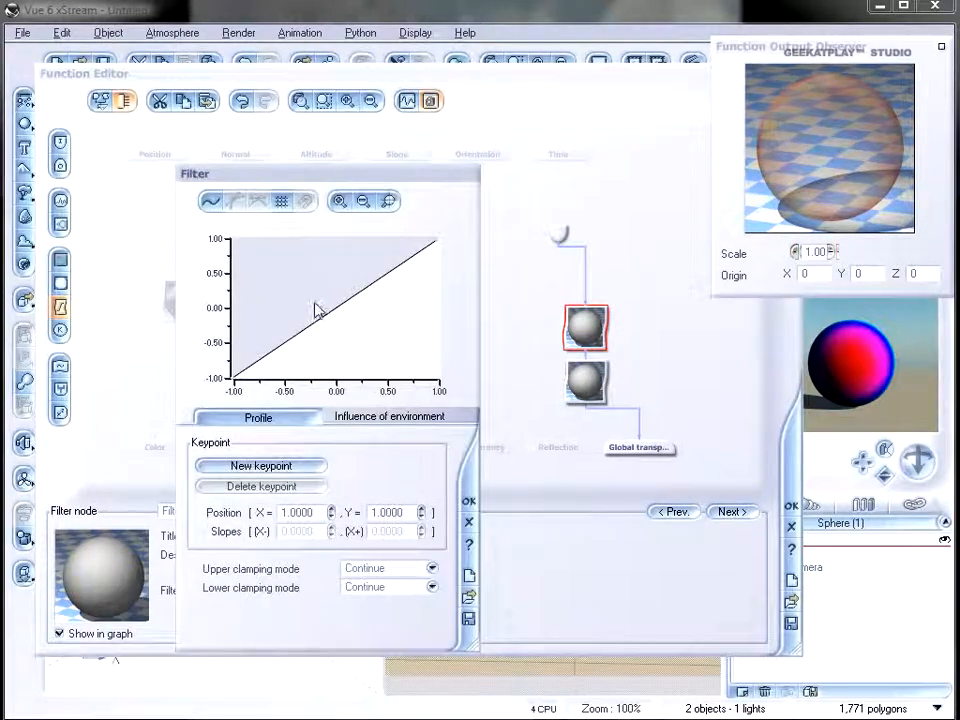
left_click_drag(337, 311, 345, 386)
left_click_drag(414, 287, 397, 221)
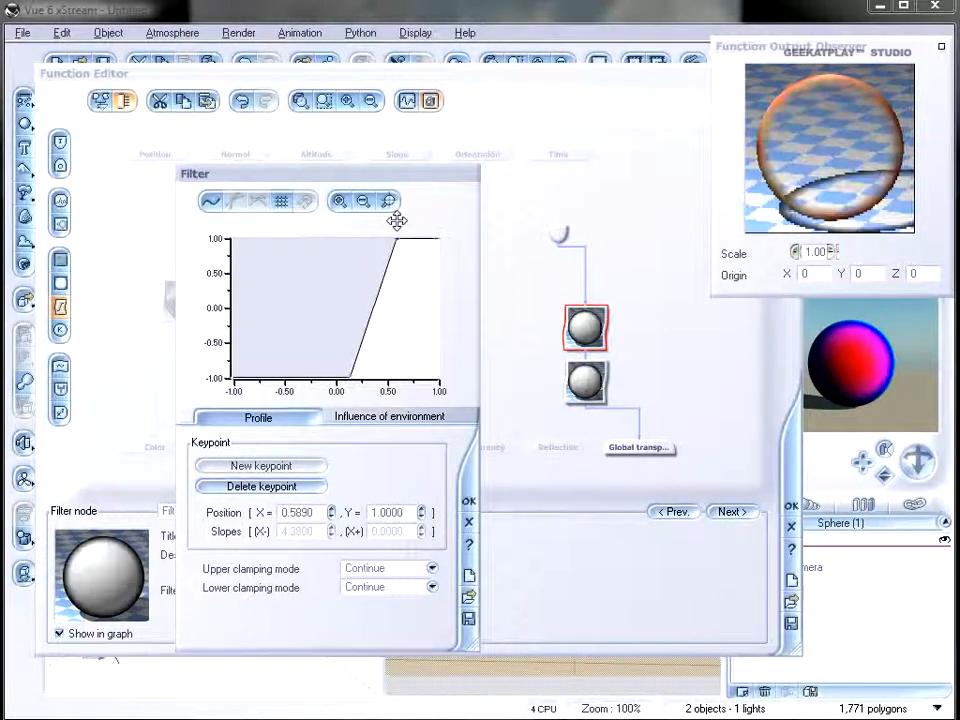
left_click_drag(349, 380, 385, 380)
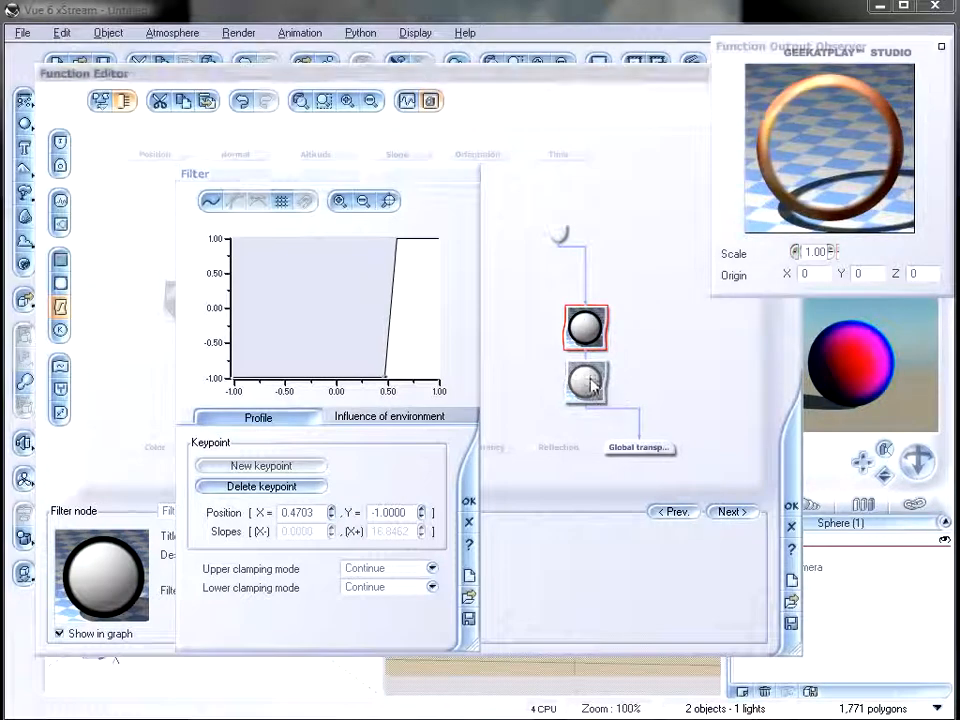
left_click(468, 501)
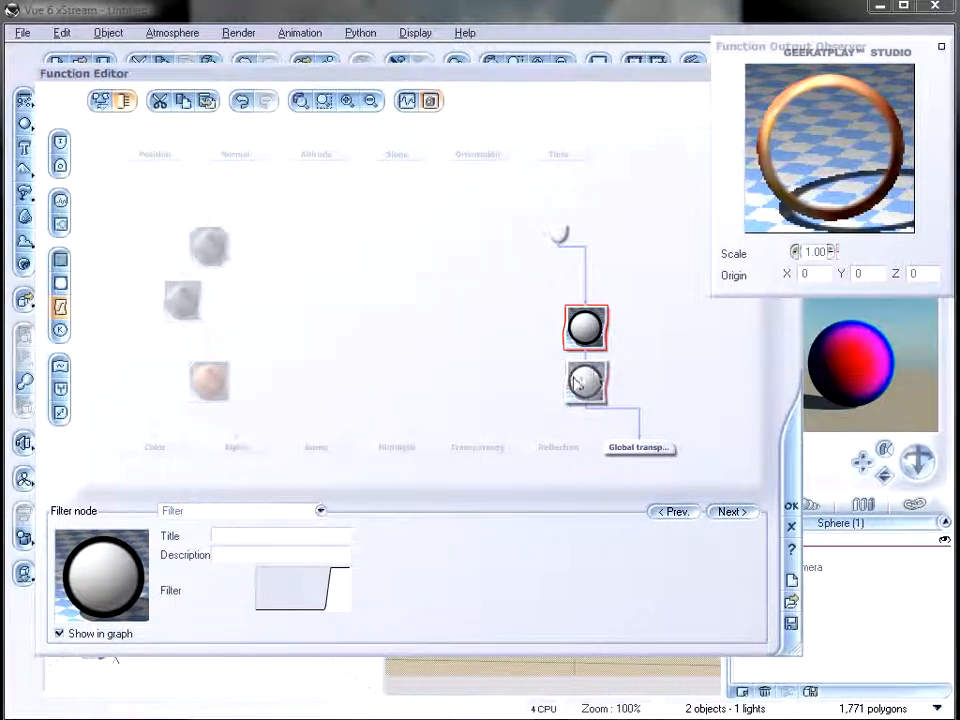
- Change the lower filter node's type to Opposite (-X) to invert the global transparency
left_click(590, 380)
left_click(319, 511)
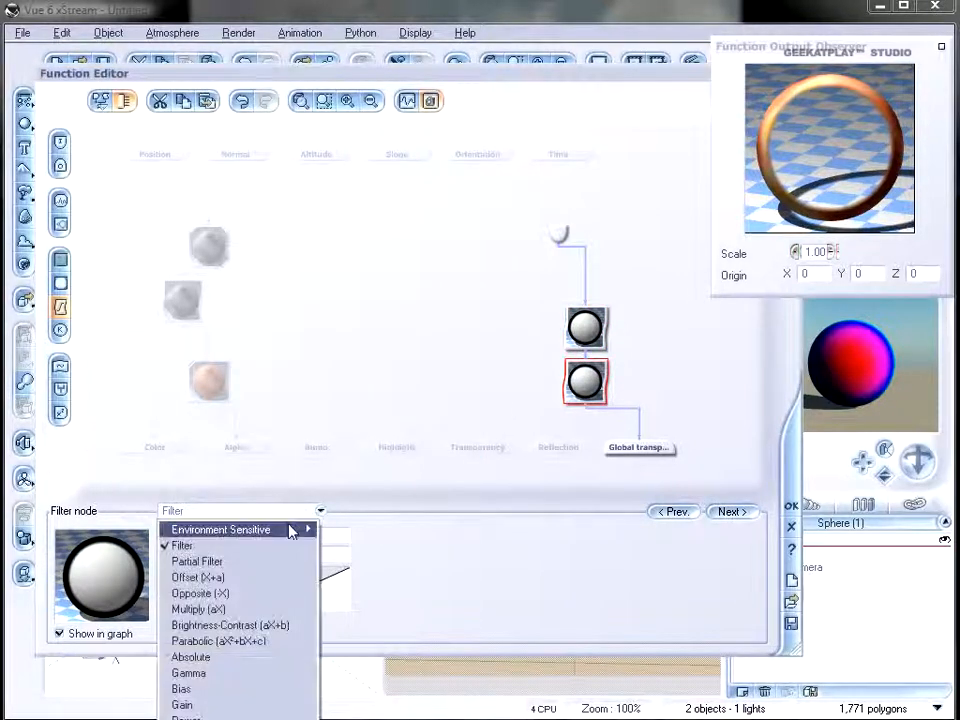
left_click(261, 593)
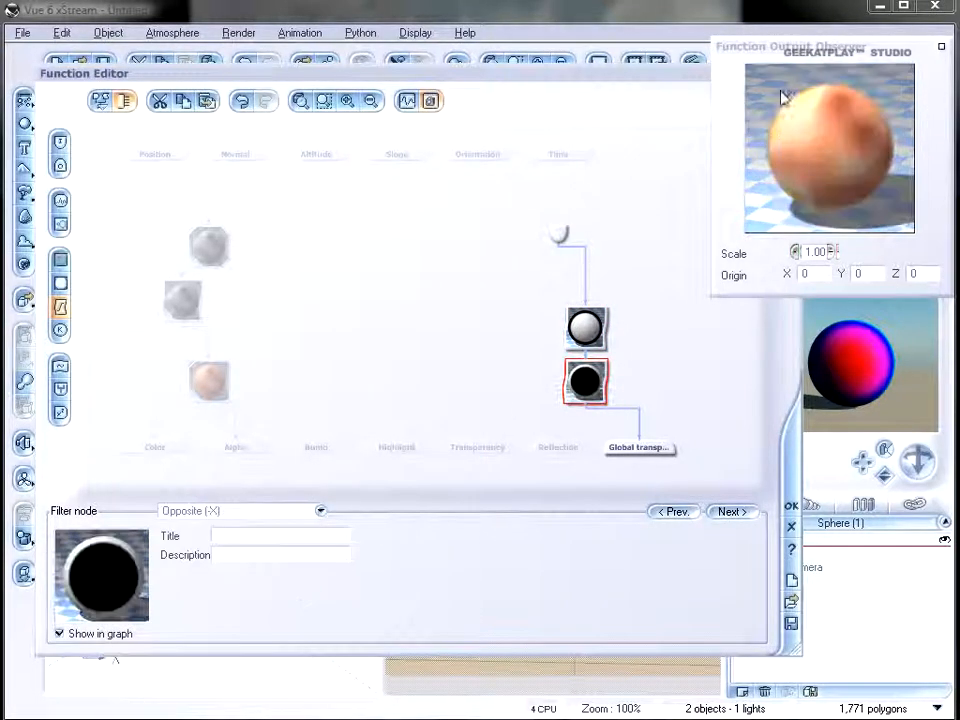
- Accept the function, add a Diamond layer from the Glasses collection to the sphere's material, and accept the material
left_click(790, 507)
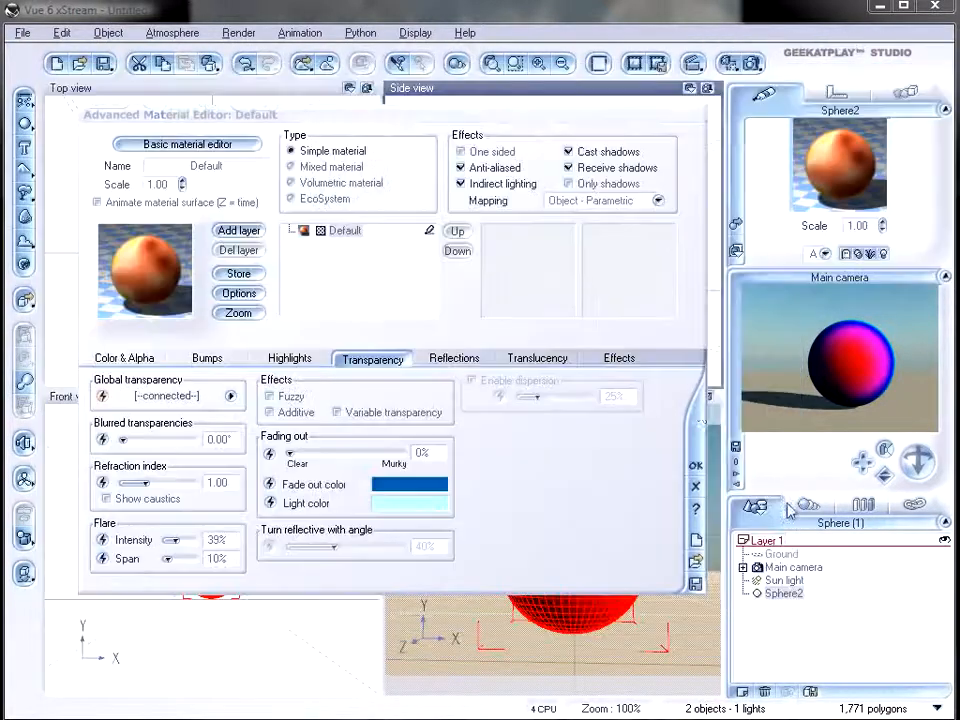
left_click(240, 230)
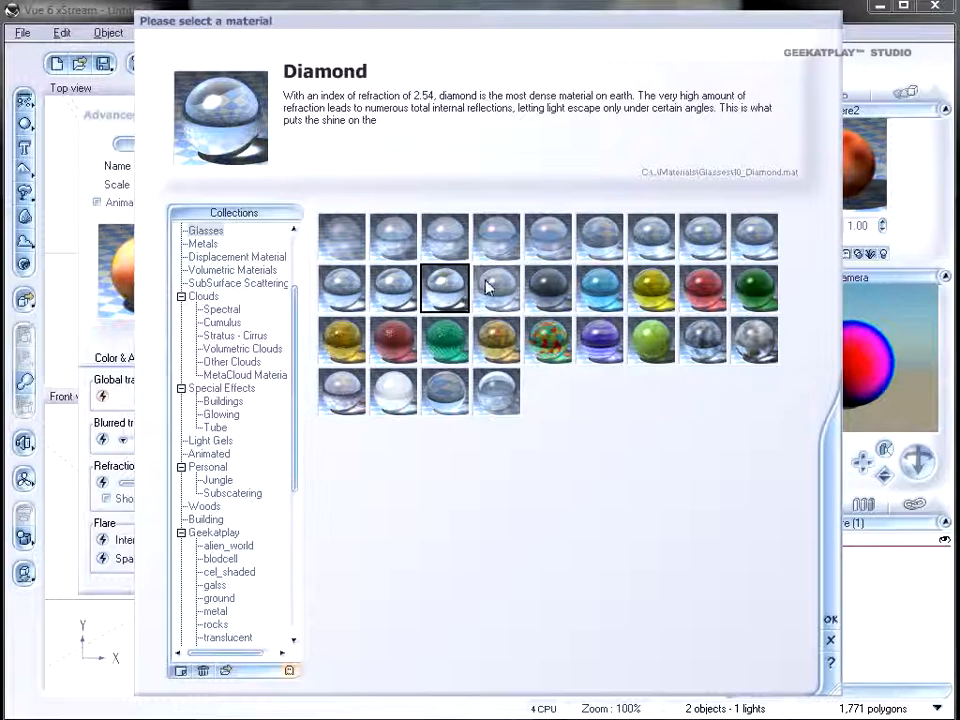
left_click(829, 619)
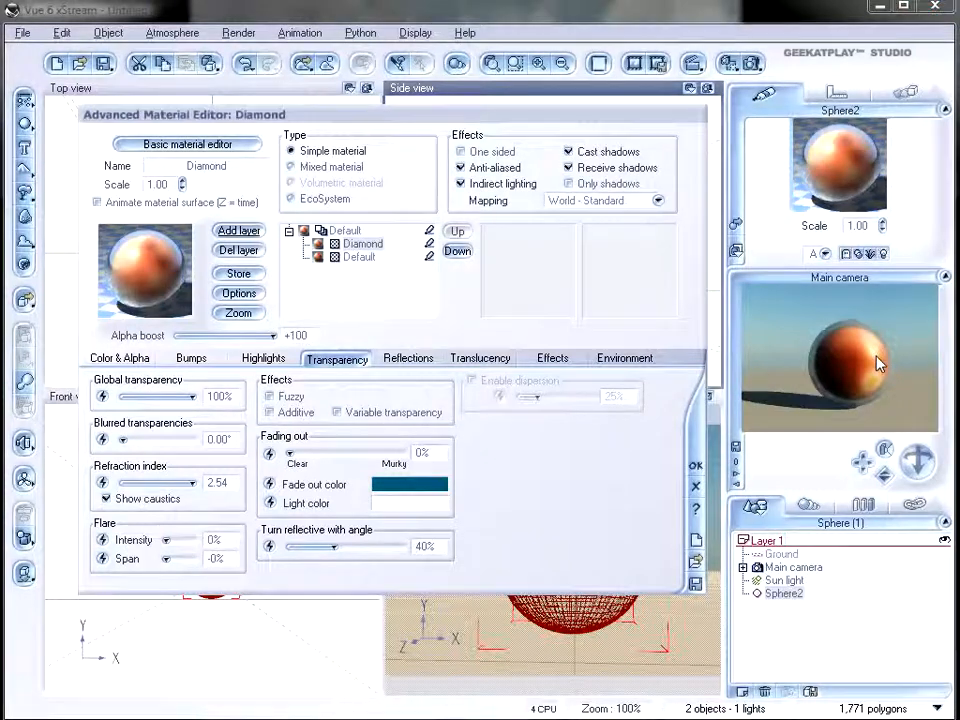
left_click(695, 466)
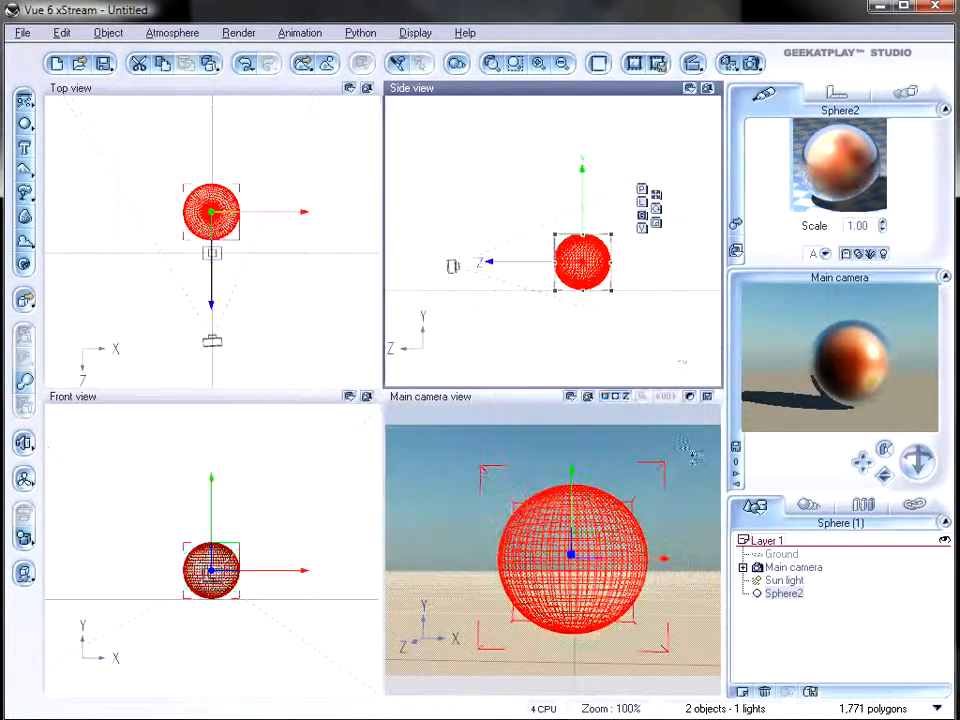
- Render the scene to screen at 640x480 and close the finished render
left_click(753, 66)
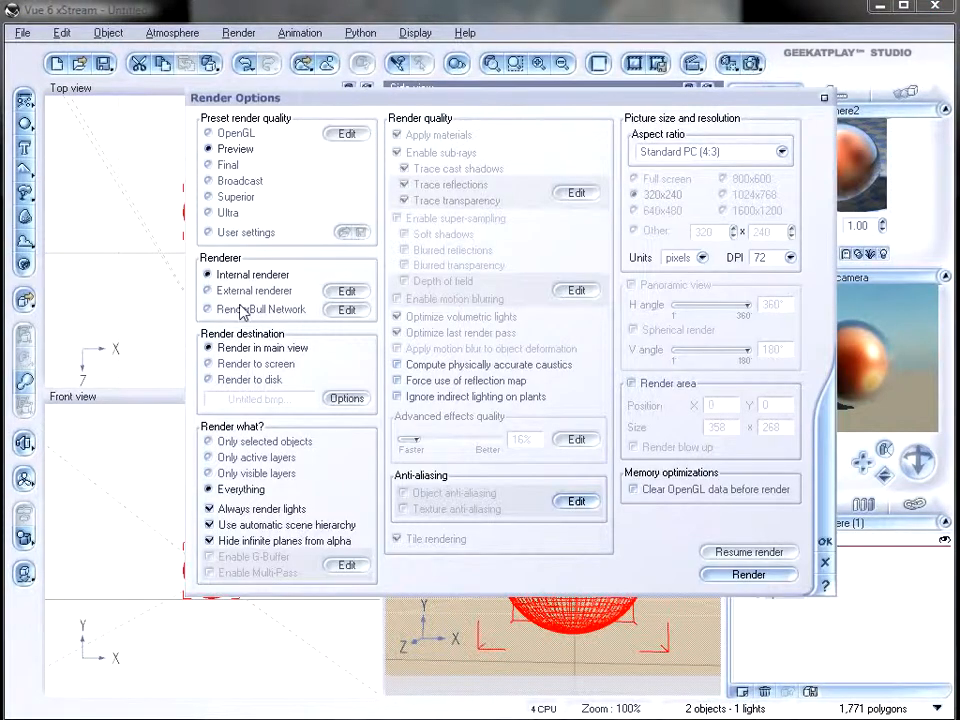
left_click(220, 364)
left_click(633, 210)
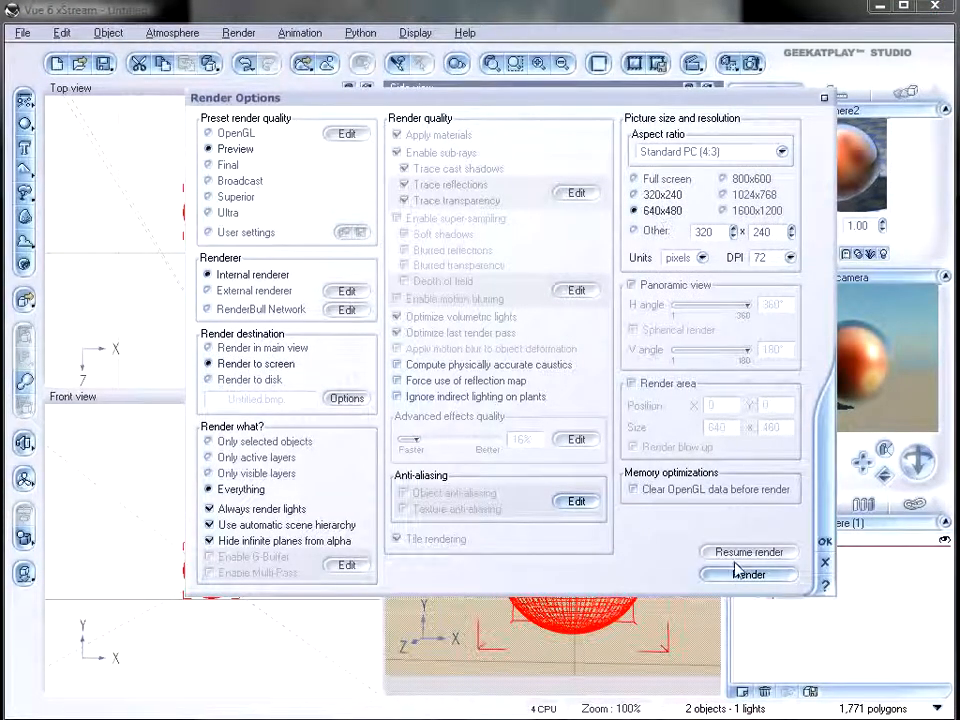
left_click(748, 574)
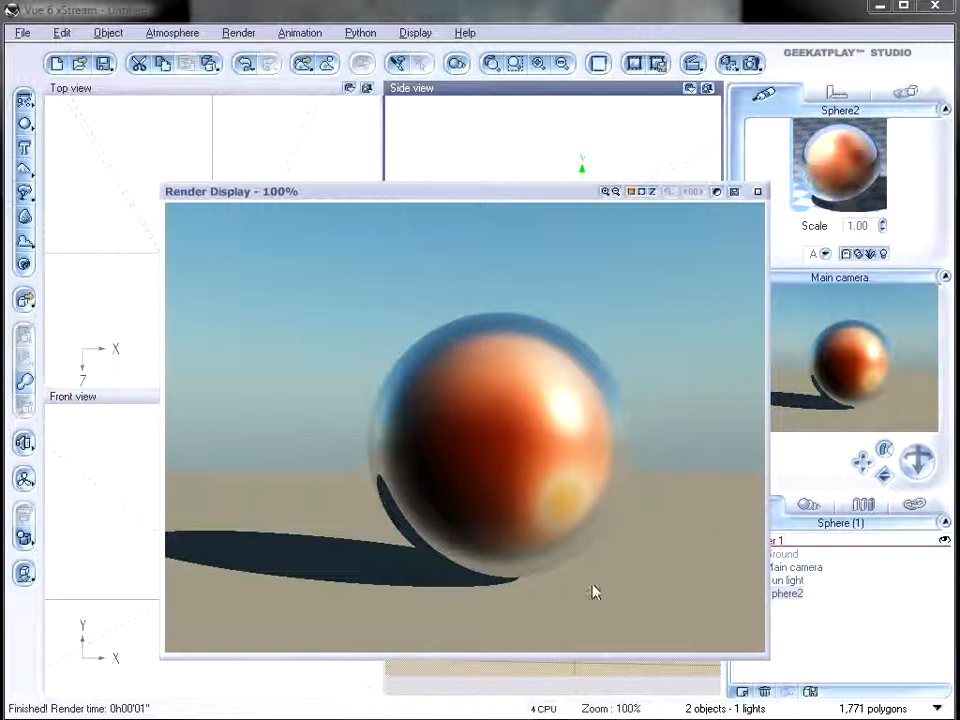
left_click(758, 191)
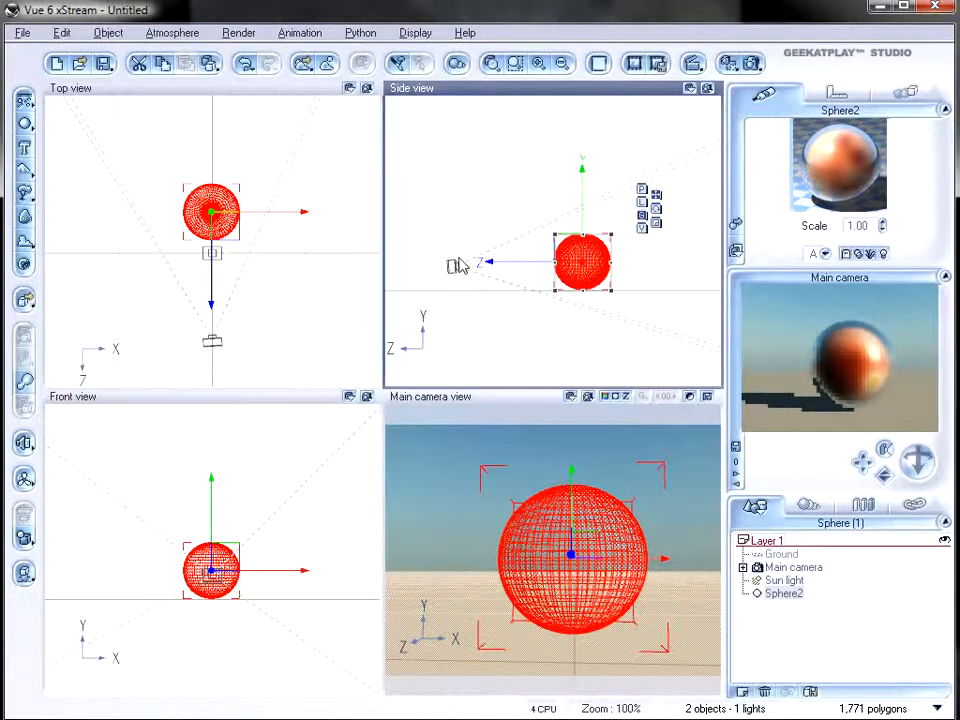
- Raise the main camera in the Side view to look down on the sphere, render the new angle and close the render
left_click(455, 262)
left_click_drag(458, 237, 486, 169)
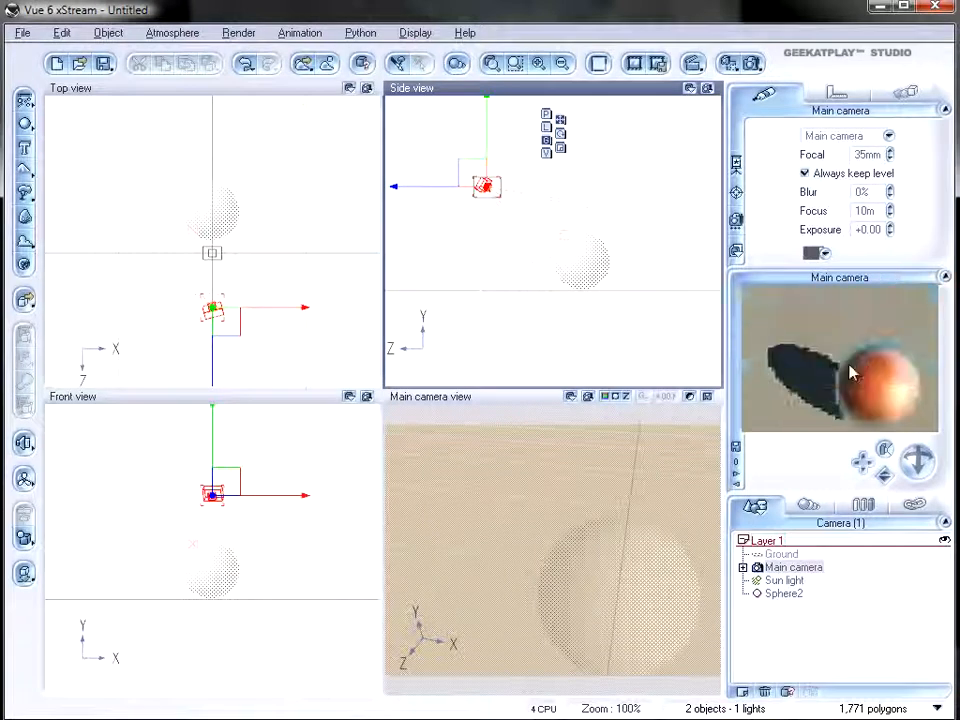
left_click(752, 63)
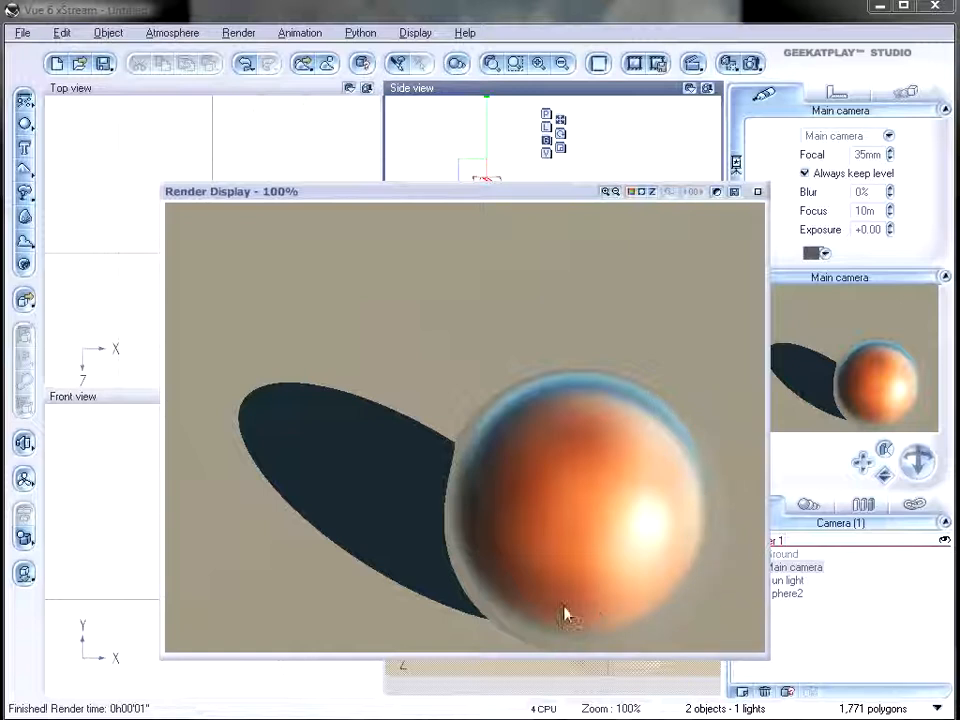
left_click(760, 192)
- Lower the main camera to the sphere's height in the Side view and deselect it
left_click_drag(469, 173, 454, 252)
left_click(221, 341)
left_click(253, 366)
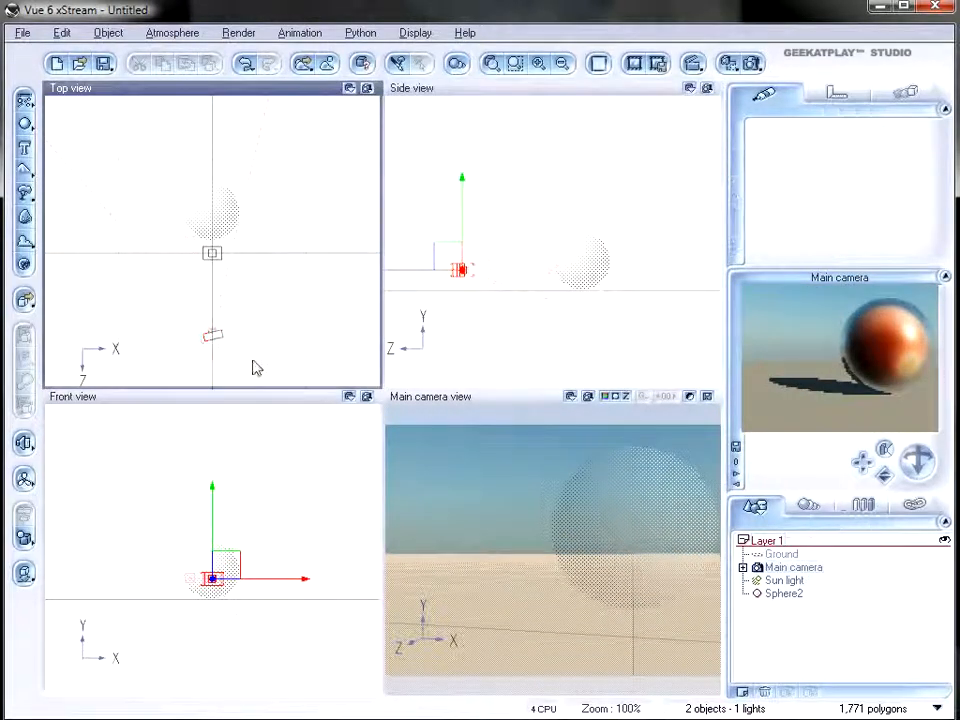
- Start a new scene with the offered atmosphere, discarding the changes to the current scene
left_click(22, 32)
left_click(32, 49)
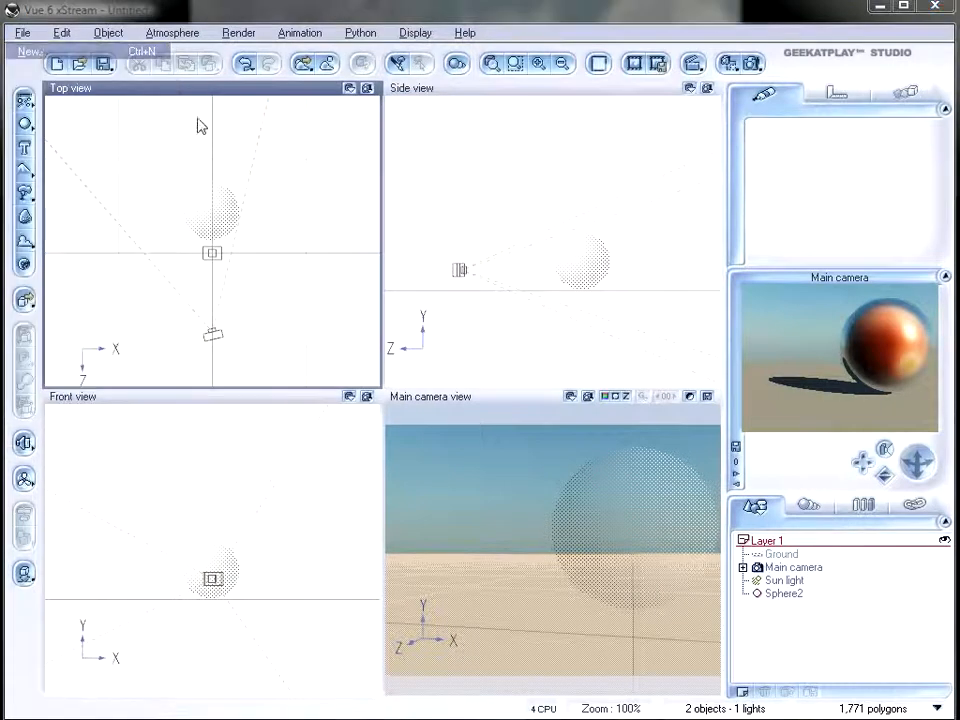
left_click(828, 621)
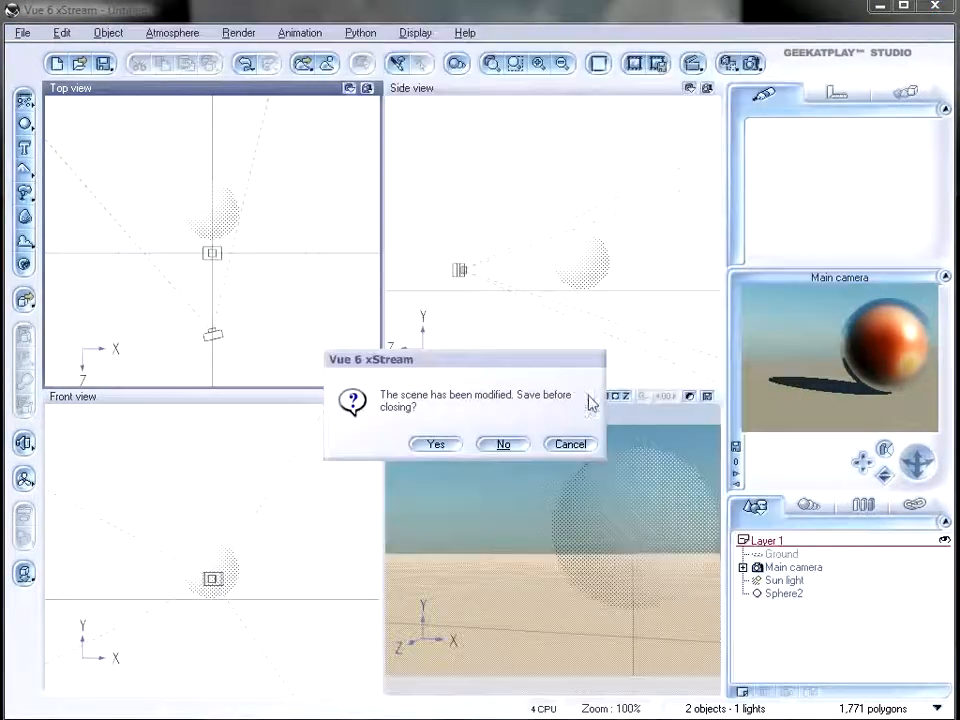
left_click(503, 445)
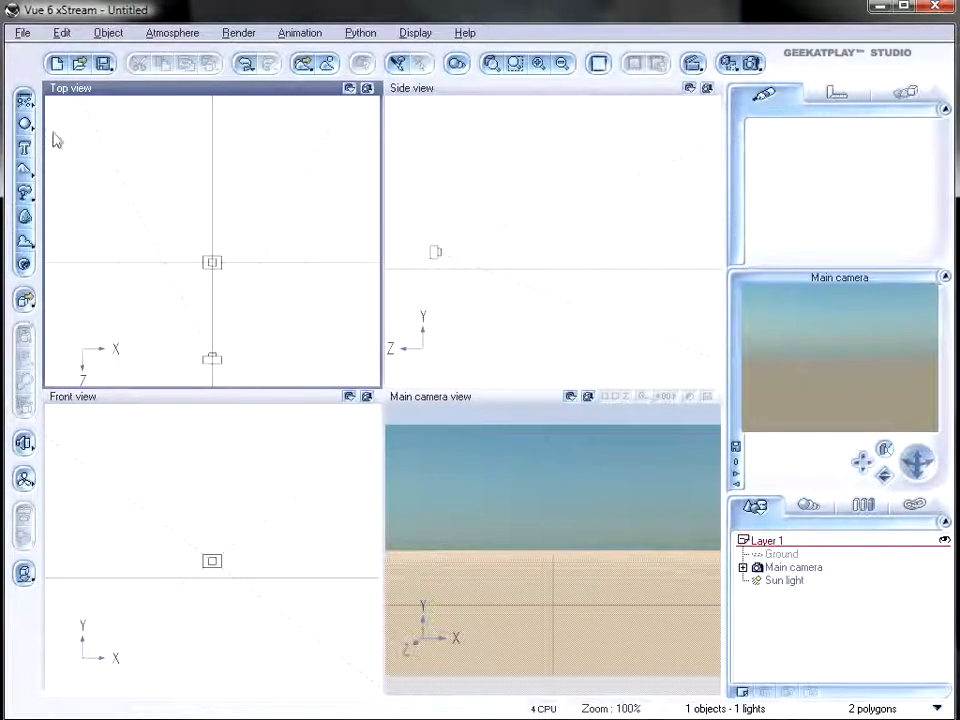
- Add a sphere and open its material's color production function for editing
left_click(23, 100)
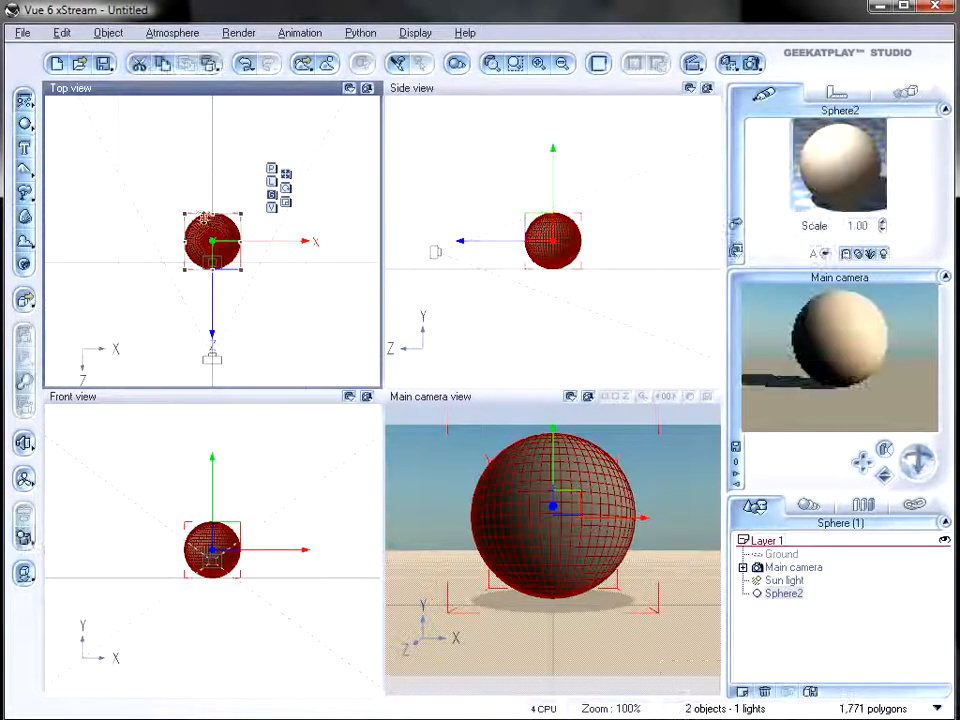
double_click(862, 165)
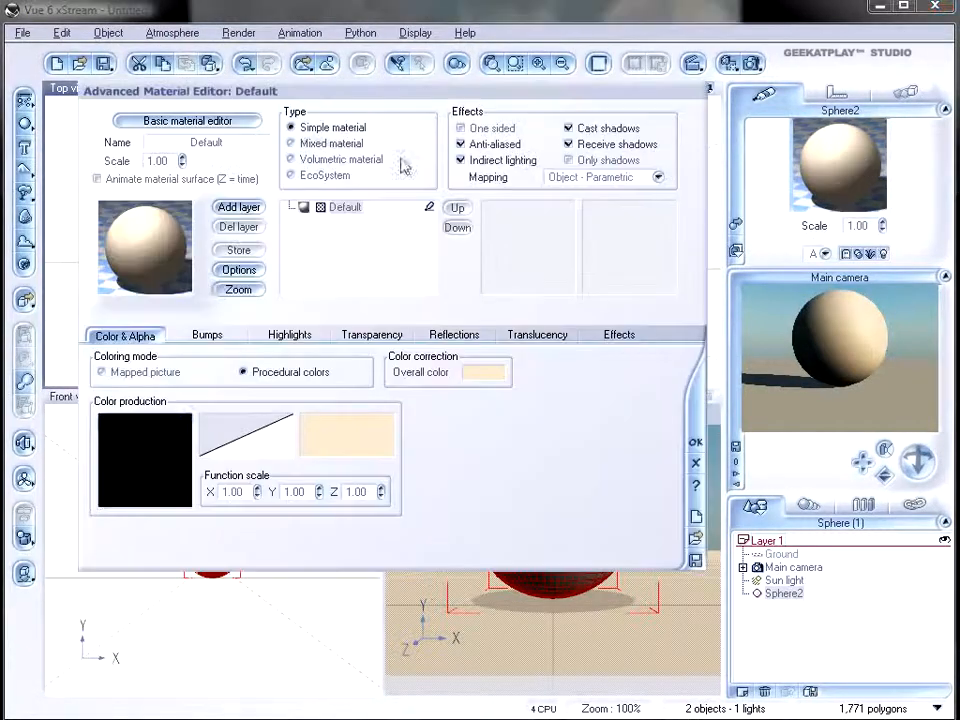
right_click(159, 444)
left_click(222, 450)
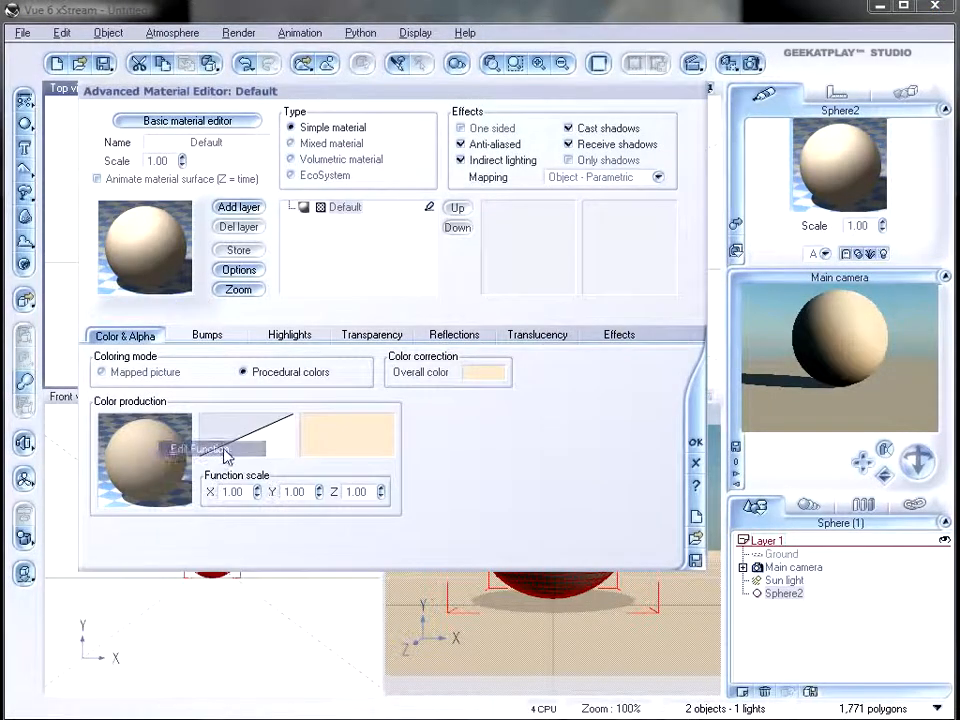
- Add a Ray Direction World input node and place it above the existing node chain
right_click(264, 221)
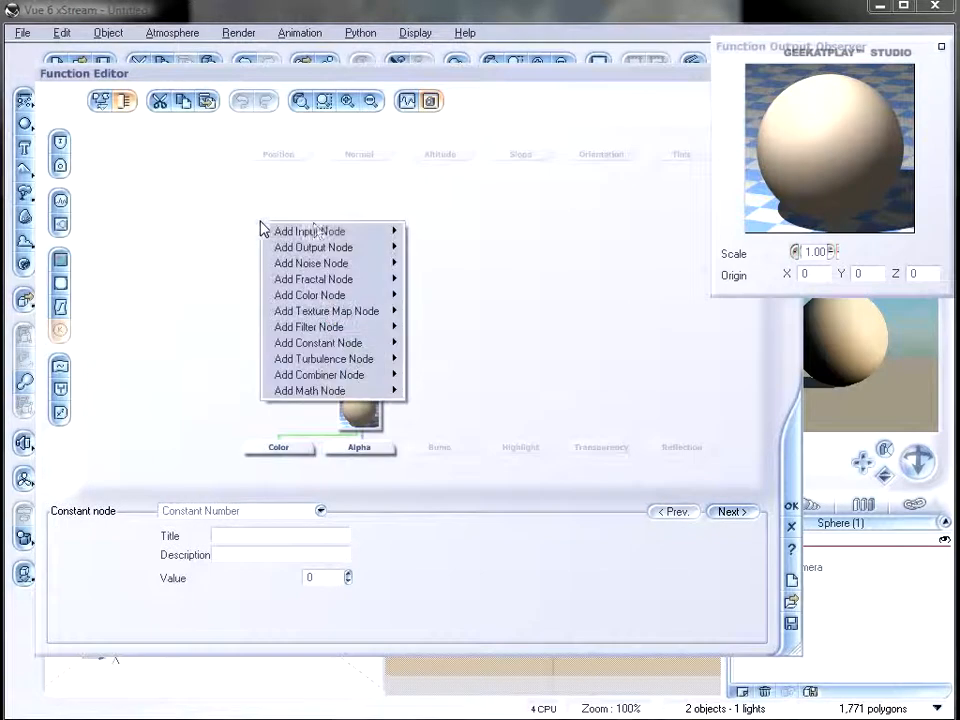
mouse_move(326, 231)
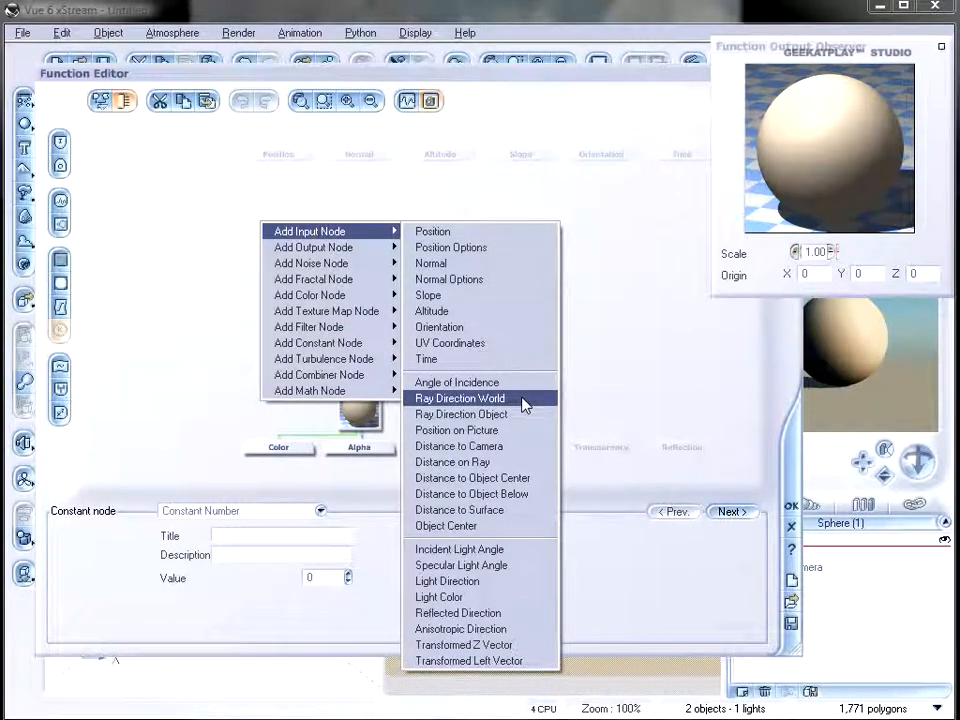
left_click(453, 402)
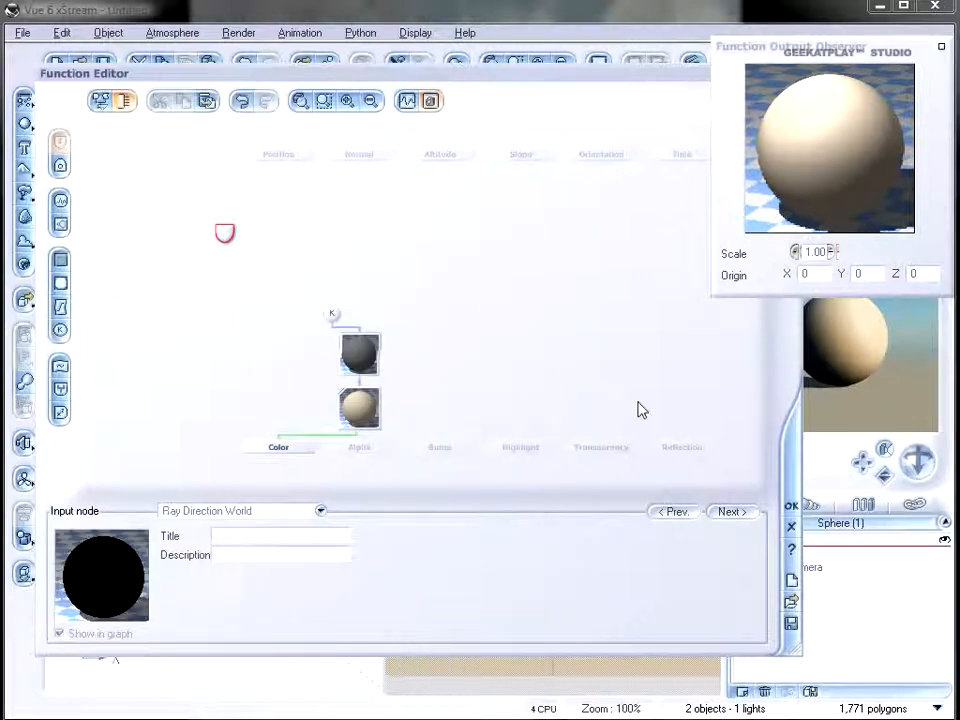
left_click_drag(225, 236, 252, 261)
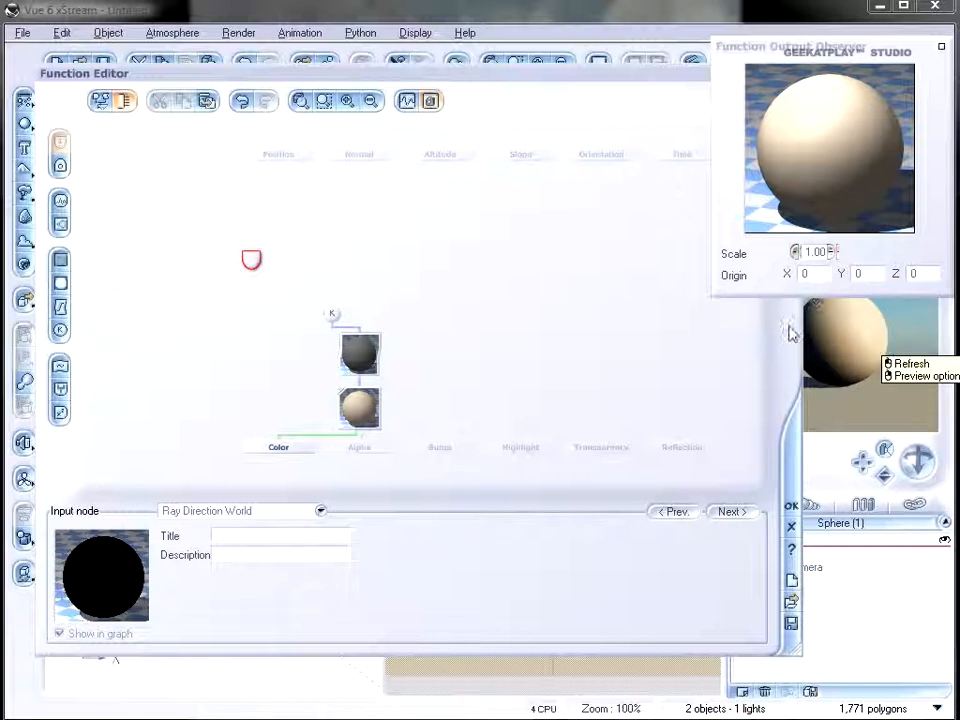
- Replace the constant node feeding the filter with a Perlin Noises node
left_click(336, 316)
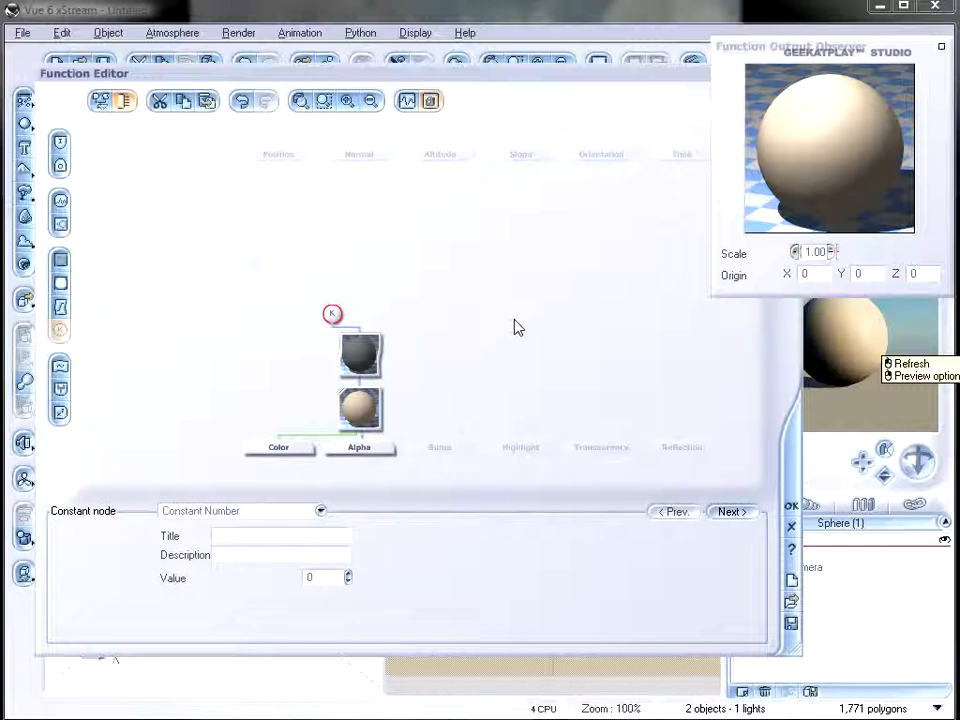
key("Delete")
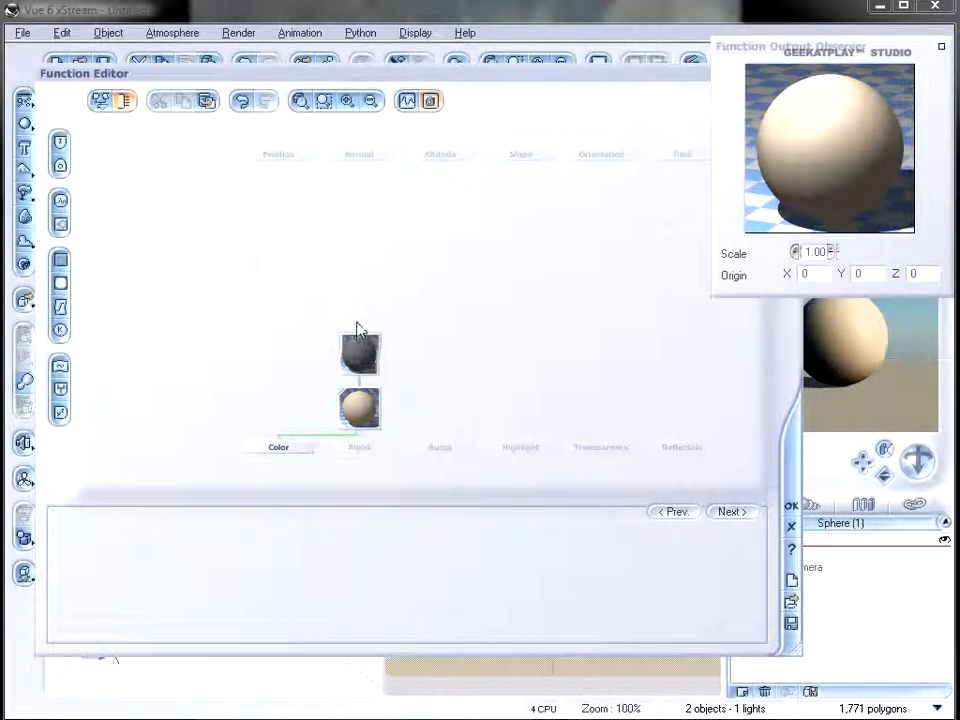
left_click_drag(362, 352, 354, 317)
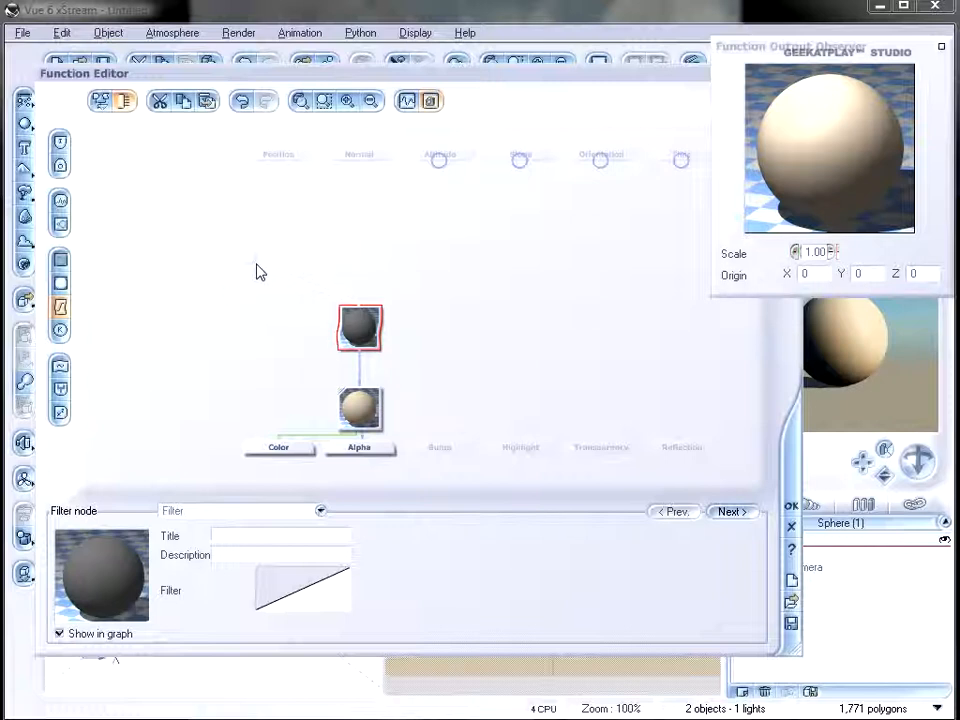
key("Delete")
left_click(62, 203)
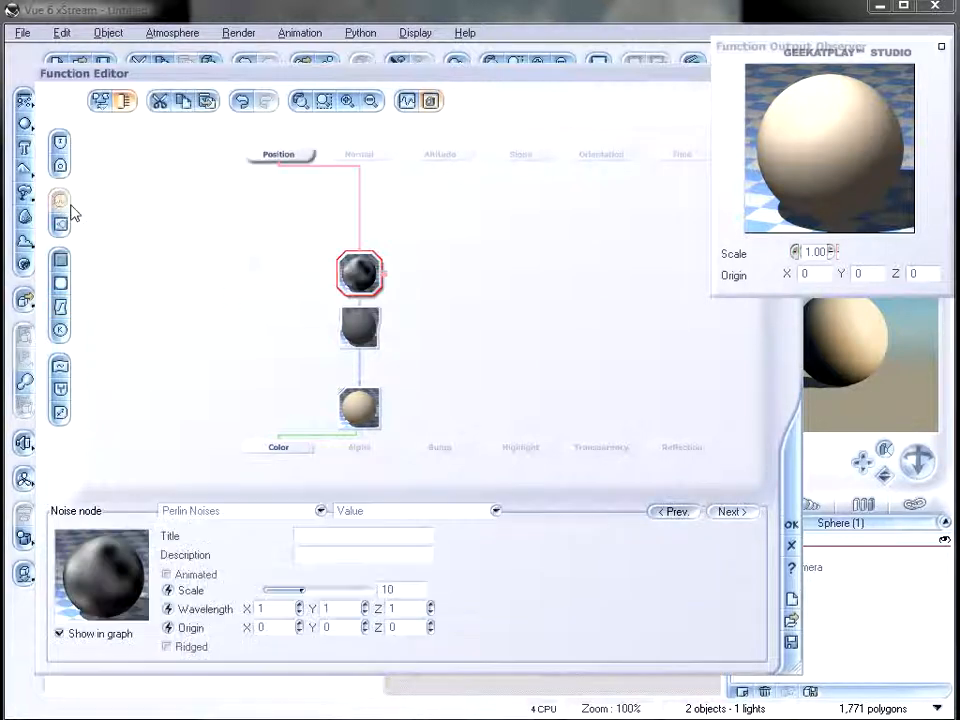
- Feed the noise node from Ray Direction World instead of Position and reduce its scale to about 0.19
left_click(360, 209)
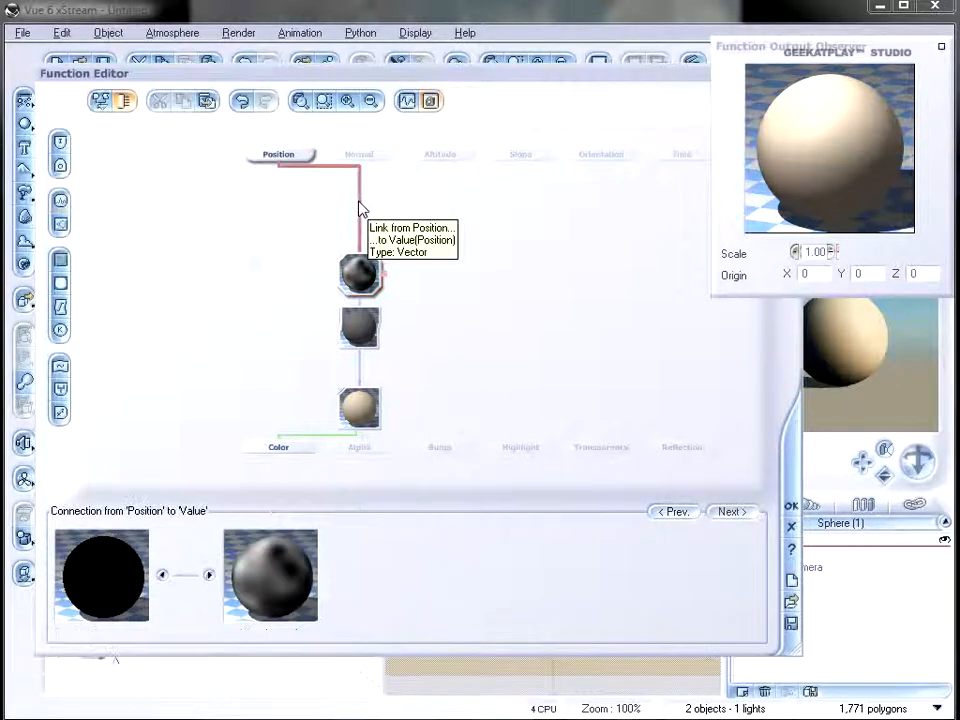
key("Delete")
left_click_drag(361, 246, 255, 266)
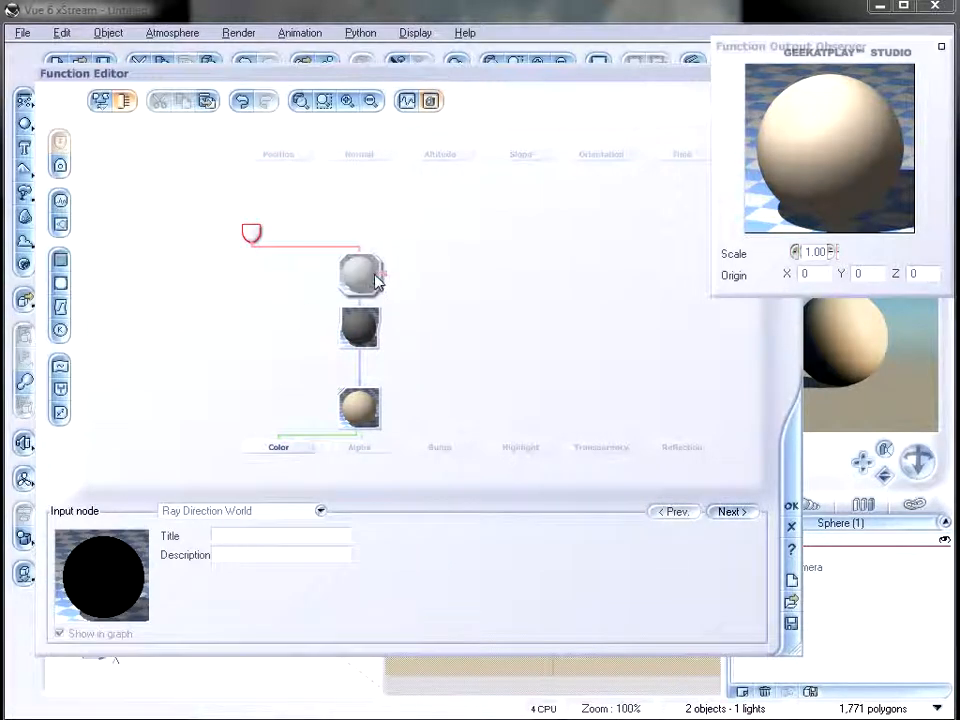
left_click(373, 283)
left_click_drag(326, 589, 305, 589)
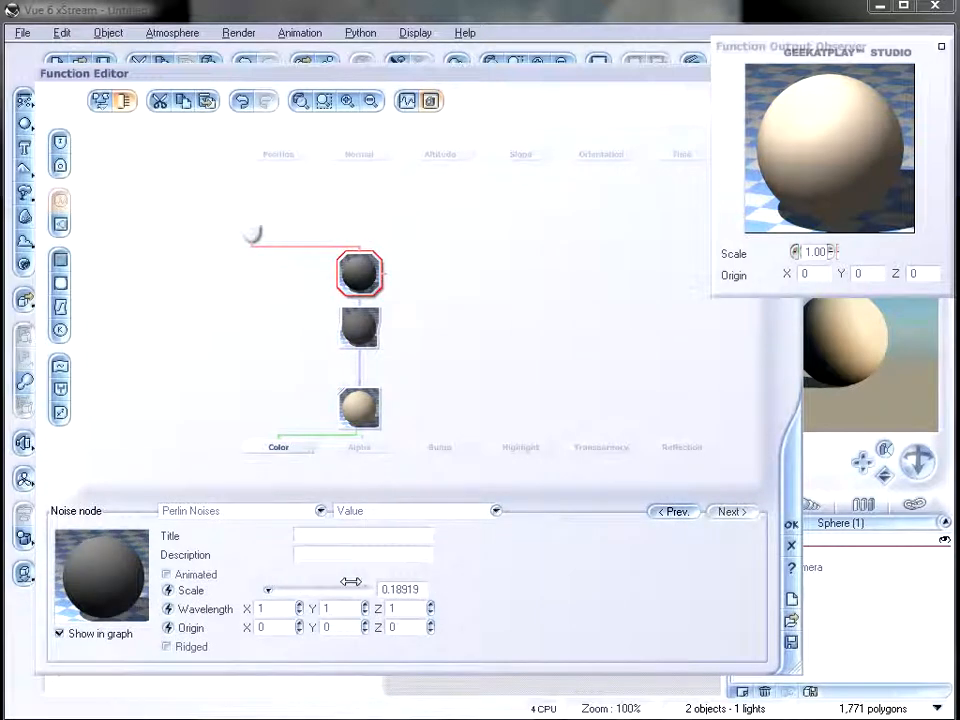
- Load the Rainbow color map from the Colorful collection into the color node
left_click(359, 405)
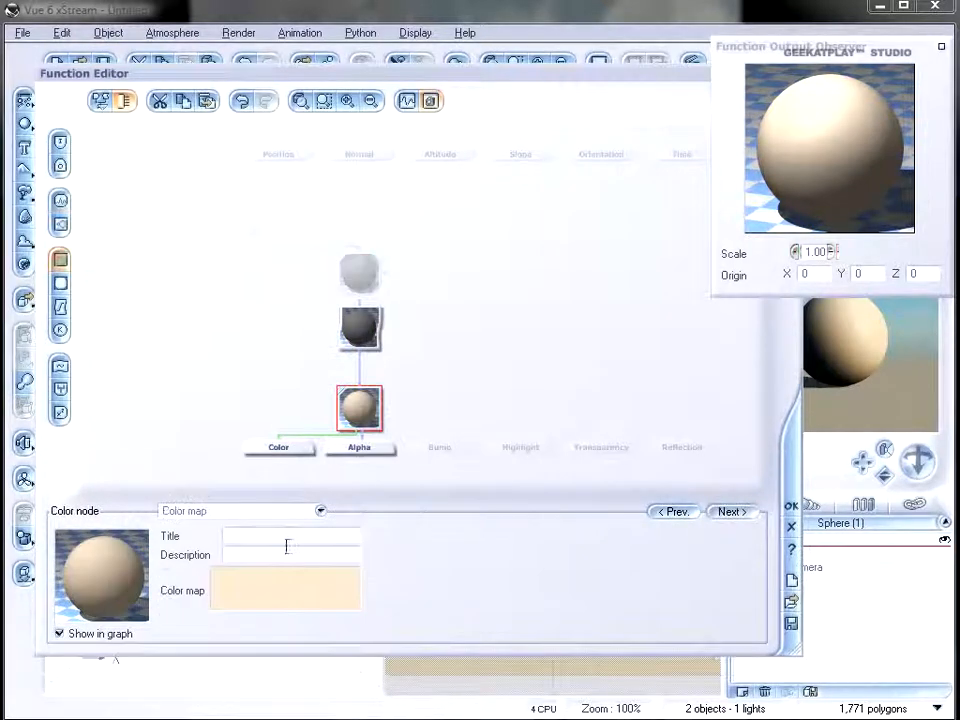
left_click(307, 603)
left_click(711, 289)
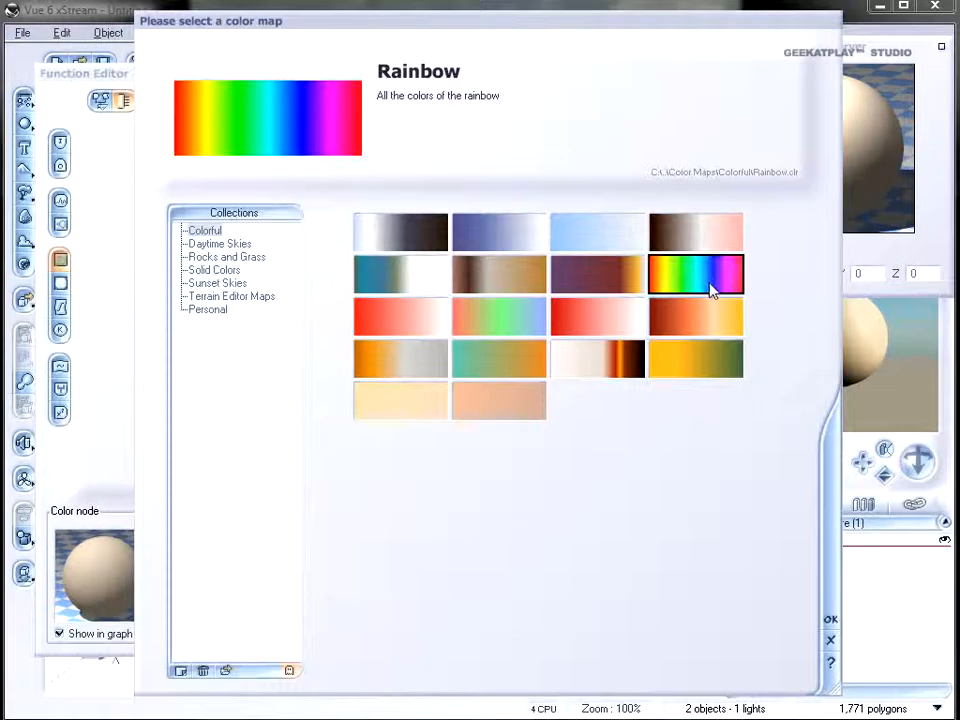
left_click(831, 611)
- Rearrange the color and filter nodes, placing the filter between the noise and color nodes, offset to one side
left_click_drag(362, 410, 364, 386)
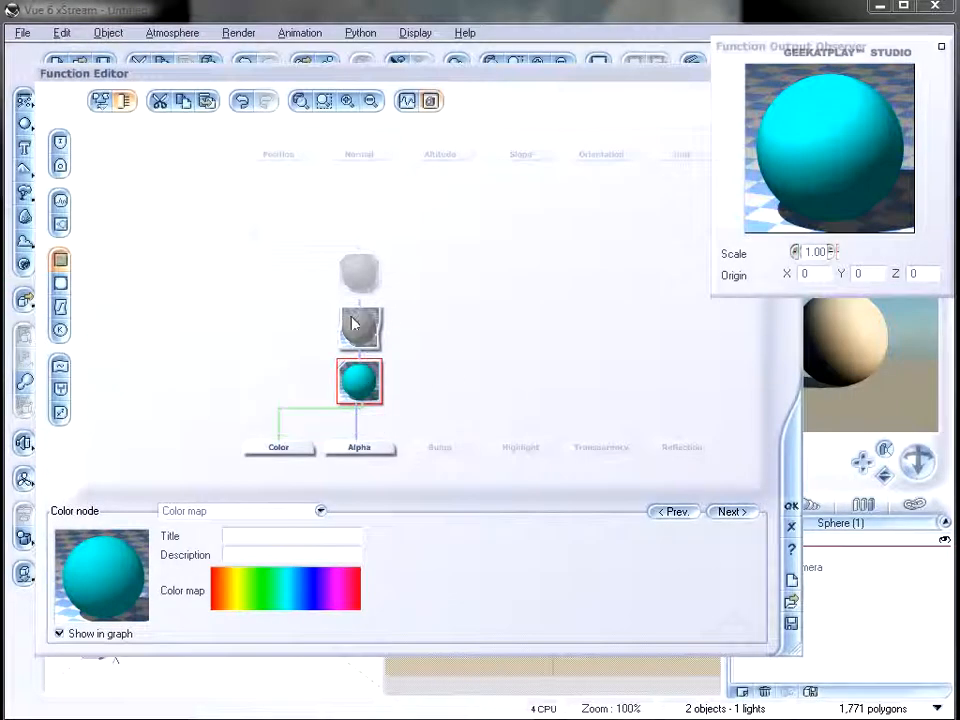
left_click_drag(358, 326, 403, 334)
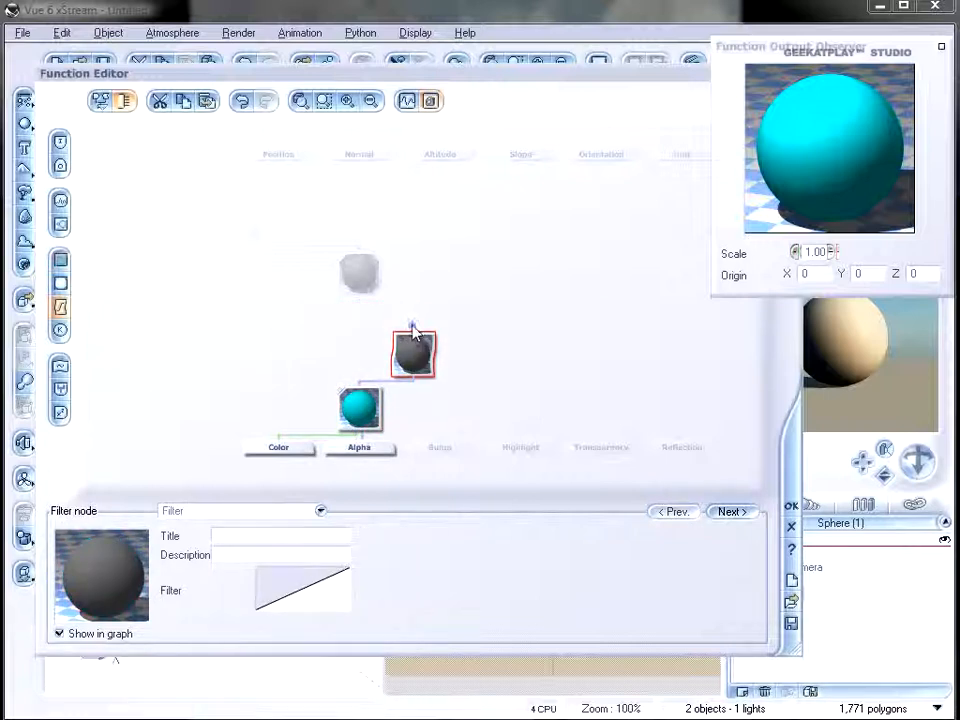
left_click(364, 410)
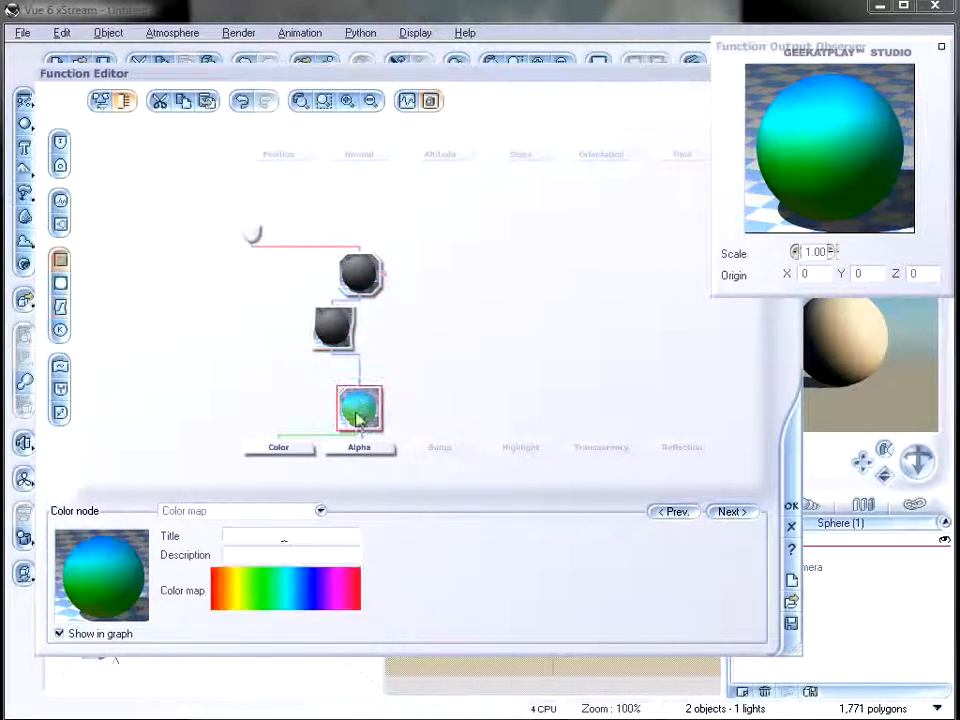
- Reduce the Perlin noise node's scale to 0.1
left_click(346, 336)
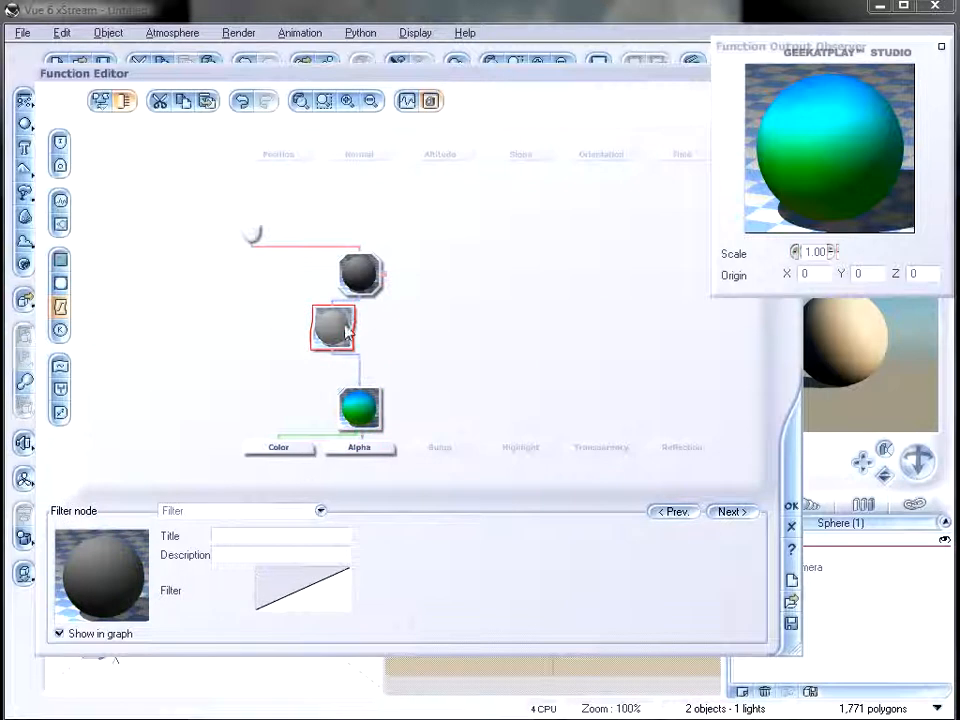
left_click(362, 281)
left_click_drag(279, 590, 272, 590)
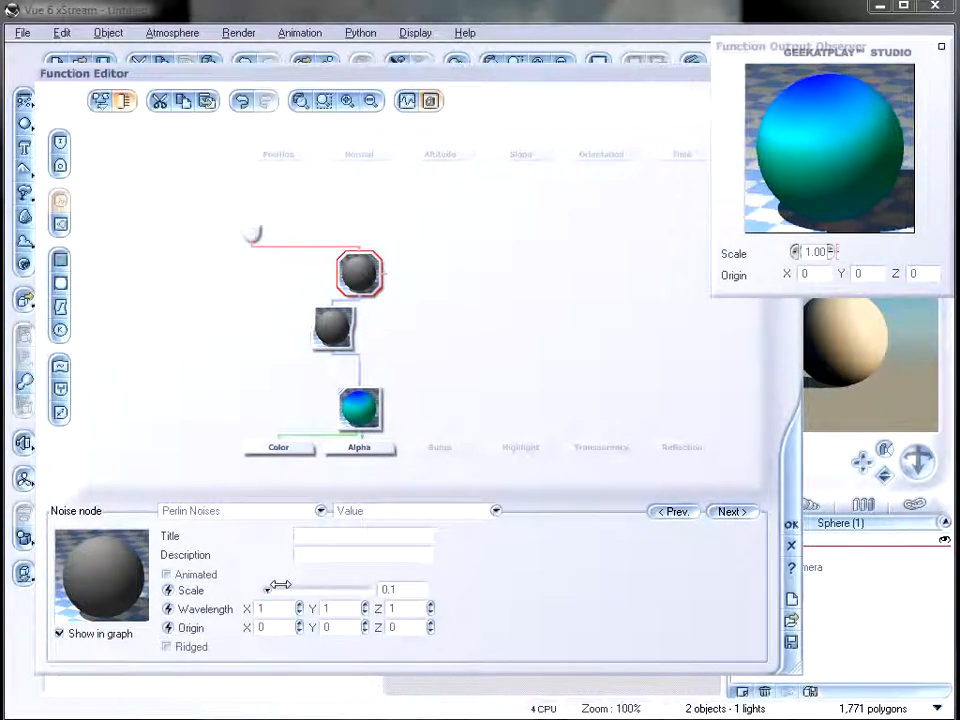
- Apply the Ray Direction World material to the sphere and move the sphere well away from the camera along the Z axis
left_click(797, 526)
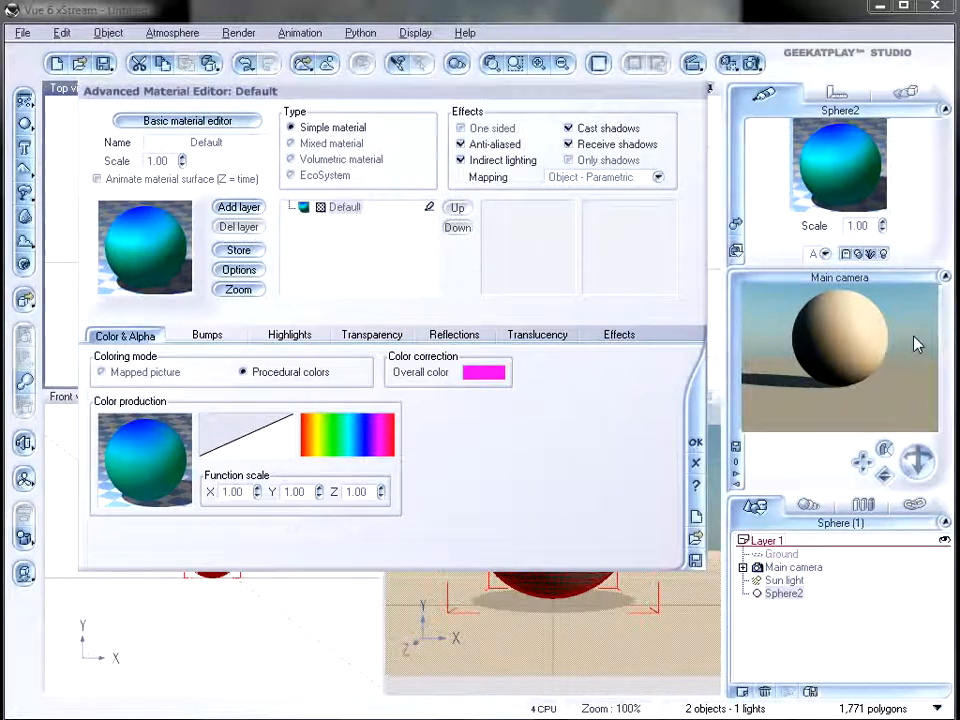
left_click(697, 445)
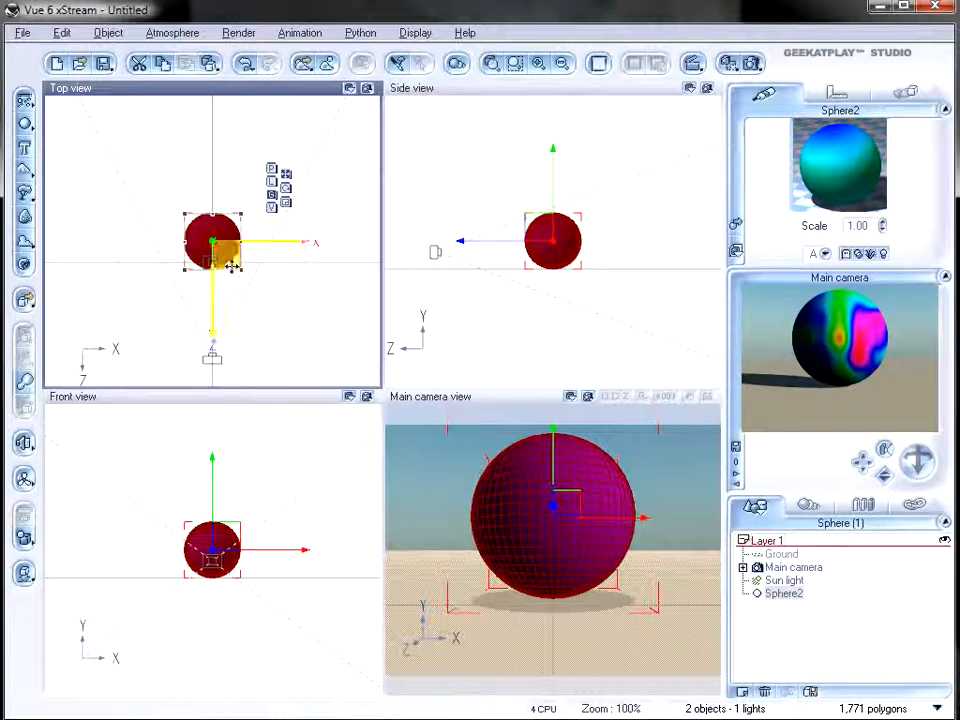
left_click_drag(212, 307, 214, 197)
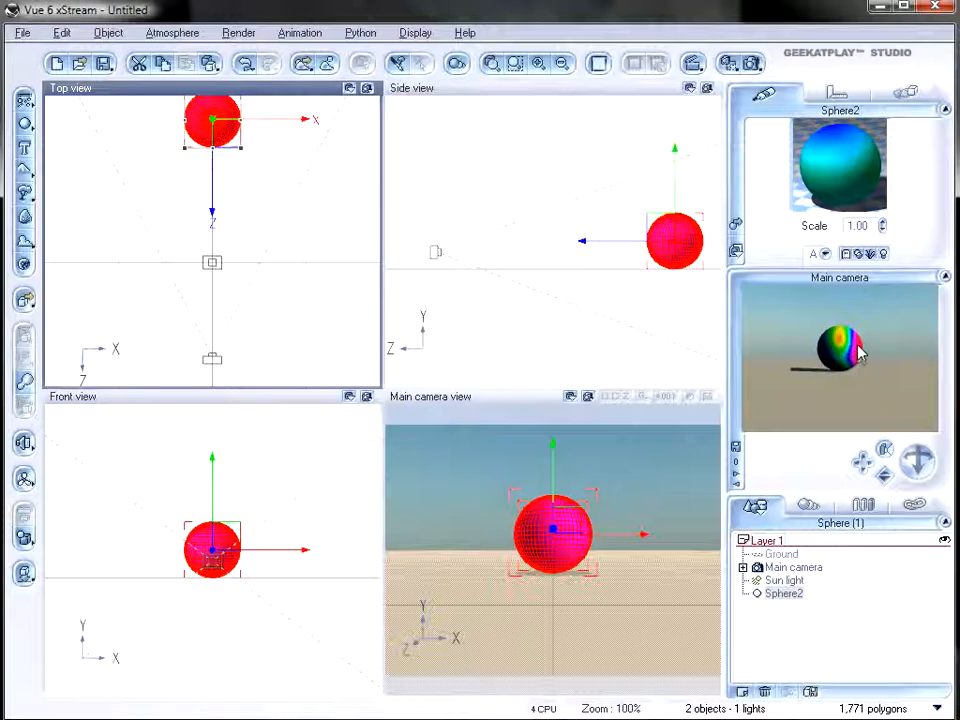
right_click(858, 350)
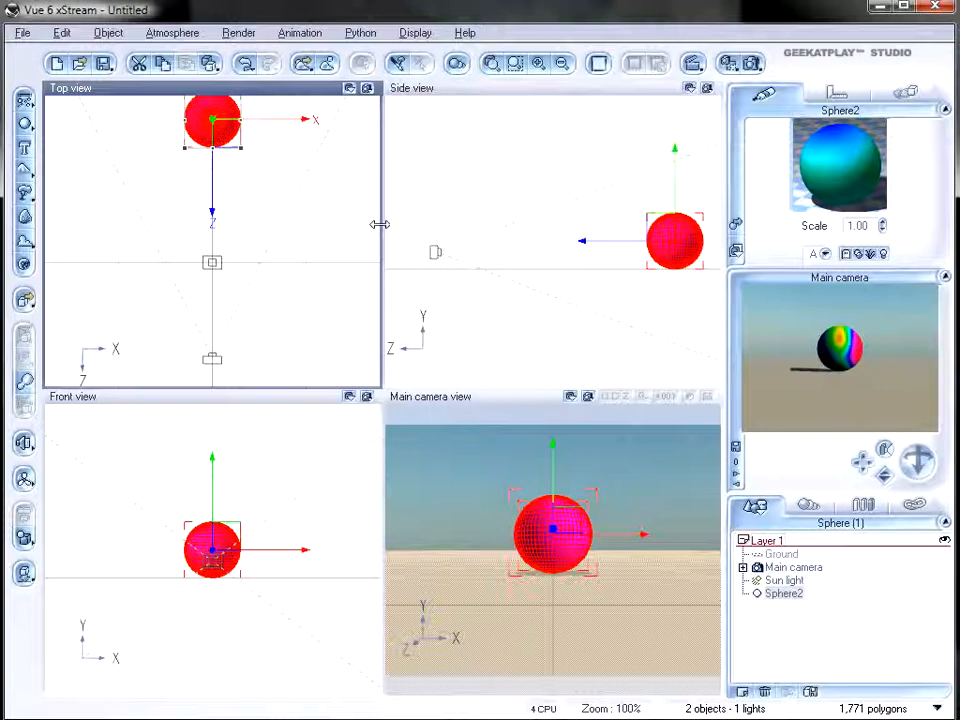
right_click_drag(325, 207, 338, 281)
left_click_drag(225, 268, 227, 174)
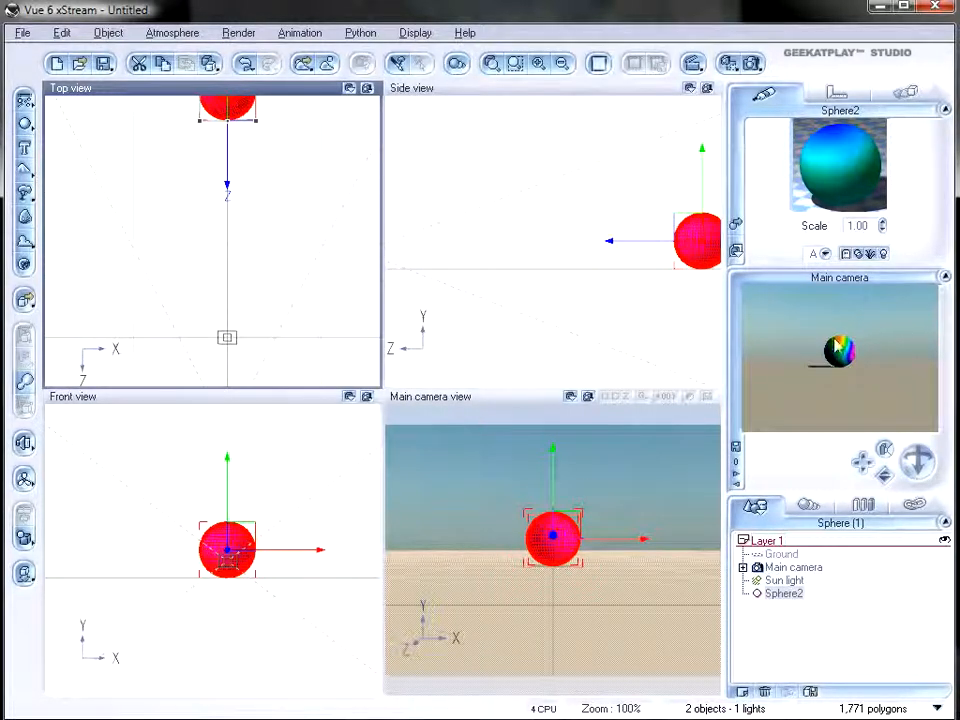
right_click_drag(268, 236, 292, 205)
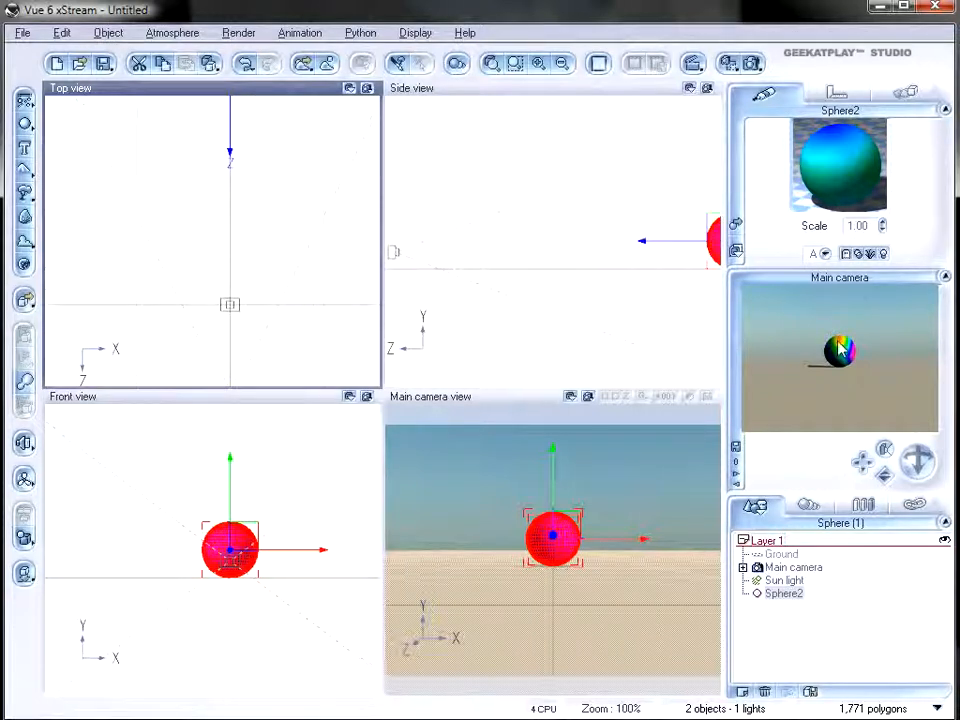
- Move the sphere back along the Z axis until it sits close in front of the camera
left_click_drag(231, 118, 228, 296)
right_click_drag(286, 255, 307, 128)
left_click_drag(246, 150, 247, 228)
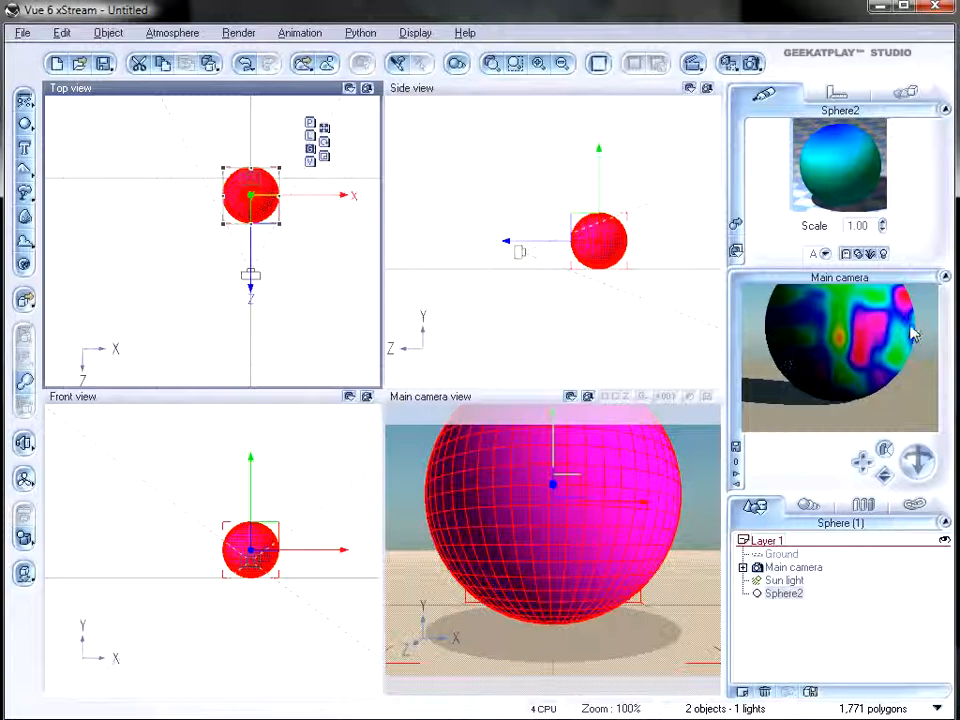
right_click(855, 362)
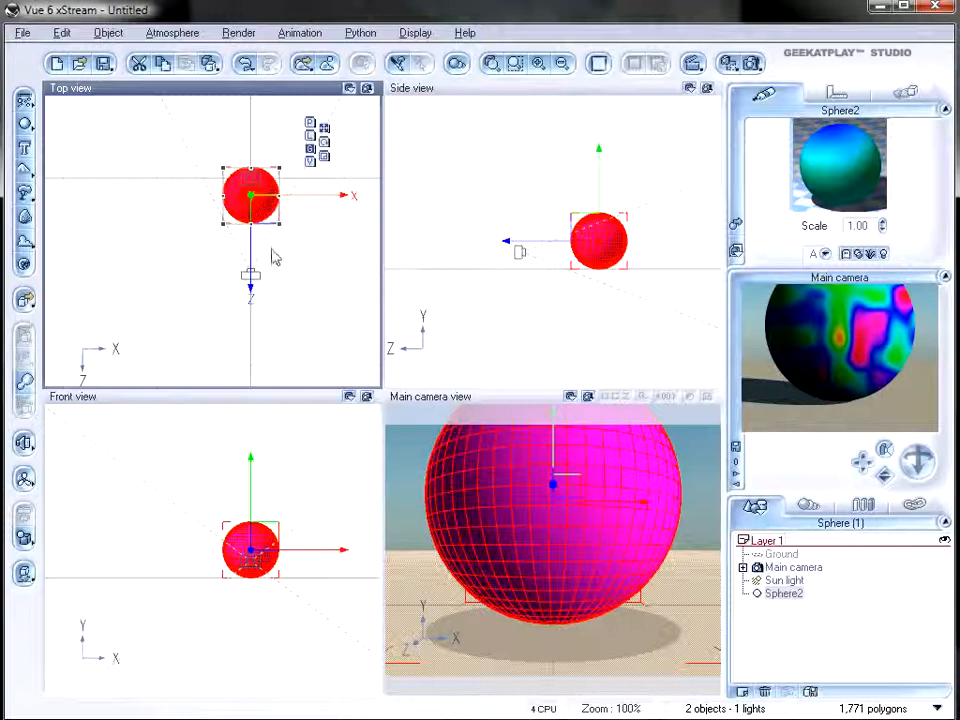
left_click_drag(251, 246, 251, 274)
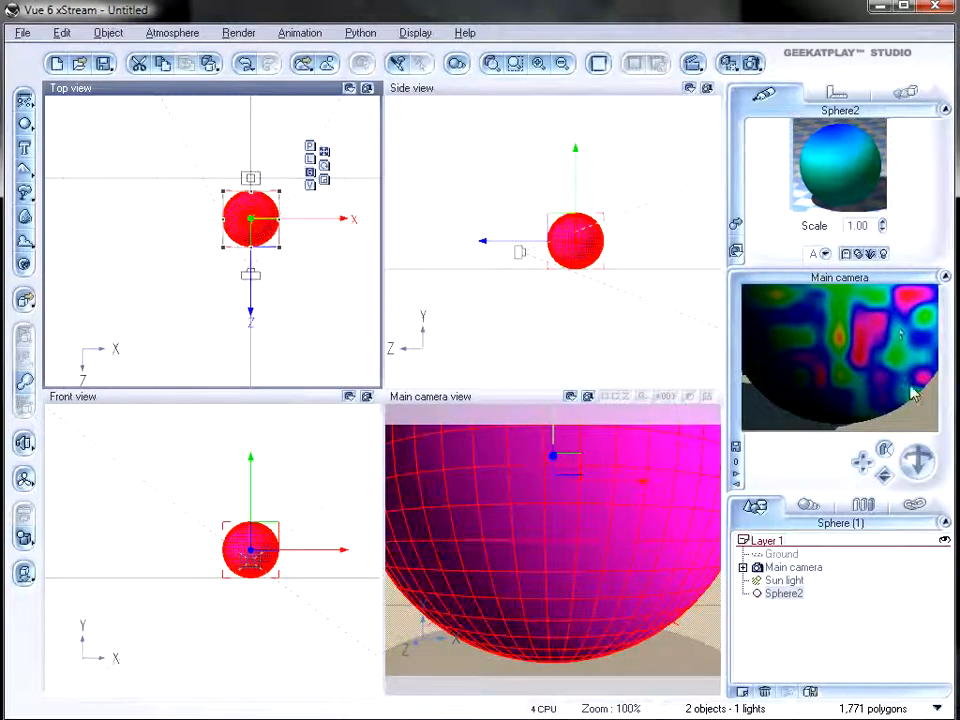
- Move the sphere far back from the camera and place a copy of it near the camera, offset to one side
left_click_drag(251, 267, 197, 47)
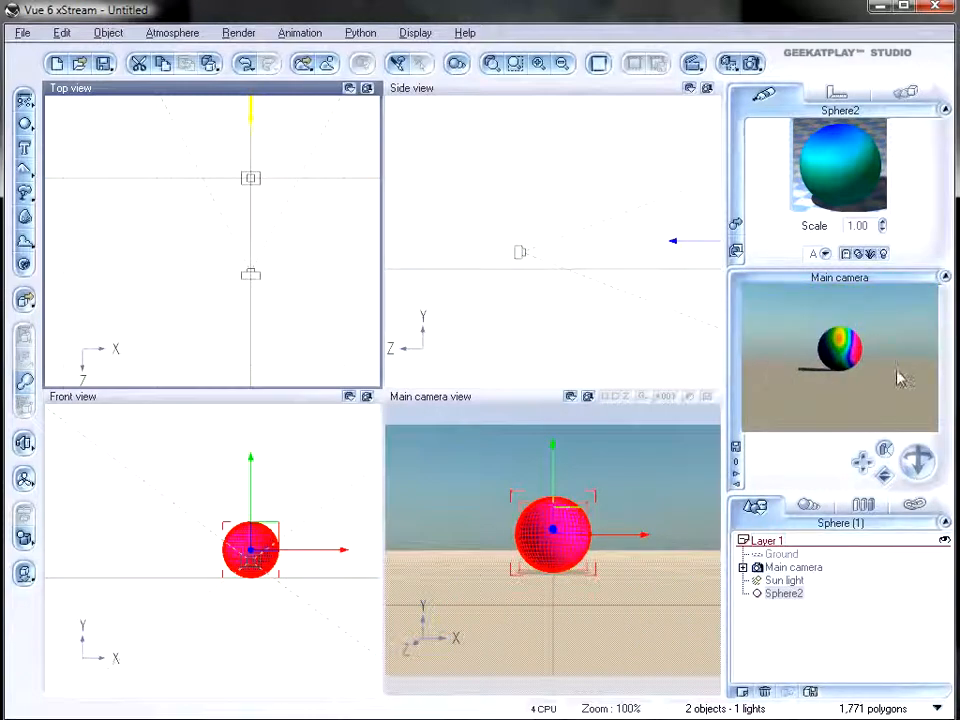
right_click_drag(288, 117, 305, 187)
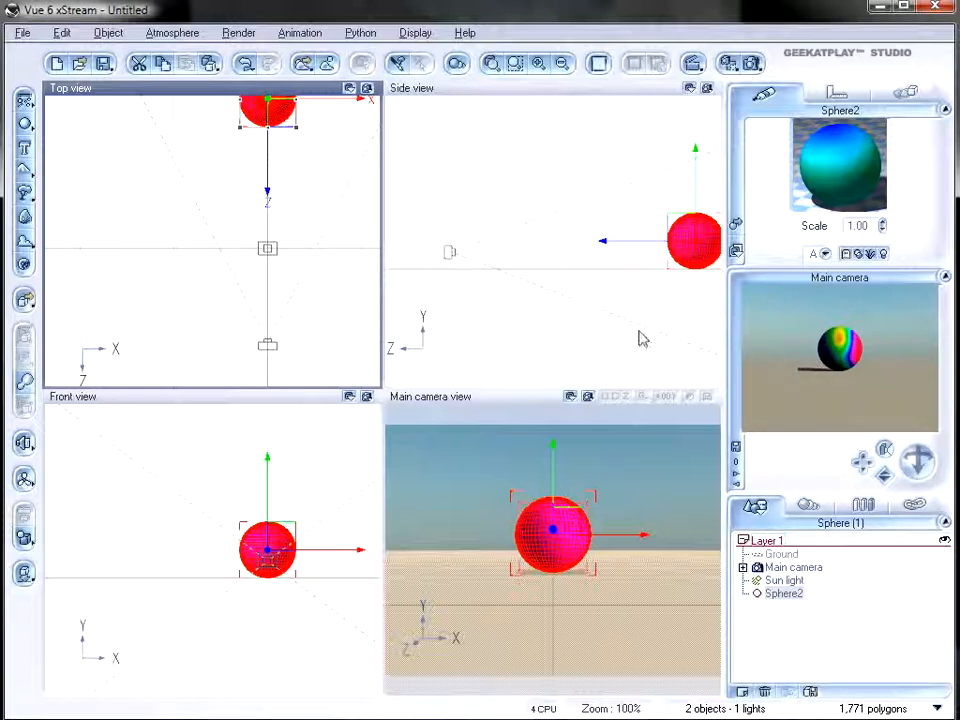
left_click_drag(286, 113, 253, 274, "alt")
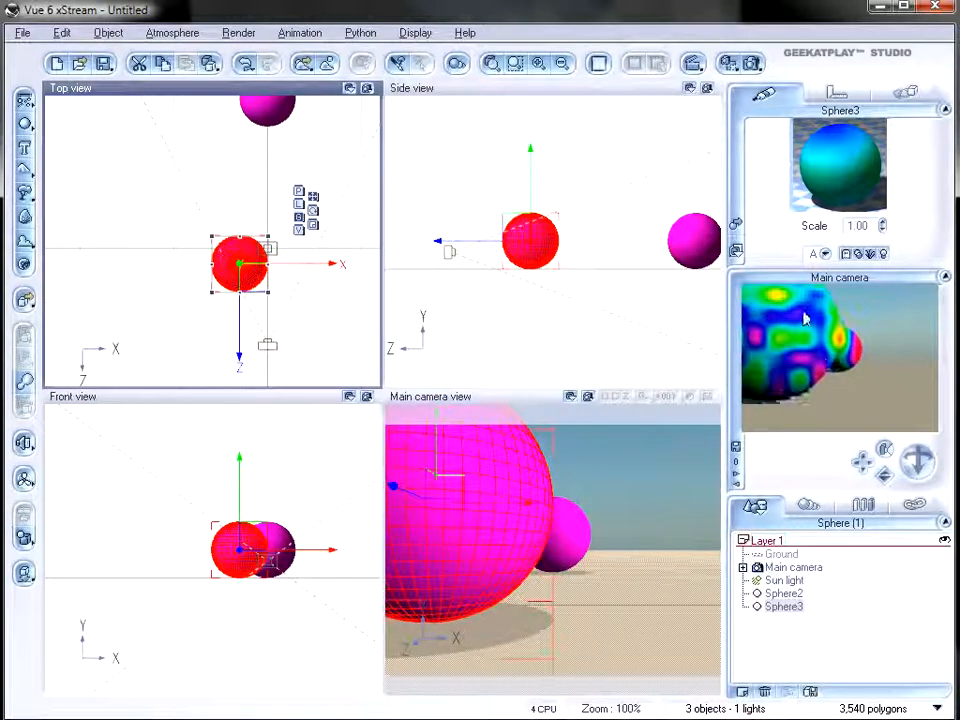
- Enlarge the distant original sphere and move it sideways, clear of the near copy in the camera view
left_click(270, 105)
right_click_drag(305, 211, 285, 304)
mouse_move(263, 206)
left_mouse_down()
mouse_move(345, 146)
mouse_move(265, 197)
left_mouse_up()
left_click_drag(321, 161, 339, 111)
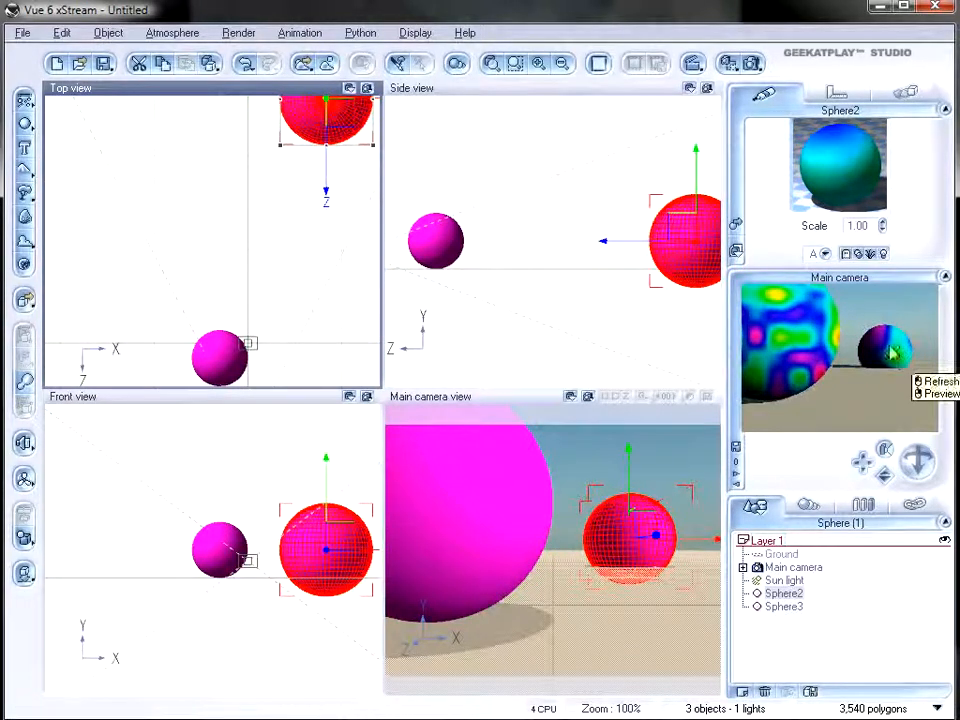
- Shift the distant sphere farther back and above the ground, and scale it down
right_click_drag(336, 226, 269, 318)
left_click_drag(274, 202, 281, 163)
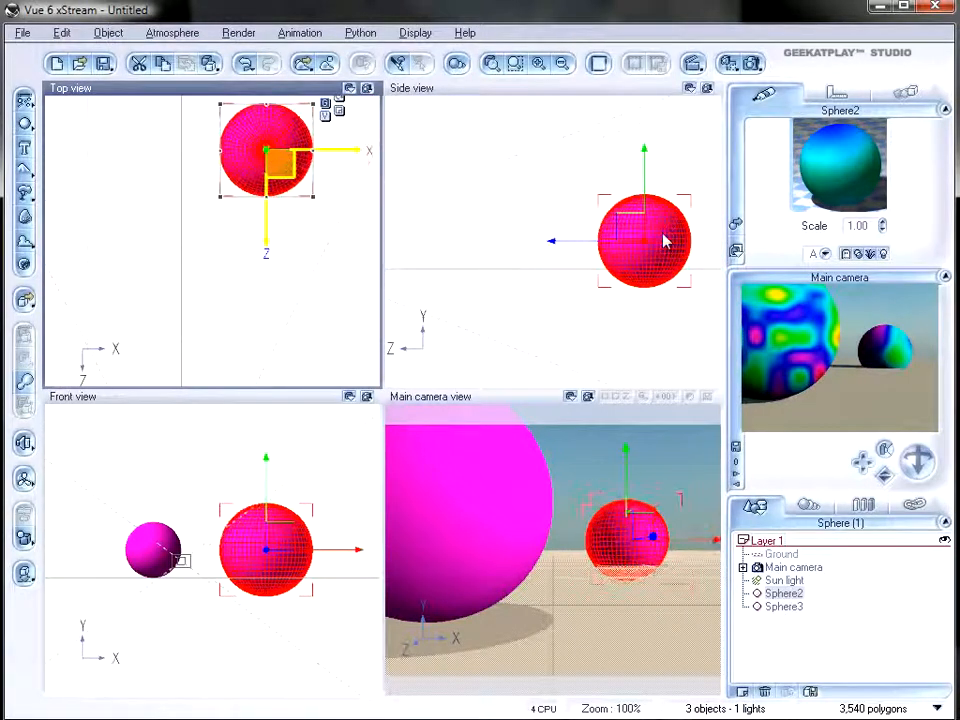
mouse_move(639, 232)
left_mouse_down()
mouse_move(647, 193)
mouse_move(643, 210)
left_mouse_up()
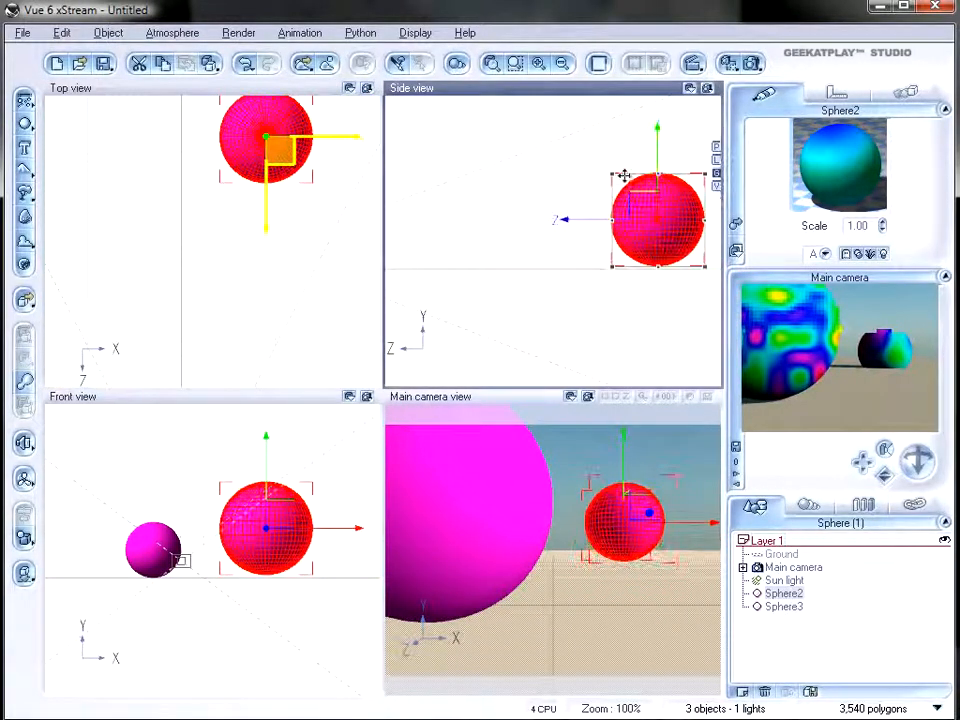
left_click_drag(595, 157, 639, 203)
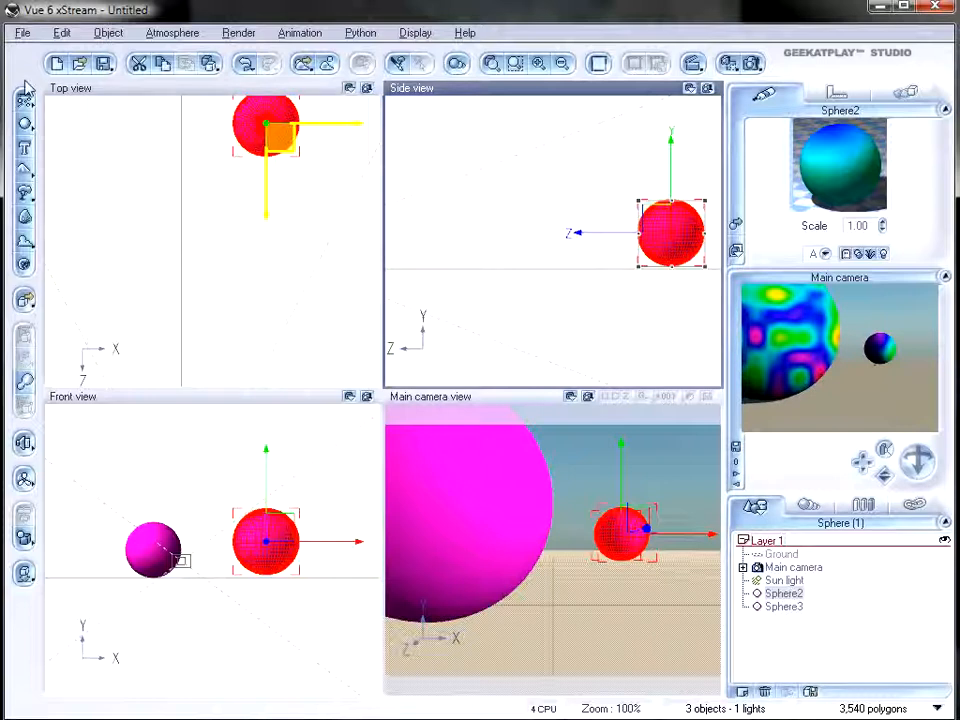
- Delete both spheres from the scene
left_click(268, 122)
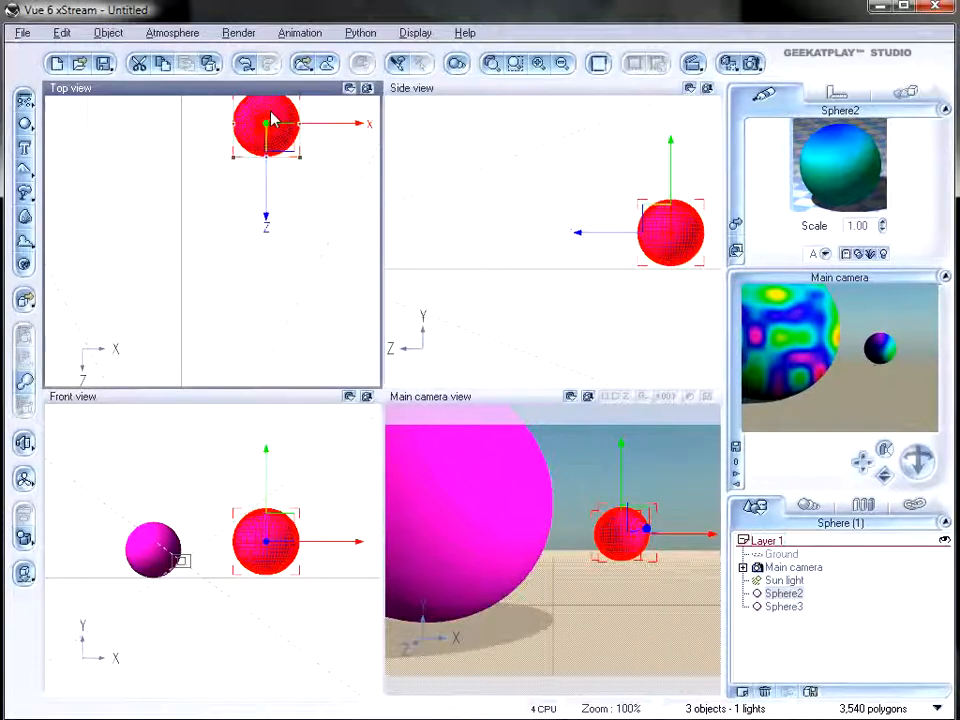
key("Delete")
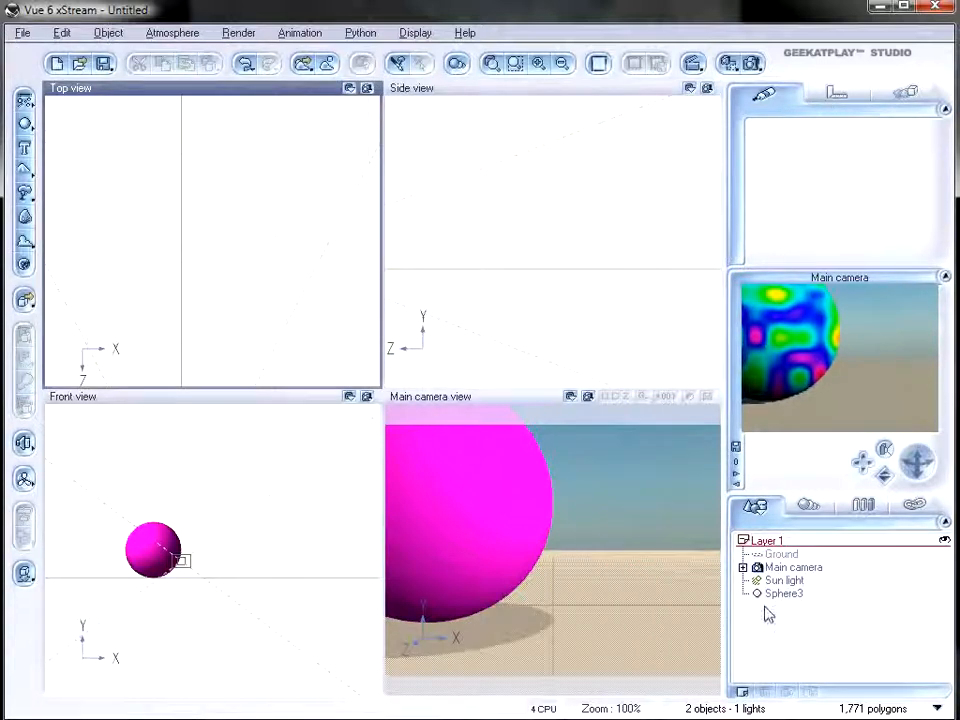
key("Delete")
- Add a new sphere and position it on the ground in front of the camera
mouse_move(246, 229)
left_mouse_down()
mouse_move(289, 189)
mouse_move(256, 219)
mouse_move(199, 206)
mouse_move(208, 215)
left_mouse_up()
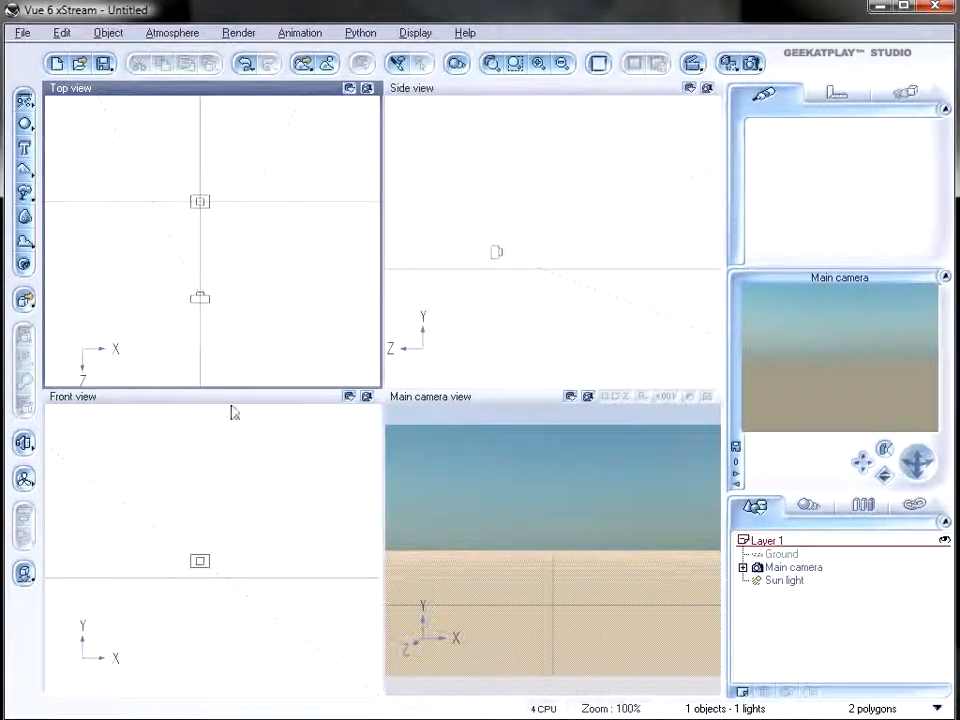
left_click(26, 128)
left_click_drag(222, 248, 212, 190)
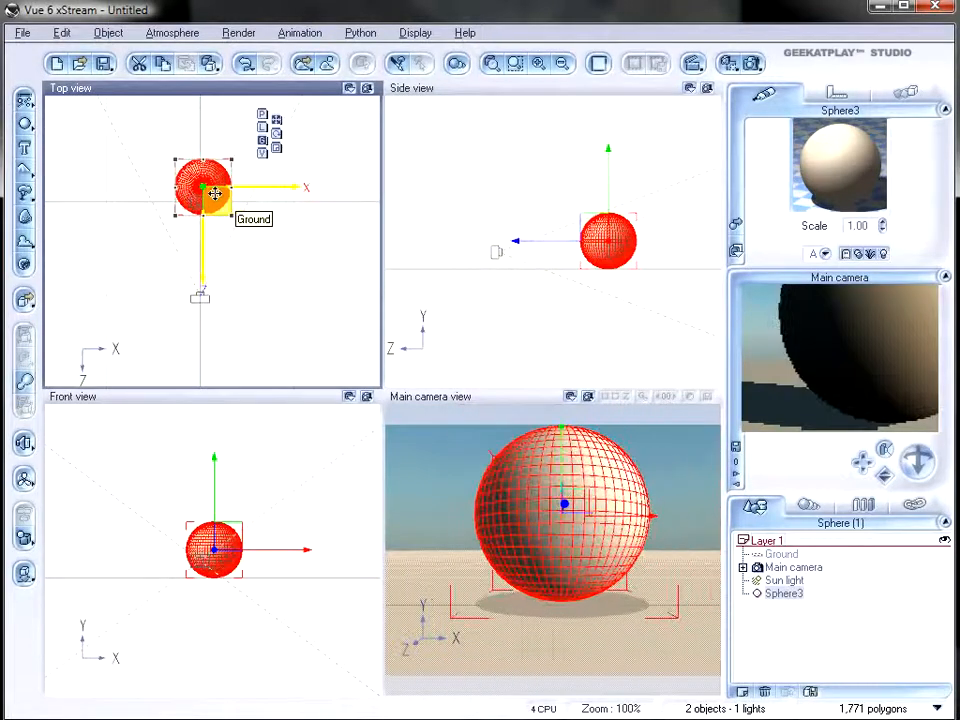
- Open the color function of the new sphere's material for editing and add a Position on Picture input node
double_click(846, 167)
left_click_drag(296, 103, 308, 117)
right_click(146, 455)
left_click(172, 462)
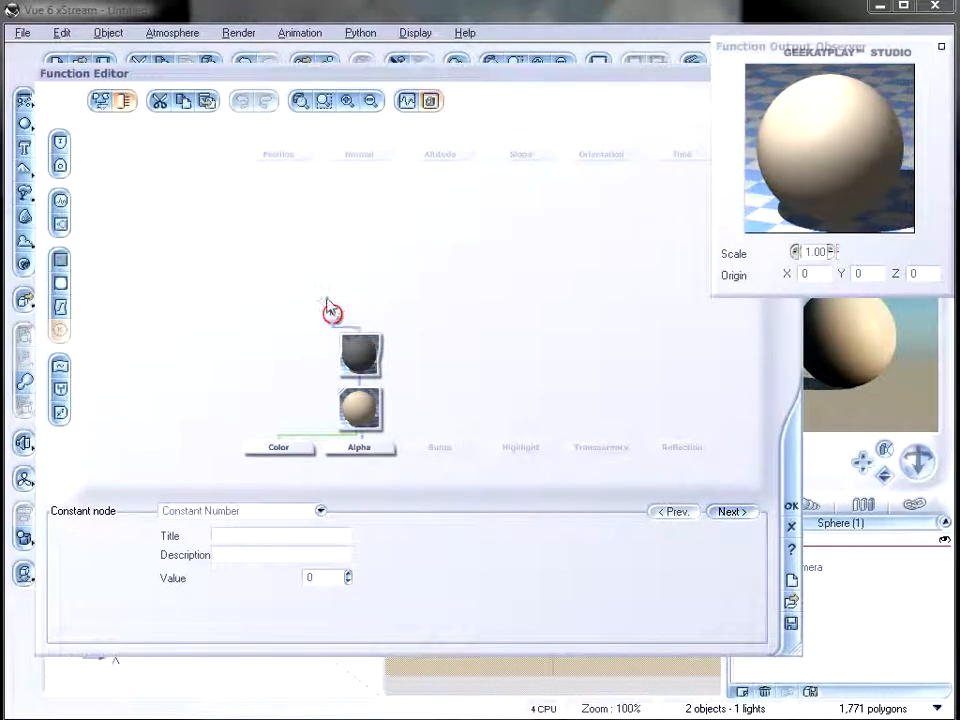
right_click(290, 220)
mouse_move(340, 227)
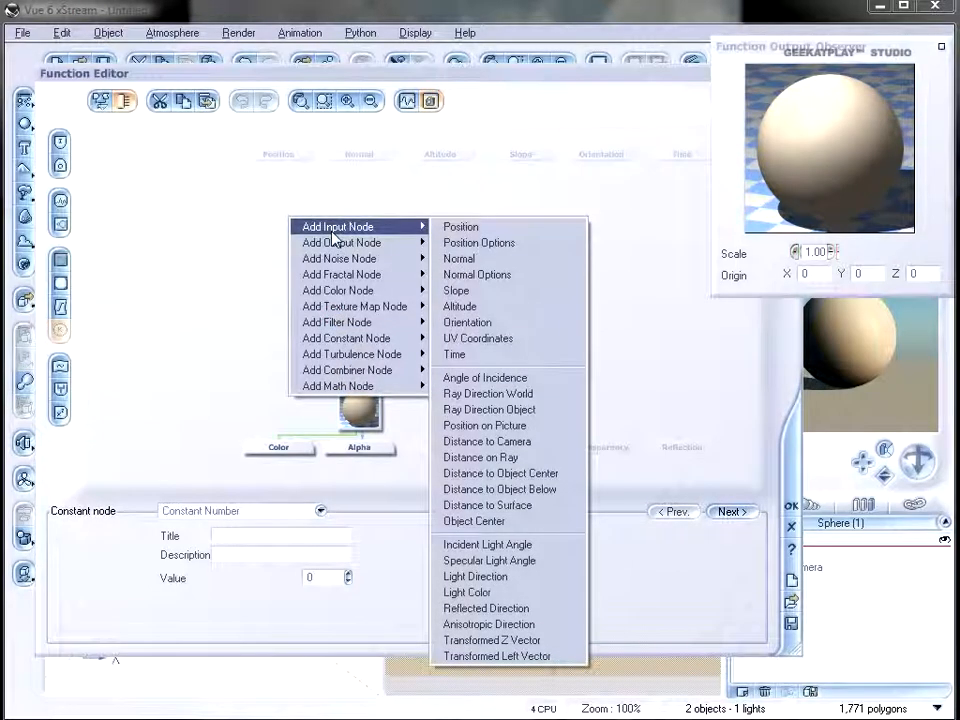
left_click(531, 428)
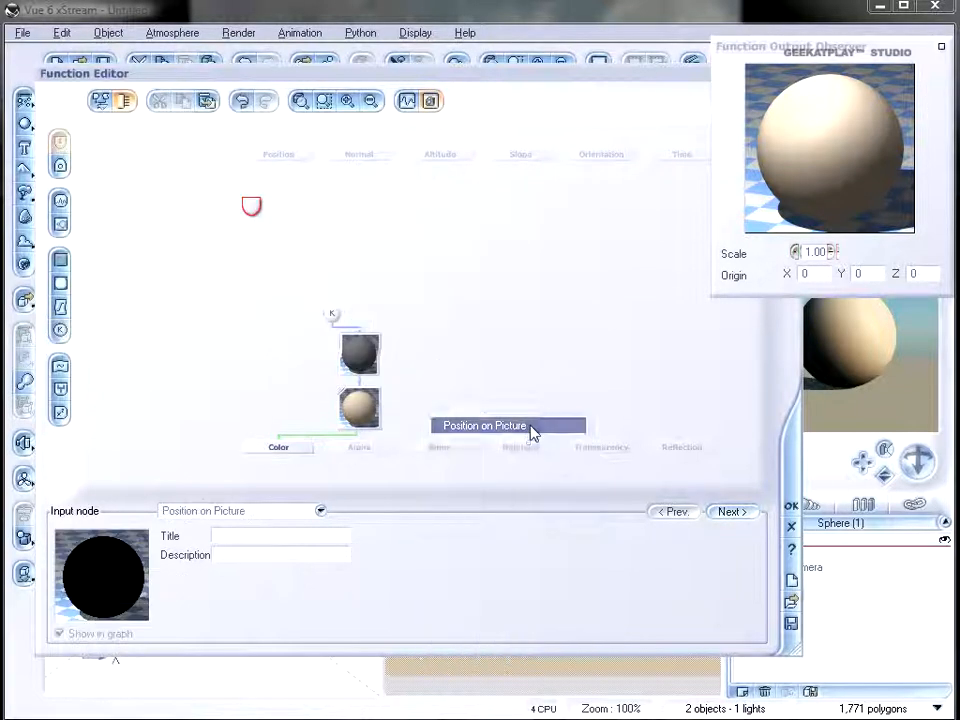
- Delete the constant node feeding the filter and add a Perlin noise node above the filter node
left_click(334, 316)
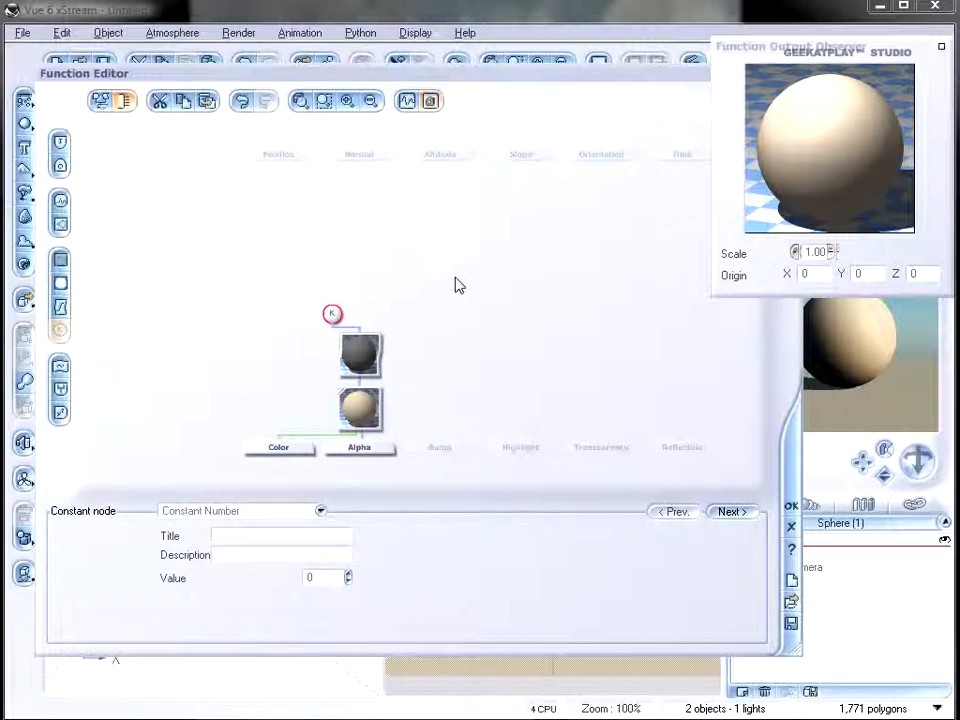
key("Delete")
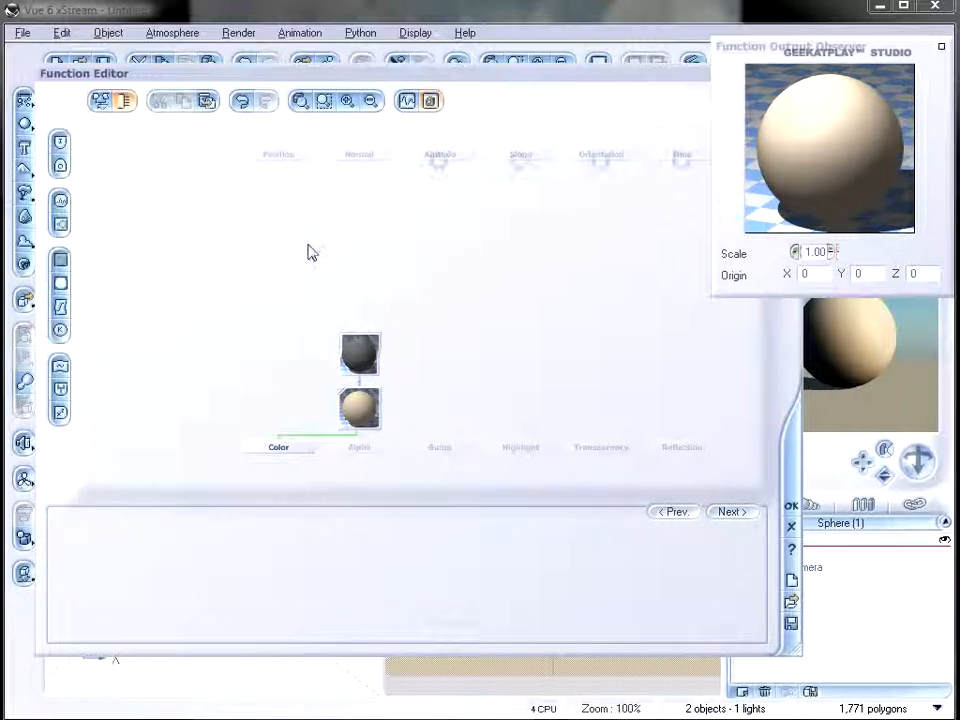
left_click(307, 236)
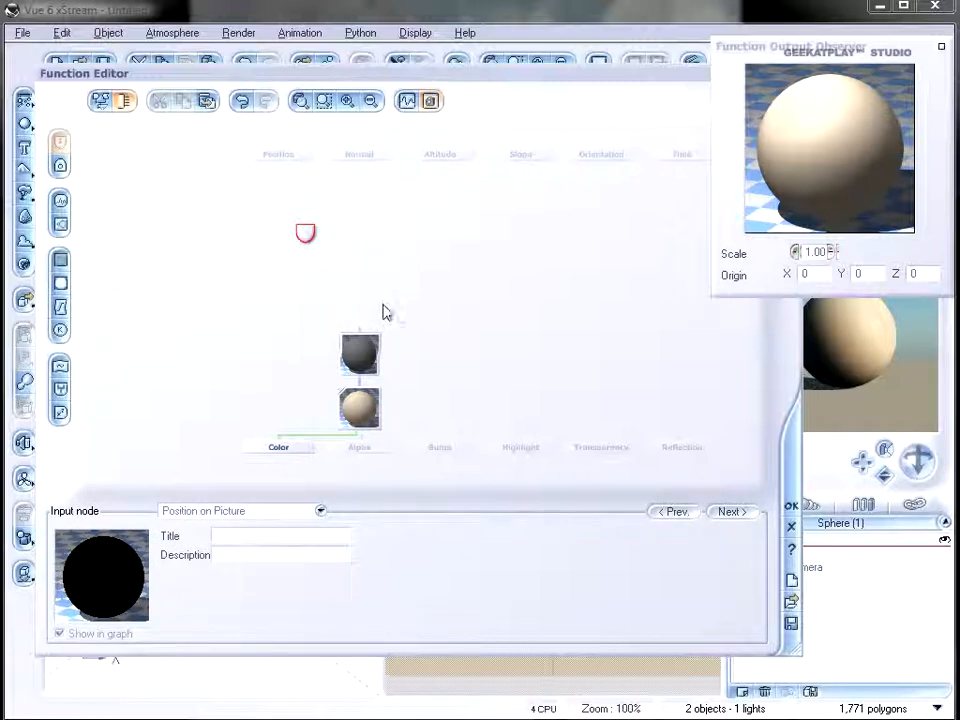
left_click(368, 272)
left_click(58, 202)
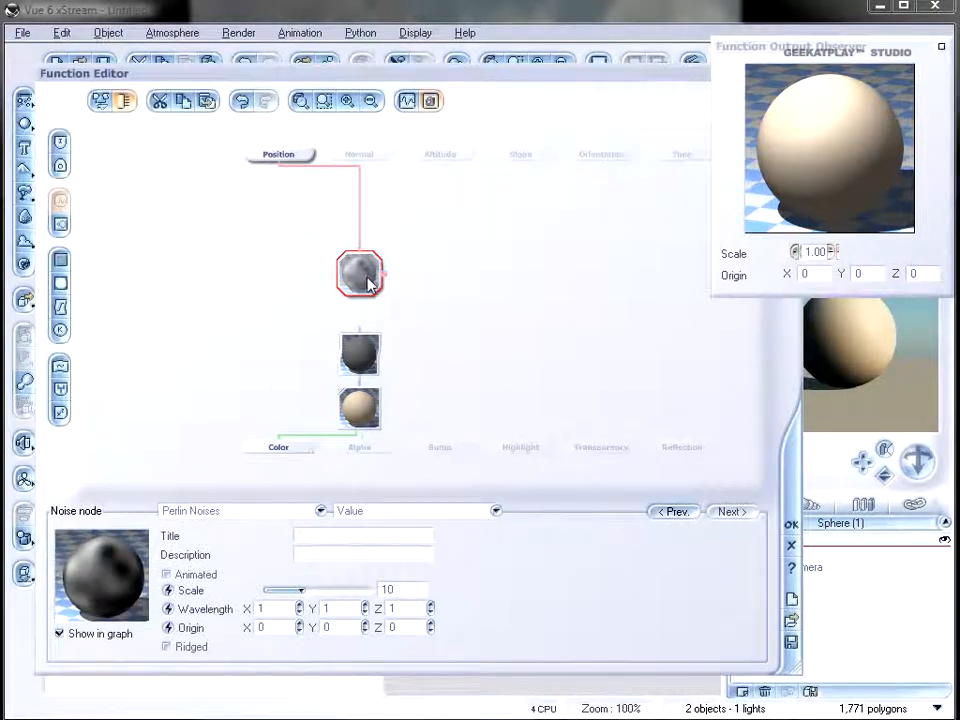
- Wire the noise node between the Position on Picture input and the filter, replacing its Position link, and reduce its scale to about 0.33
left_click(360, 221)
key("Delete")
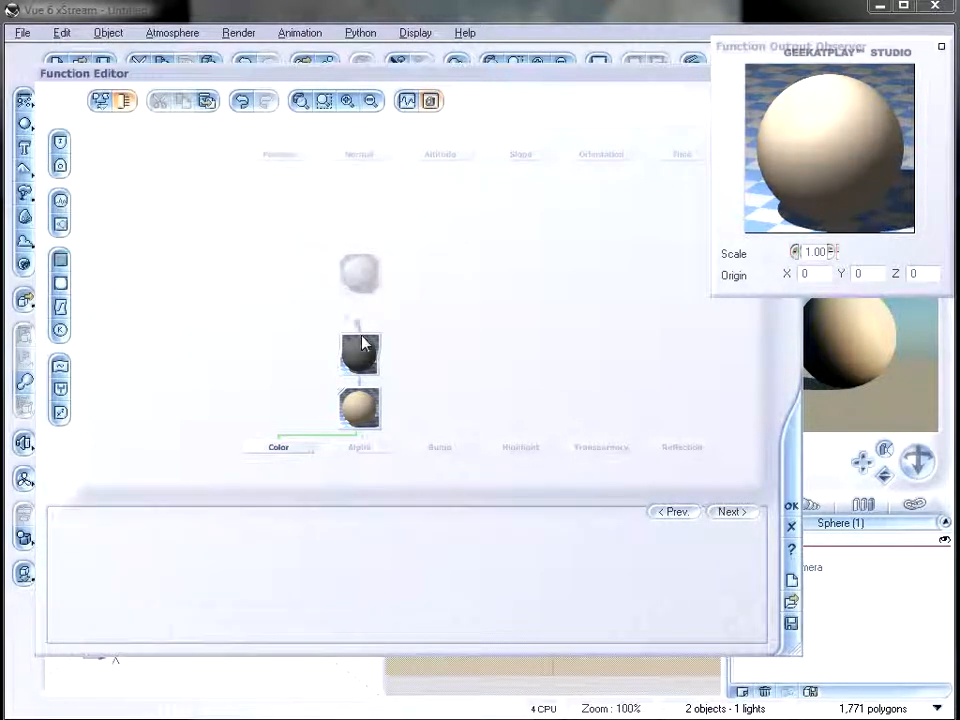
left_click(361, 280)
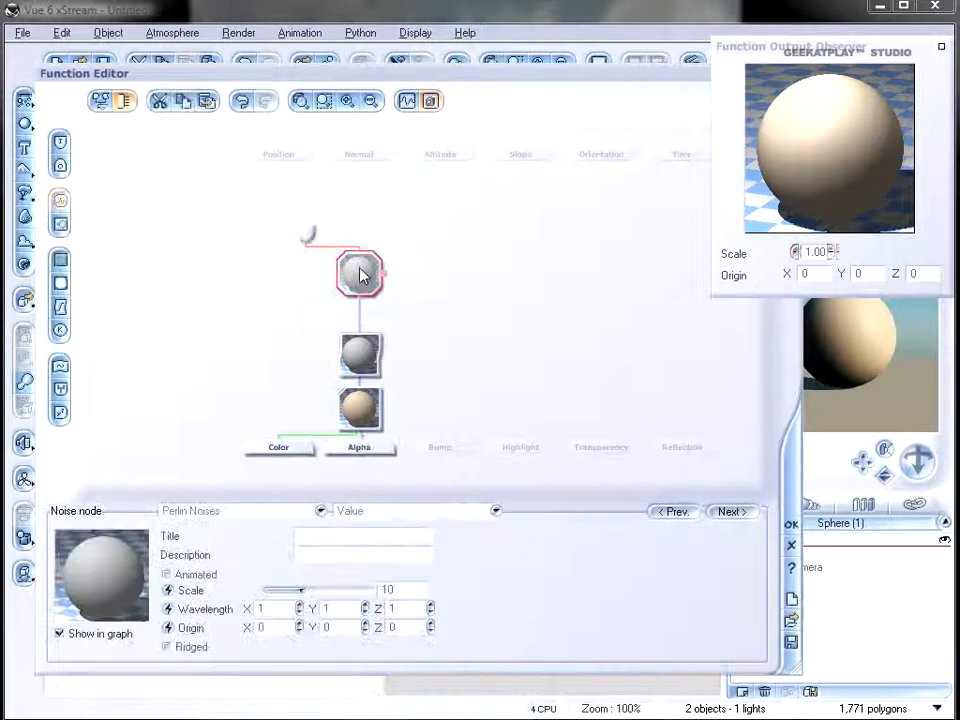
left_click_drag(343, 589, 310, 589)
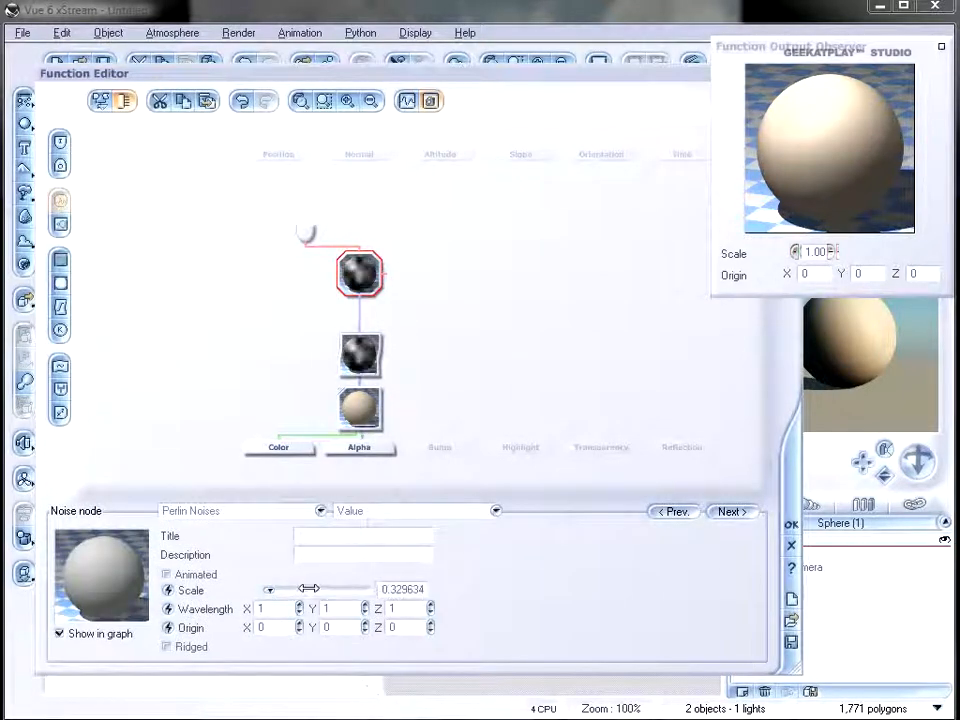
- Load the Rainbow color map from the Colorful collection into the color node
left_click(360, 405)
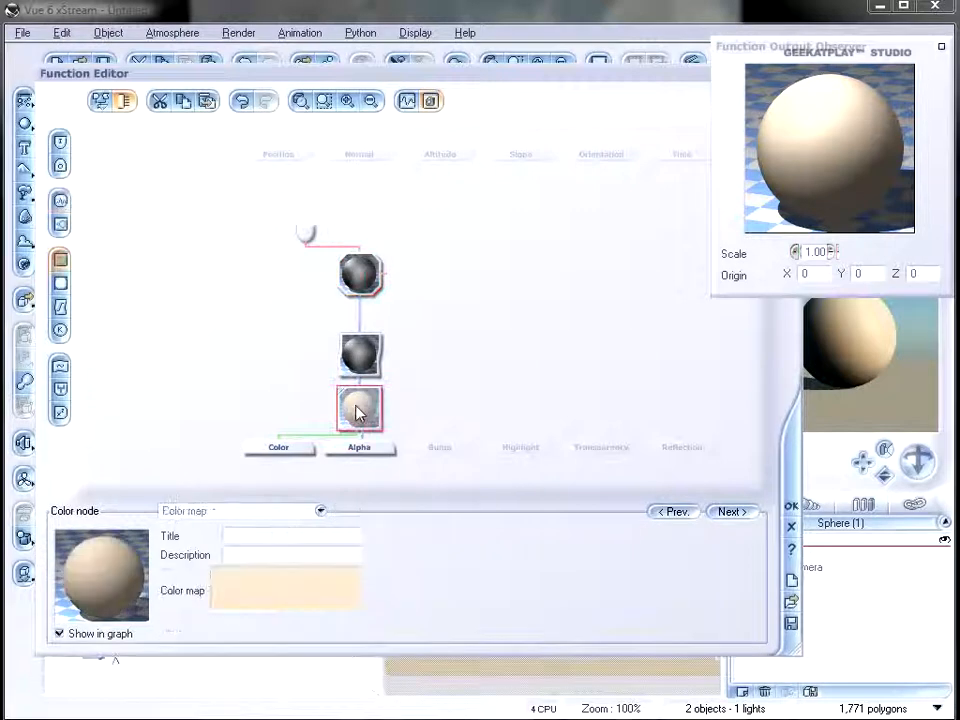
left_click(320, 604)
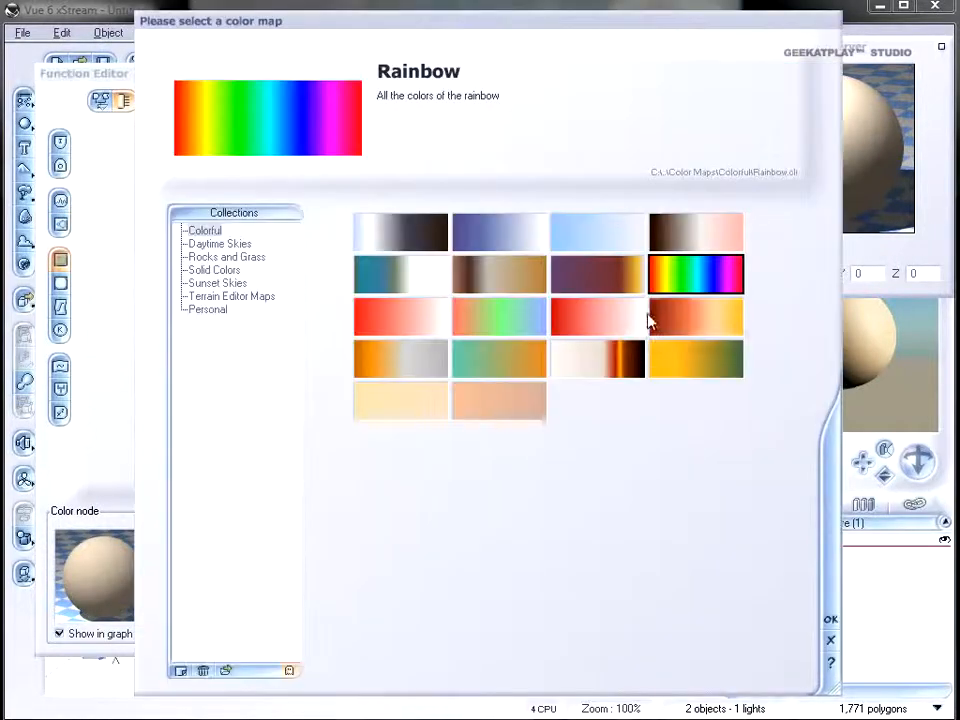
left_click(830, 619)
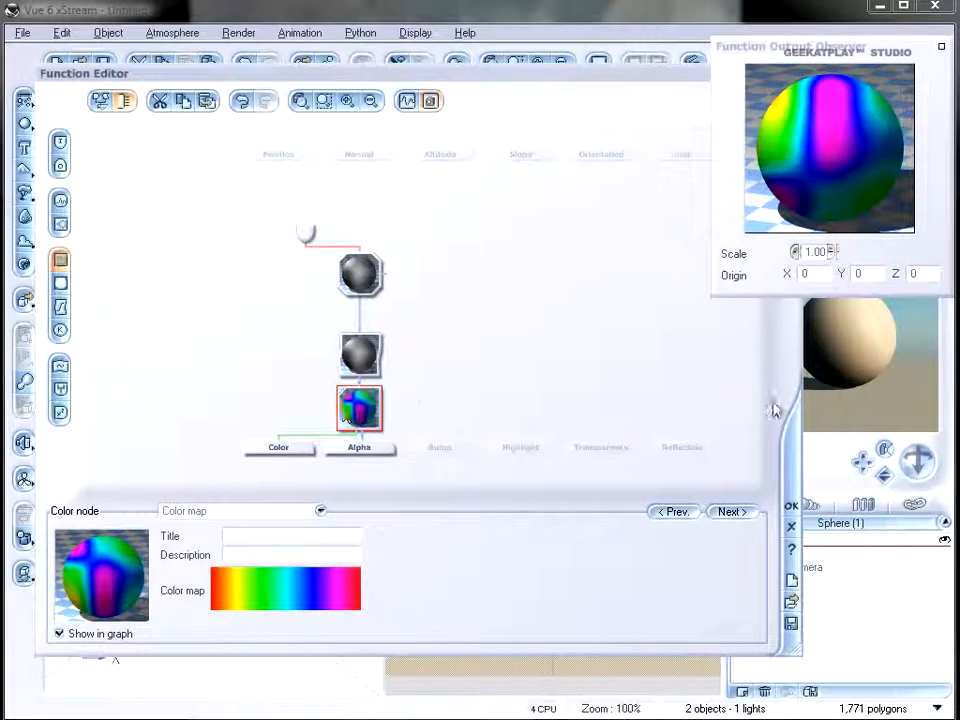
- Accept the edited color function and set the material's mapping to World - Standard
left_click(790, 506)
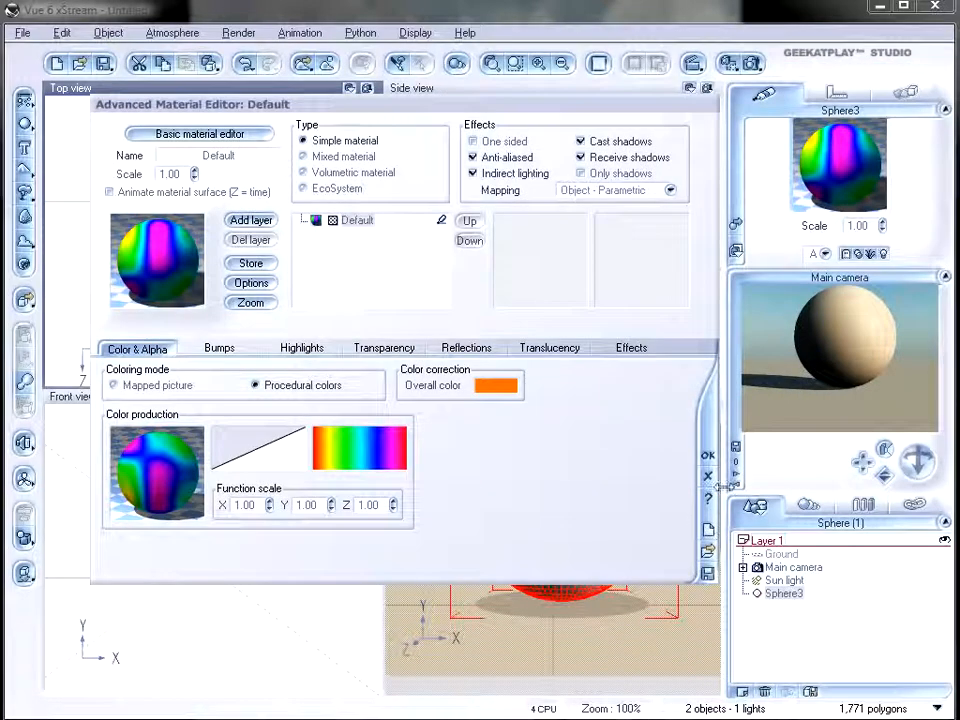
left_click(670, 190)
left_click(611, 204)
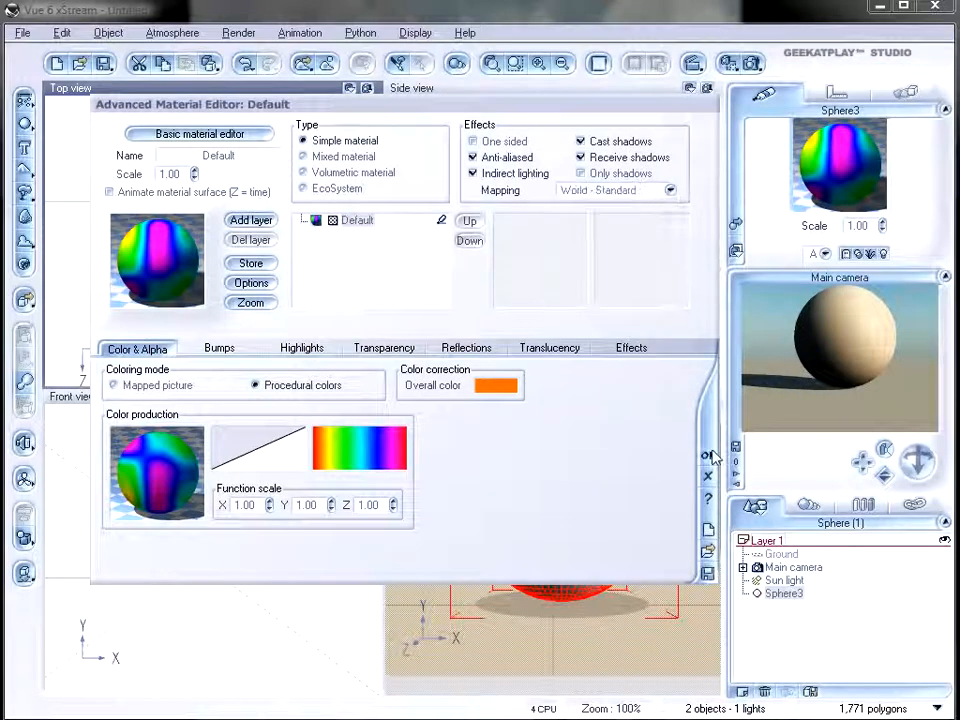
- Accept the material and move the sphere high above the ground in the Side view, then lower it partway
key("Return")
left_click_drag(606, 231, 583, 141)
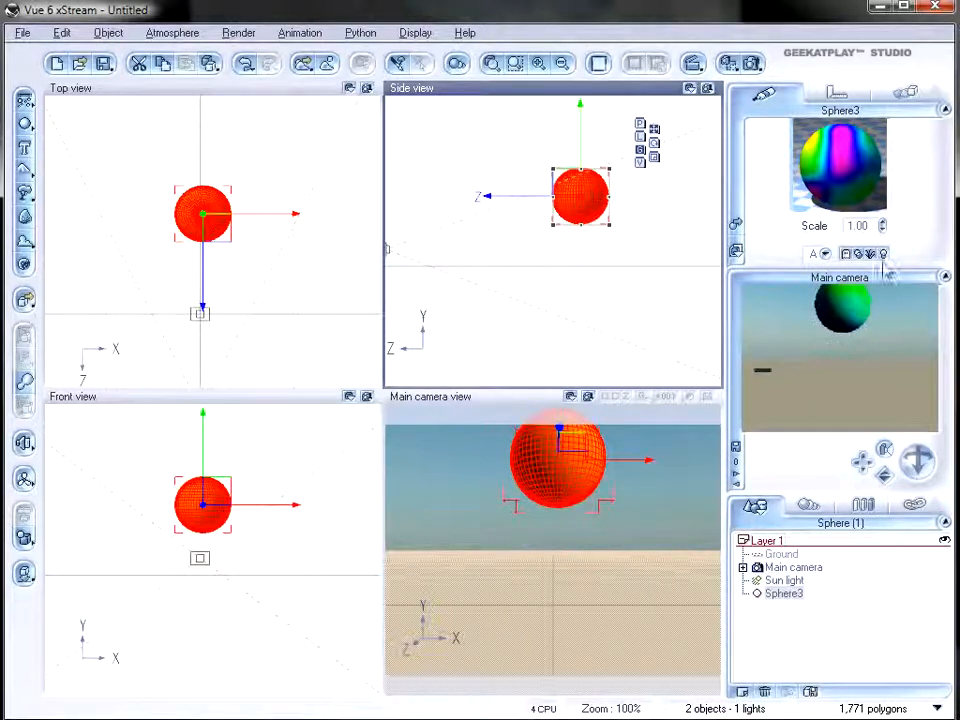
scroll(646, 250, "down", 2)
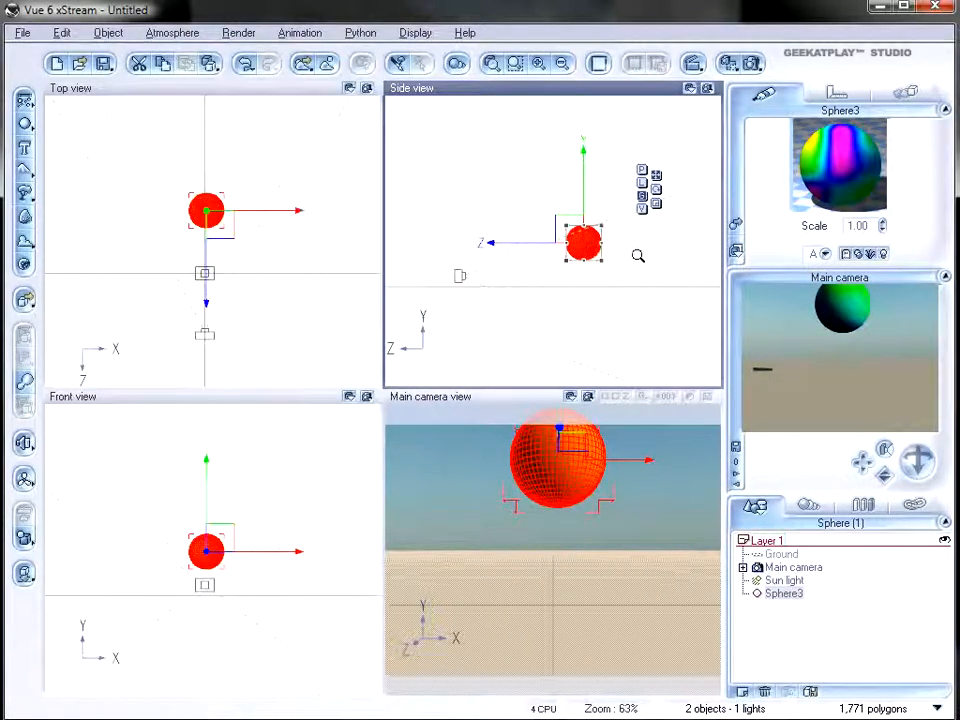
left_click_drag(569, 223, 578, 254)
- Set the main camera to track Sphere3
left_click(461, 276)
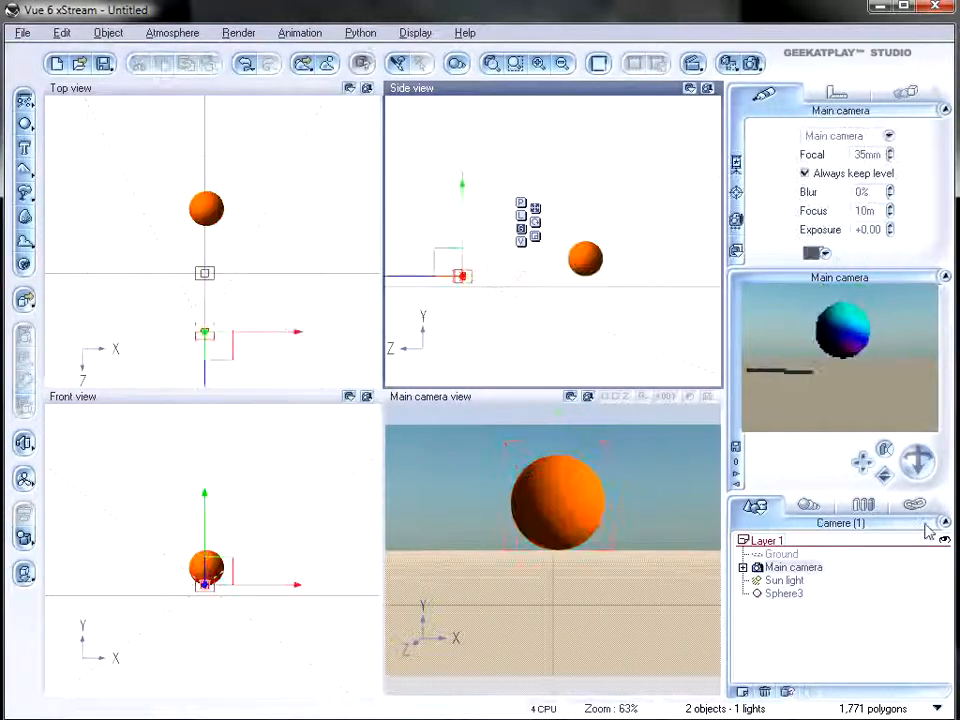
left_click(897, 89)
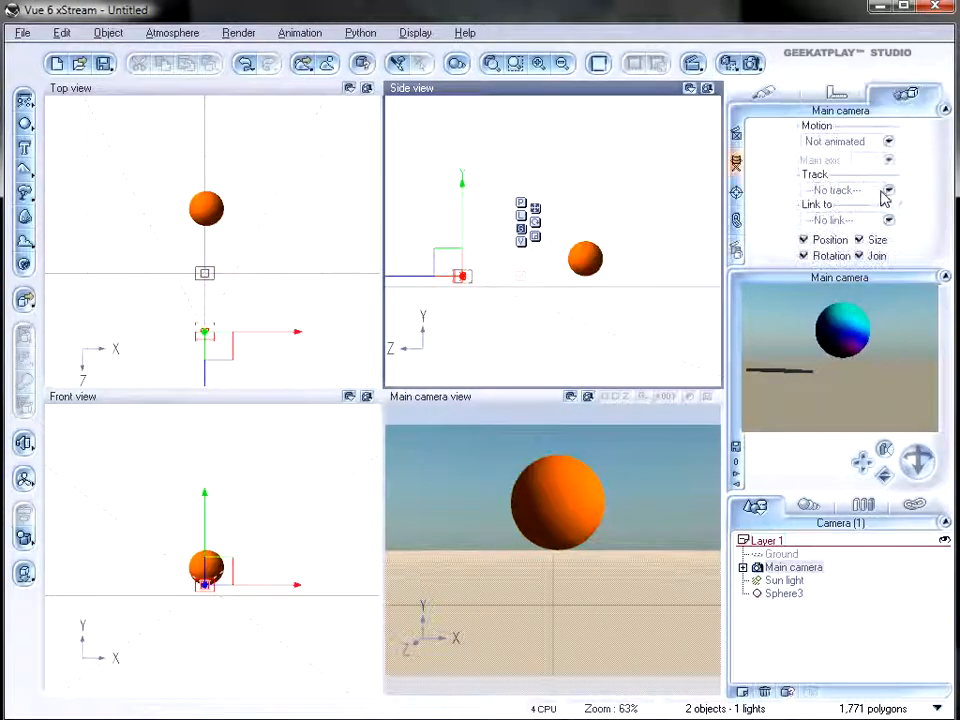
left_click(885, 191)
left_click(836, 246)
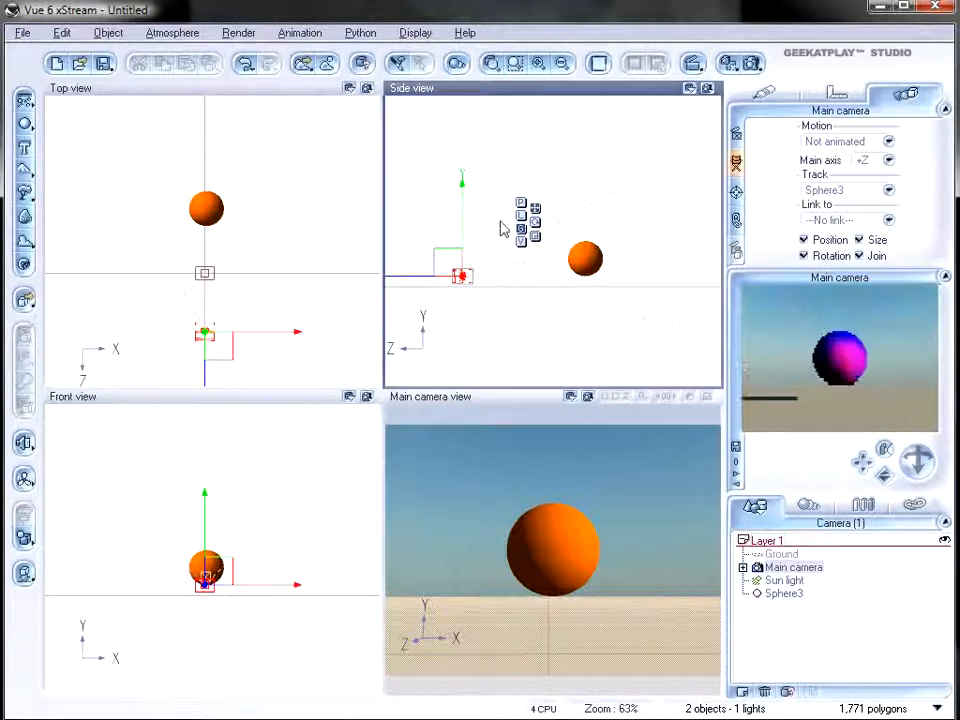
- Move the sphere around the tracking camera in the Top and Side views, ending in front of the camera
left_click(785, 594)
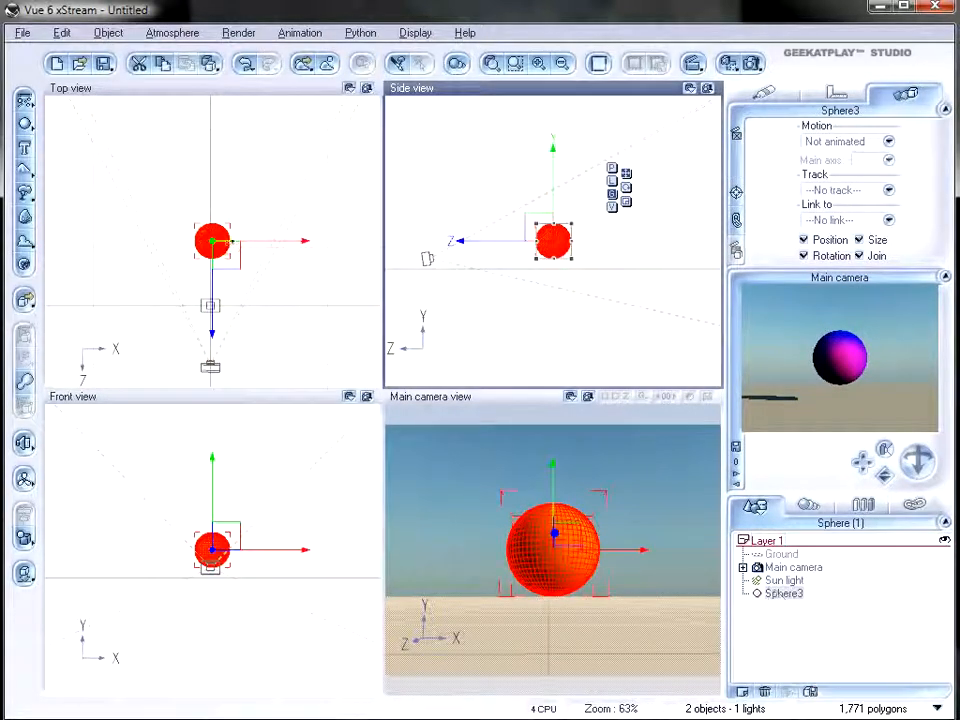
left_click_drag(221, 251, 368, 301)
right_click_drag(319, 179, 278, 113)
left_click(572, 232)
mouse_move(564, 236)
left_mouse_down()
mouse_move(555, 197)
mouse_move(515, 160)
mouse_move(615, 119)
mouse_move(686, 265)
mouse_move(704, 220)
mouse_move(578, 232)
left_mouse_up()
left_click(326, 214)
left_click_drag(326, 214, 186, 211)
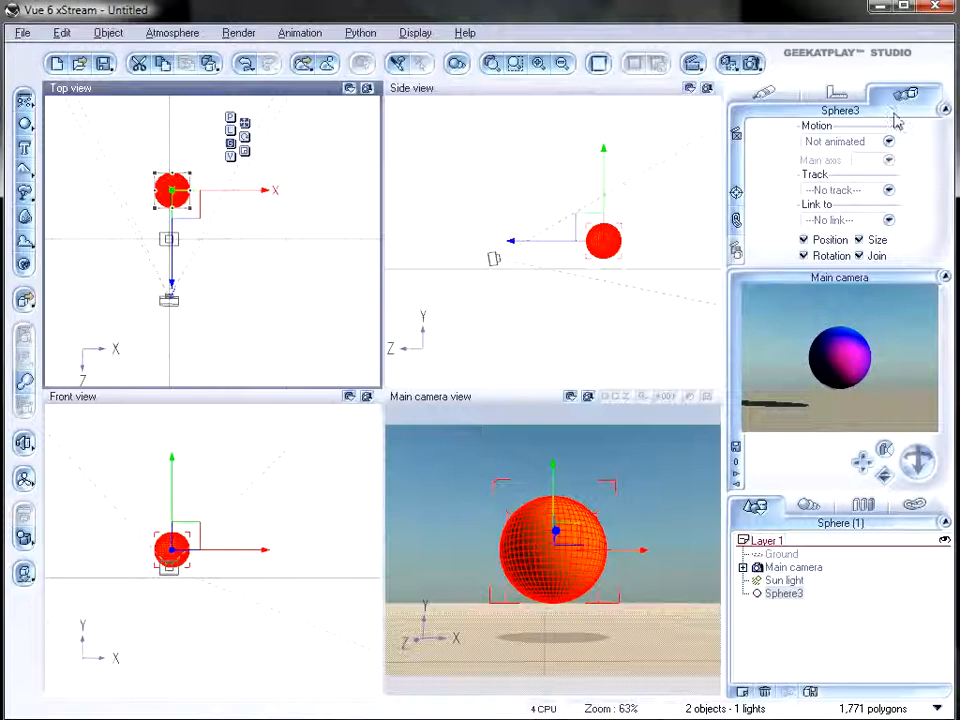
- Set the main camera's tracking to No track
left_click(800, 567)
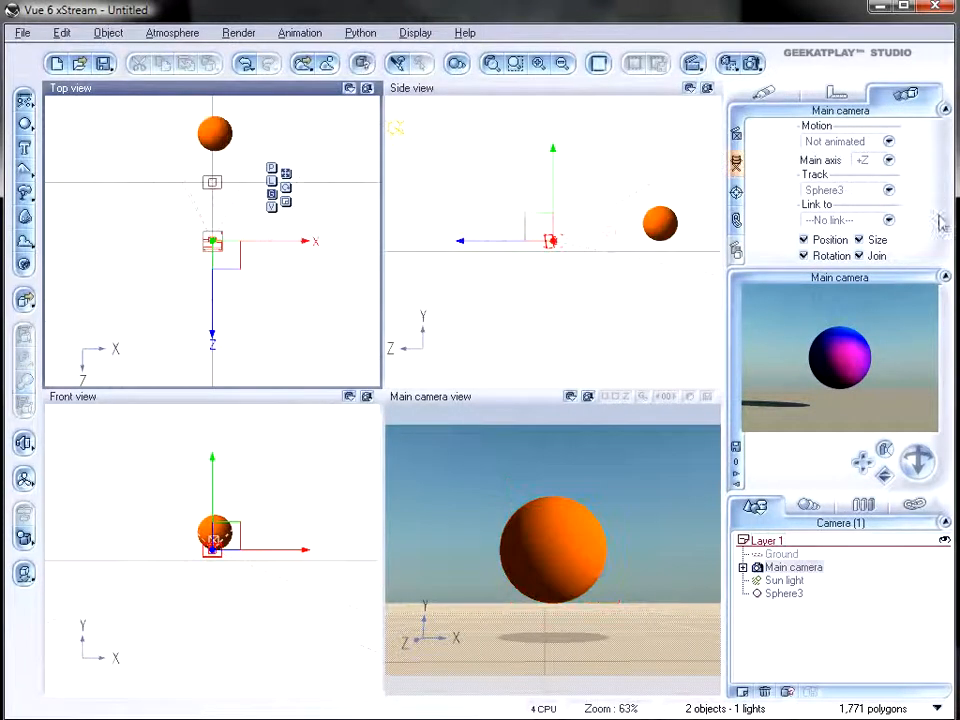
left_click(888, 190)
left_click(848, 207)
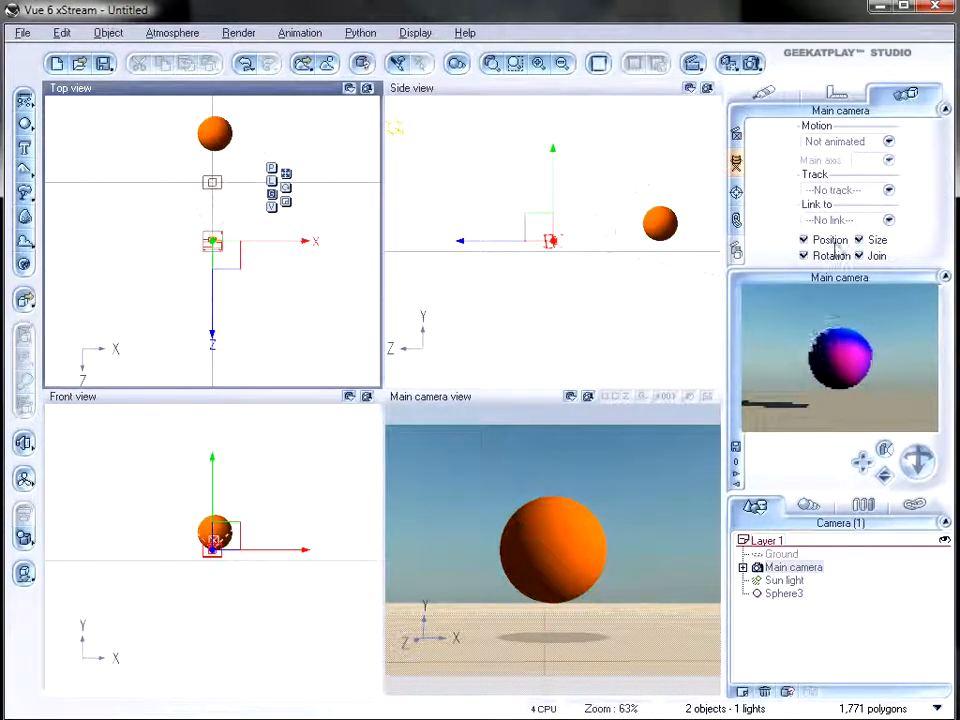
- Move the sphere closer to the untracked camera in the Top view and lower it slightly in the Side view
left_click(218, 138)
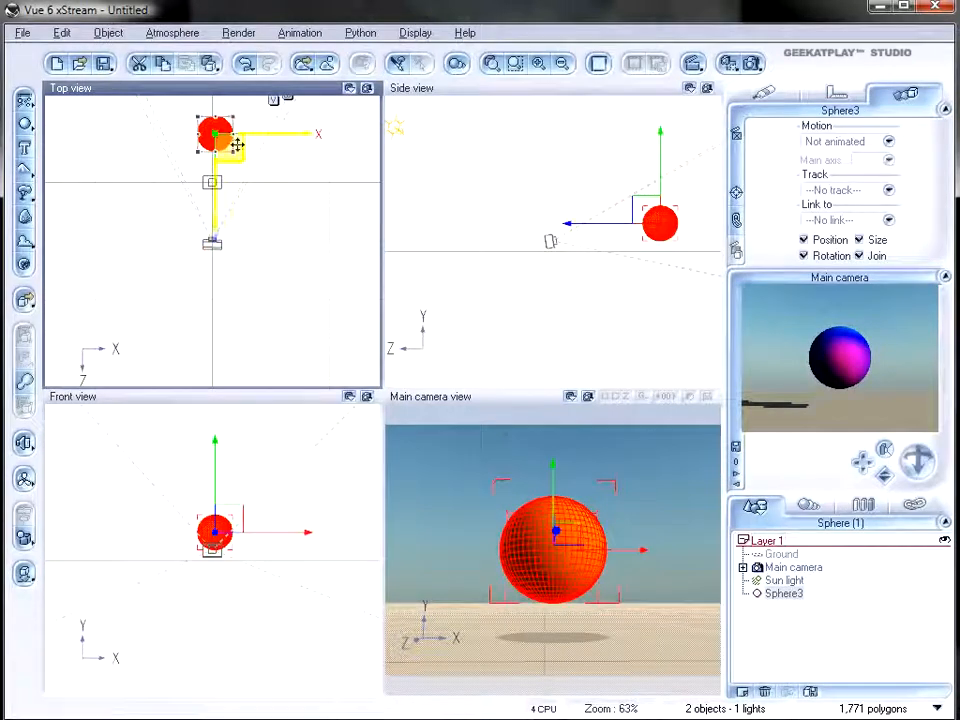
mouse_move(220, 142)
left_mouse_down()
mouse_move(285, 184)
mouse_move(236, 124)
mouse_move(227, 164)
left_mouse_up()
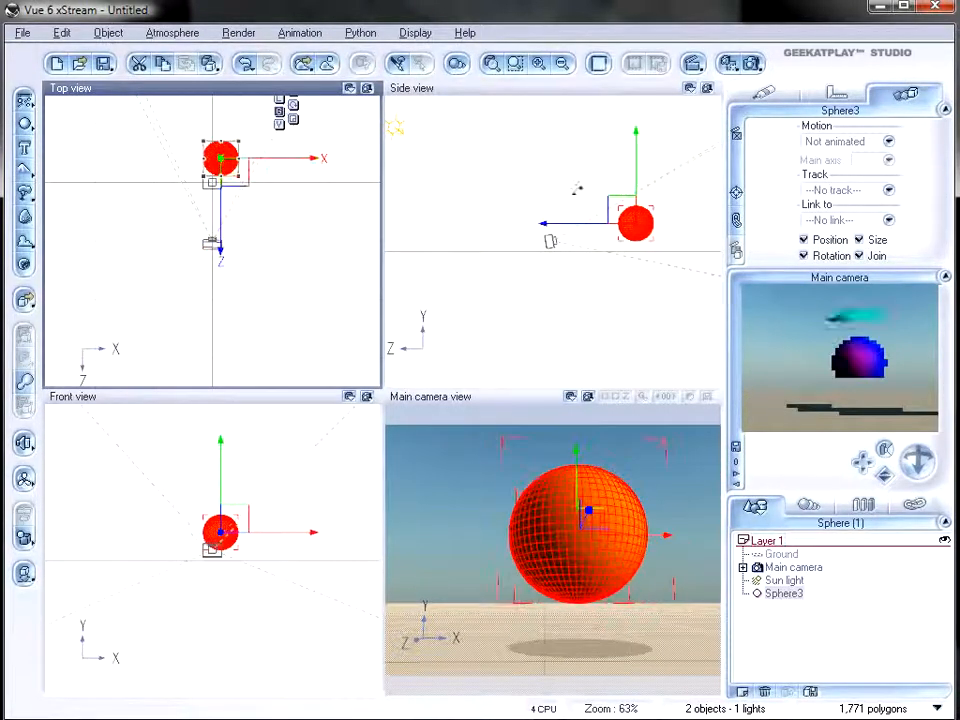
left_click(622, 215)
left_click_drag(623, 216, 640, 231)
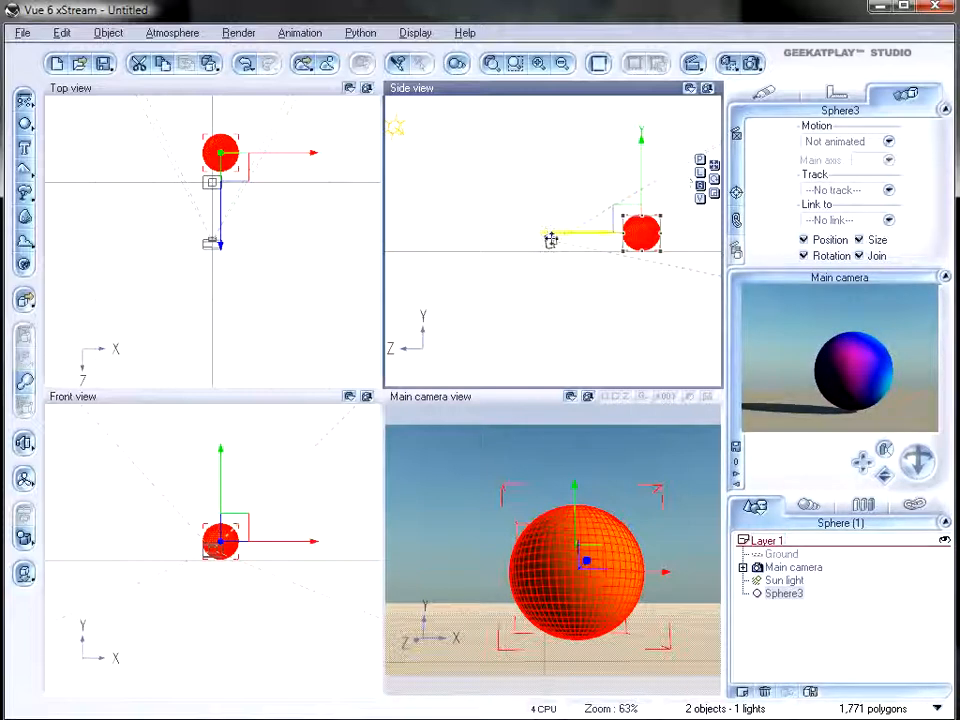
- Make the main camera track Sphere3 again
left_click(788, 568)
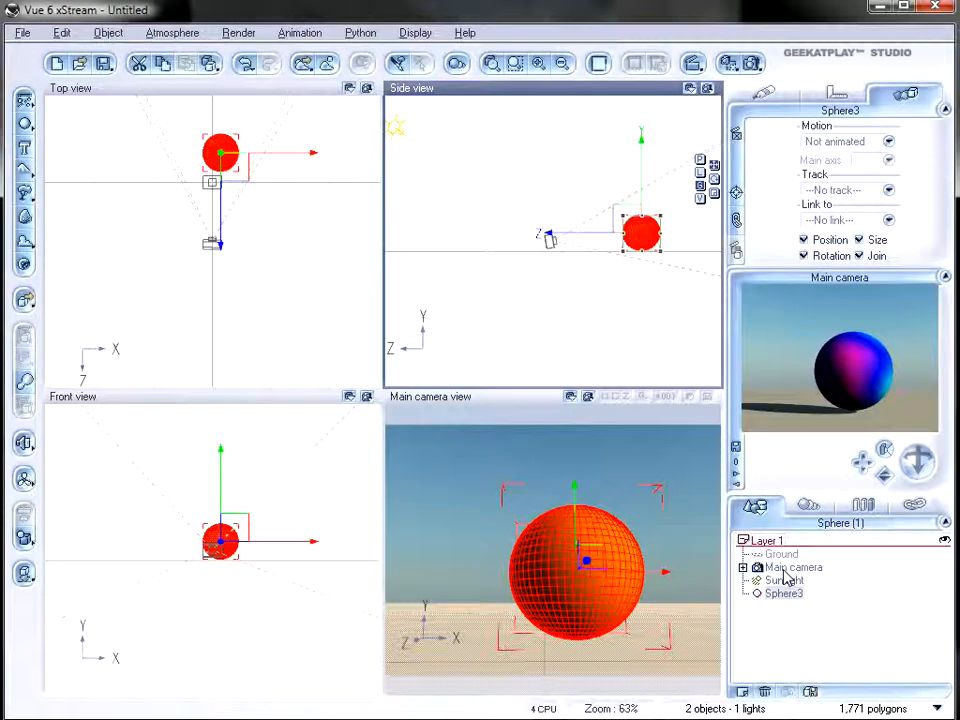
left_click(888, 189)
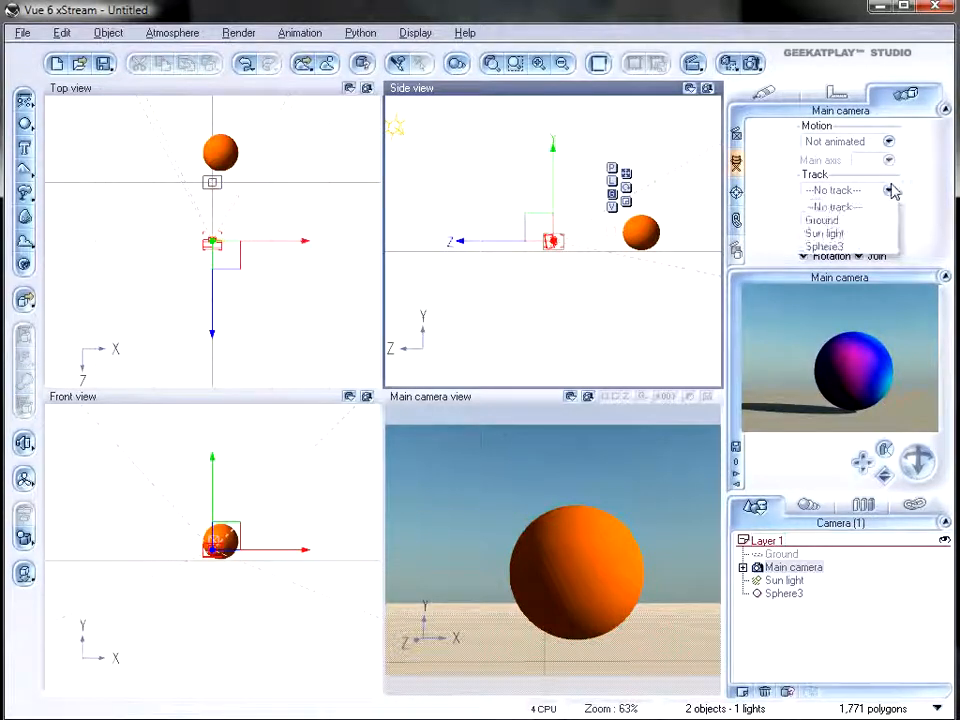
left_click(857, 247)
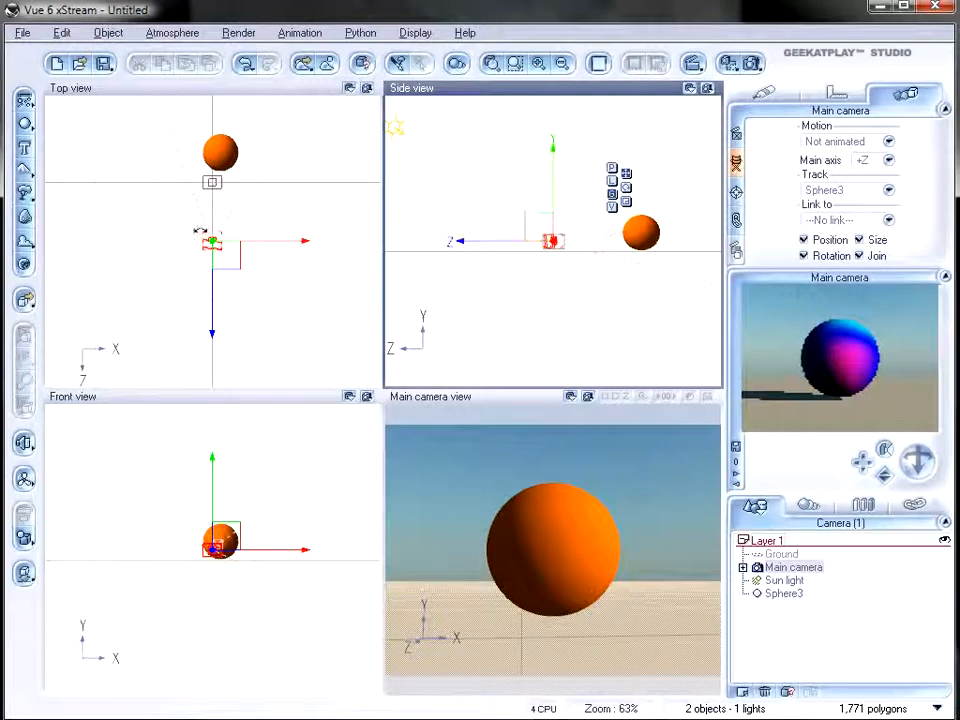
- Move the sphere sideways along X in the Top view and bring it back near the camera's axis
left_click(220, 155)
left_click_drag(229, 166, 281, 173)
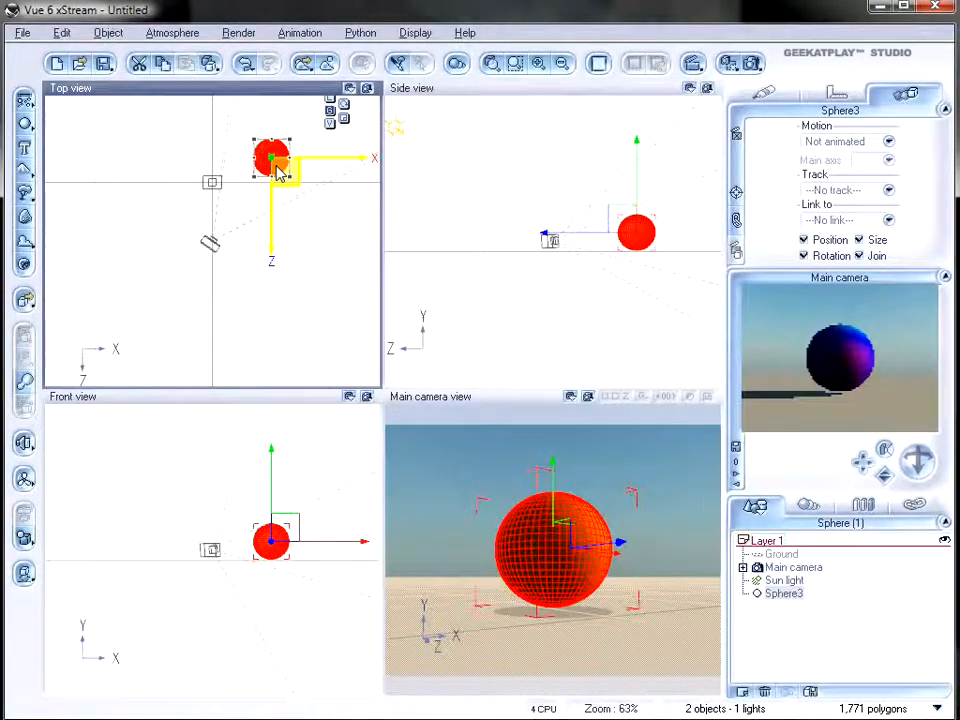
left_click_drag(281, 172, 230, 154)
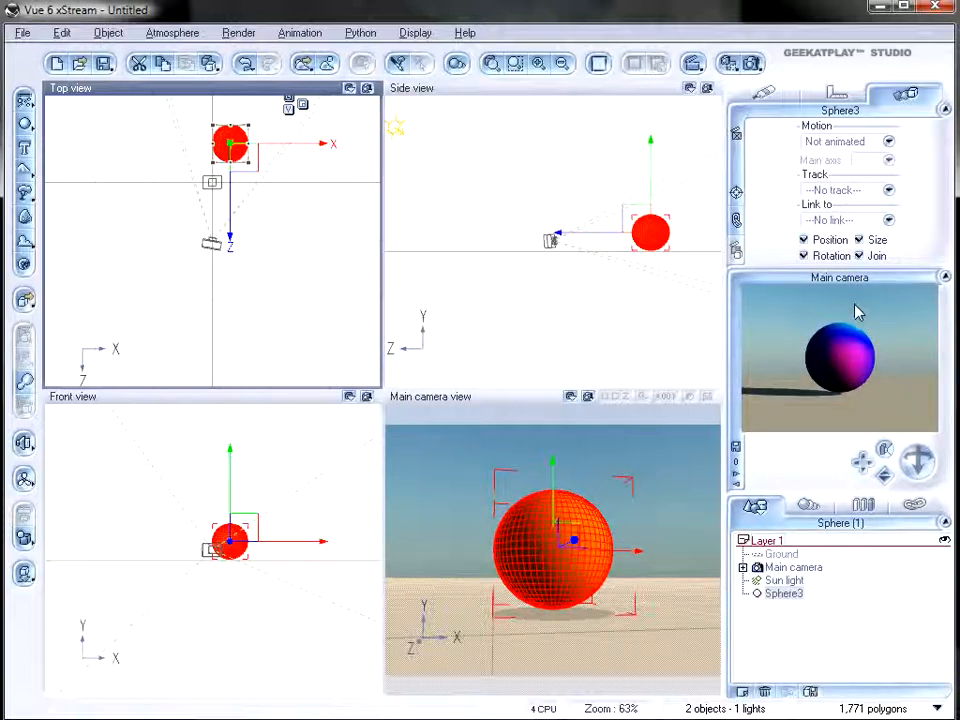
- Turn off the main camera's tracking and raise the sphere above the ground in the Side view
left_click(889, 189)
left_click(818, 567)
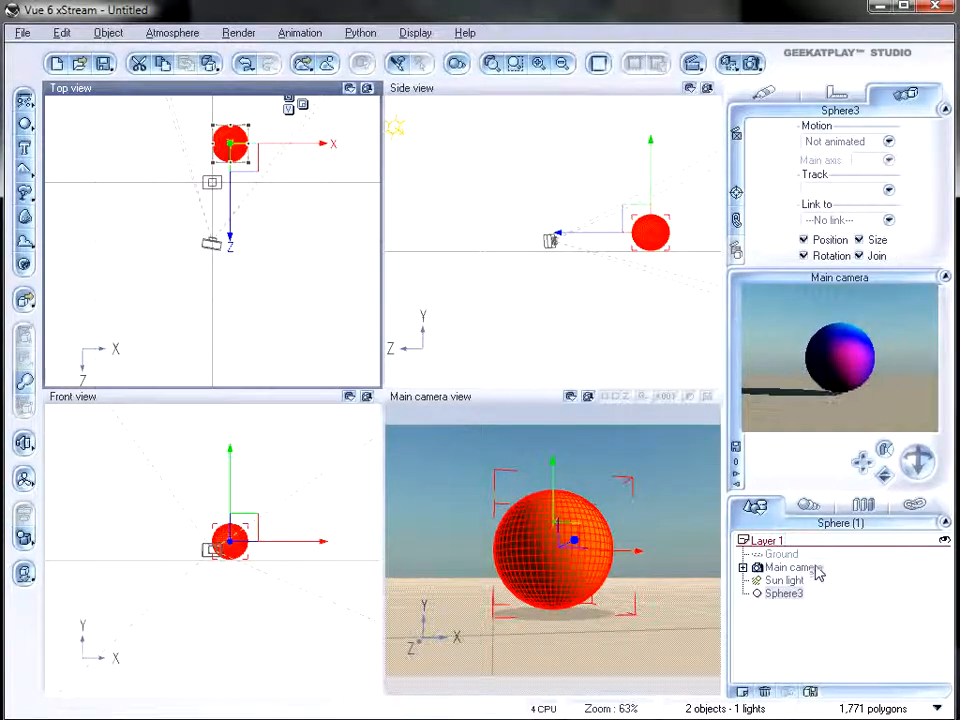
left_click(818, 567)
left_click(889, 189)
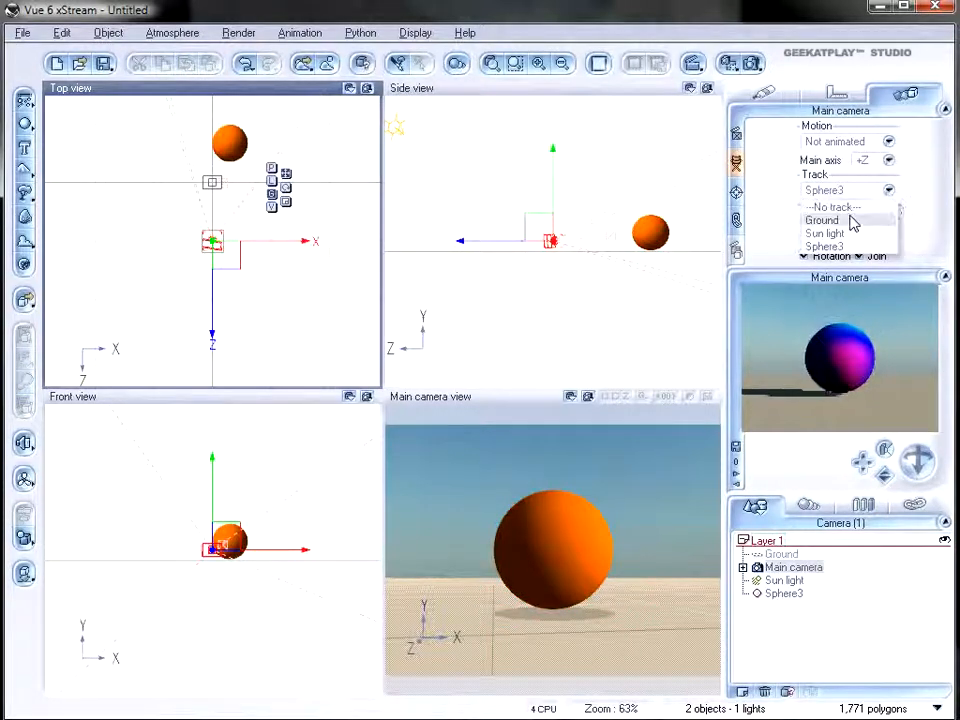
left_click(845, 206)
left_click(787, 593)
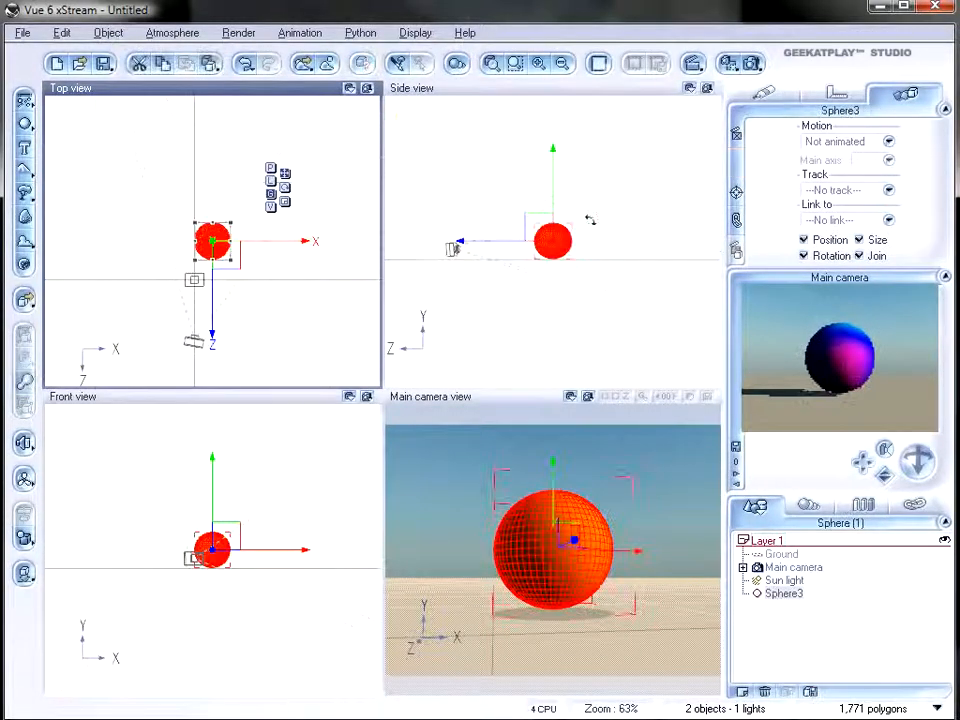
left_click_drag(555, 189, 555, 176)
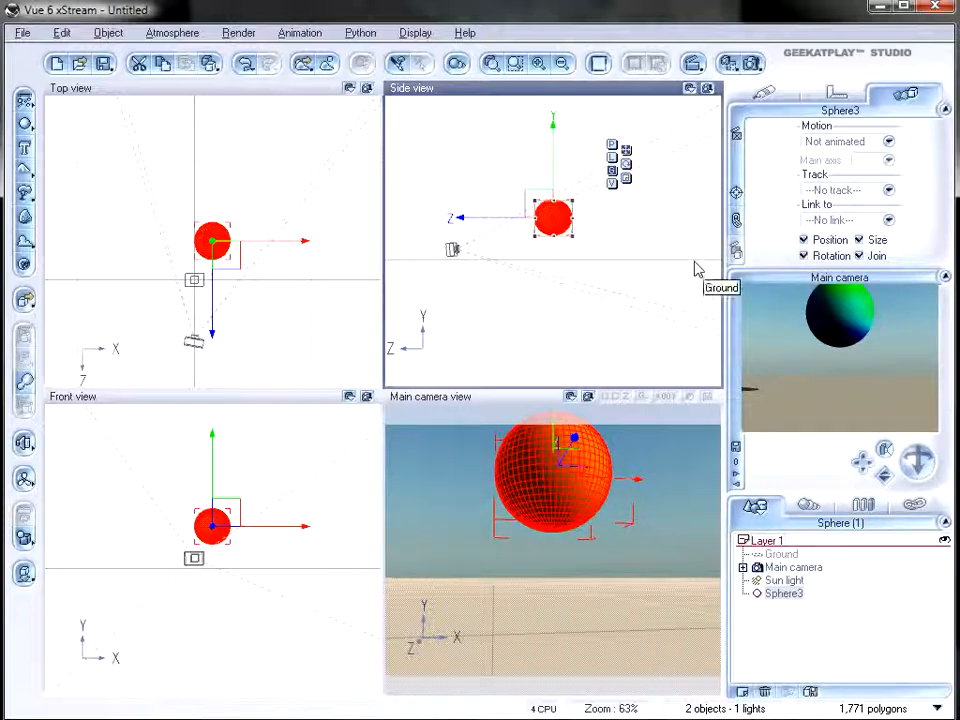
- Start a new scene with the Default Spectral Sunshine atmosphere, discarding the current scene without saving
left_click(22, 32)
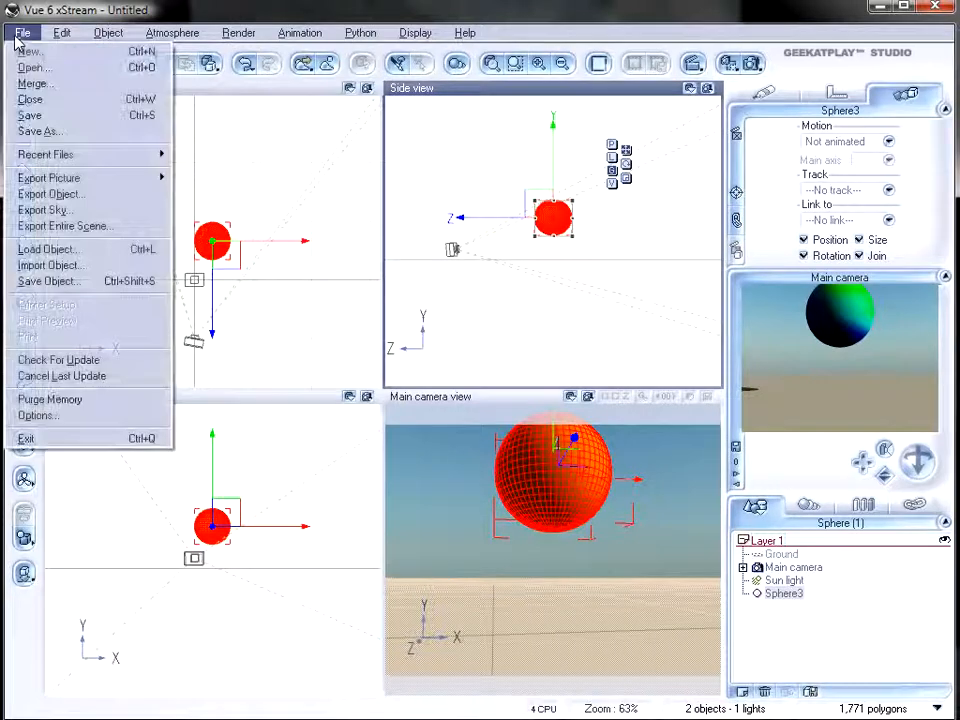
left_click(29, 53)
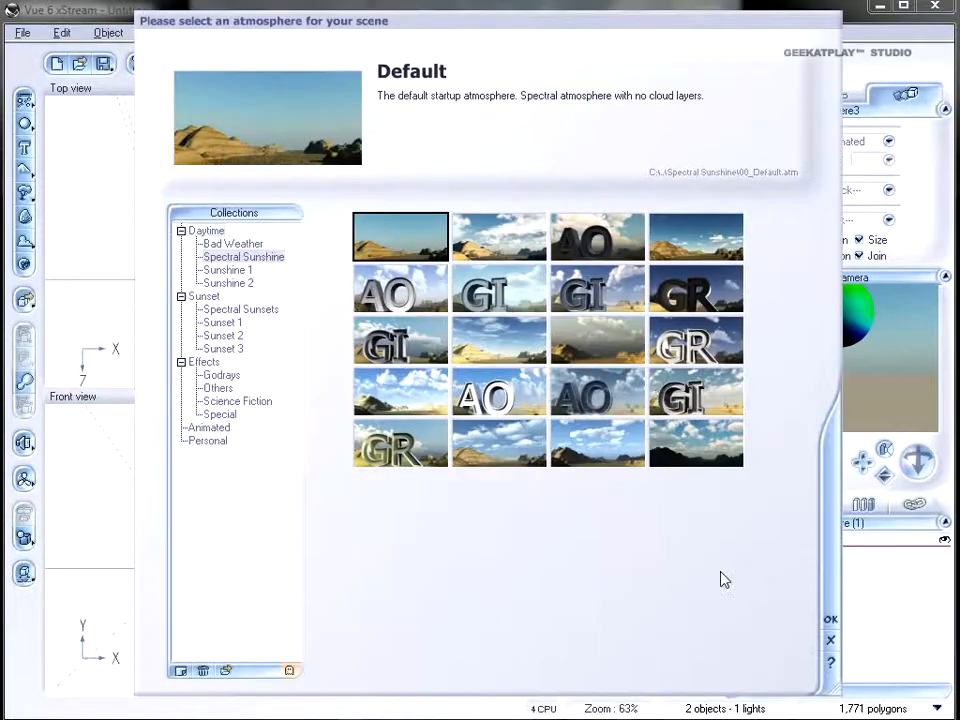
left_click(828, 620)
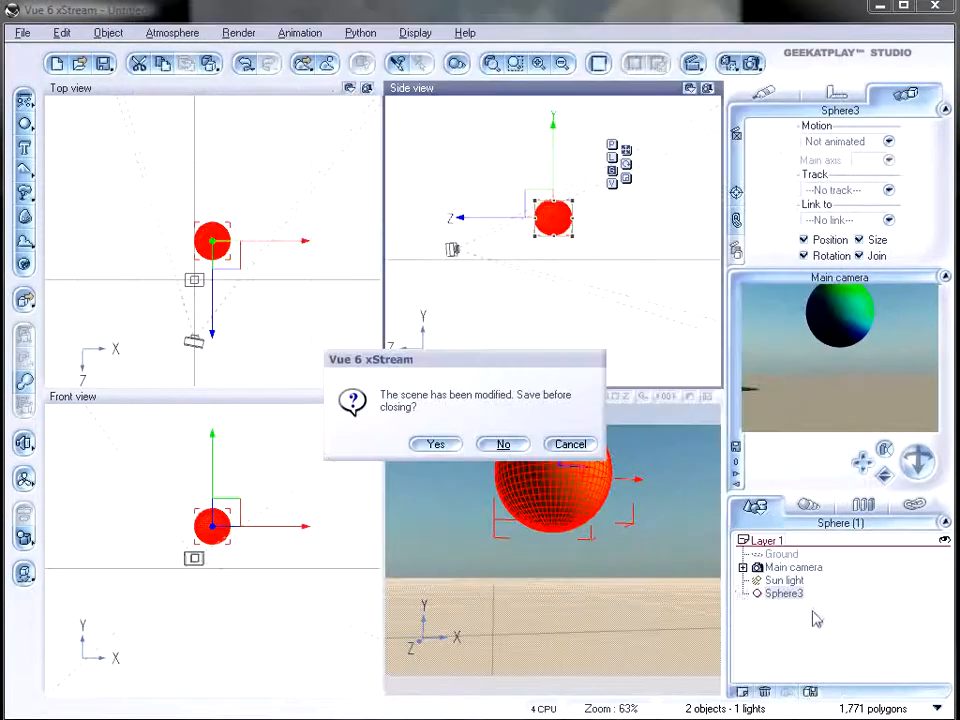
left_click(502, 445)
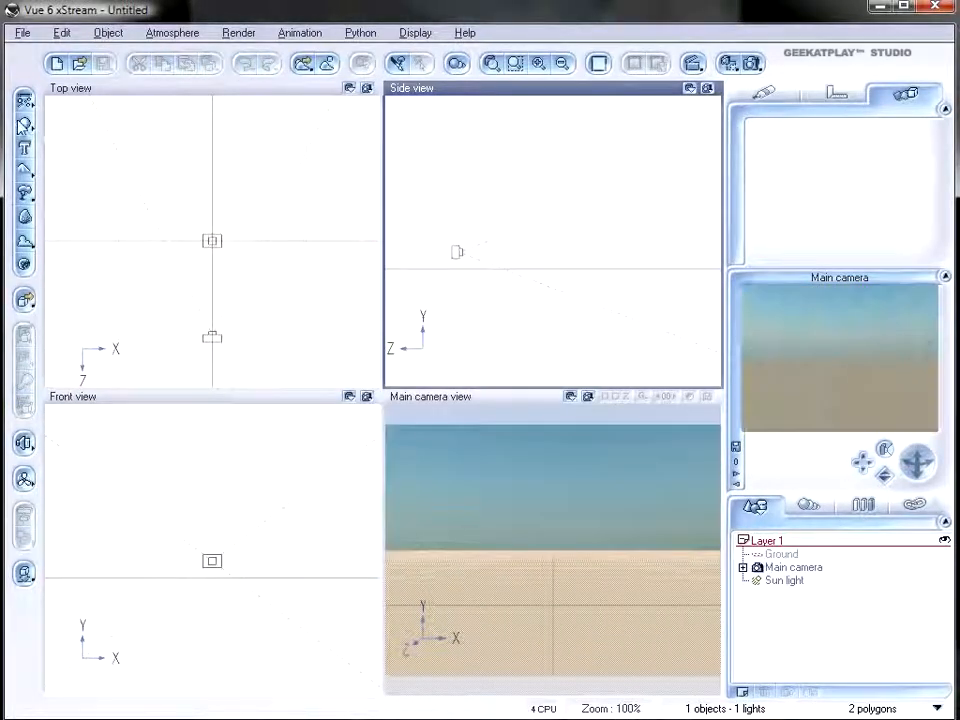
- Create a sphere set slightly back from the camera and open its material's color production function for editing
left_click(25, 125)
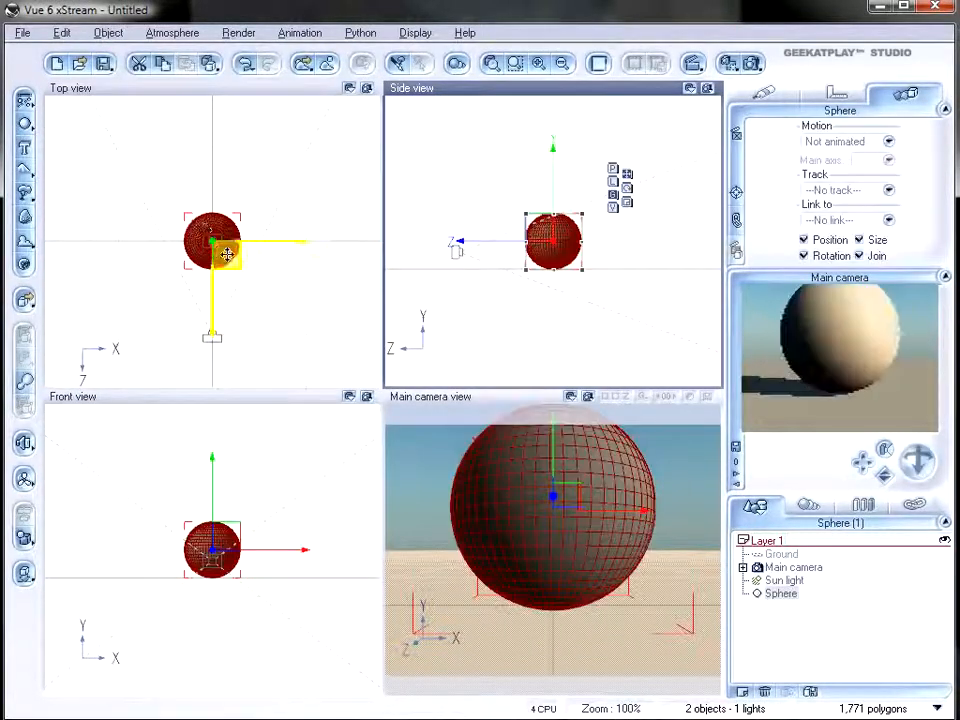
left_click(224, 245)
left_click(763, 93)
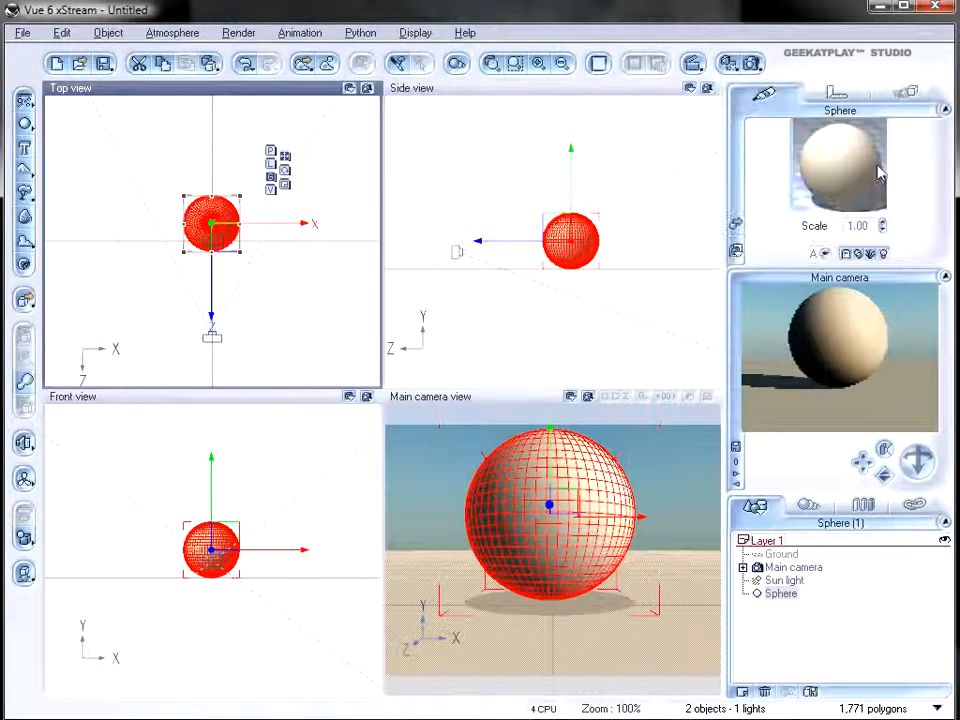
double_click(878, 176)
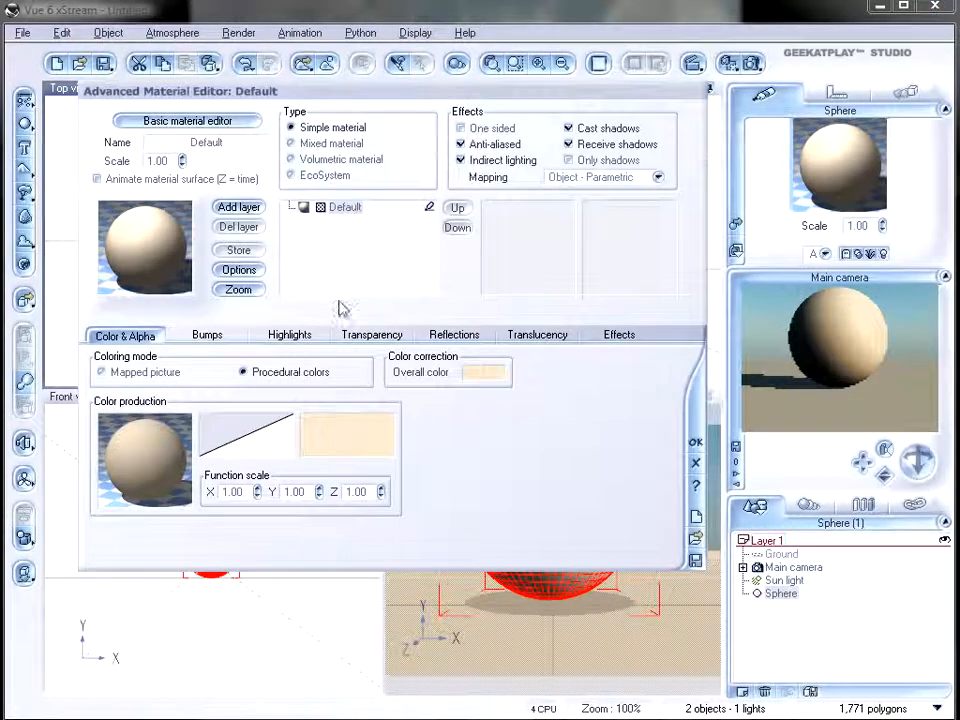
right_click(158, 474)
left_click(200, 478)
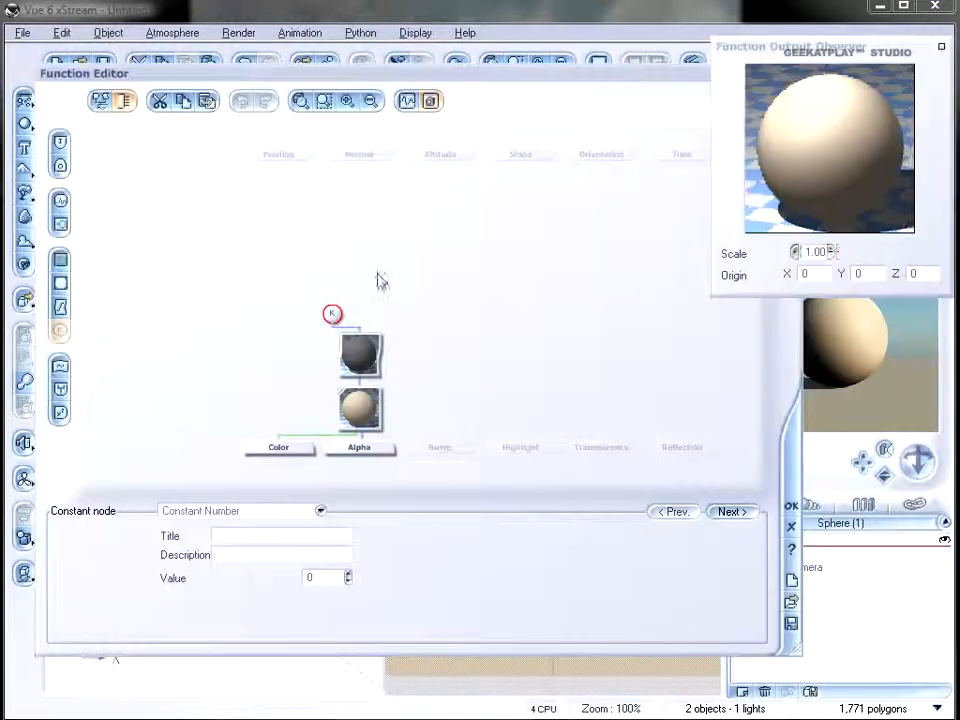
- Add a Distance to Camera input node to the function graph
right_click(306, 239)
mouse_move(393, 243)
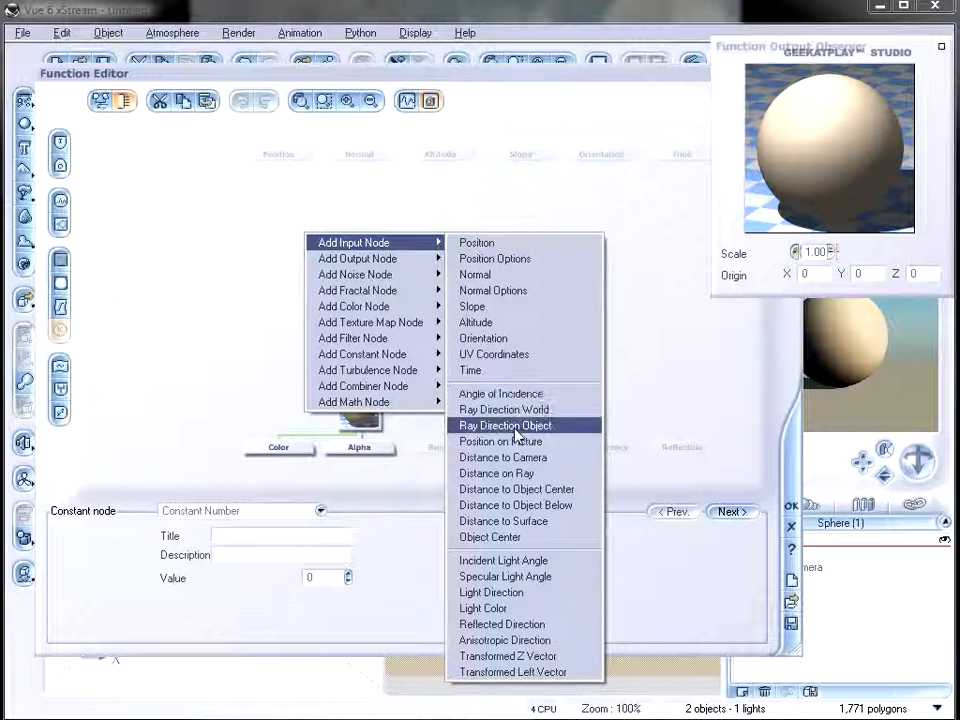
left_click(520, 458)
left_click(417, 303)
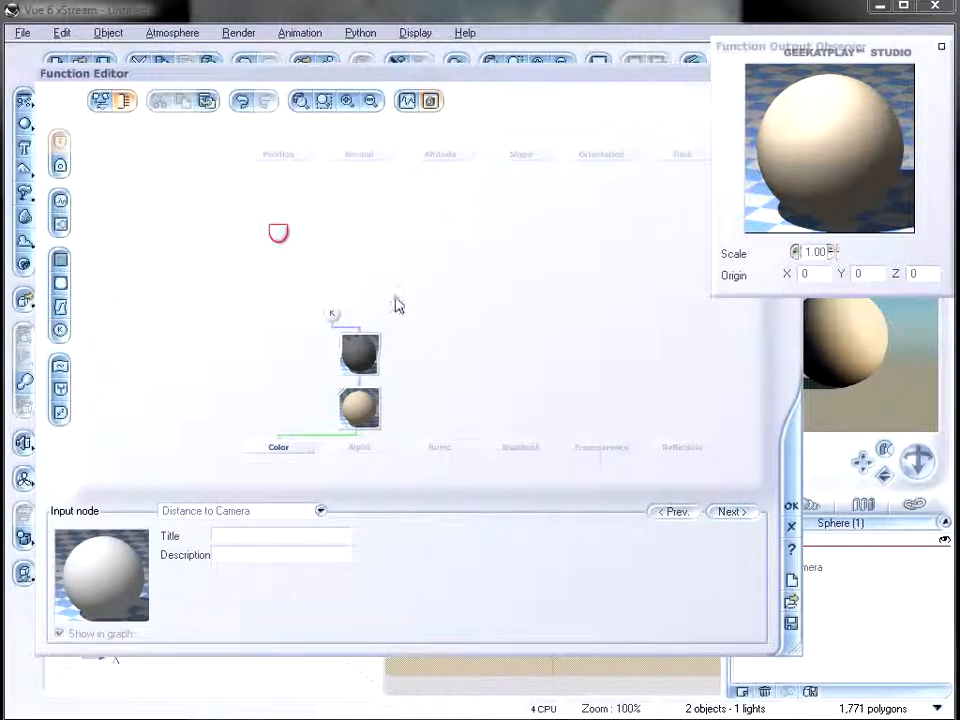
- Delete the constant node and connect the Distance to Camera node to the filter in its place
left_click(335, 317)
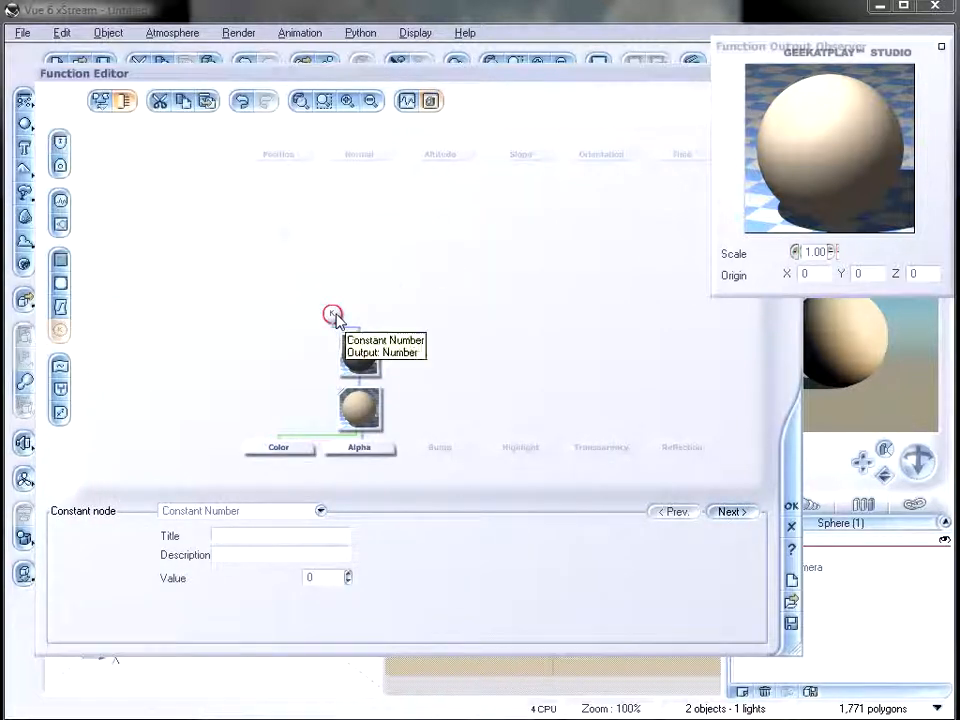
key("Delete")
left_click_drag(361, 326, 332, 232)
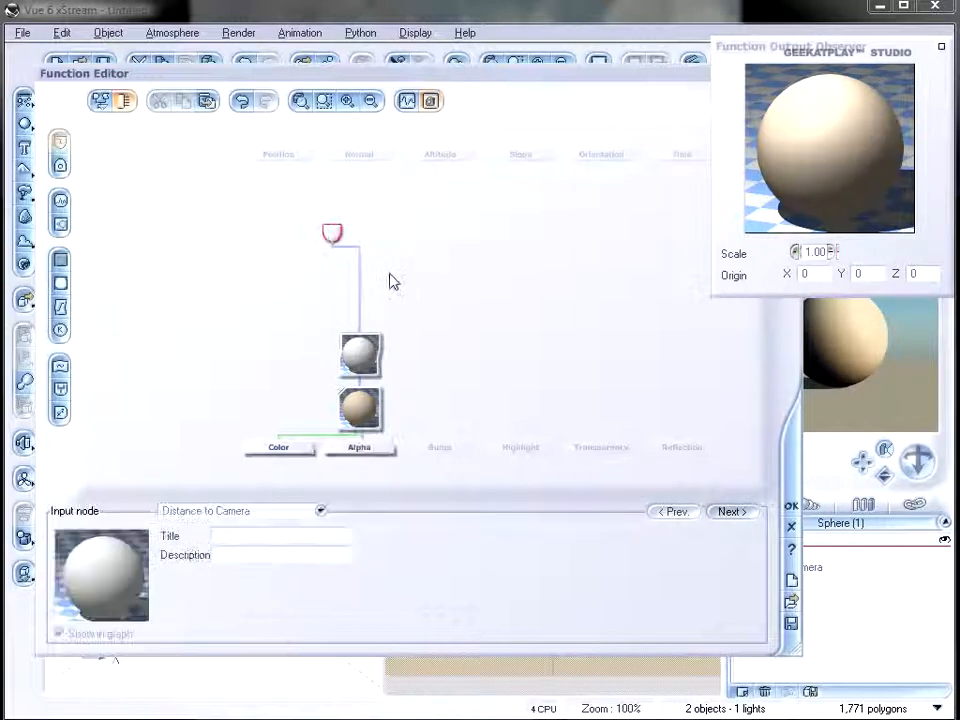
- Assign the Rainbow color map to the color node and accept the function and material changes
left_click(364, 403)
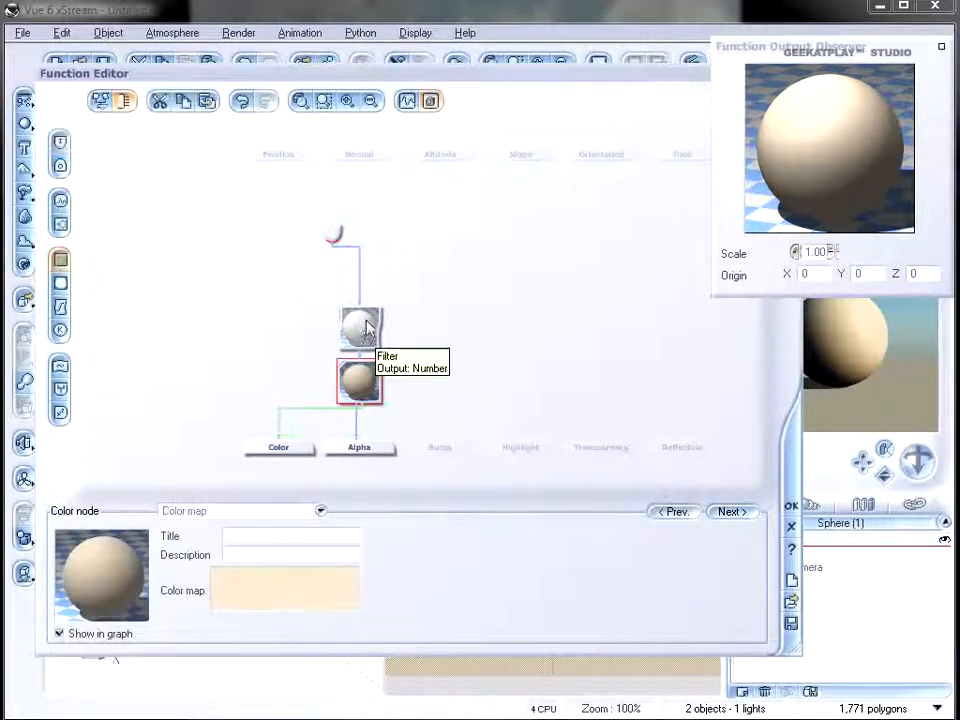
left_click(304, 600)
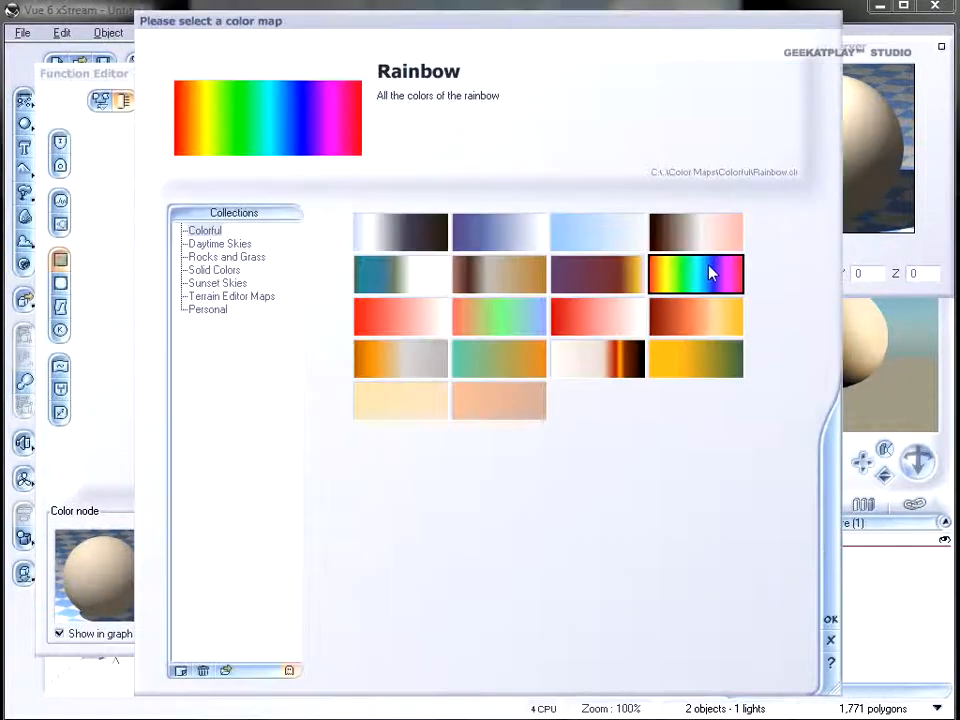
left_click(844, 619)
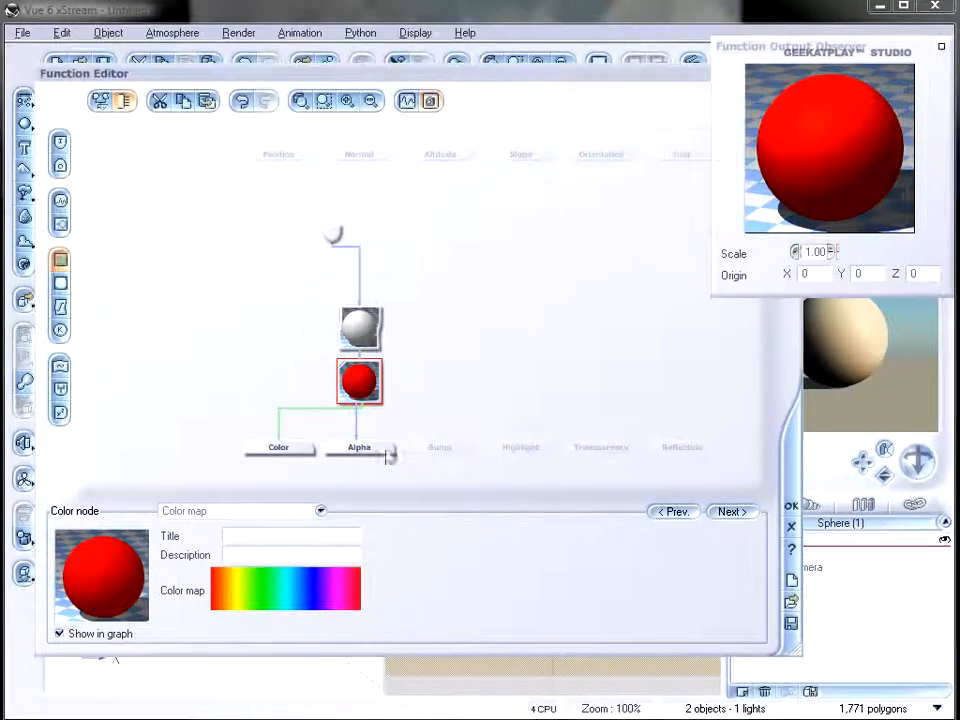
left_click(792, 508)
left_click(697, 443)
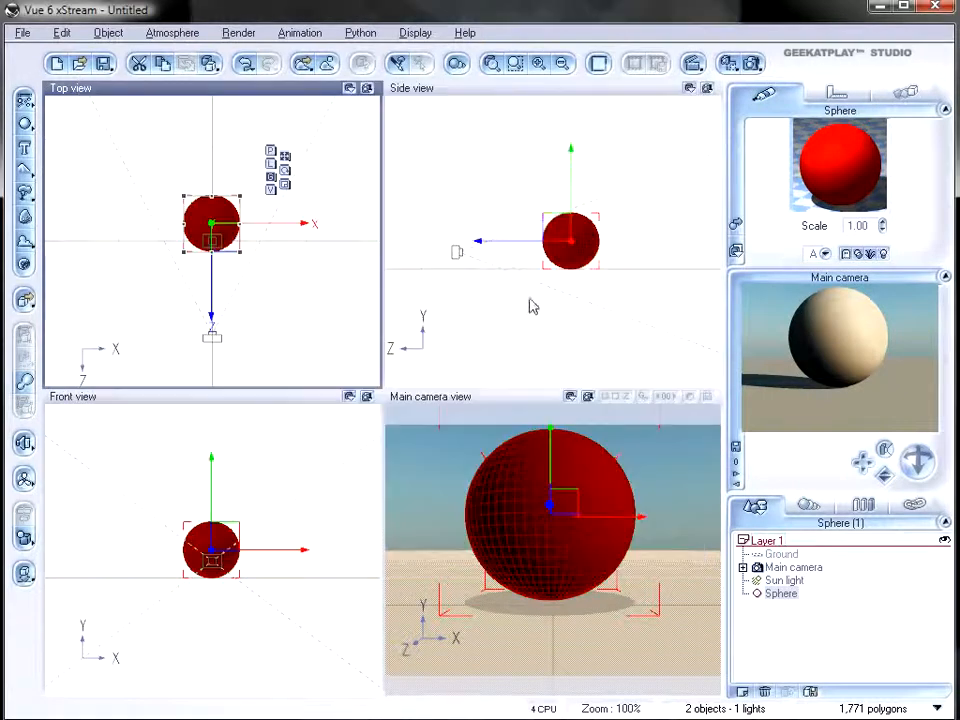
- Move the sphere farther from the camera along the Z axis in the side view
left_click_drag(516, 244, 561, 242)
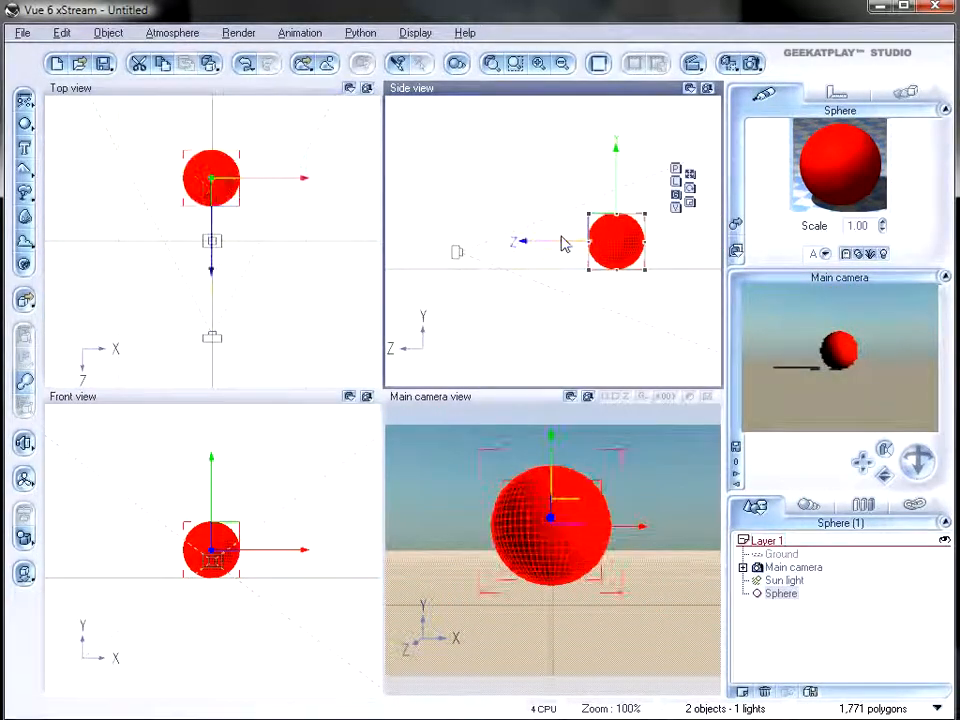
left_click(562, 238)
left_click(608, 242)
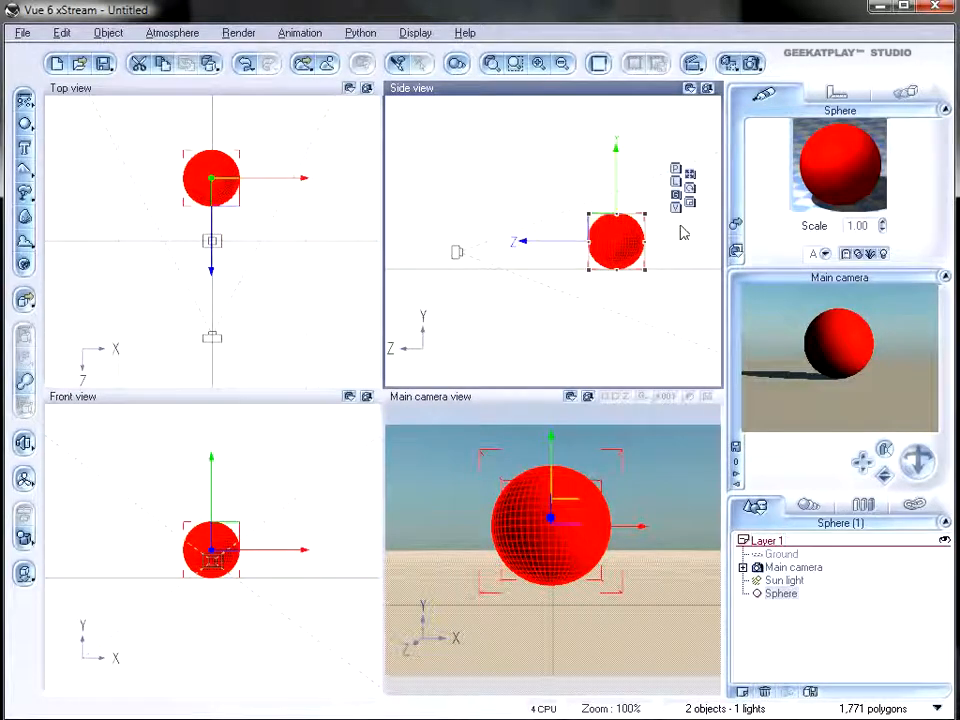
- Reopen the sphere's color production function and insert a Sine math node between the Distance to Camera input and the filter
right_click(812, 140)
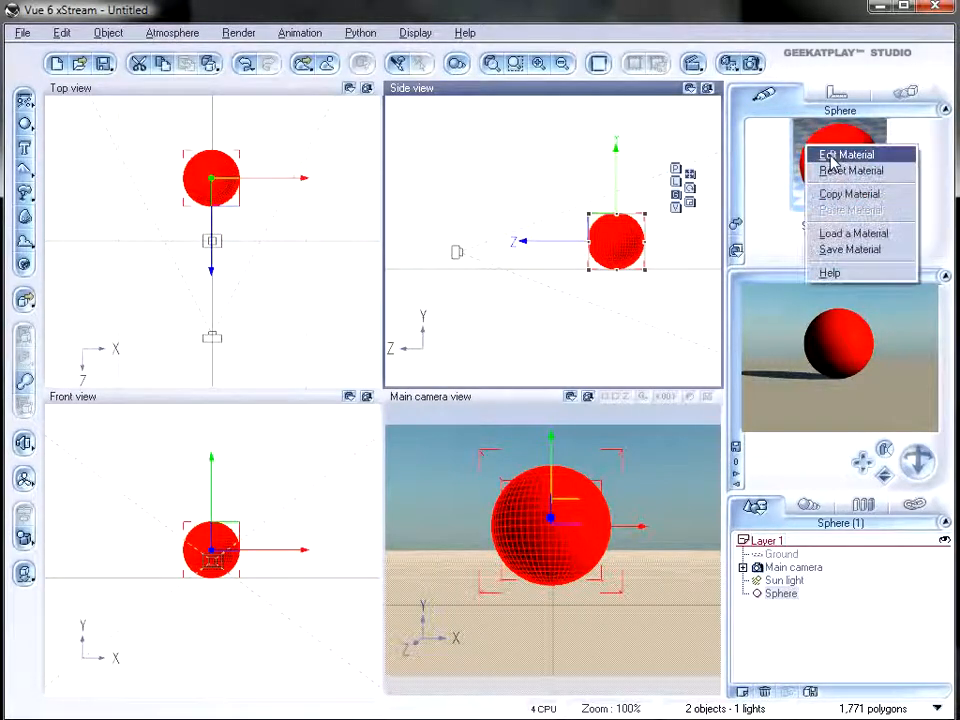
left_click(829, 156)
right_click(153, 456)
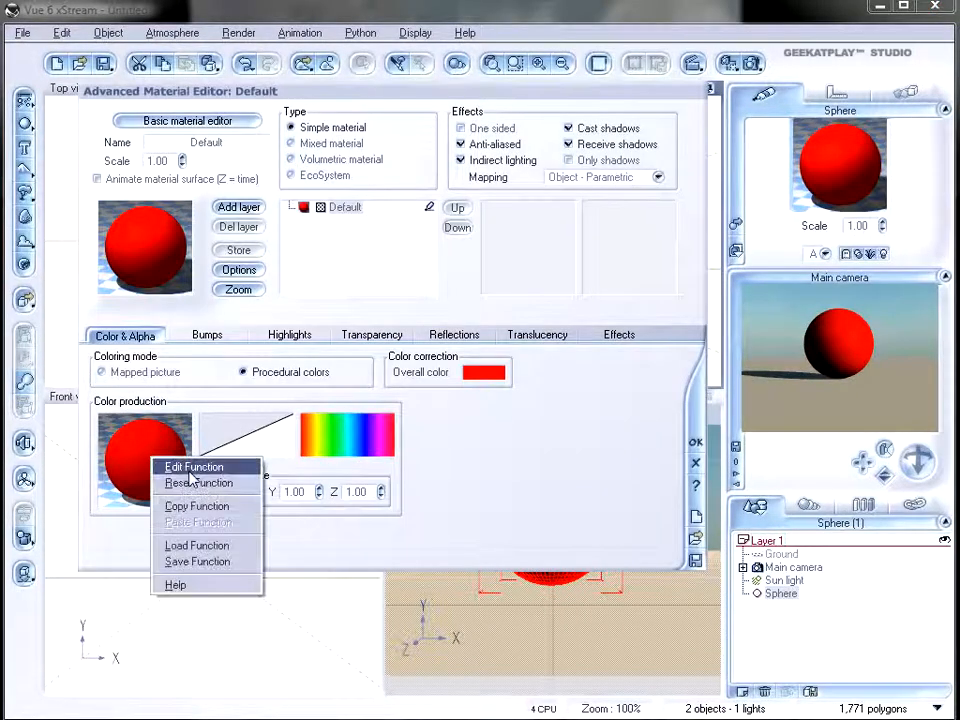
left_click(197, 465)
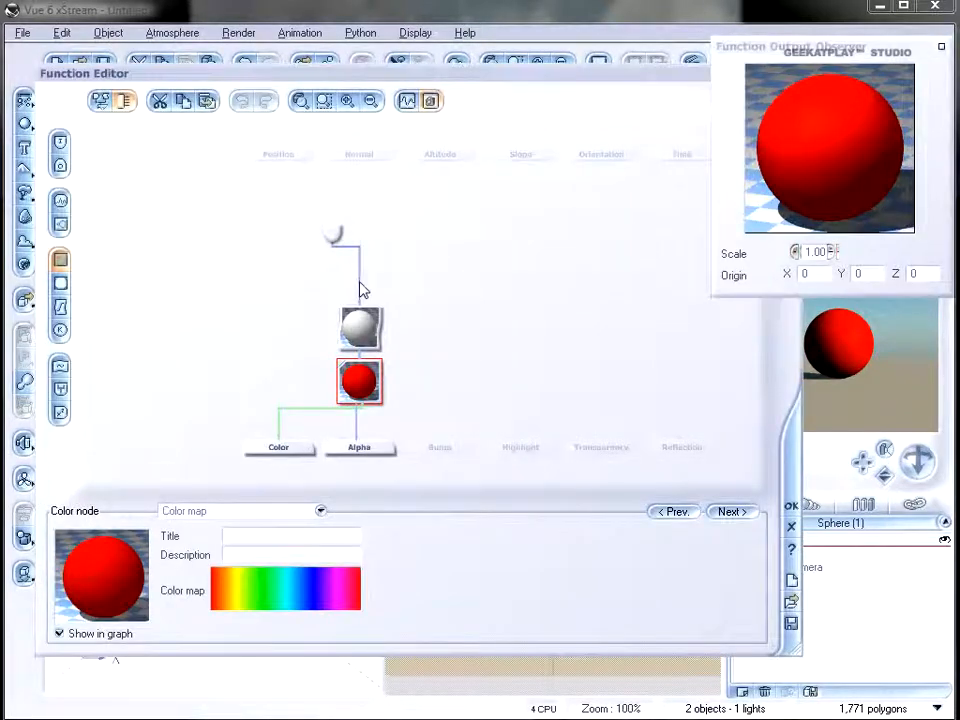
left_click(360, 289)
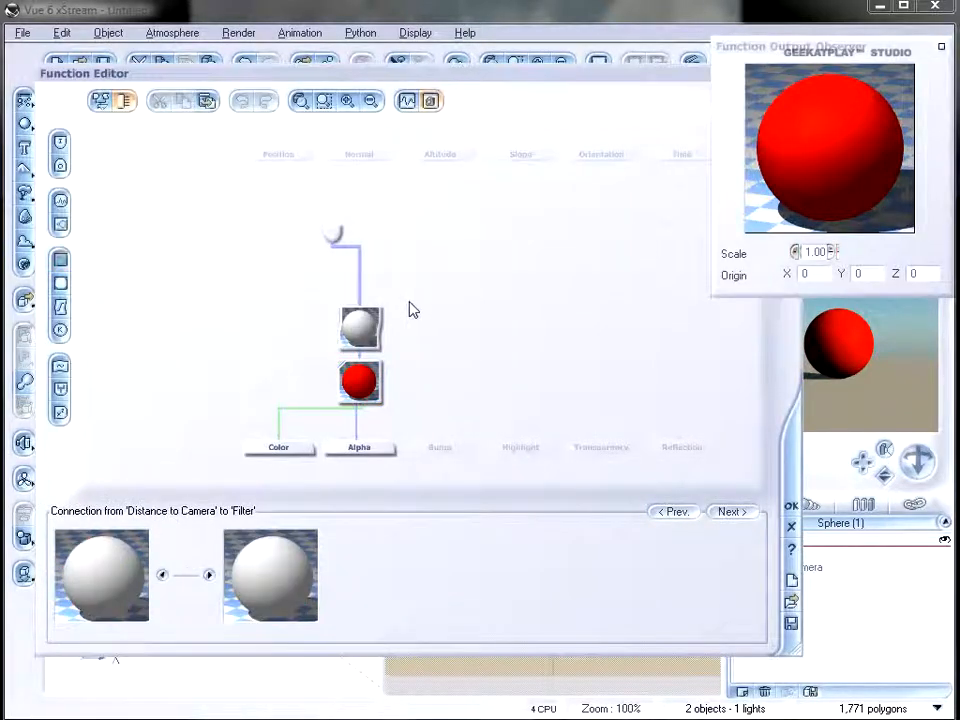
left_click(59, 412)
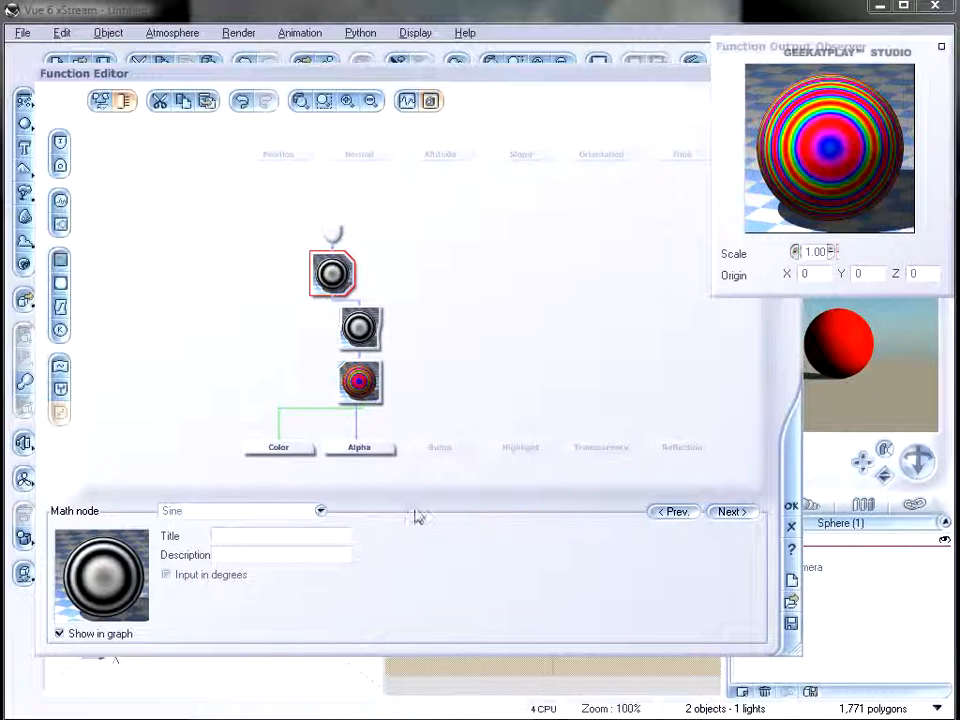
- Accept the function, set the material's mapping to World - Standard and accept the material
left_click(792, 507)
left_click(657, 177)
left_click(600, 195)
left_click(695, 444)
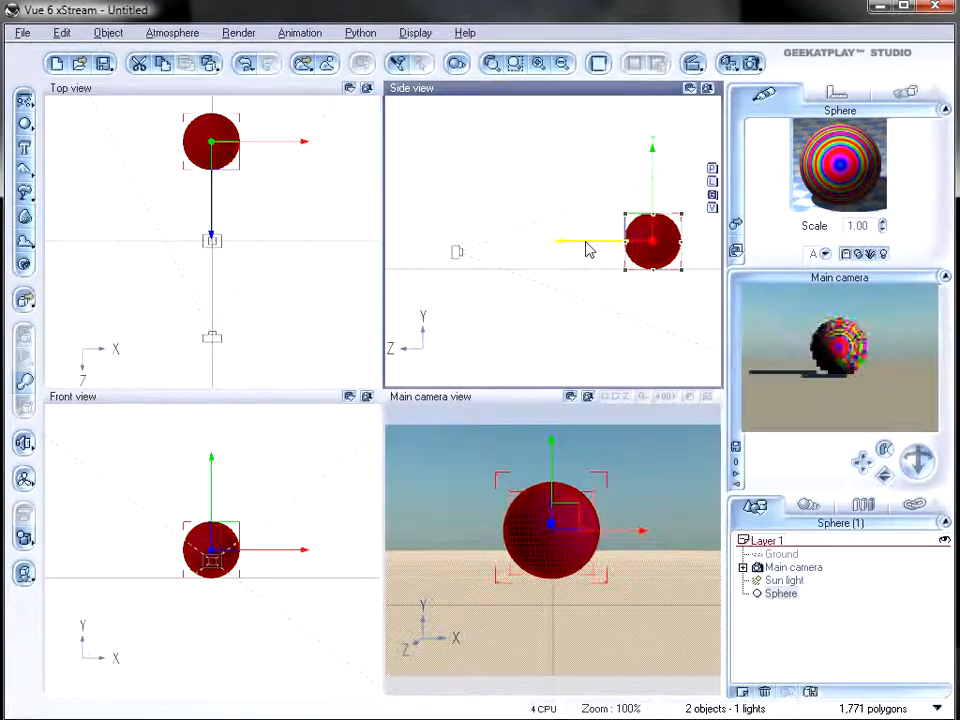
- Move the sphere back and forth along the Z axis to compare its color rings at different camera distances, finishing farther from the camera
left_click(615, 251)
left_click(658, 240)
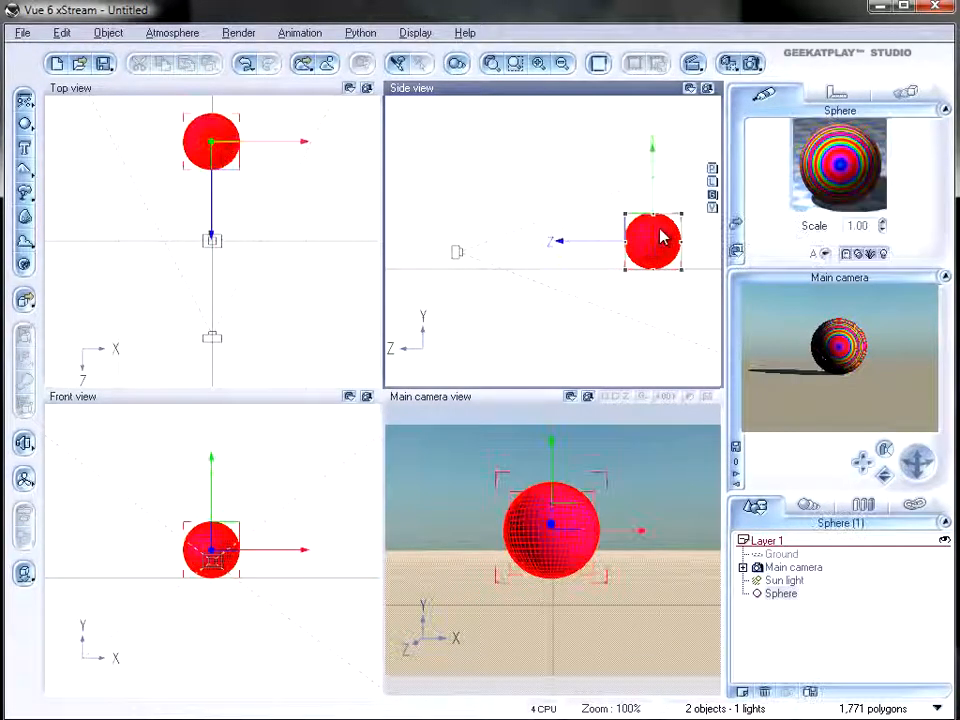
left_click_drag(587, 240, 613, 251)
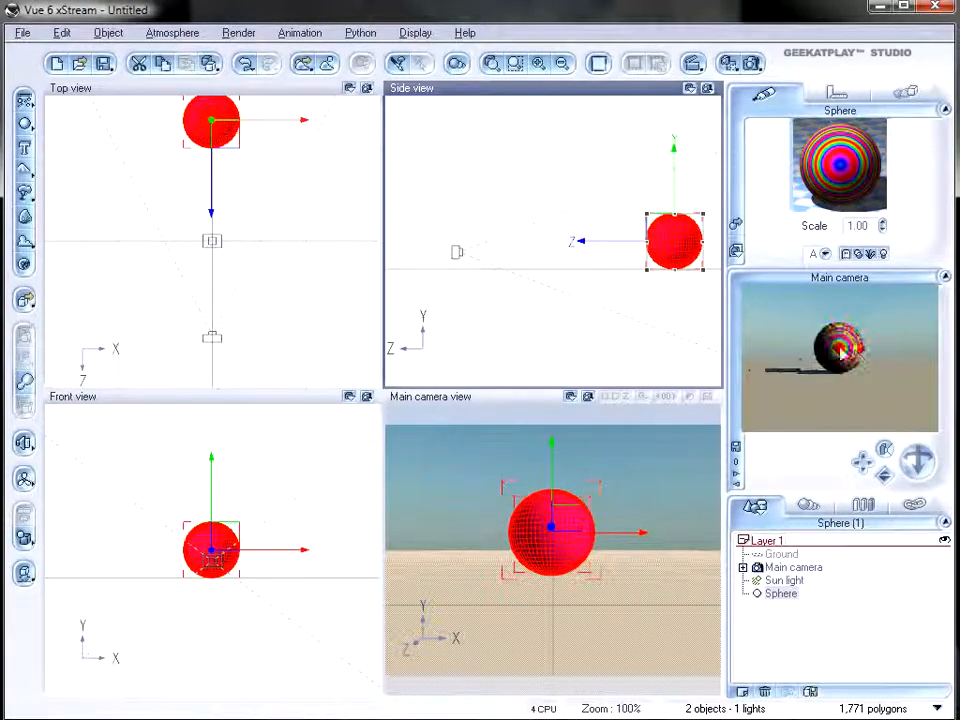
left_click_drag(611, 242, 564, 246)
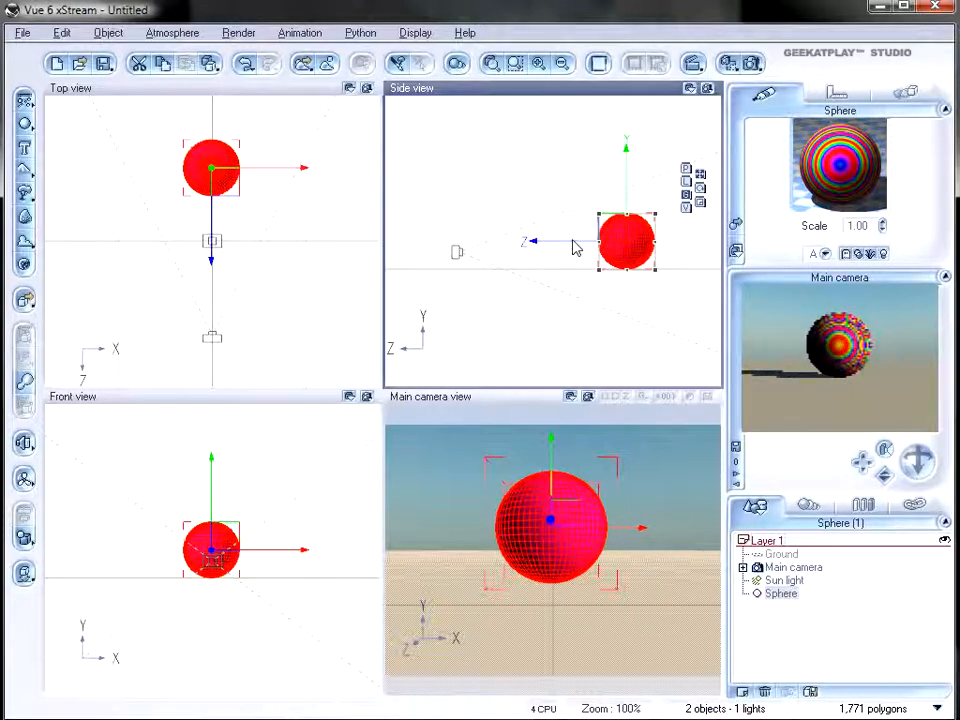
left_click_drag(564, 240, 499, 249)
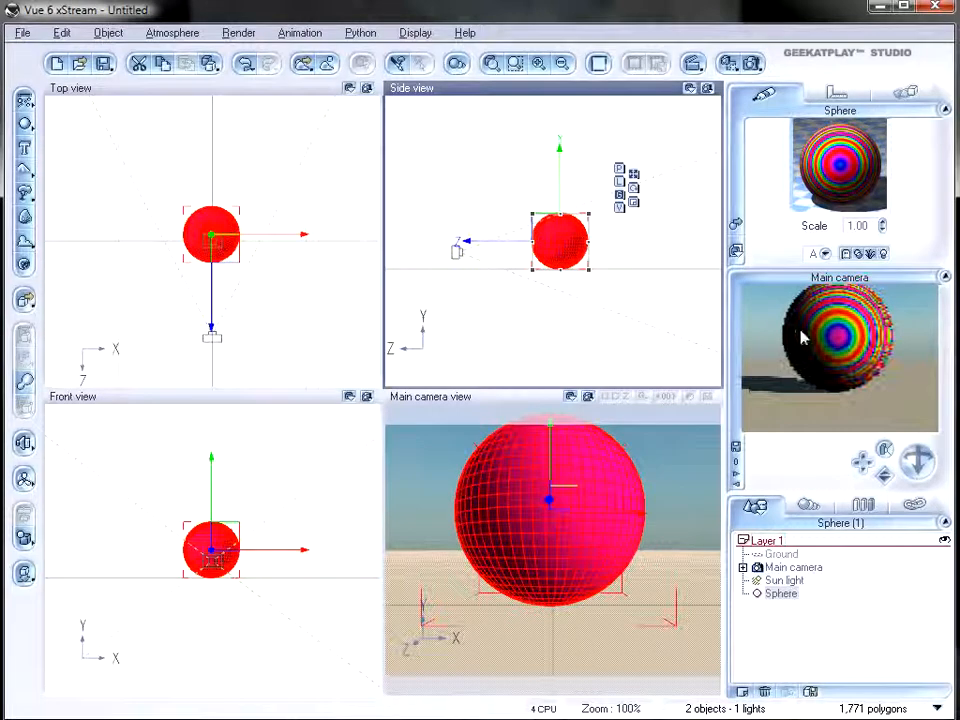
right_click(824, 350)
left_click(843, 359)
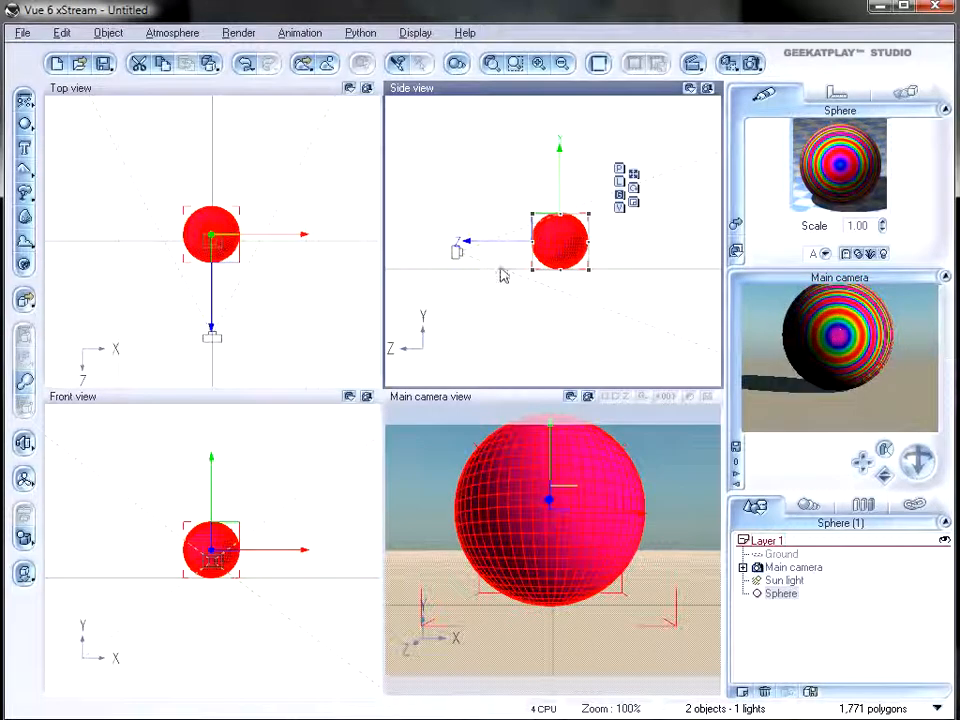
left_click_drag(483, 243, 574, 270)
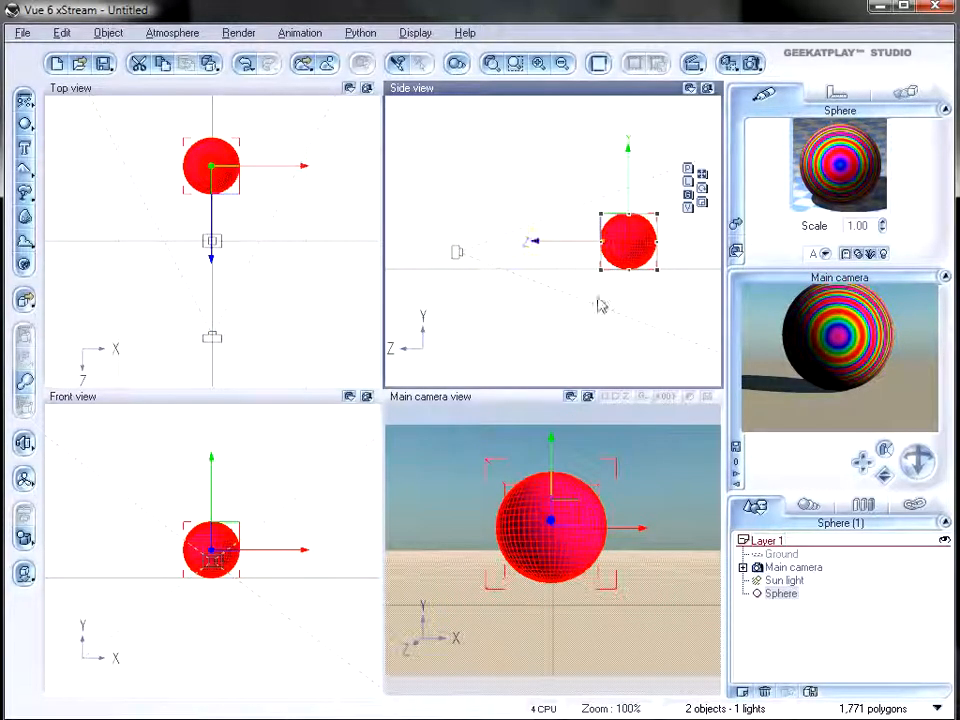
right_click(884, 428)
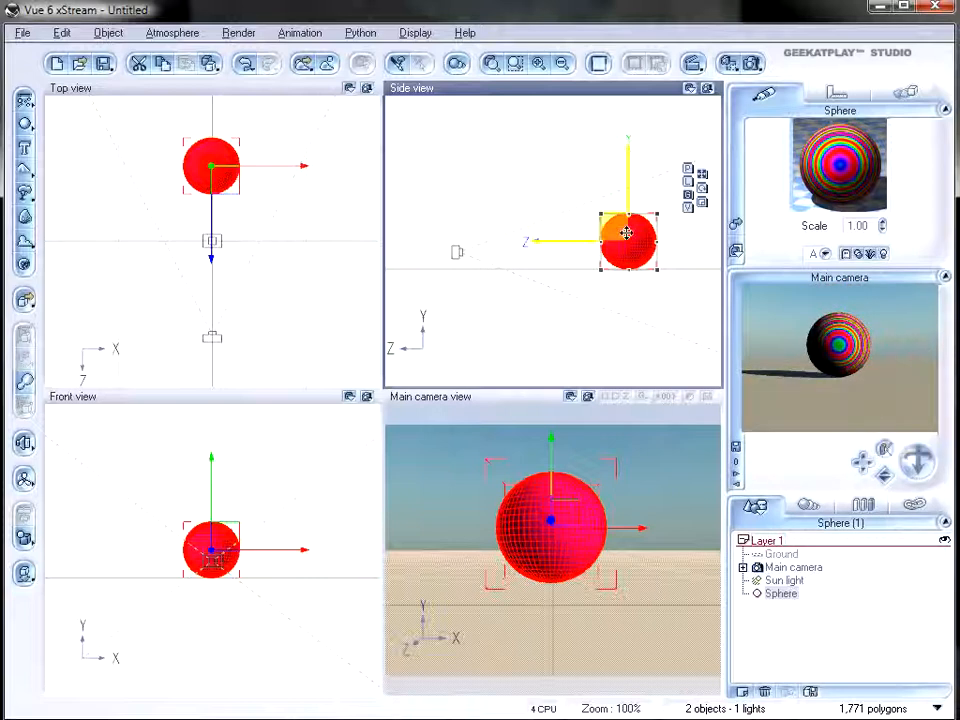
- Reopen the sphere's color production function and select the Distance to Camera input node
right_click(822, 168)
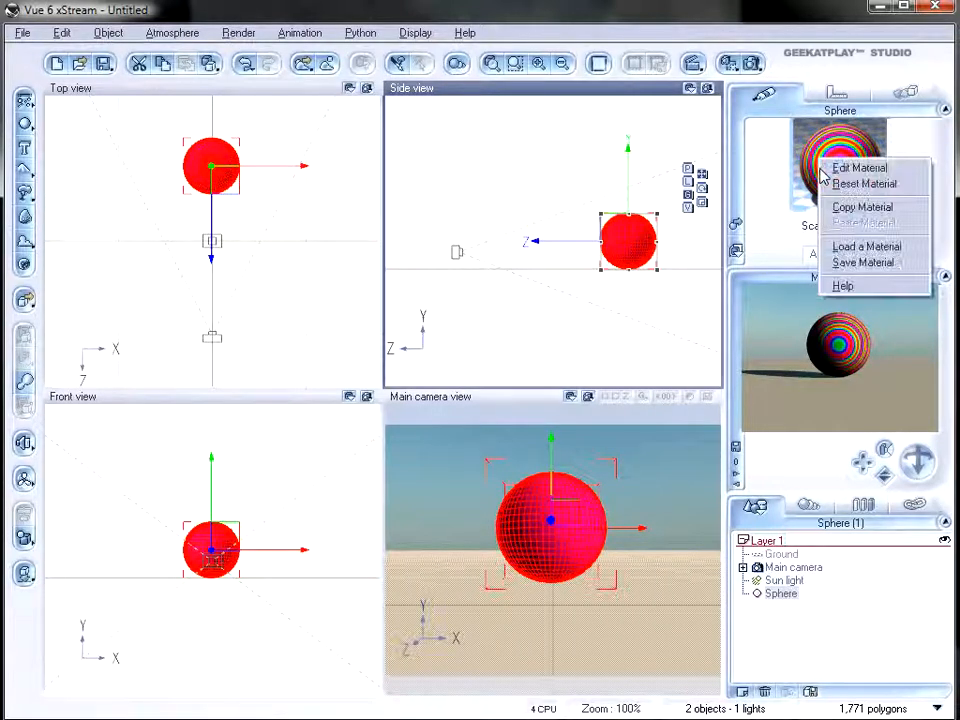
left_click(845, 168)
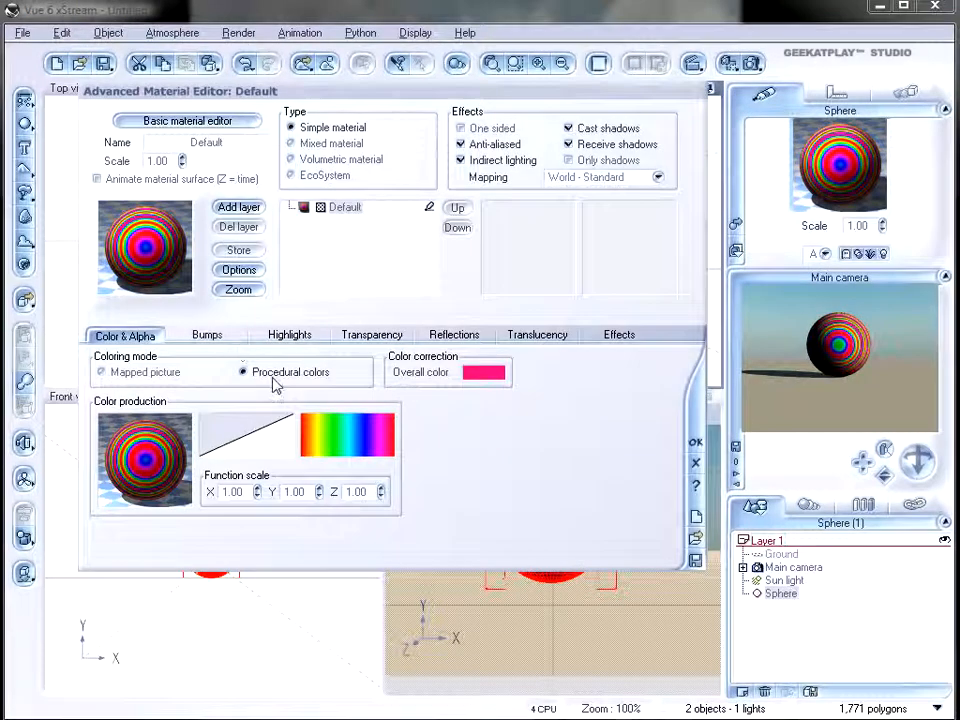
right_click(146, 446)
left_click(182, 446)
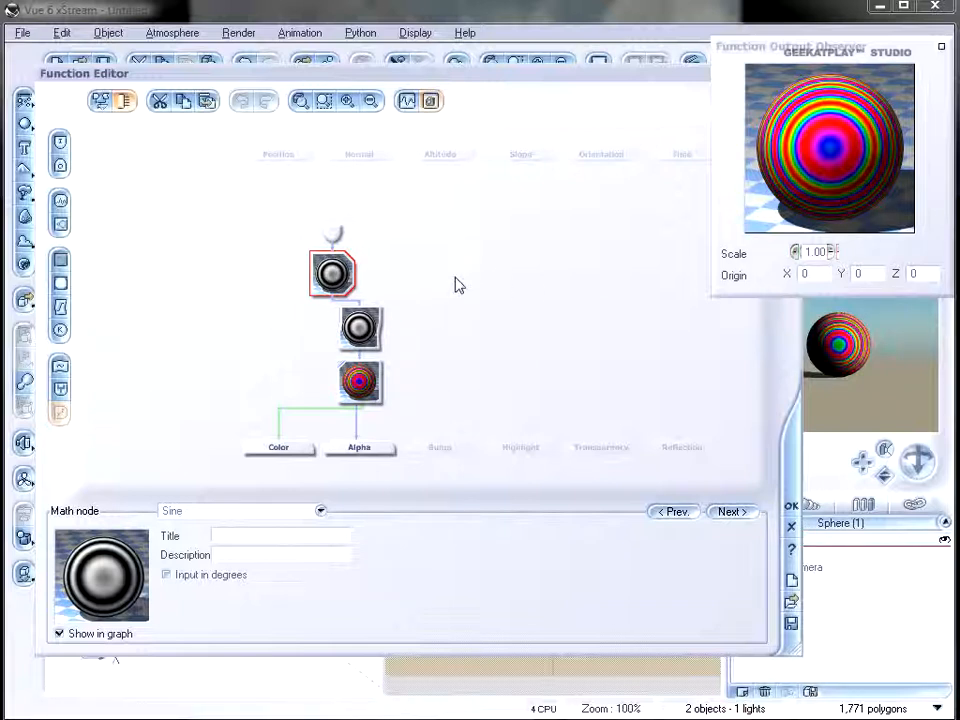
left_click(332, 231)
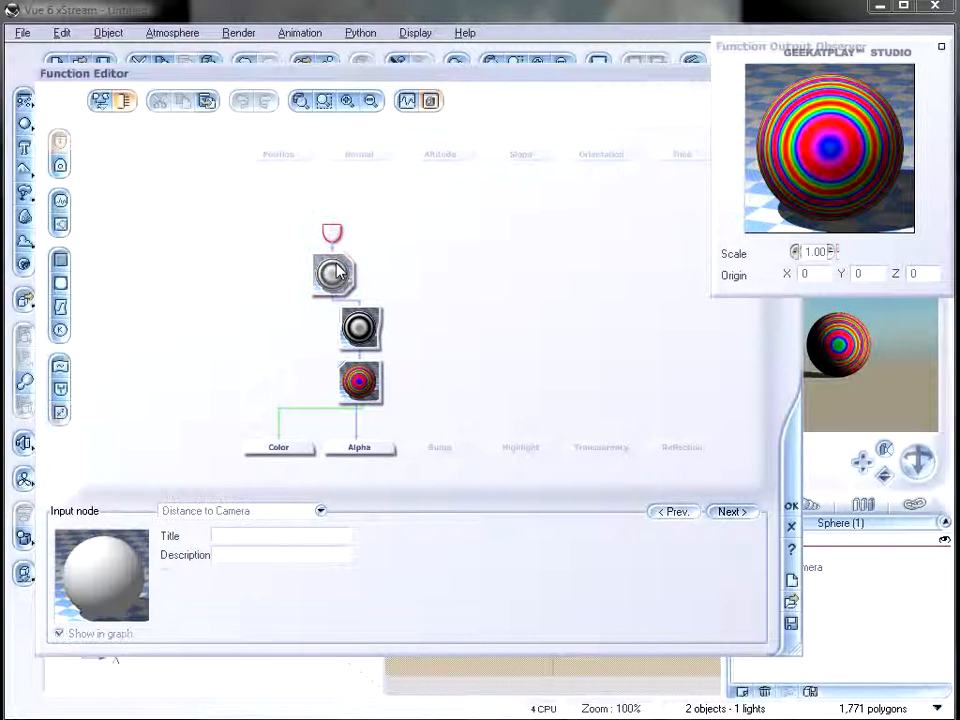
- Review the available input types and choose Distance to Object Center for the input node
left_click(318, 512)
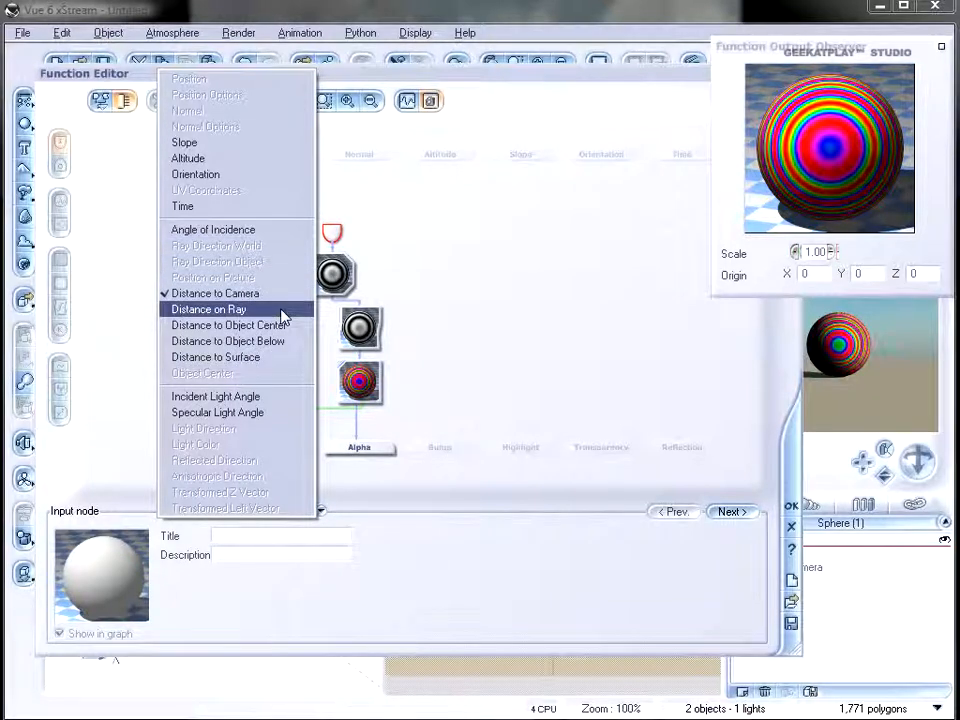
left_click(377, 281)
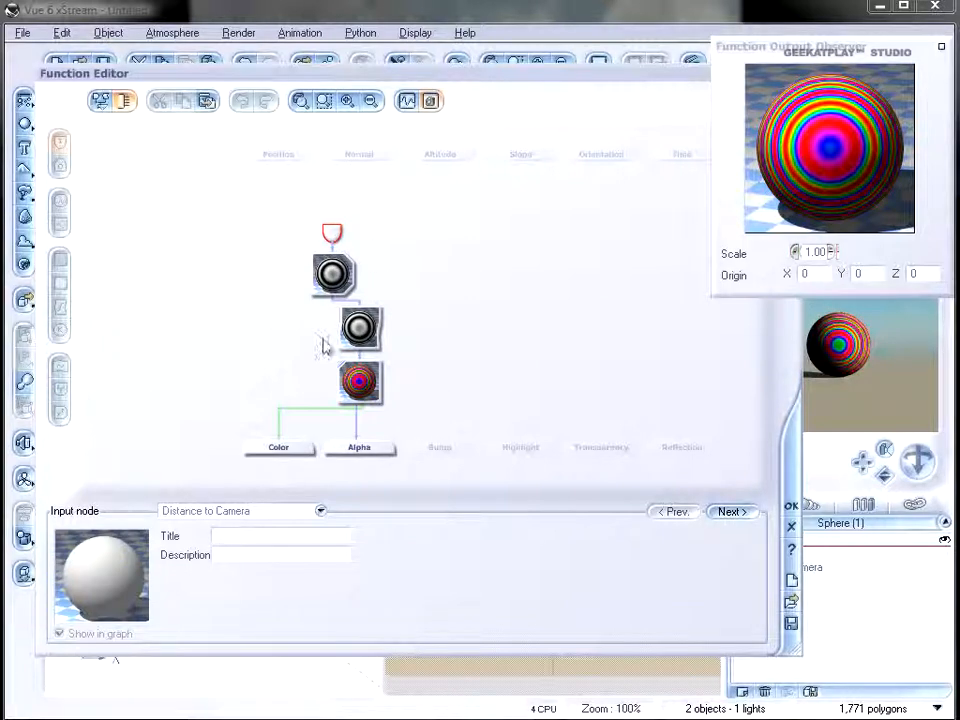
left_click(318, 511)
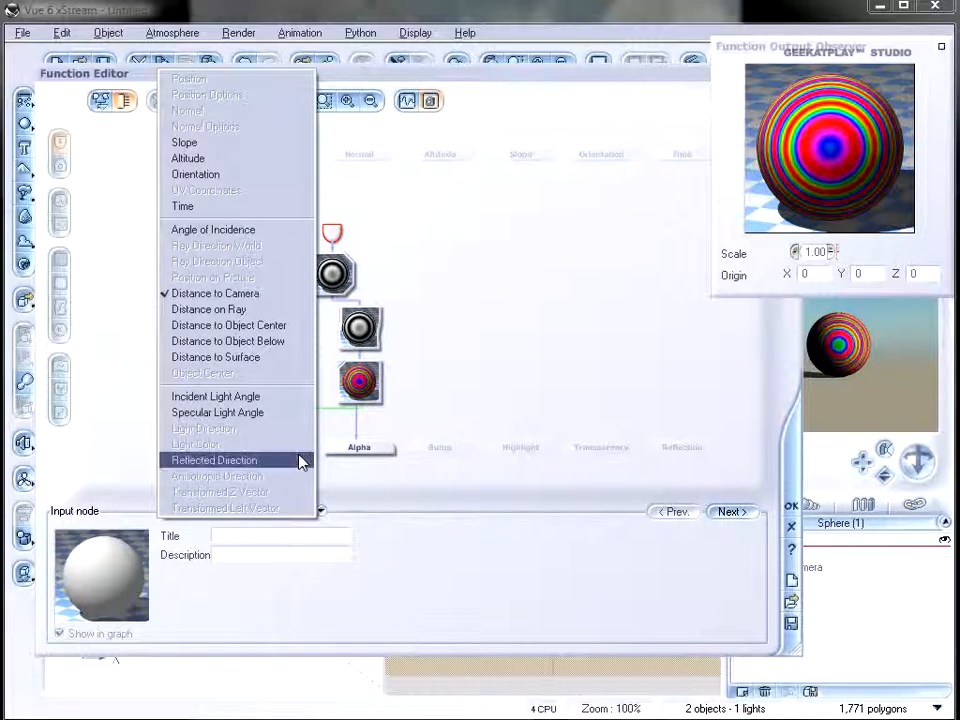
left_click(296, 326)
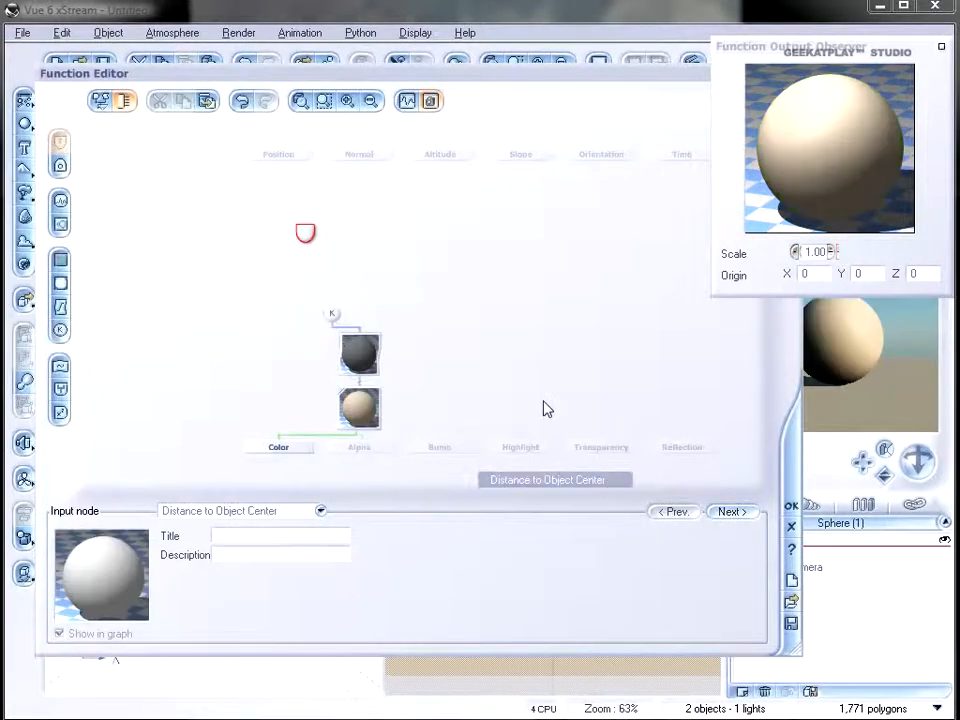
- Delete the constant node and reposition the filter and color nodes beneath the Distance to Object Center input
left_click(333, 317)
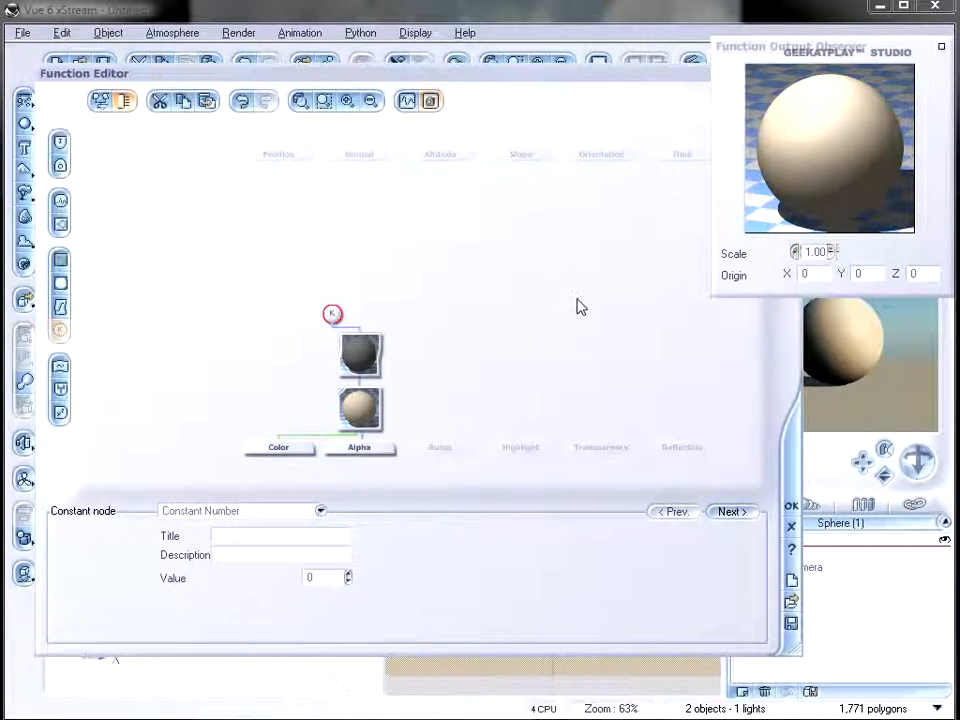
key("Delete")
left_click_drag(357, 364, 303, 338)
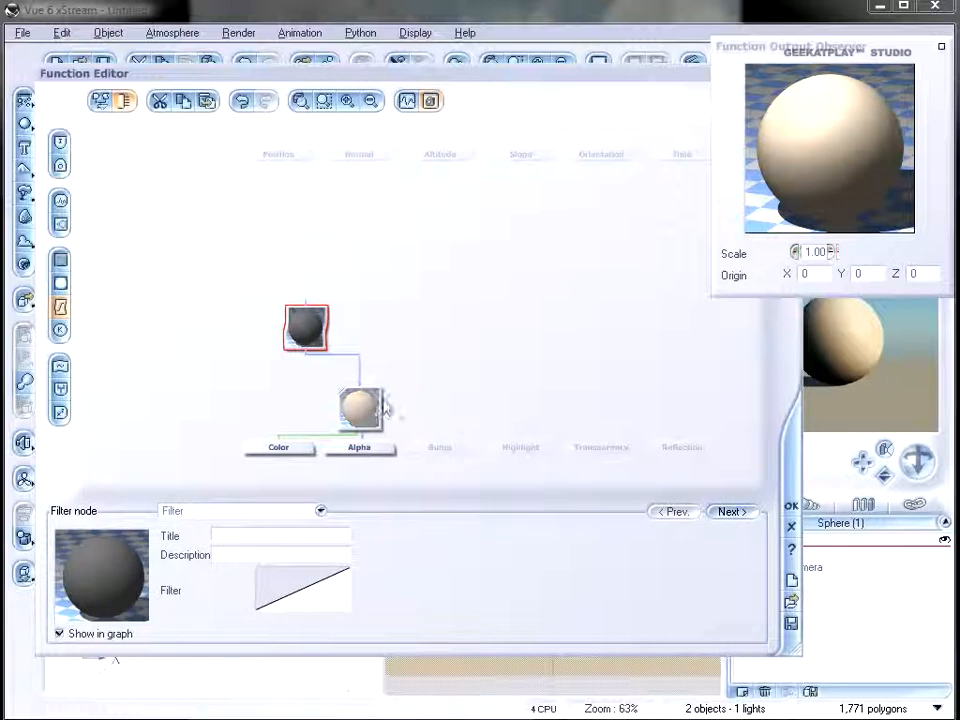
left_click_drag(362, 410, 281, 384)
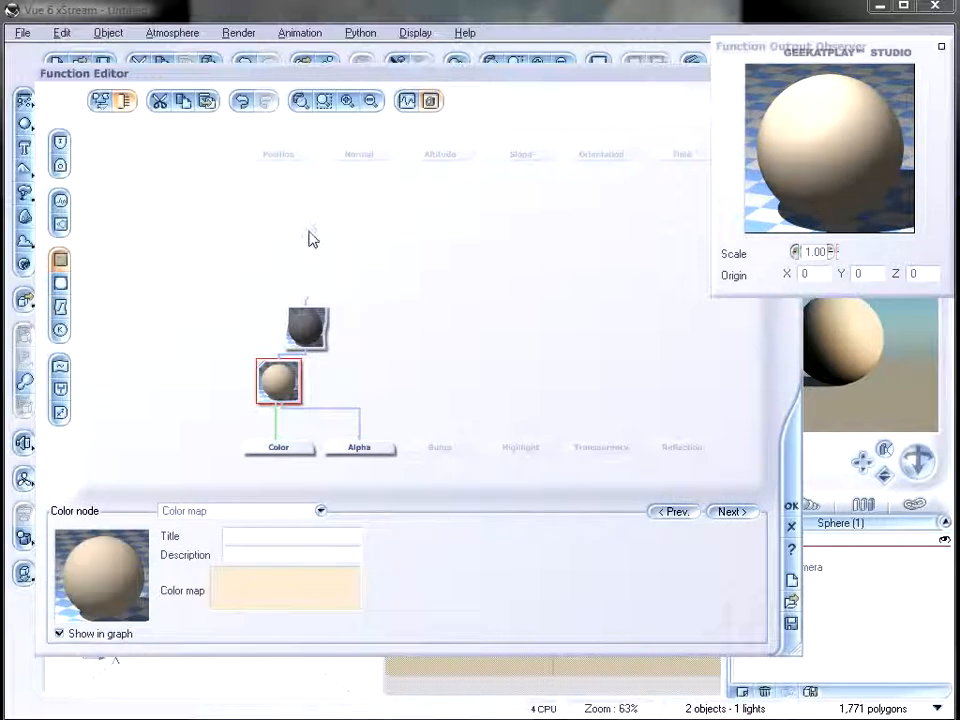
- Connect the Distance to Object Center input node to the filter
left_click(308, 236)
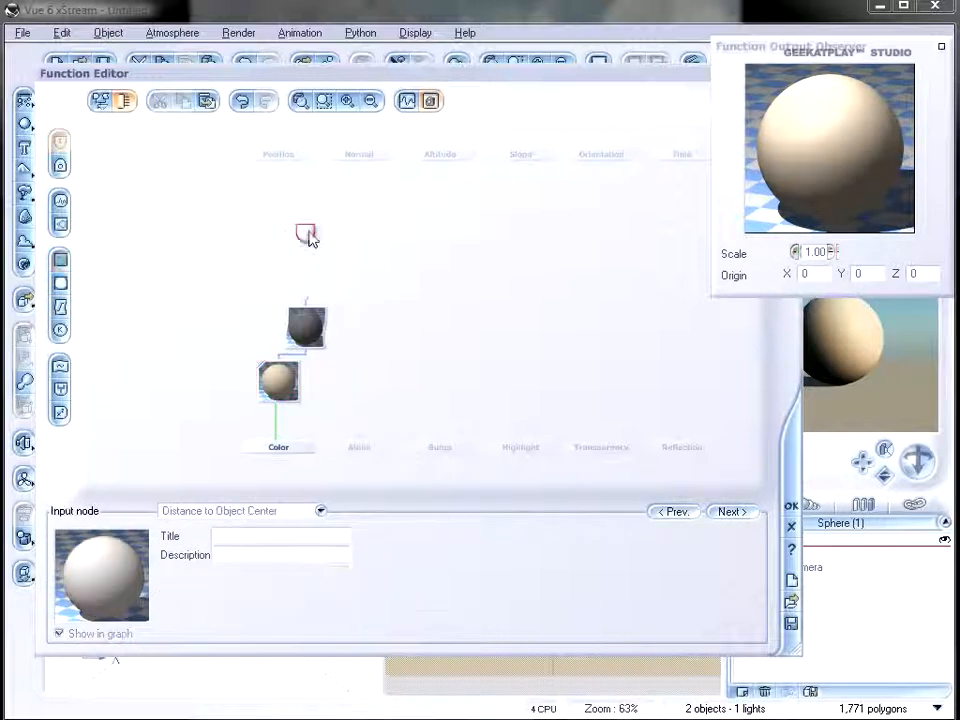
left_click(318, 511)
left_click(468, 236)
left_click_drag(469, 240, 304, 234)
left_click_drag(308, 304, 305, 238)
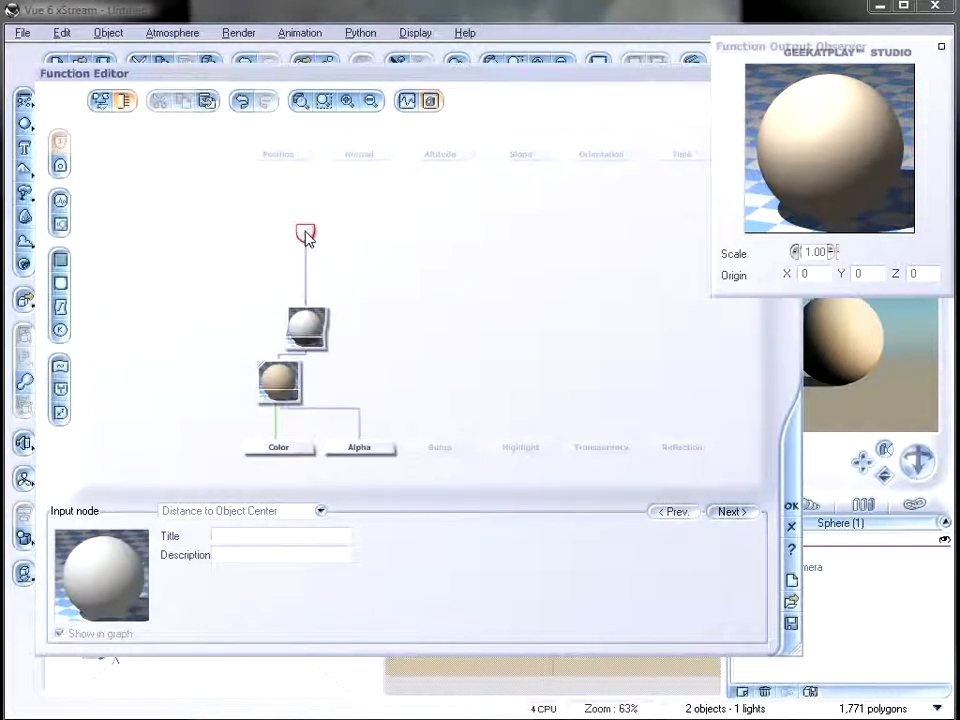
- Assign the Rainbow color map from the Colorful collection to the color node fed by the object-center distance
left_click(285, 388)
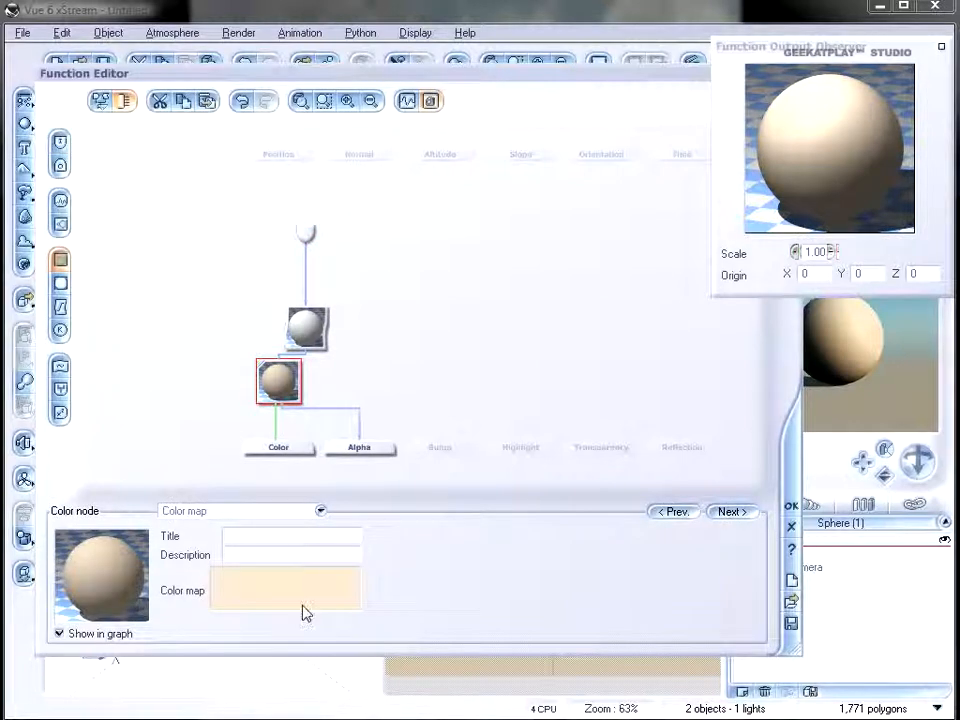
left_click(305, 613)
left_click(206, 232)
left_click(696, 272)
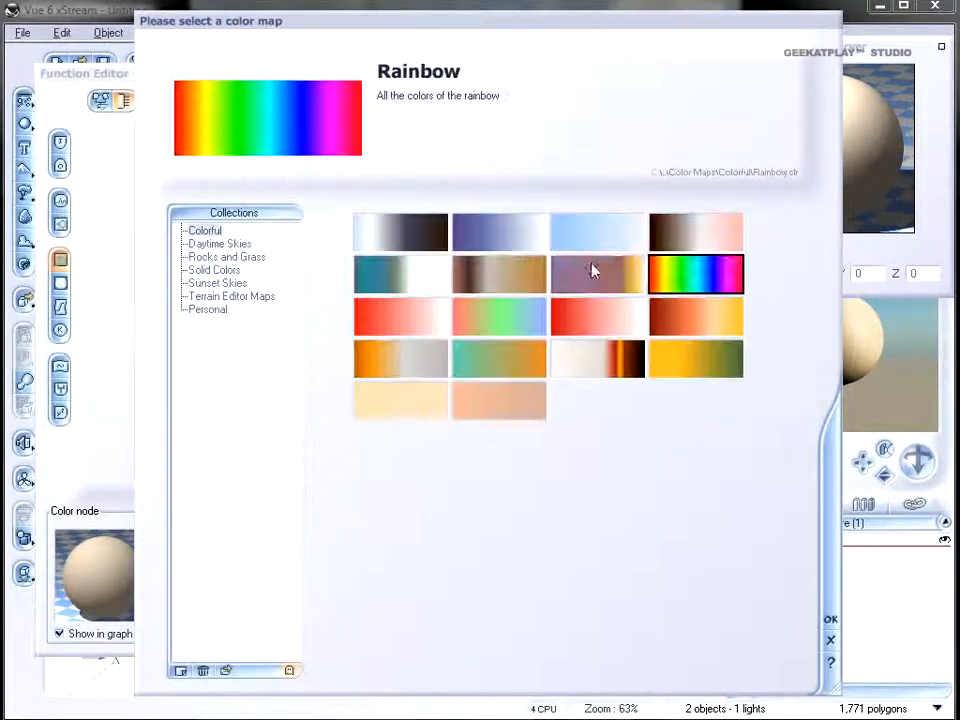
left_click(830, 619)
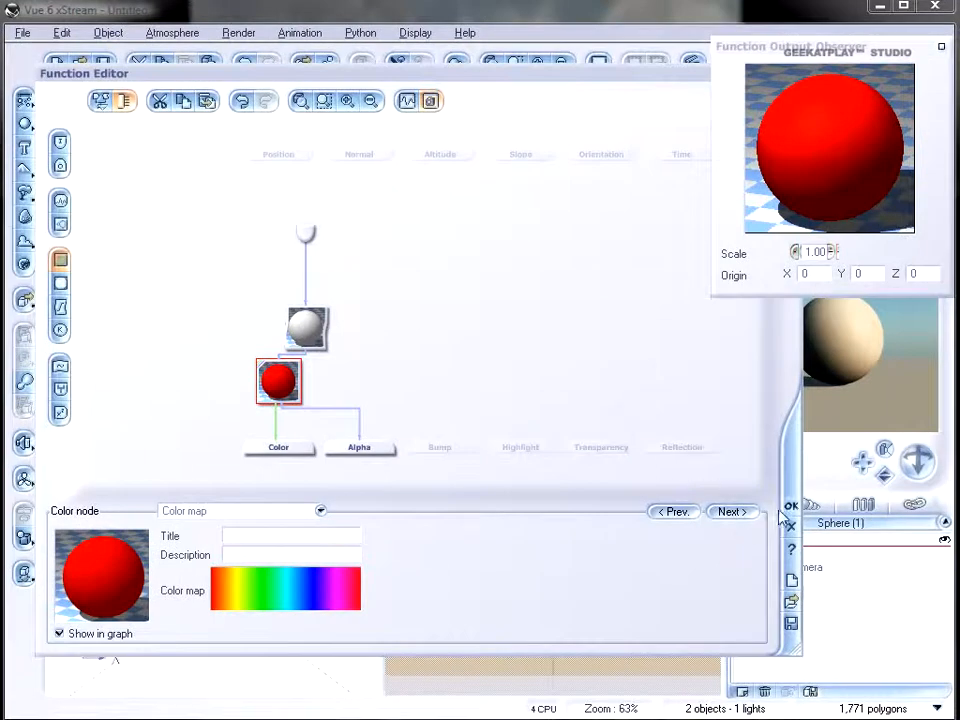
- Apply the rainbow material, and try moving the sphere farther from the camera and scaling it up and down
left_click(792, 507)
left_click(697, 443)
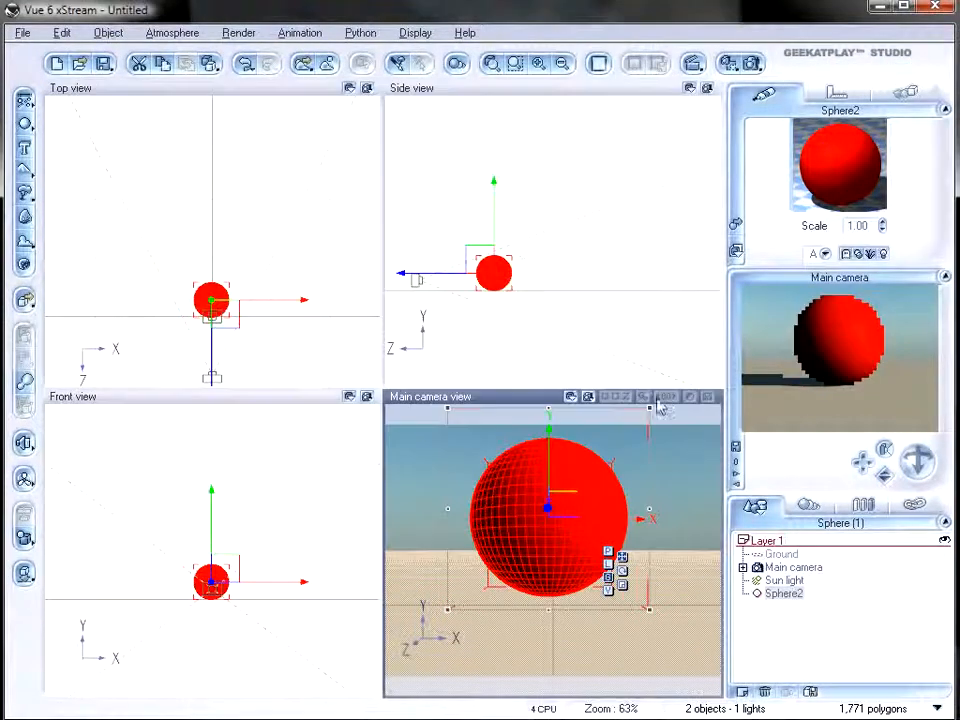
left_click(482, 266)
left_click_drag(484, 264, 694, 165)
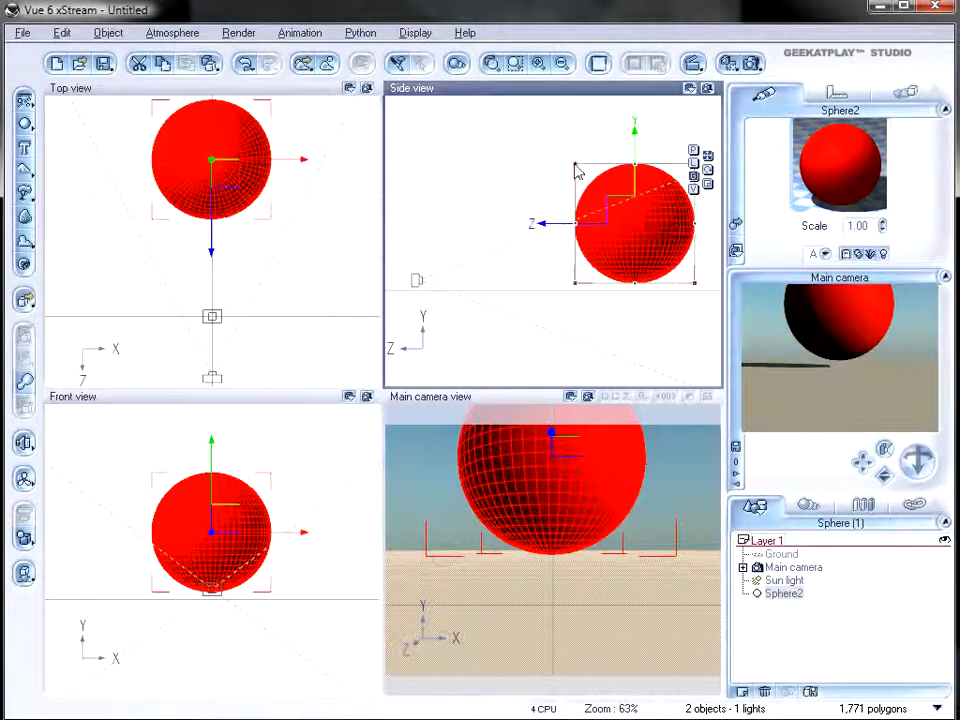
left_click_drag(570, 166, 574, 242)
- Insert a Sine math node between the Distance to Object Center input and the filter in the sphere's color function
double_click(846, 182)
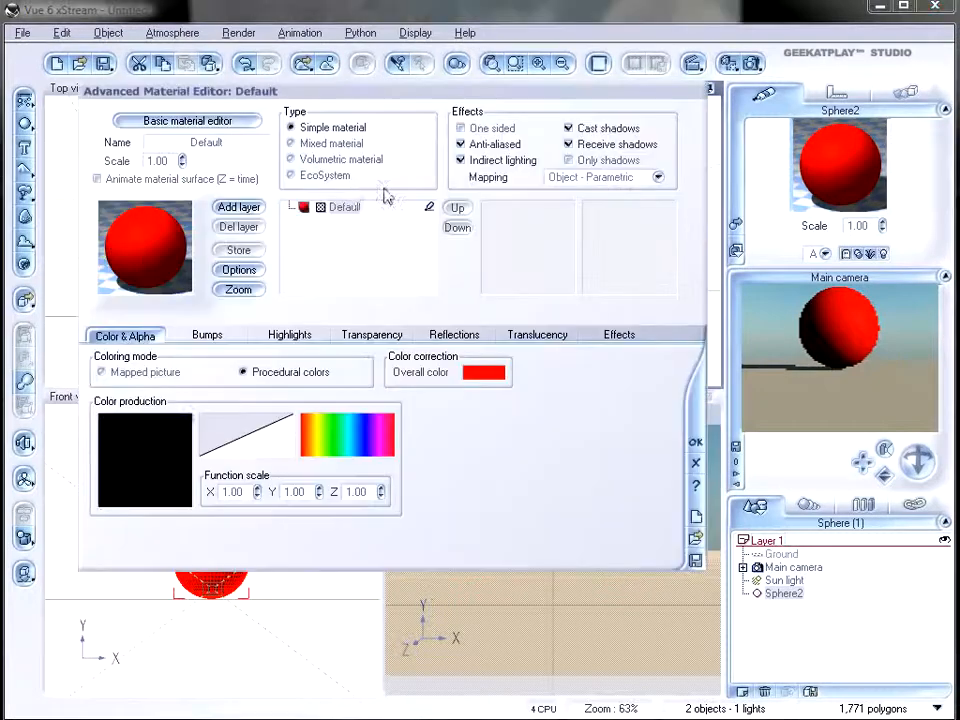
right_click(178, 441)
left_click(214, 440)
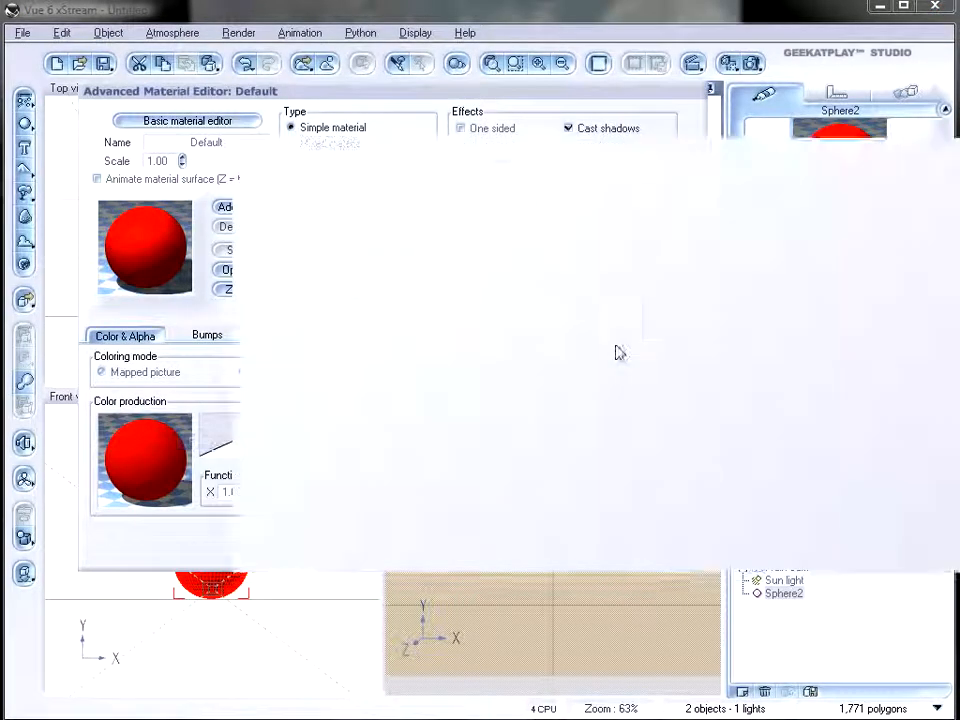
left_click(306, 272)
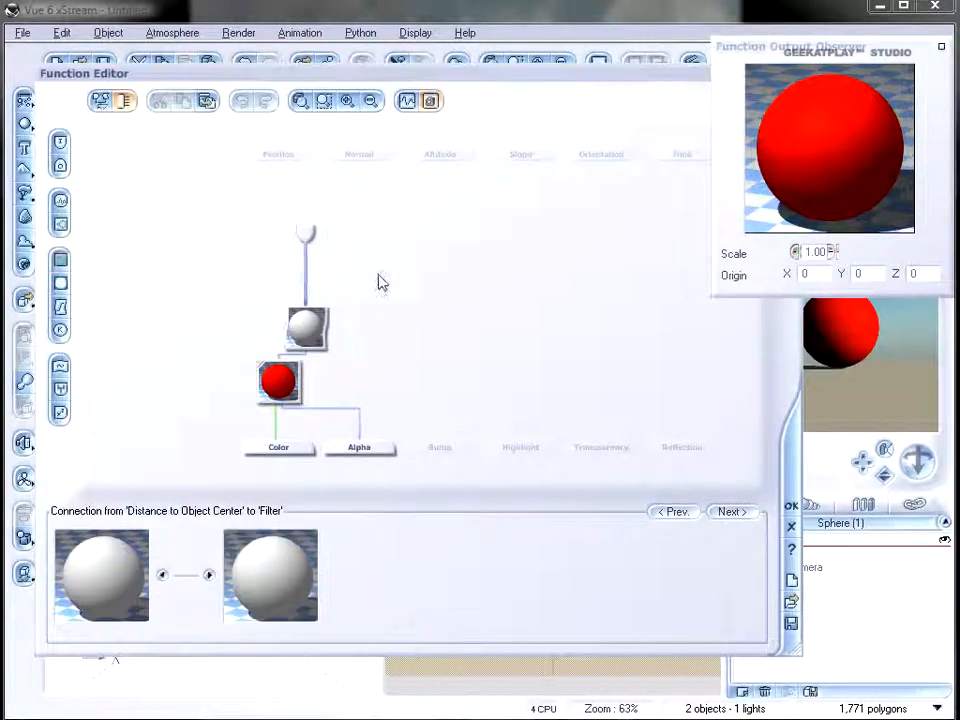
left_click(60, 413)
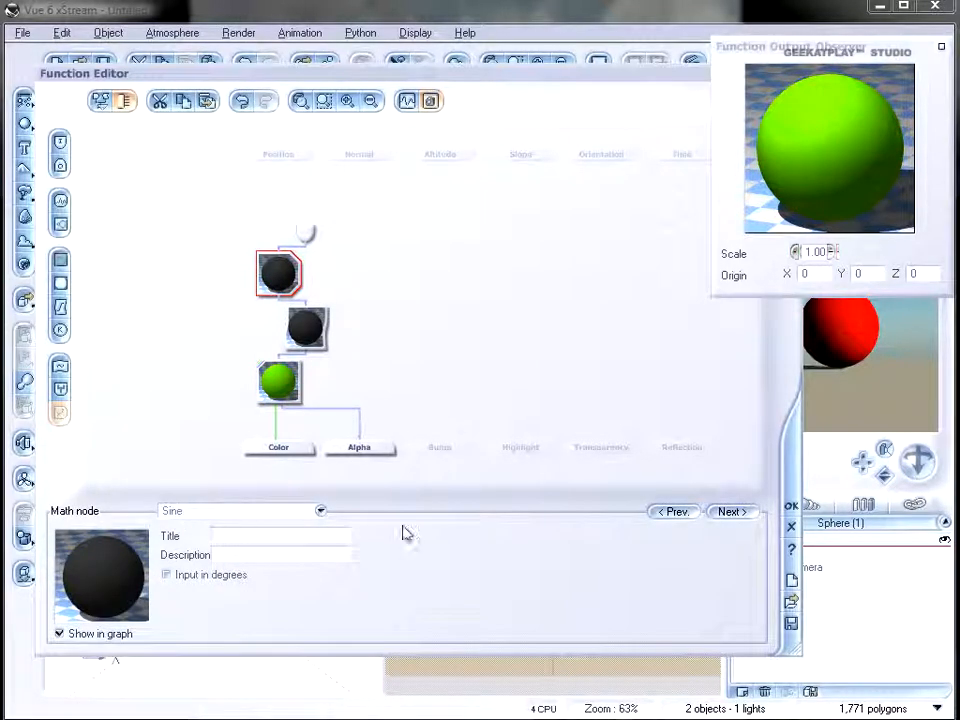
left_click(791, 507)
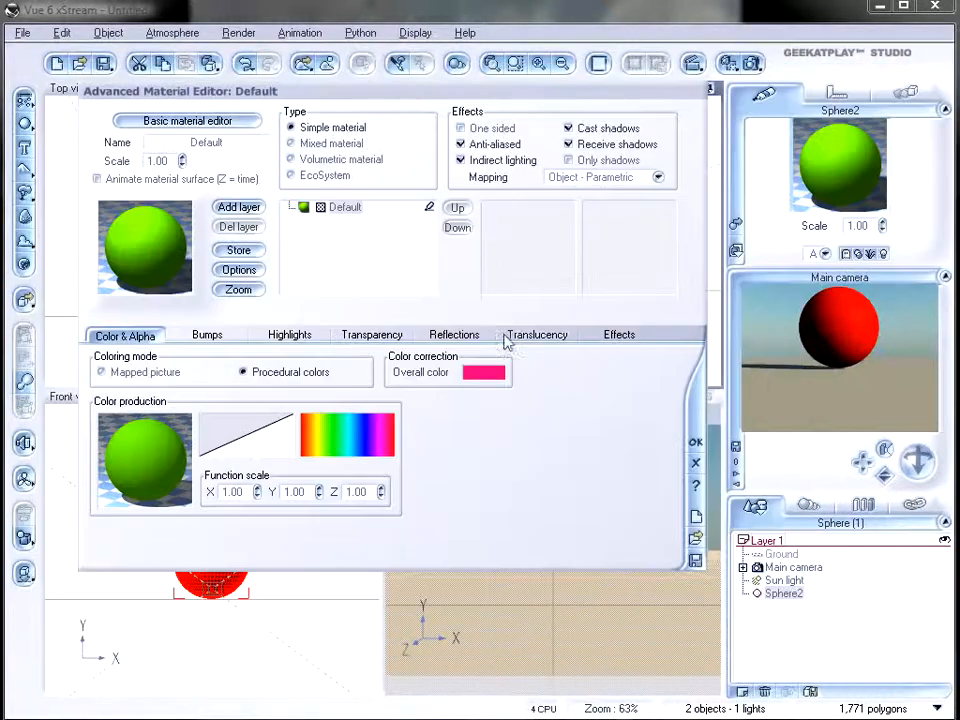
left_click(695, 443)
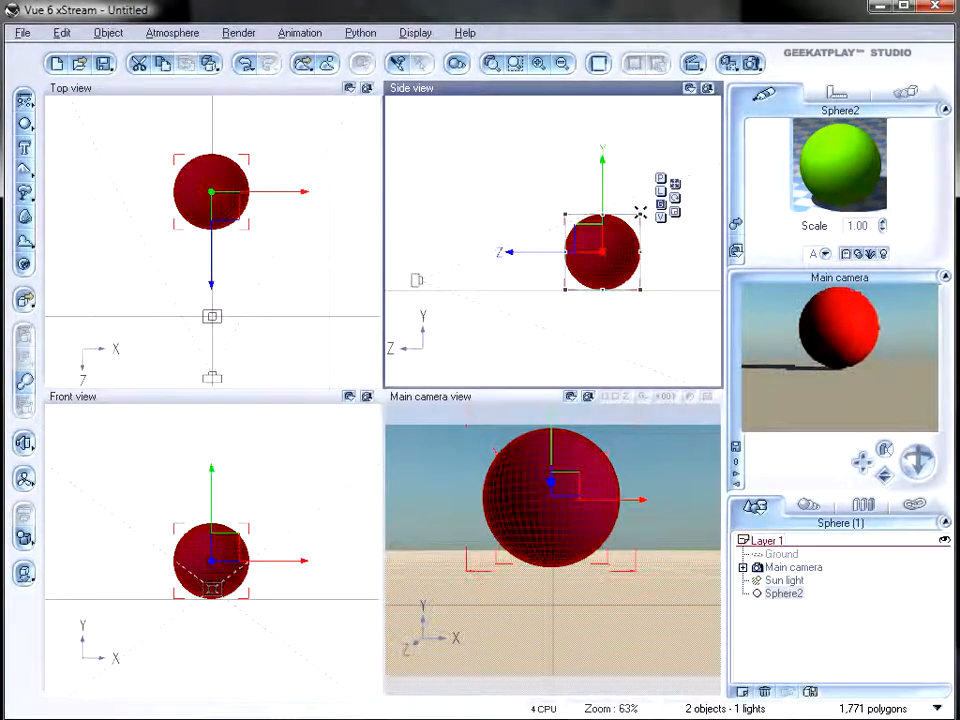
- Resize and reposition the sphere in the side view to test how its color responds
left_click_drag(621, 234, 681, 174)
left_click_drag(562, 177, 602, 213)
left_click_drag(553, 238, 621, 240)
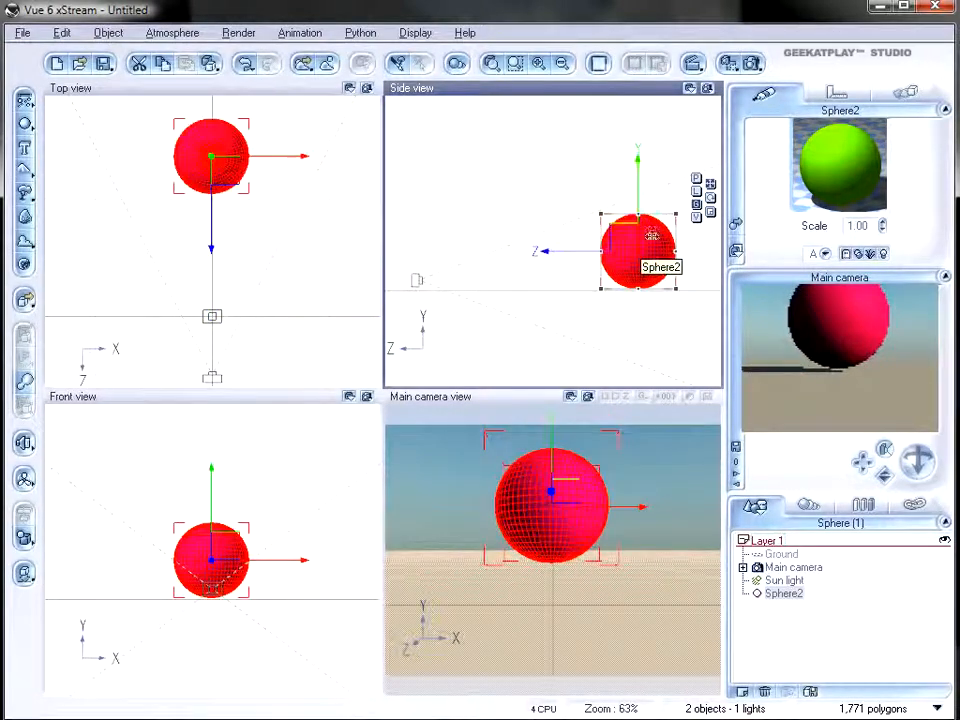
left_click_drag(679, 212, 718, 174)
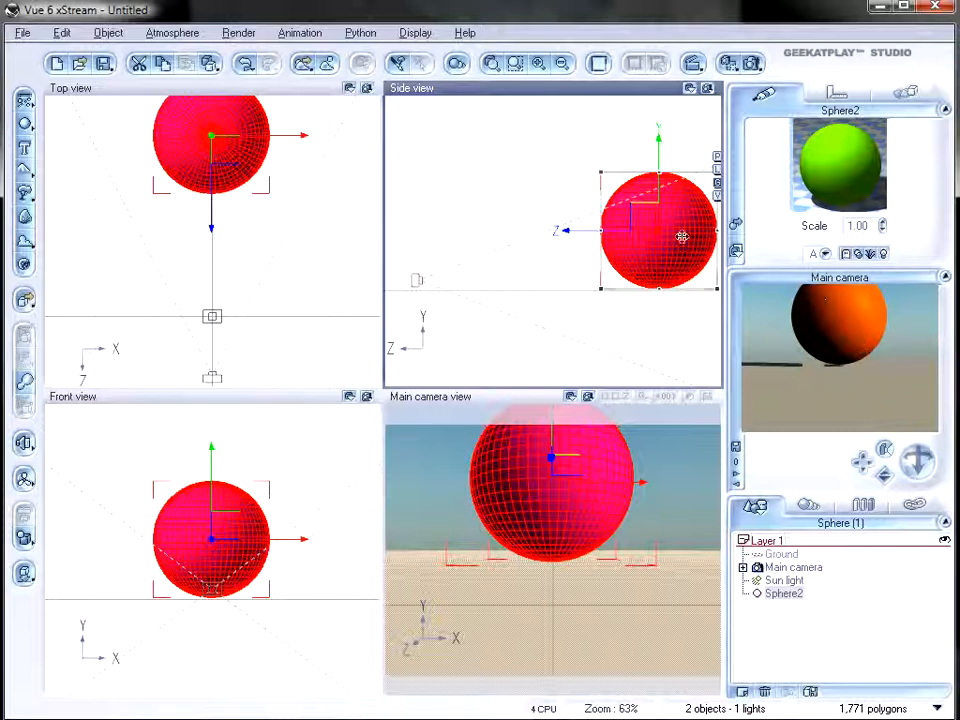
left_click_drag(650, 234, 653, 239)
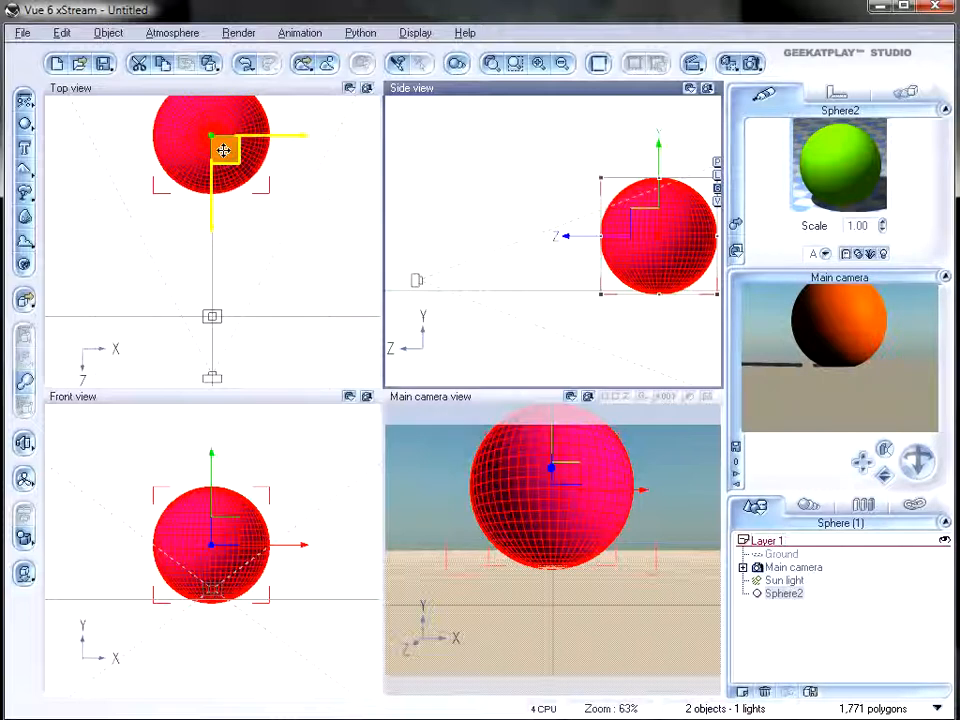
- Replace the rainbow sphere with a new default sphere in front of the camera
key("Delete")
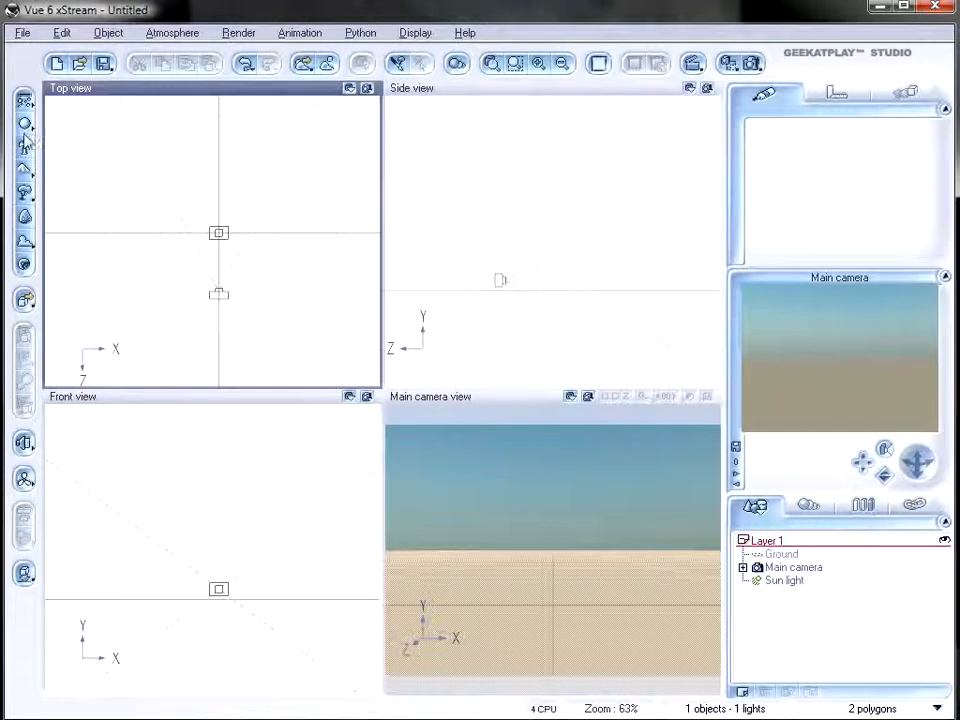
left_click(25, 124)
left_click_drag(222, 252, 233, 236)
left_click(26, 579)
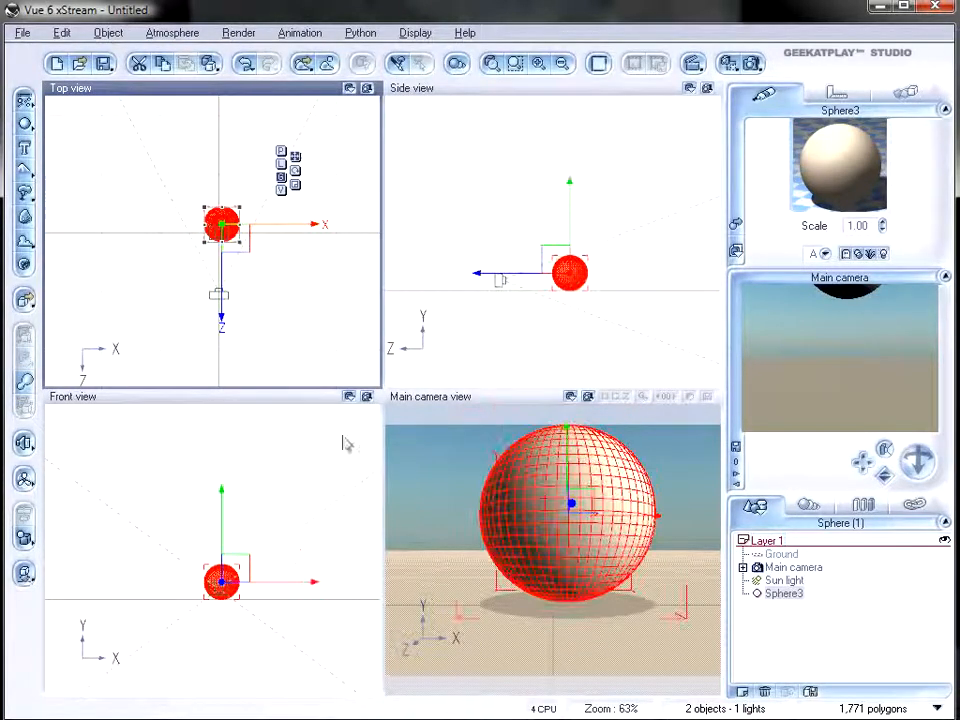
- Try adding a Distance to Object Below input node to the new sphere's color function
double_click(823, 160)
right_click(119, 439)
left_click(152, 444)
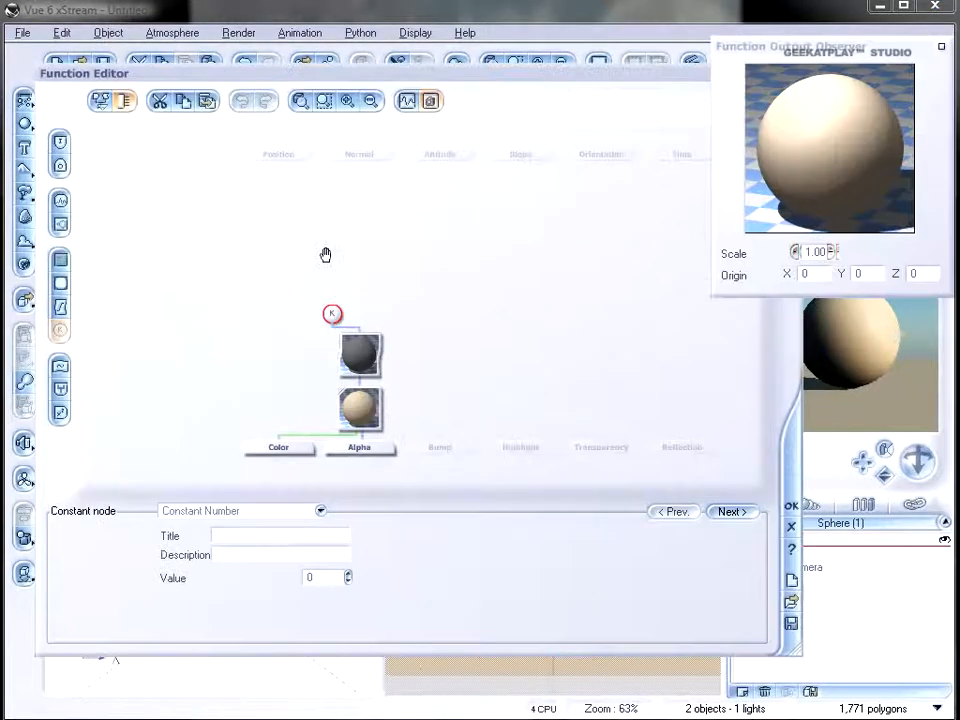
right_click(327, 252)
mouse_move(364, 260)
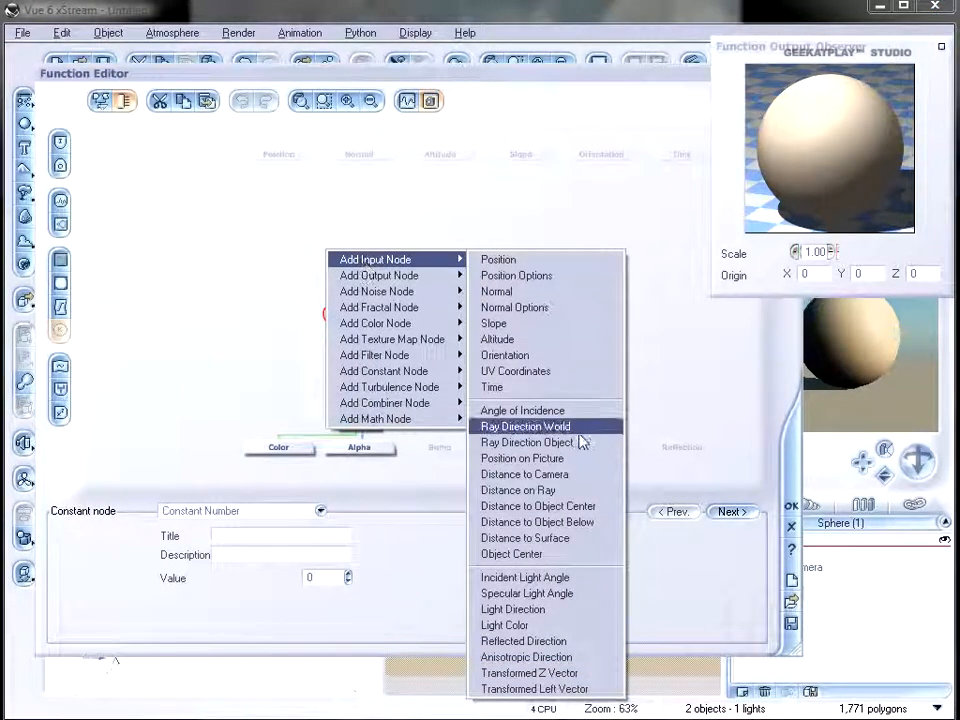
left_click(588, 522)
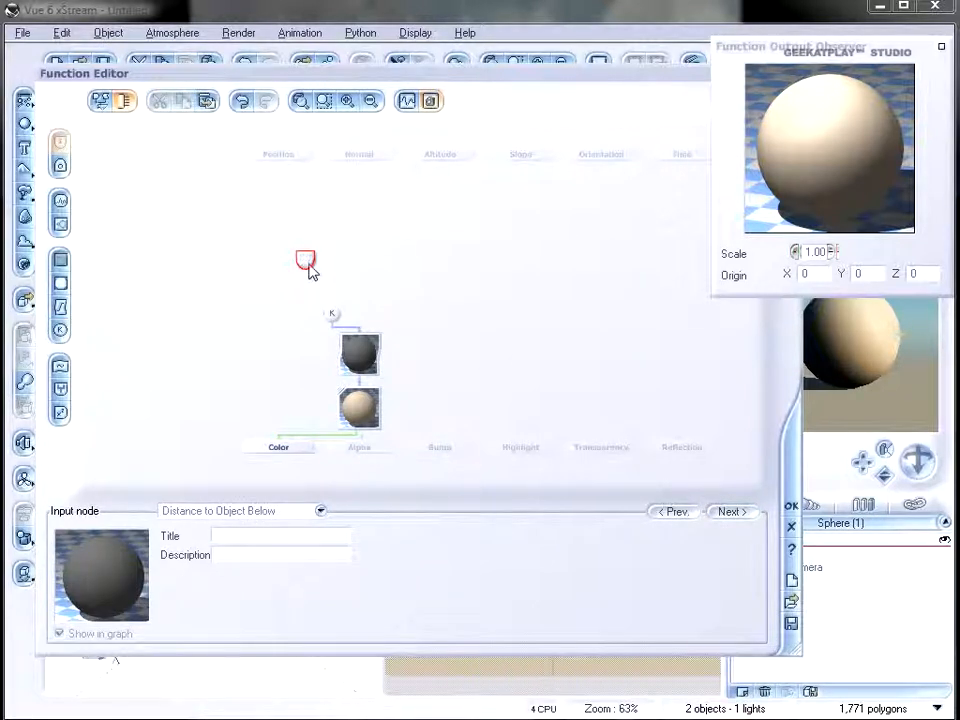
left_click(786, 505)
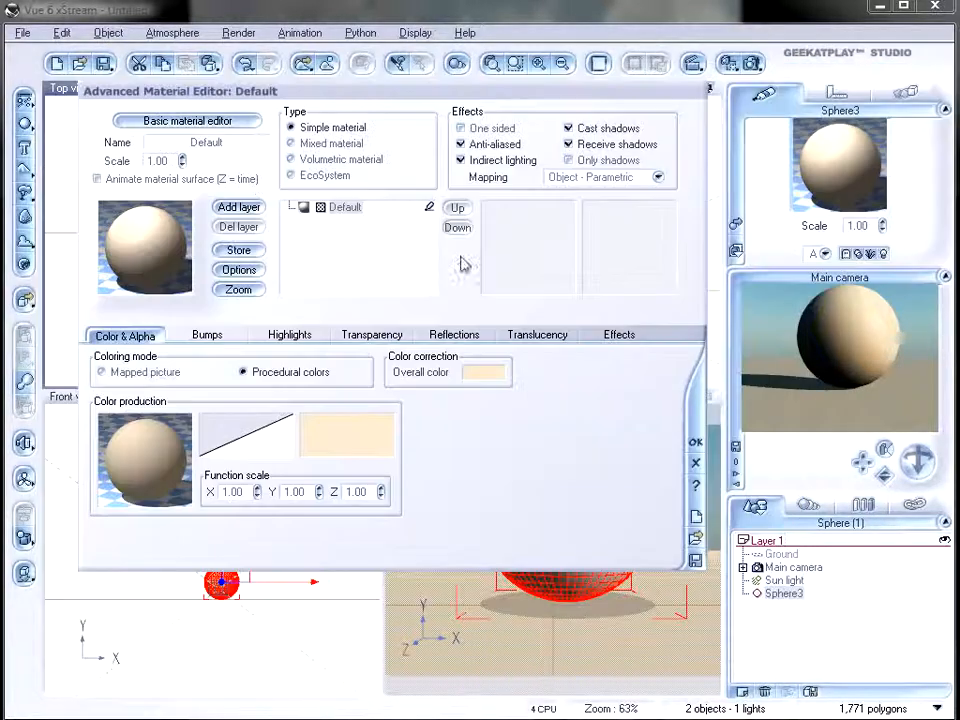
left_click(702, 440)
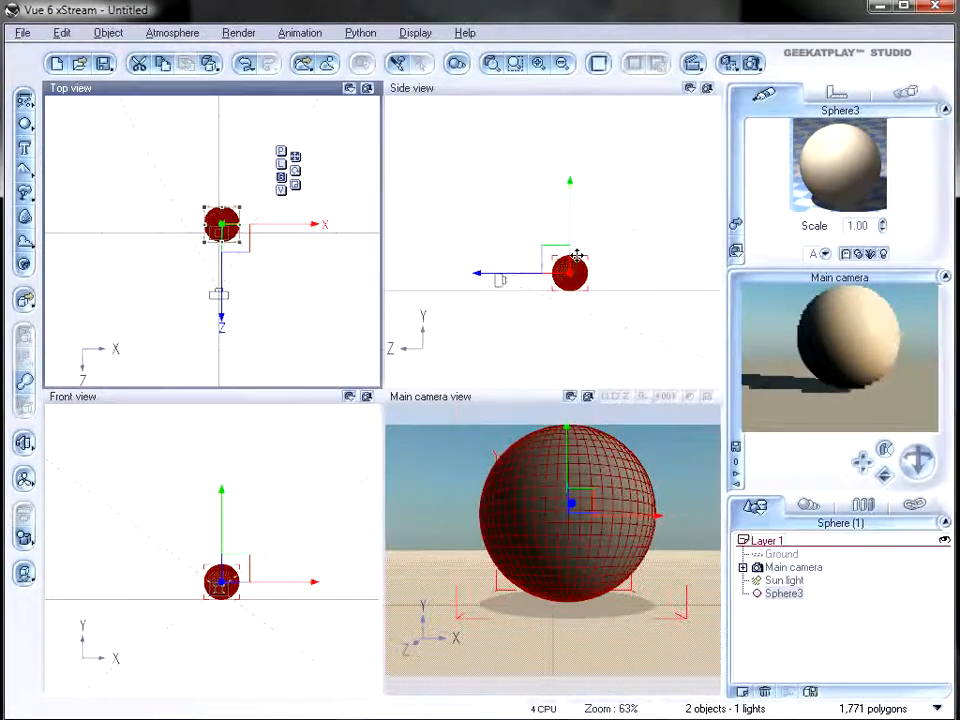
- Replace the sphere with a terrain placed farther from the camera and enlarged
key("Delete")
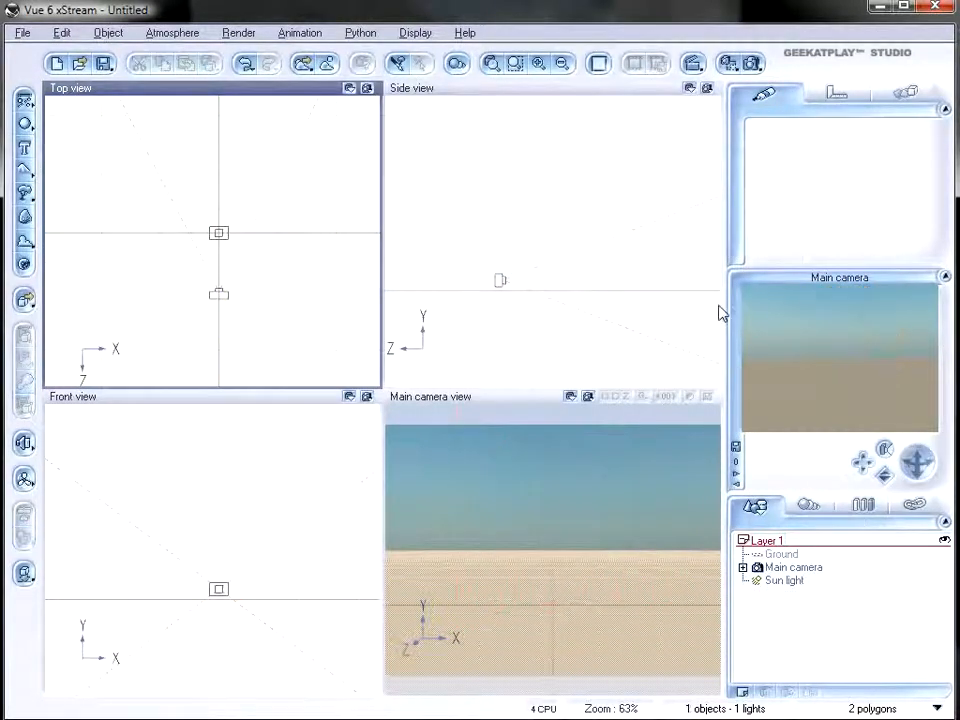
left_click(601, 254)
right_click_drag(601, 254, 571, 263)
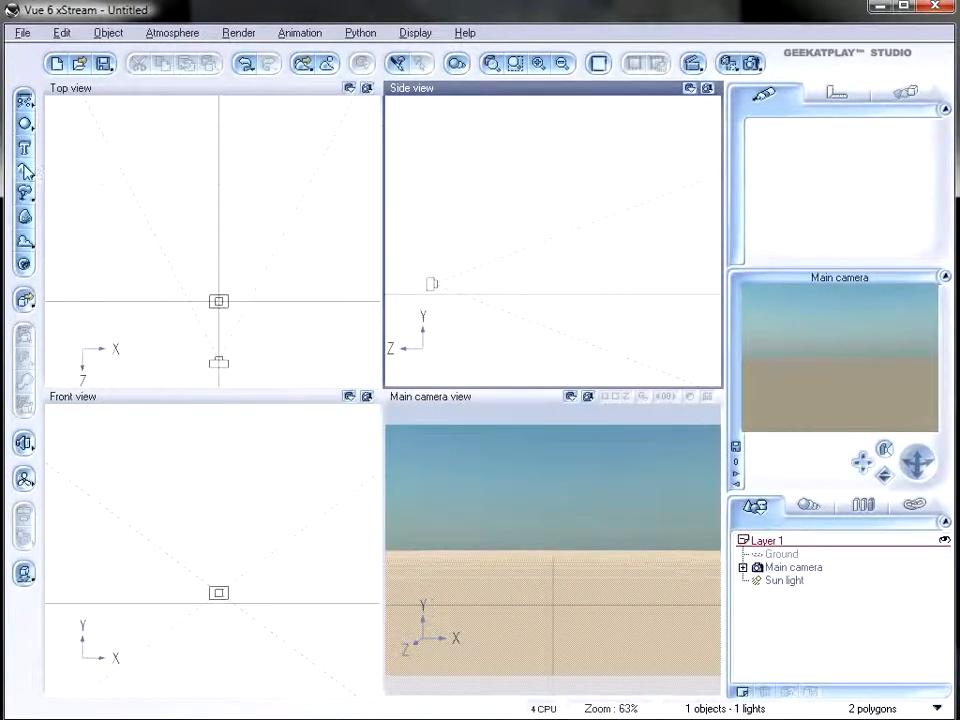
left_click(25, 170)
left_click_drag(544, 274, 666, 276)
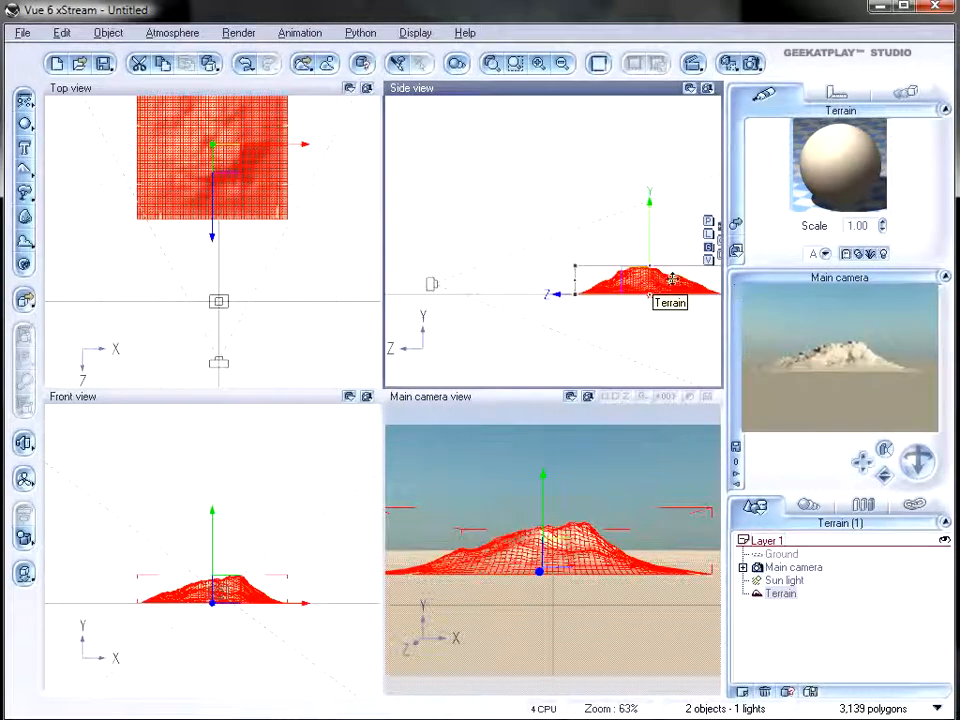
left_click_drag(575, 266, 525, 257)
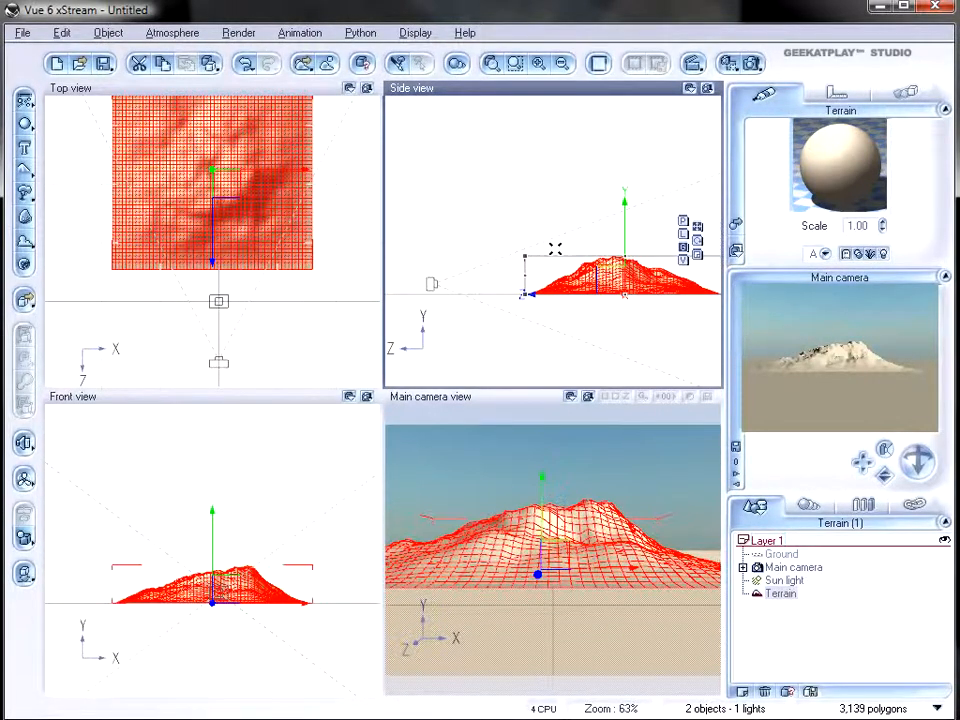
- Add a water plane around the terrain and raise the main camera to look down on it
left_click(25, 104)
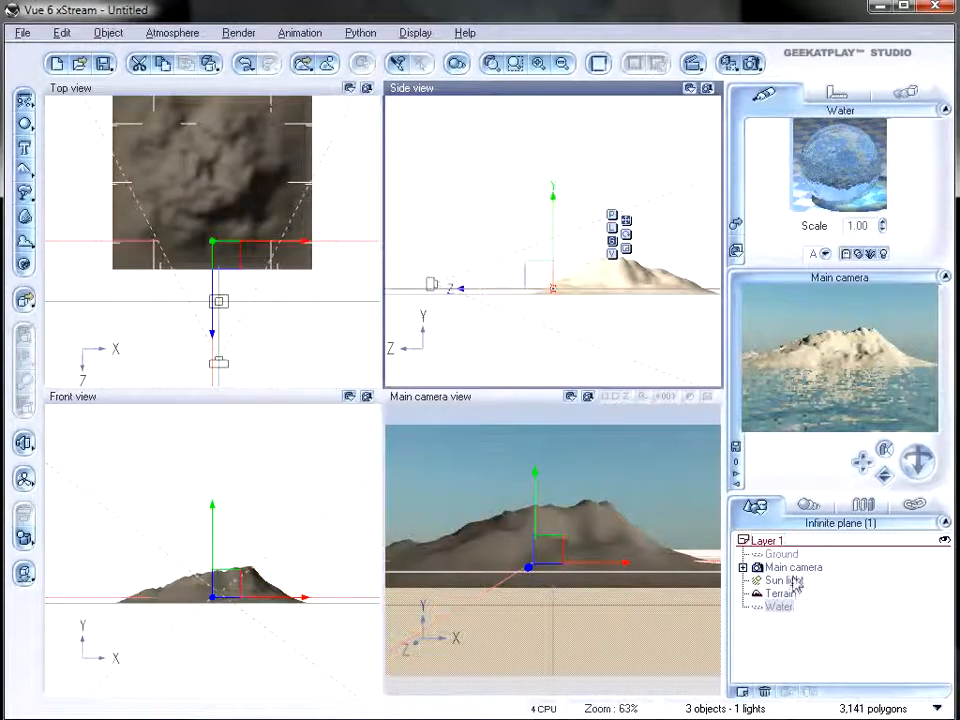
left_click(792, 567)
left_click_drag(544, 220, 565, 190)
left_click_drag(917, 456, 919, 457)
- Change the water plane's material type to Mixed material
left_click(780, 607)
double_click(795, 170)
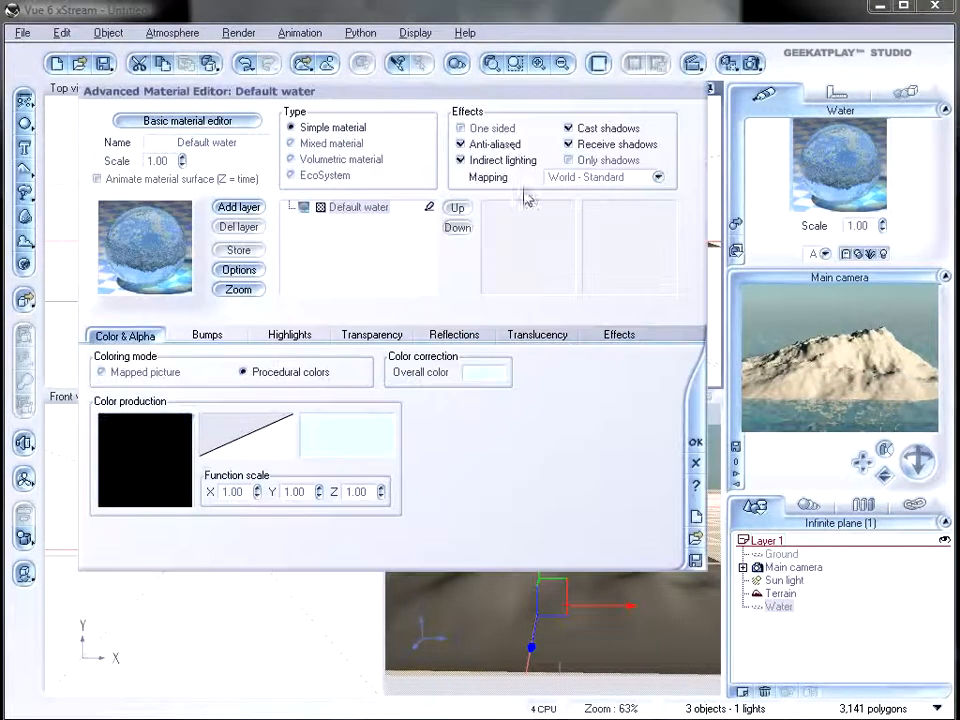
left_click_drag(422, 96, 422, 119)
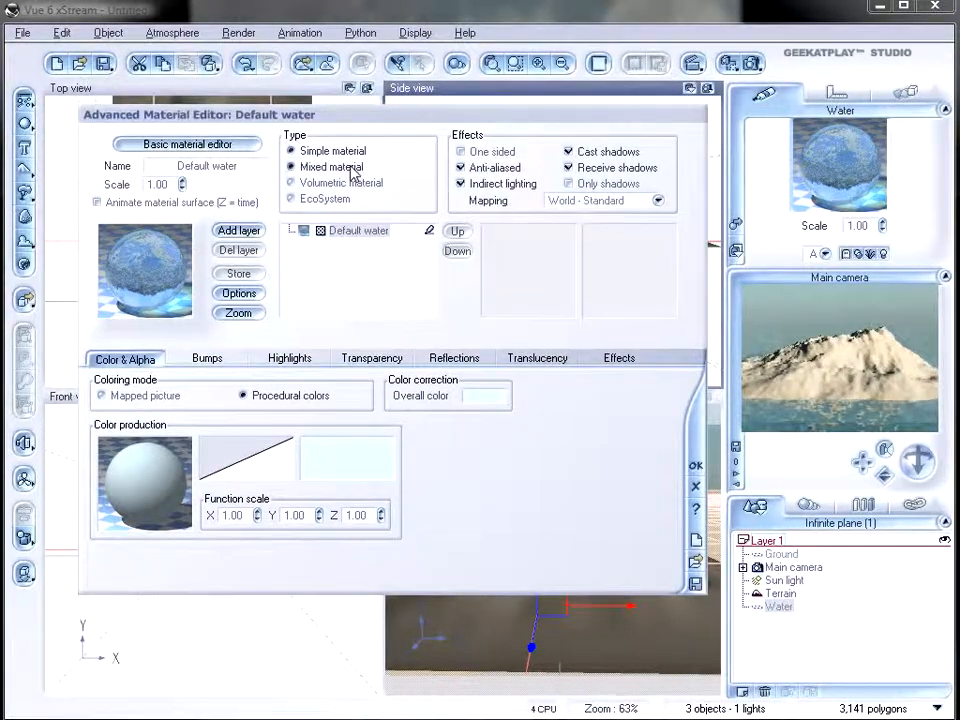
left_click(350, 168)
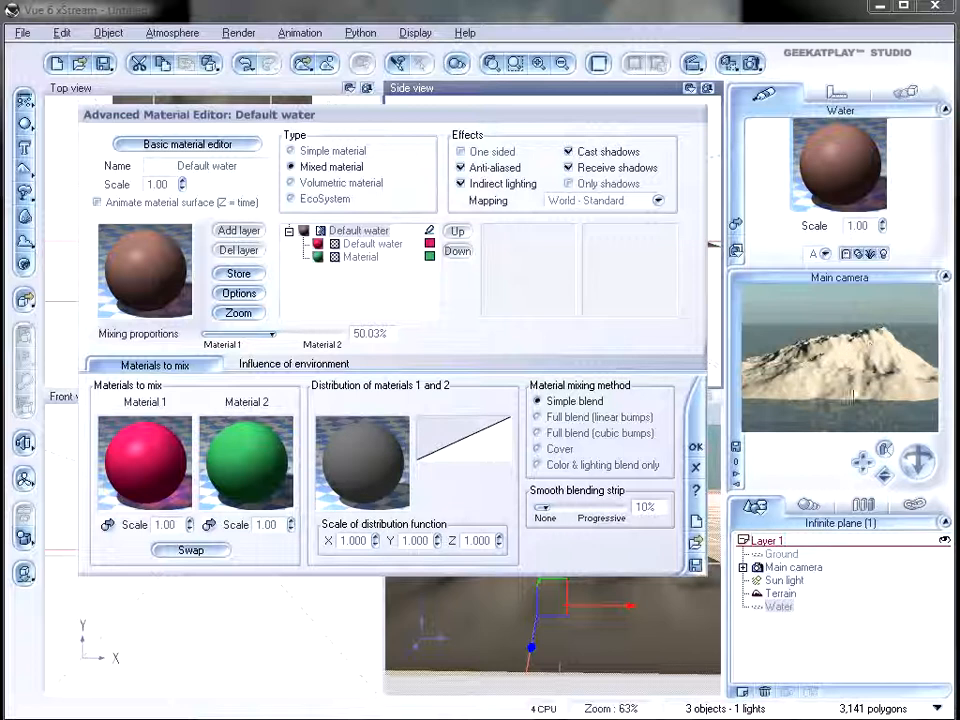
- In the function distributing materials 1 and 2, connect a Distance to Object Below input node to the Distribution output
right_click(373, 443)
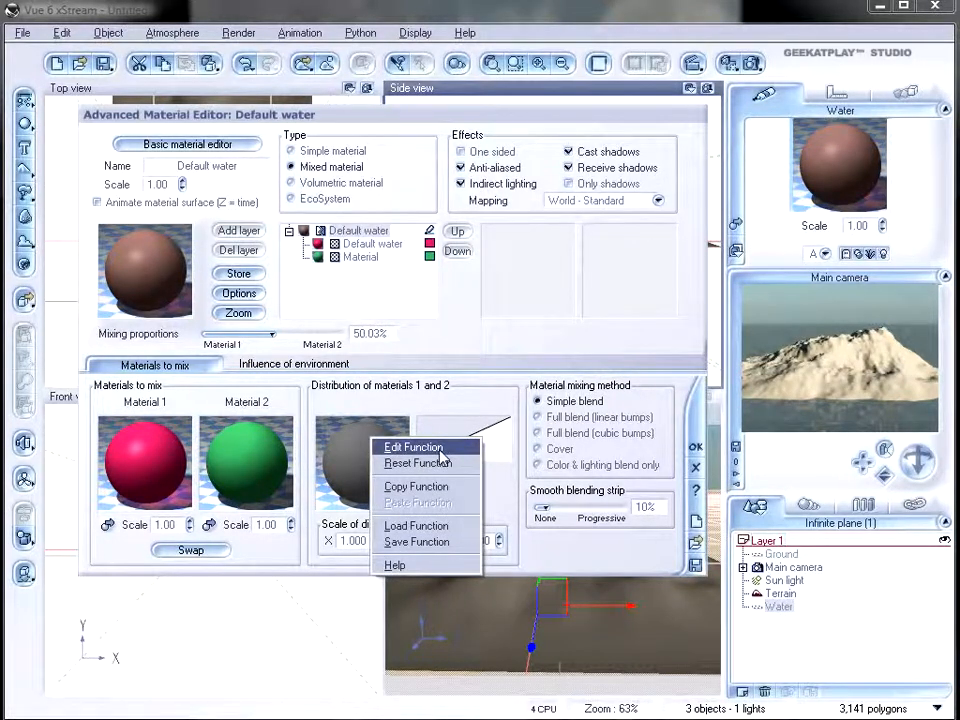
left_click(400, 449)
left_click_drag(447, 77, 468, 85)
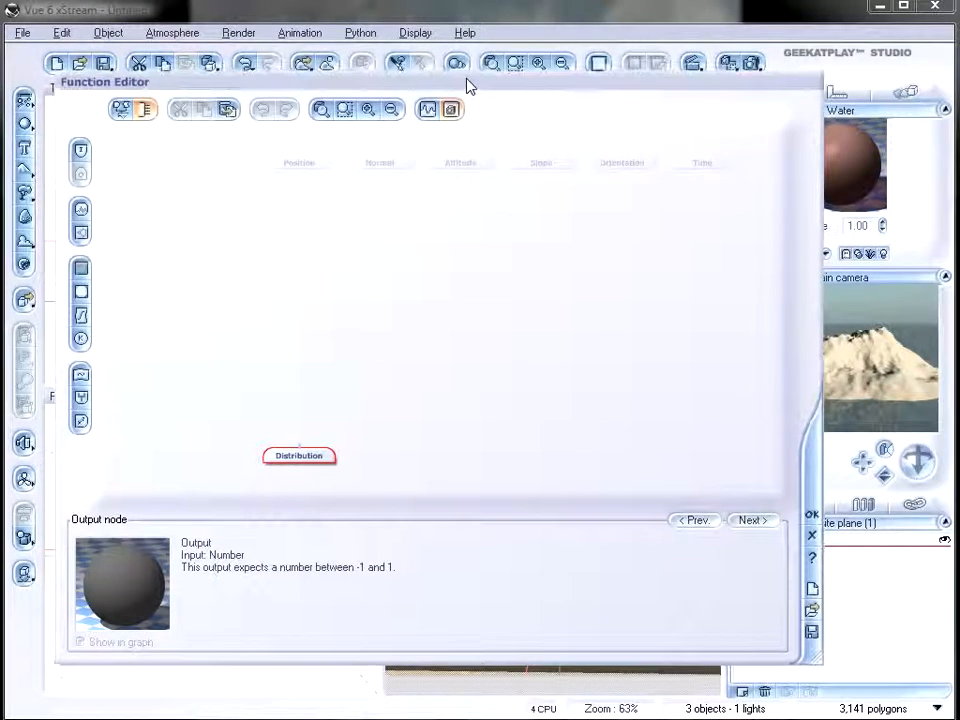
left_click(80, 149)
left_click_drag(297, 430, 298, 270)
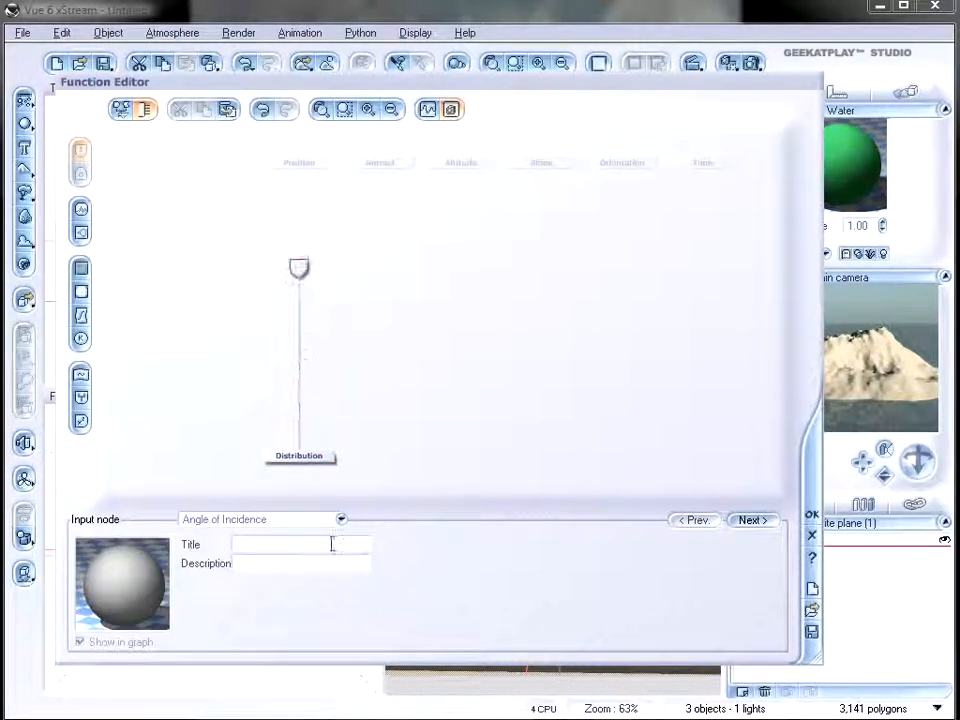
left_click(341, 519)
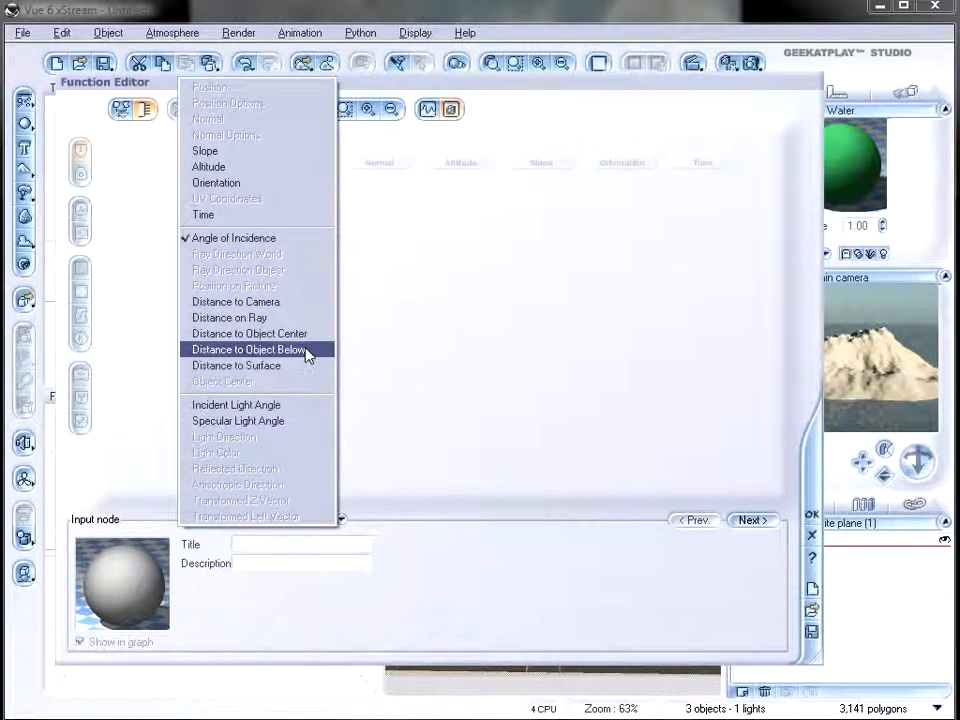
left_click(306, 350)
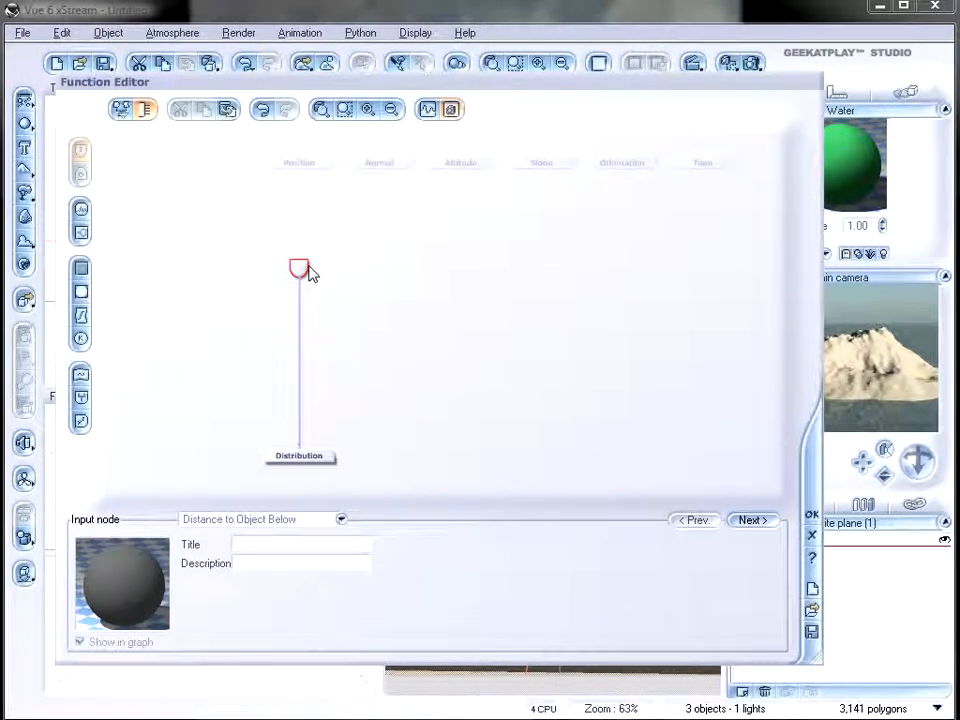
- Insert a Map filter node between the Distance to Object Below input and the Distribution output
left_click(299, 360)
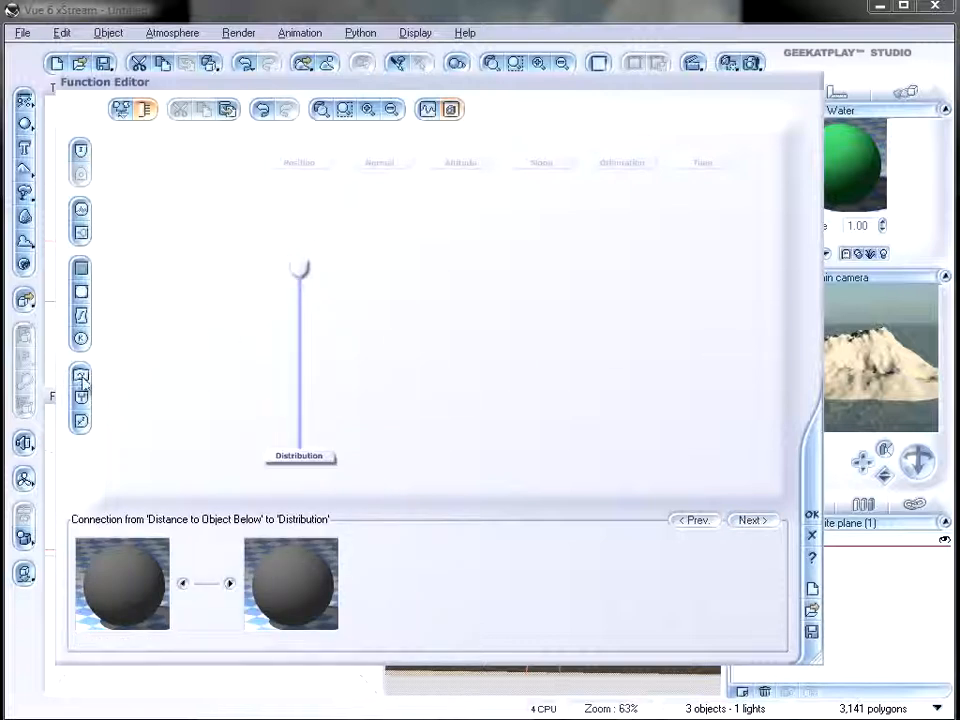
left_click(81, 314)
left_click(340, 519)
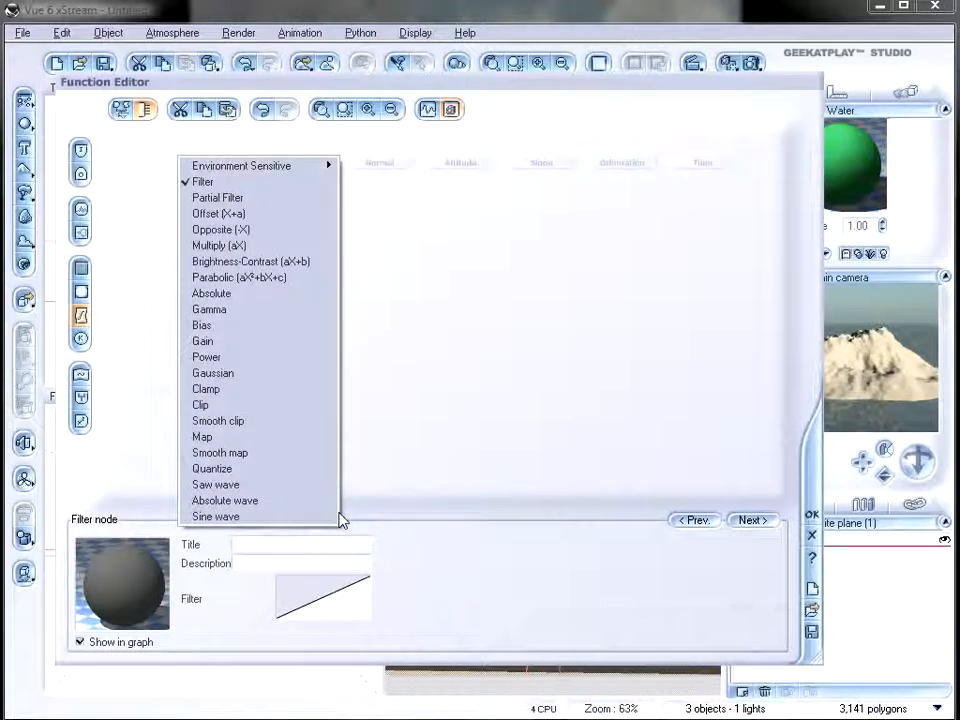
left_click(302, 437)
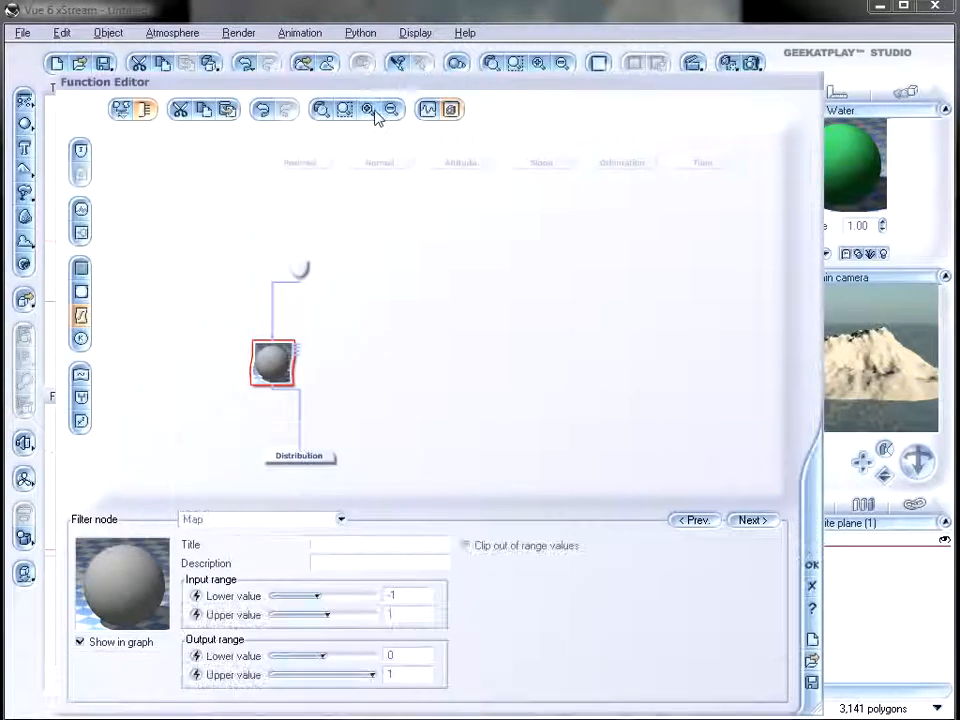
left_click_drag(408, 85, 370, 42)
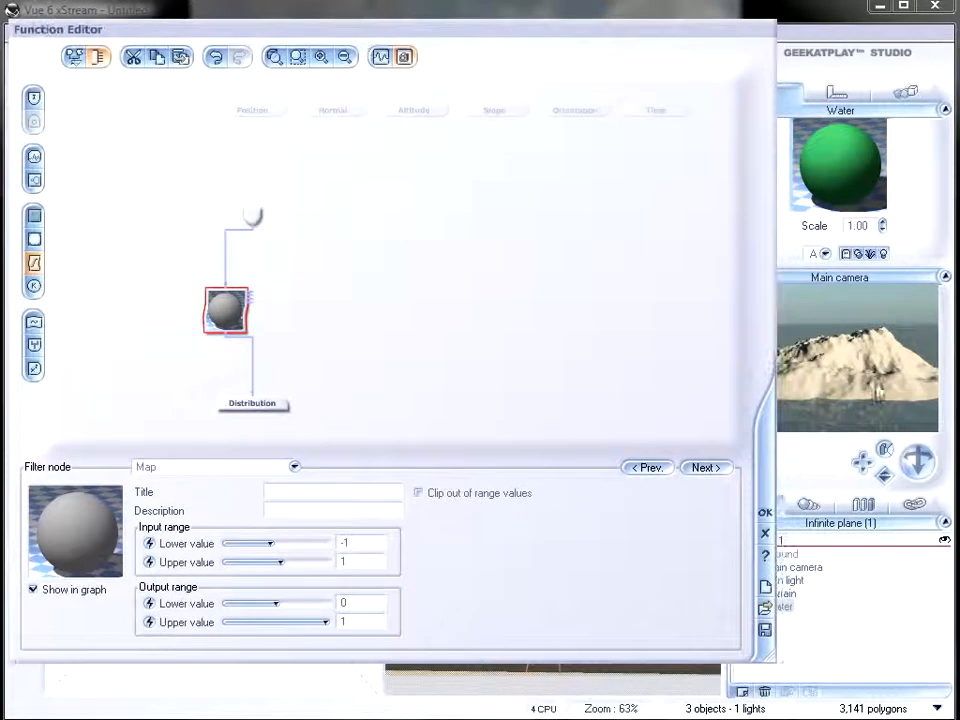
- Set the Map filter's output upper value to -1 and input lower value to 1.10526, keeping the camera preview in view
left_click_drag(771, 653, 735, 678)
mouse_move(534, 33)
left_mouse_down()
mouse_move(547, 29)
mouse_move(538, 30)
left_mouse_up()
left_click(908, 395)
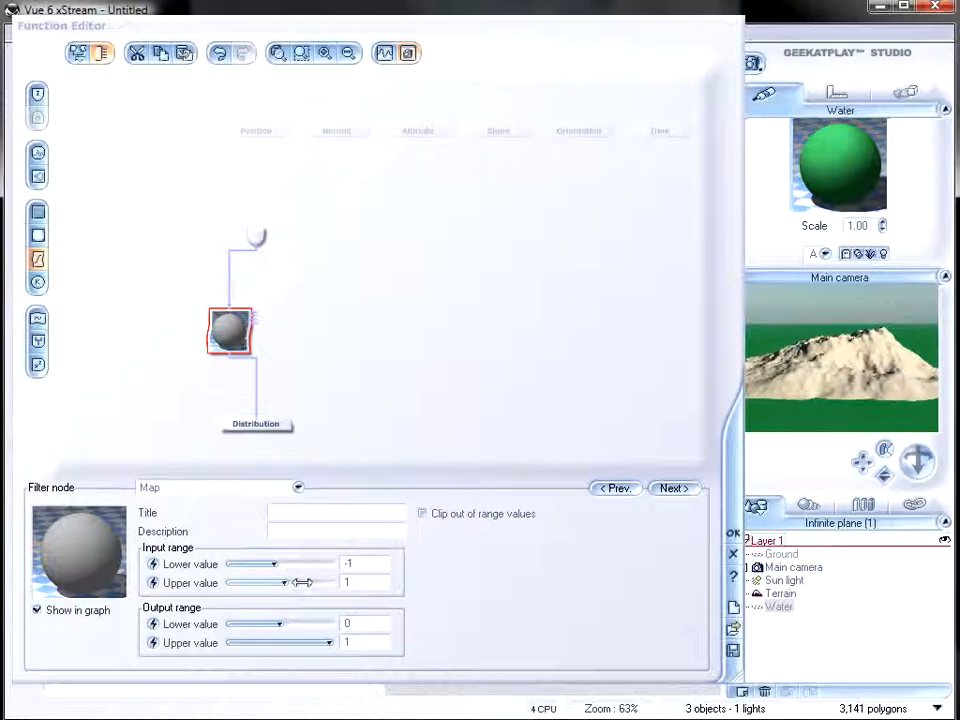
left_click_drag(329, 643, 229, 643)
left_click_drag(279, 566, 290, 566)
left_click(861, 376)
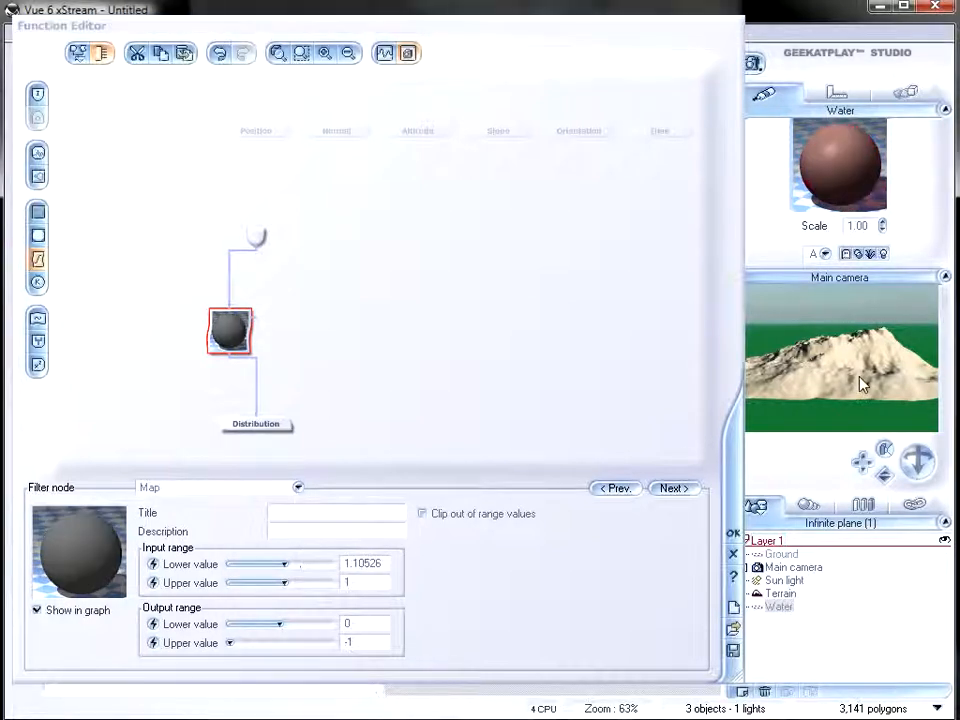
- Set the Map filter's input range to 2.50877 lower and 4.50877 upper, and accept the function and the material
mouse_move(289, 581)
left_mouse_down()
mouse_move(317, 583)
mouse_move(301, 582)
left_mouse_up()
left_click(903, 399)
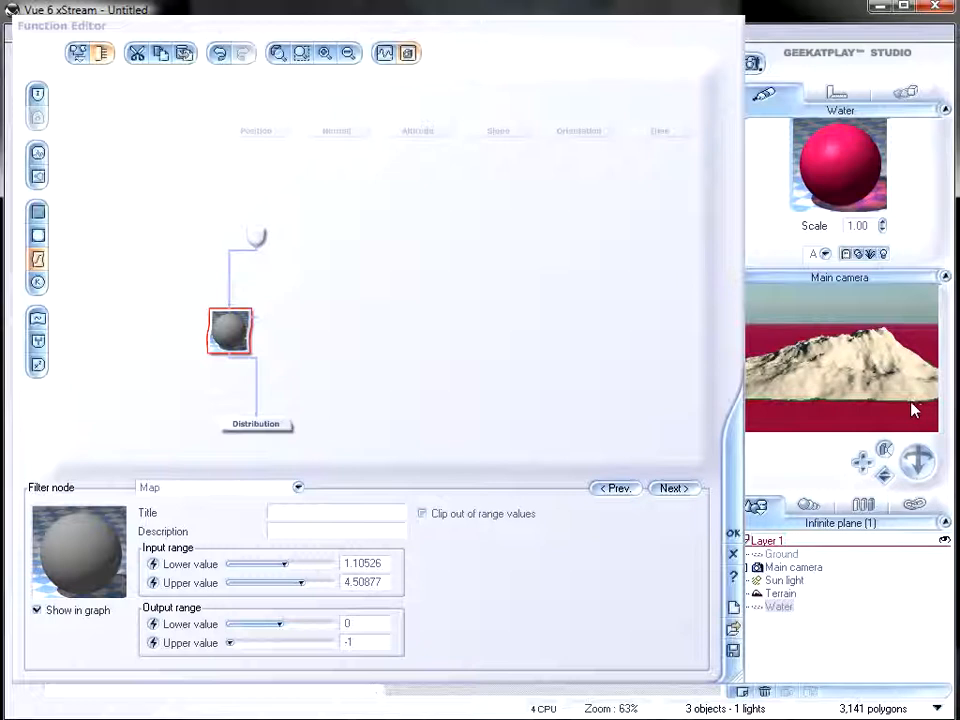
left_click_drag(298, 564, 306, 564)
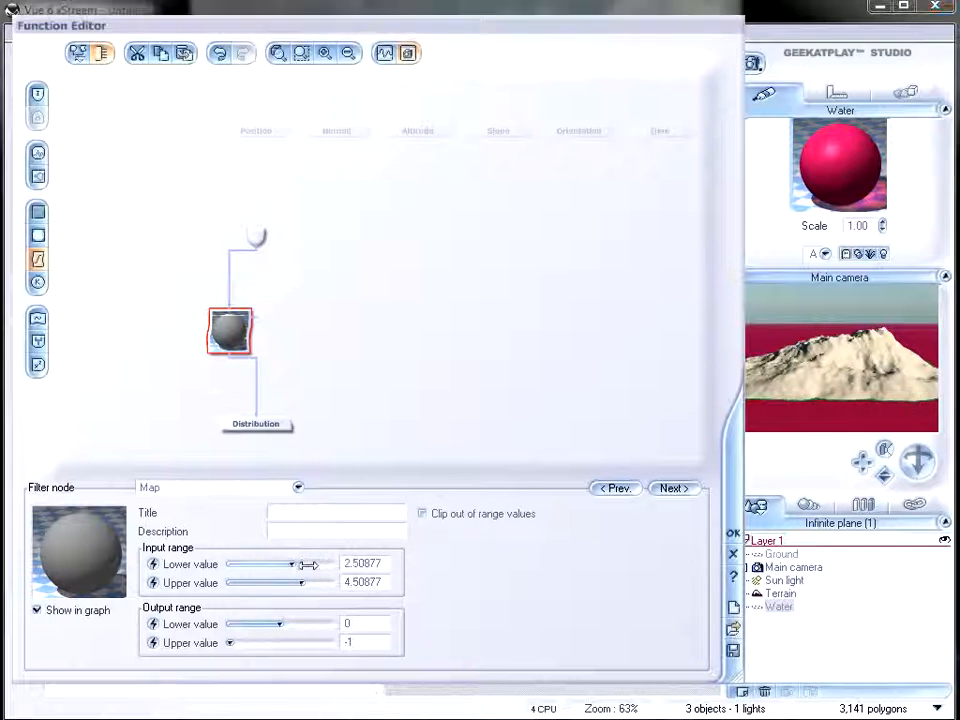
left_click(876, 393)
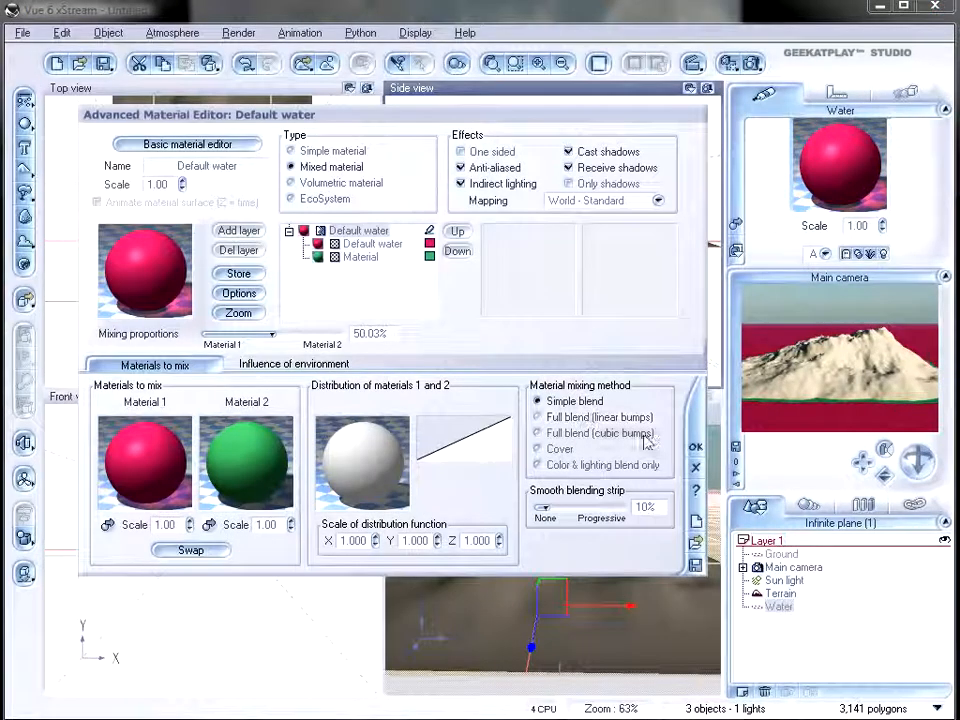
left_click(697, 449)
scroll(550, 247, "up", 10)
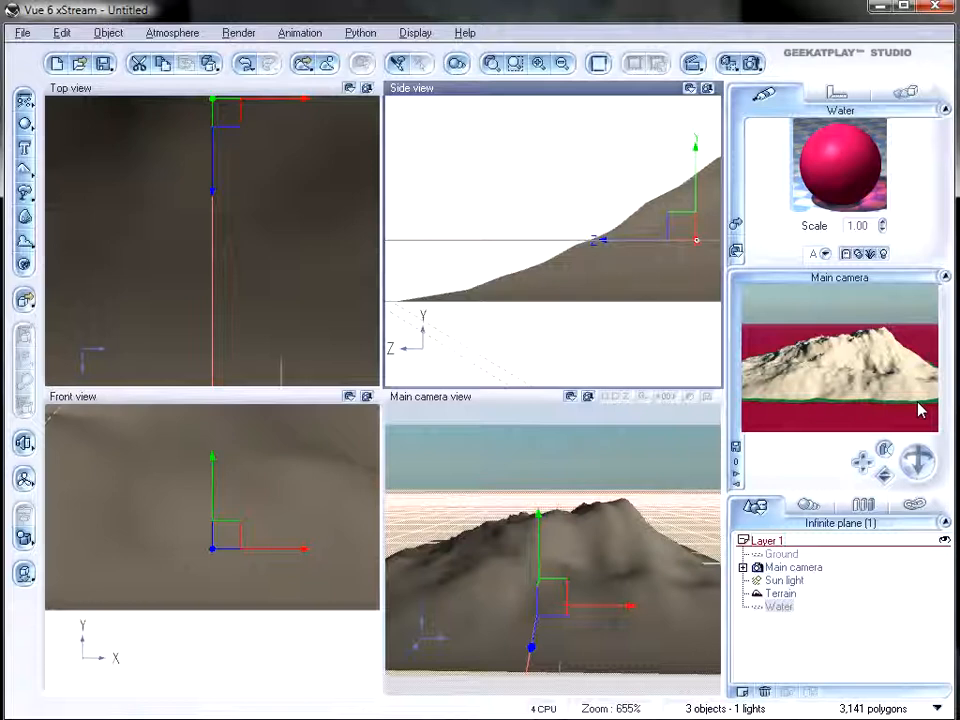
- Replace the green second material of the mixed water with the Milk preset from the Liquids collection
double_click(826, 183)
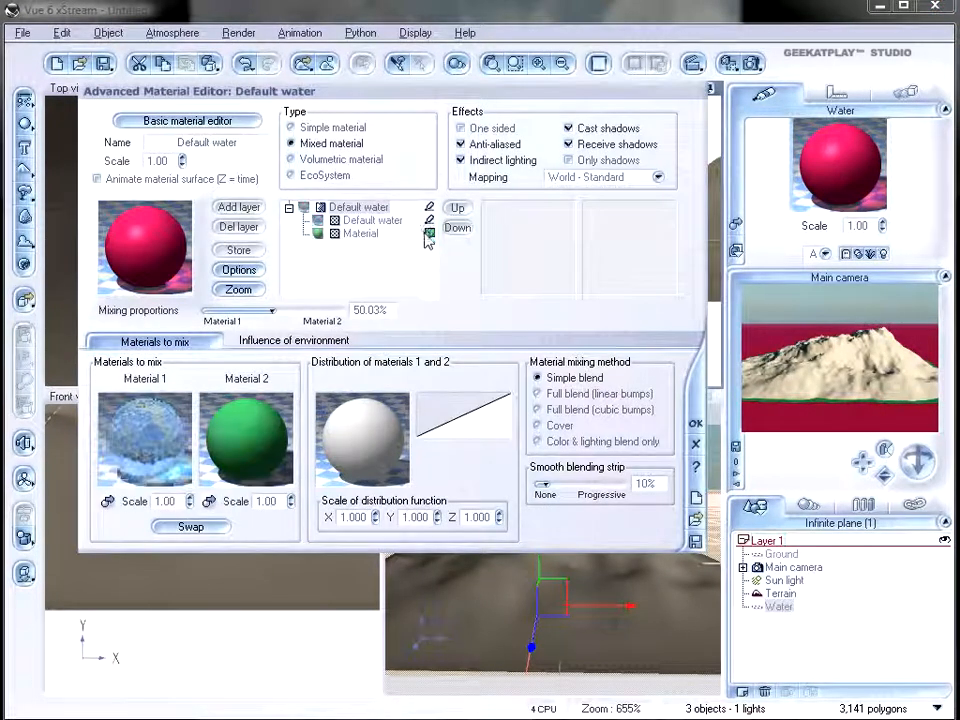
left_click(347, 238)
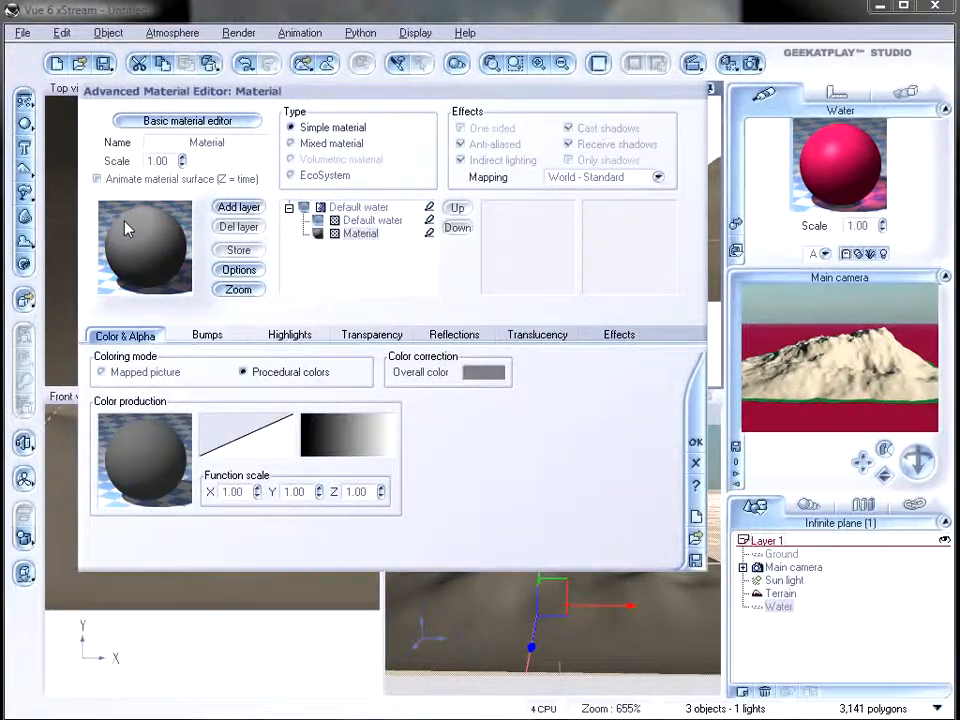
left_click(186, 233)
left_click(408, 398)
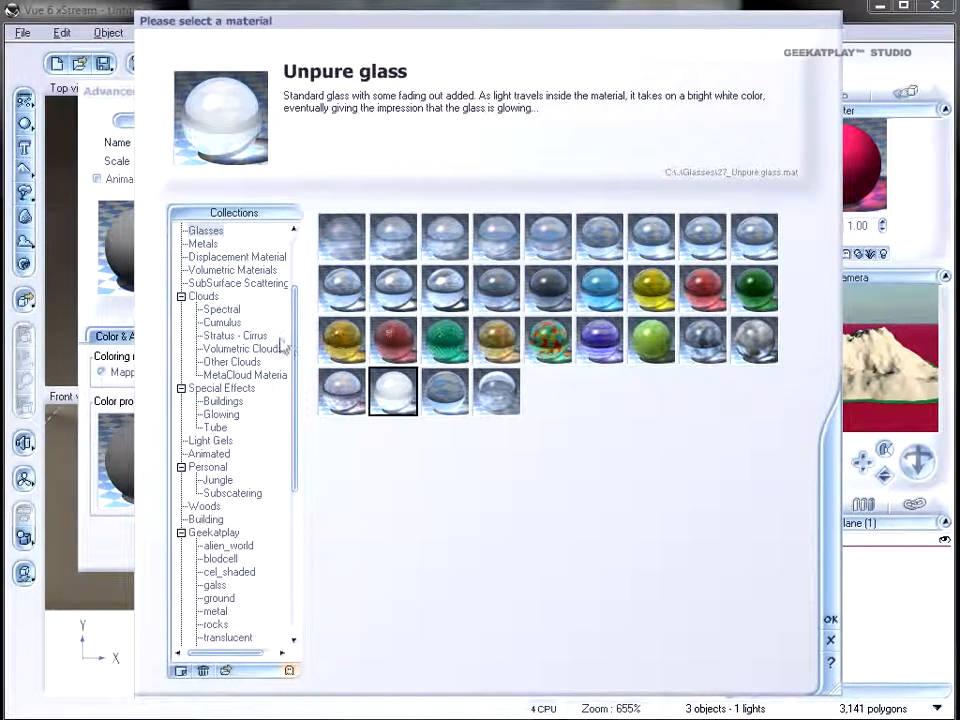
scroll(212, 284, "up", 3)
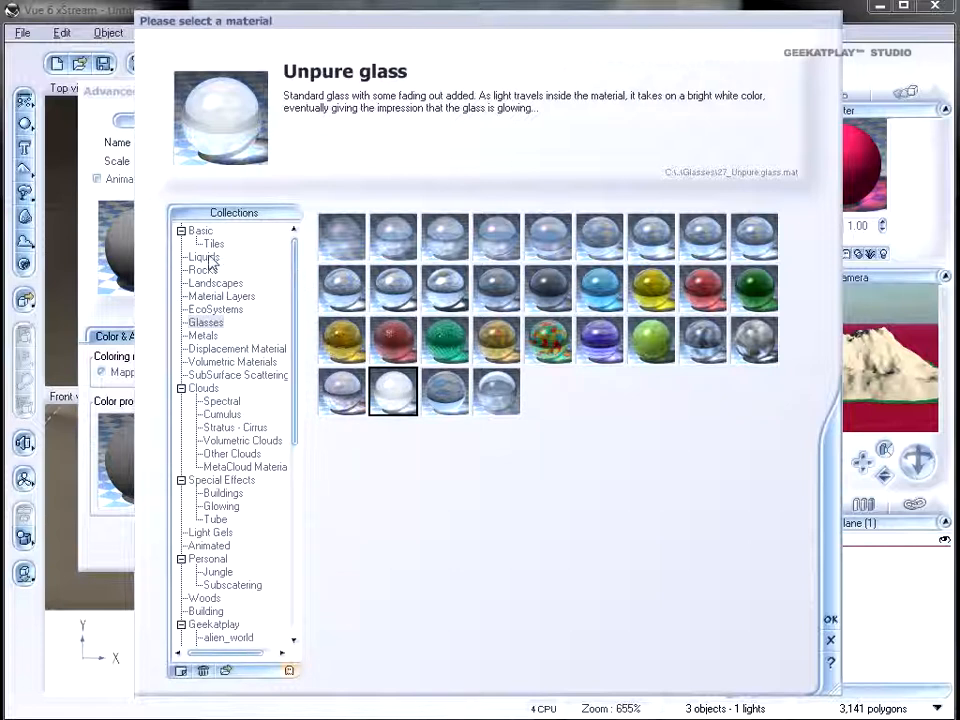
left_click(205, 257)
left_click(444, 340)
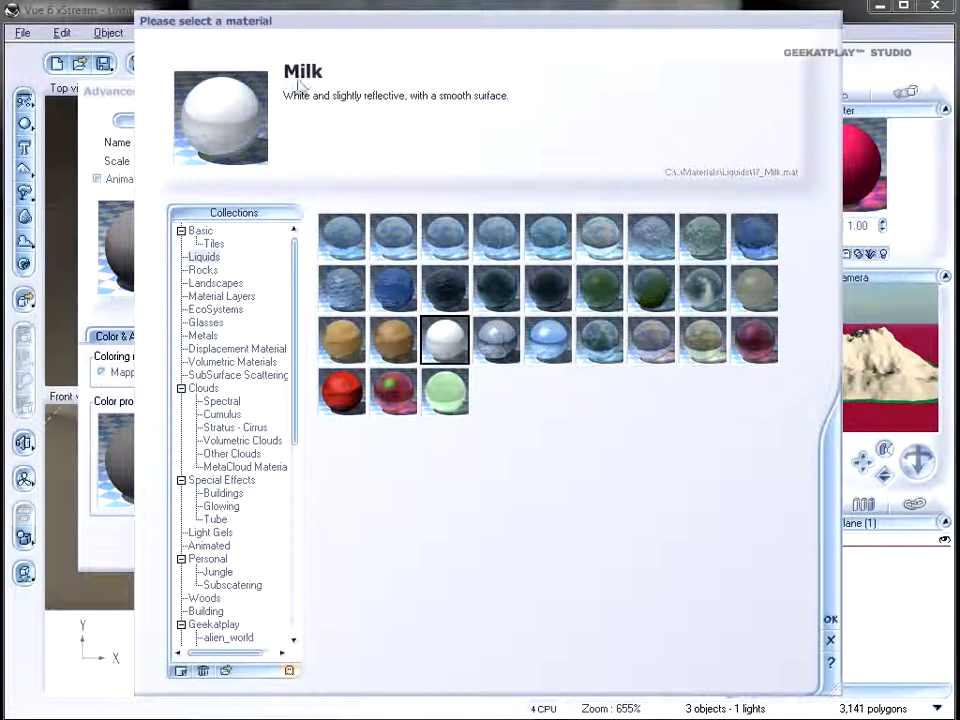
left_click(830, 620)
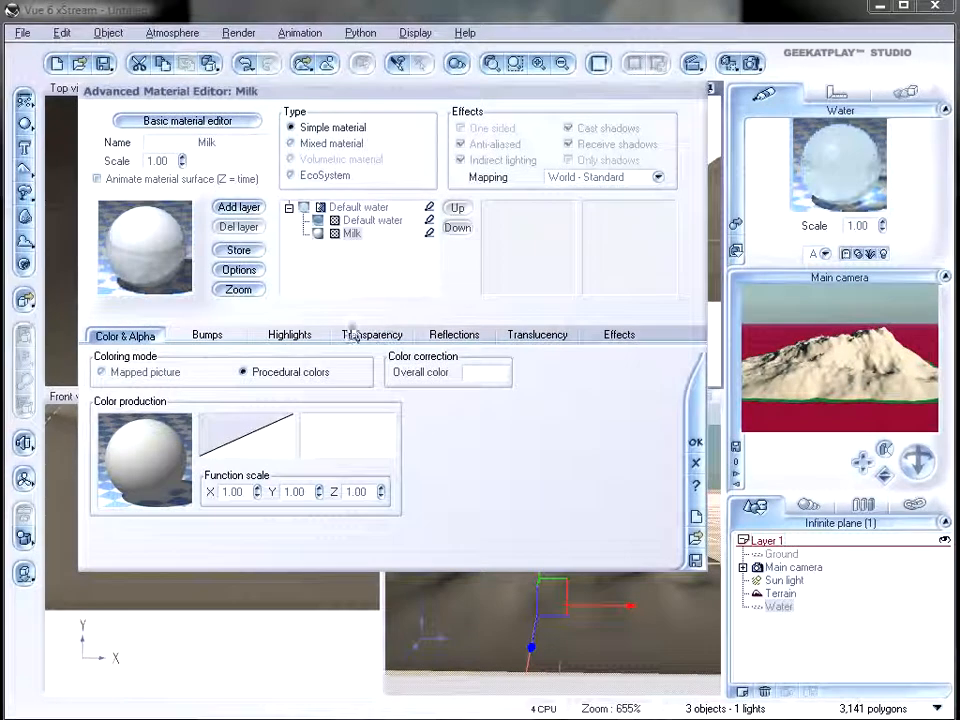
- Give the Milk material the Aggregated bump function from the Bumps collection and set its depth to 3.150
left_click(207, 336)
double_click(170, 411)
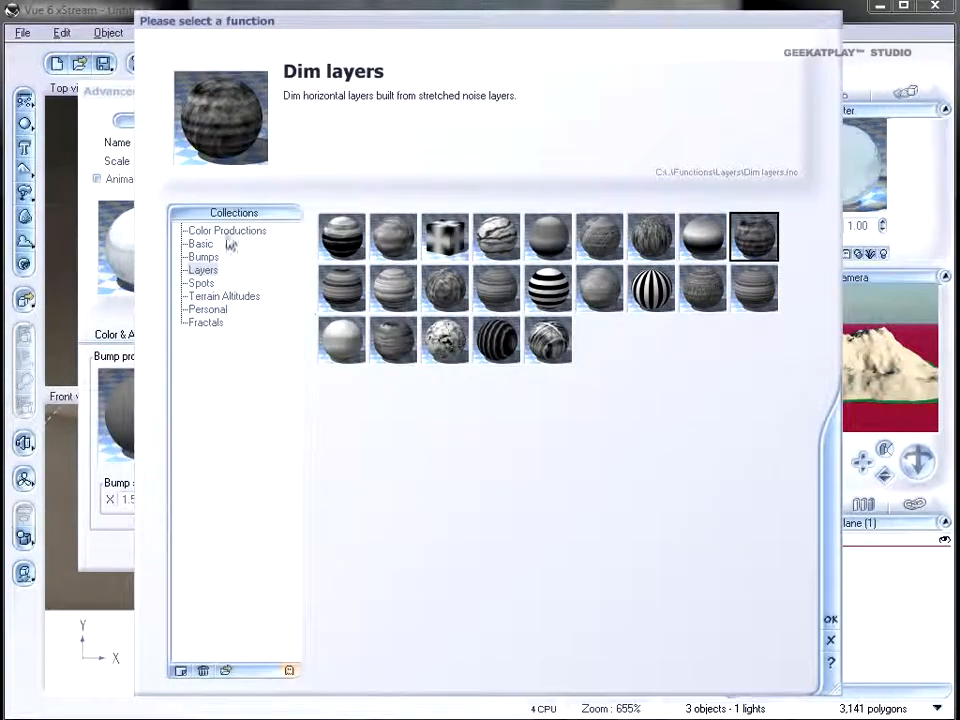
left_click(208, 245)
left_click(206, 256)
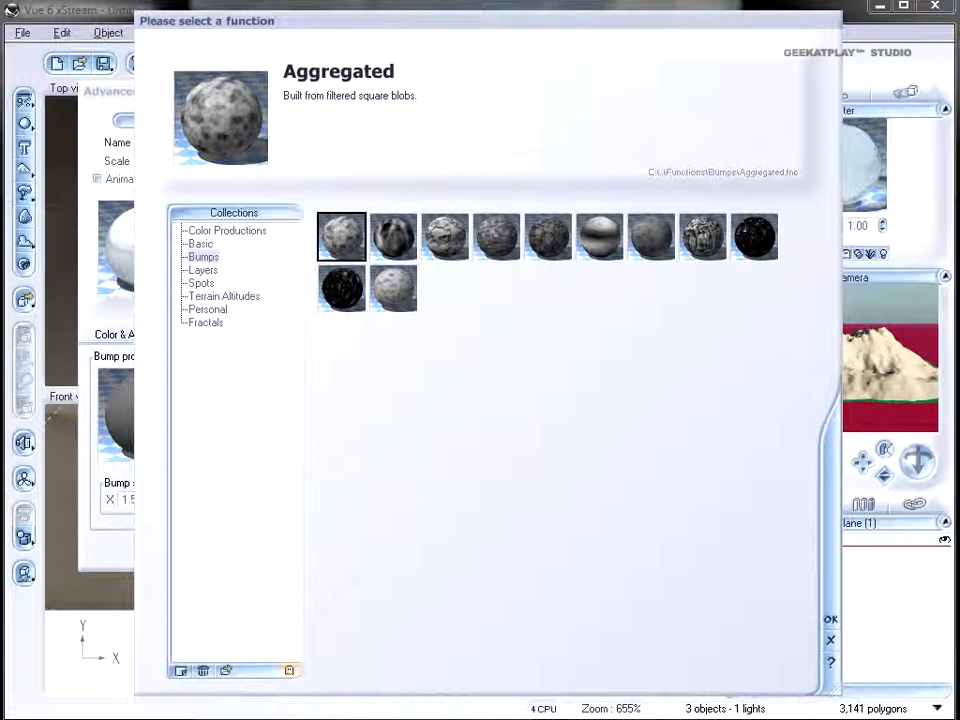
key("Return")
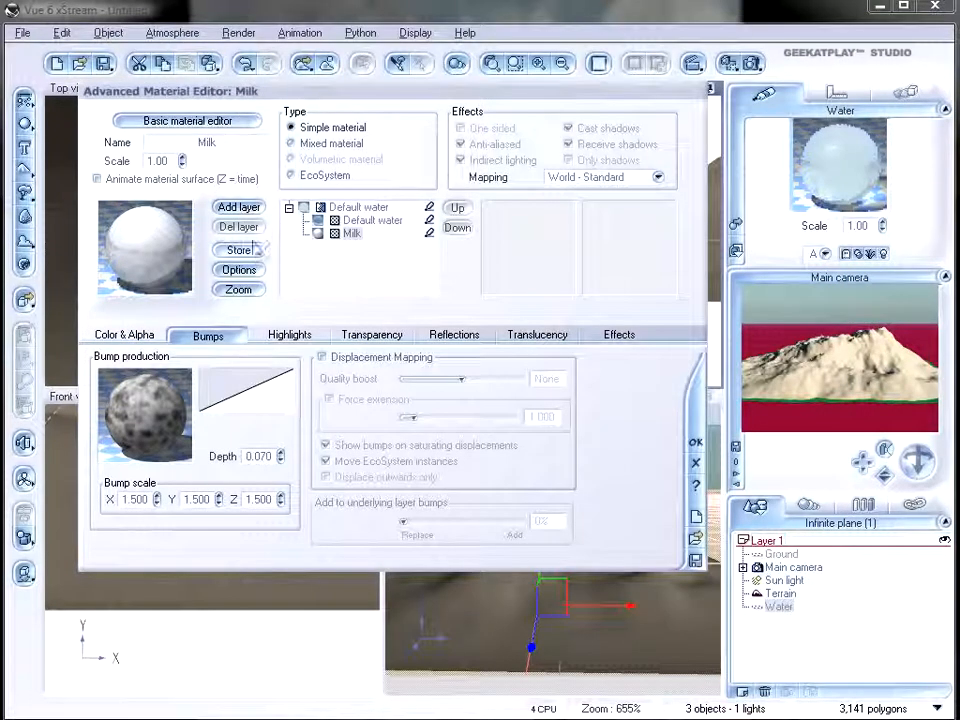
left_click_drag(282, 453, 282, 412)
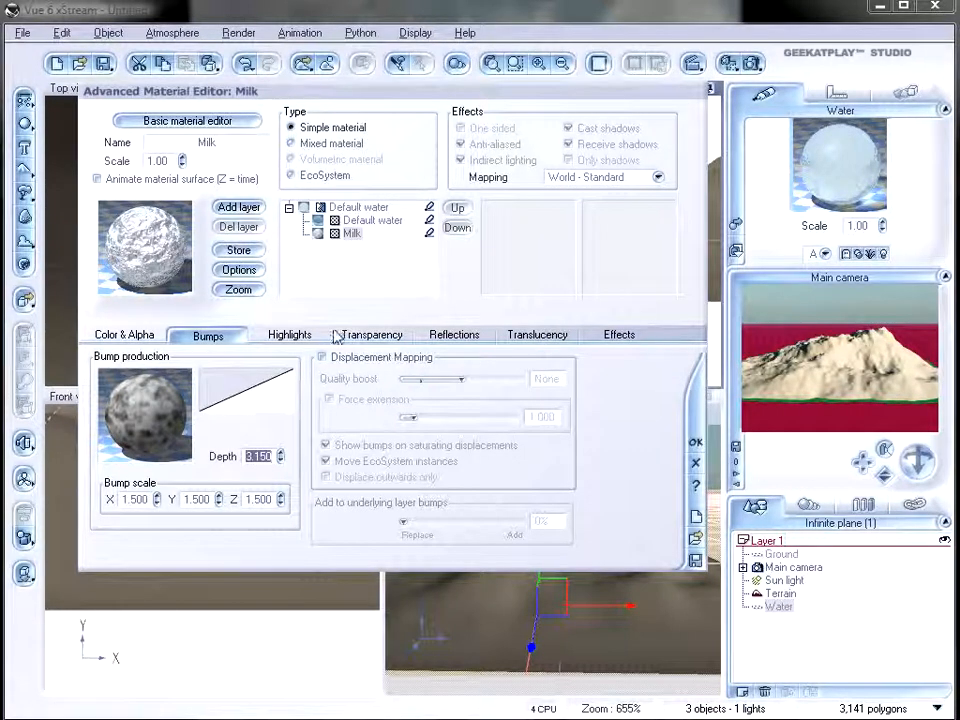
- Lower Milk's highlight global intensity towards None and its global size towards Dull, and accept the water material
left_click(290, 334)
left_click_drag(192, 412, 122, 414)
left_click_drag(193, 462, 122, 469)
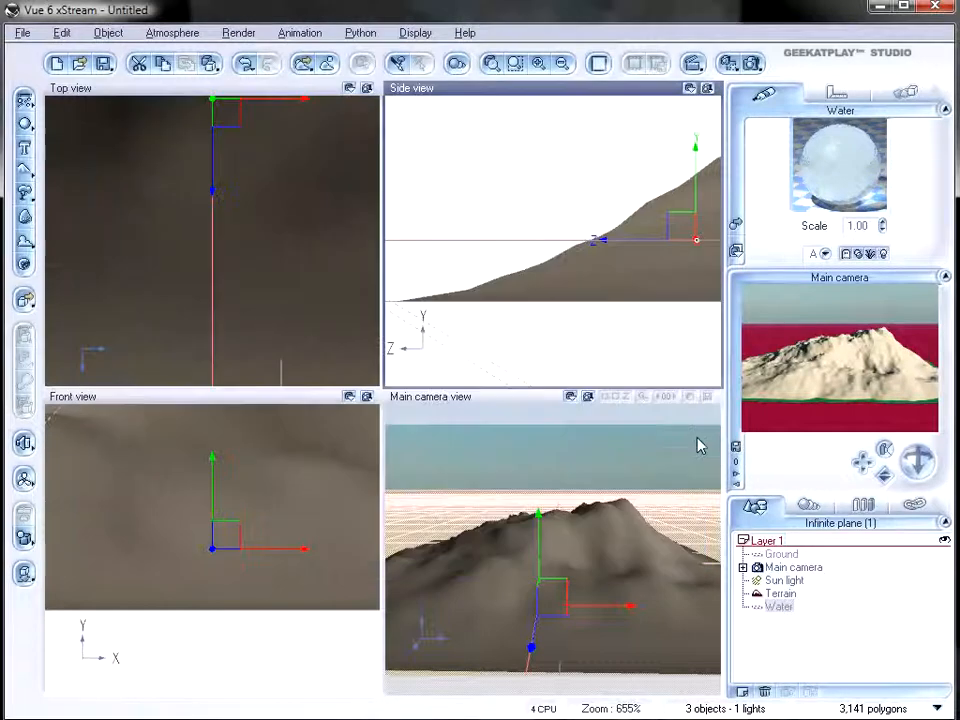
left_click(695, 441)
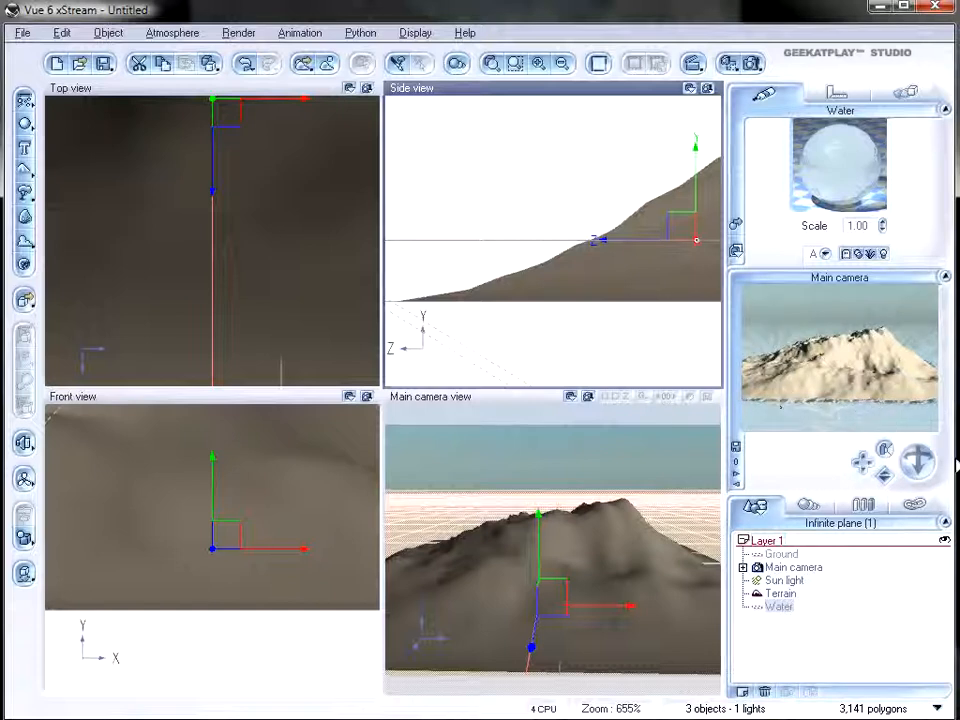
- Start a new scene with the Default Spectral Sunshine atmosphere, discarding the changes to the current scene
left_click(20, 33)
left_click(26, 50)
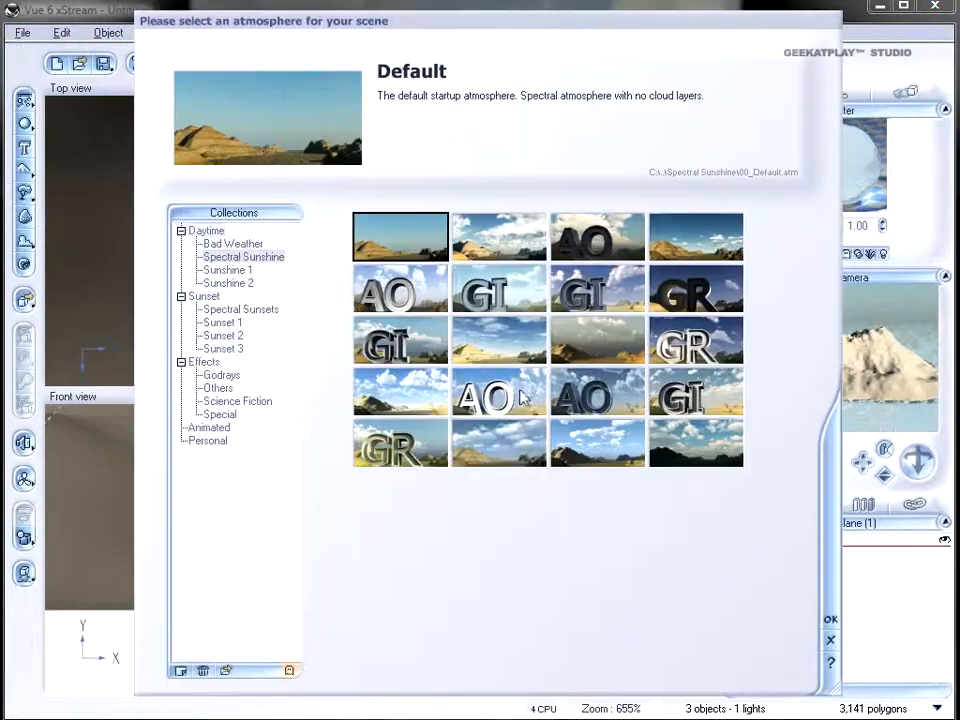
left_click(831, 619)
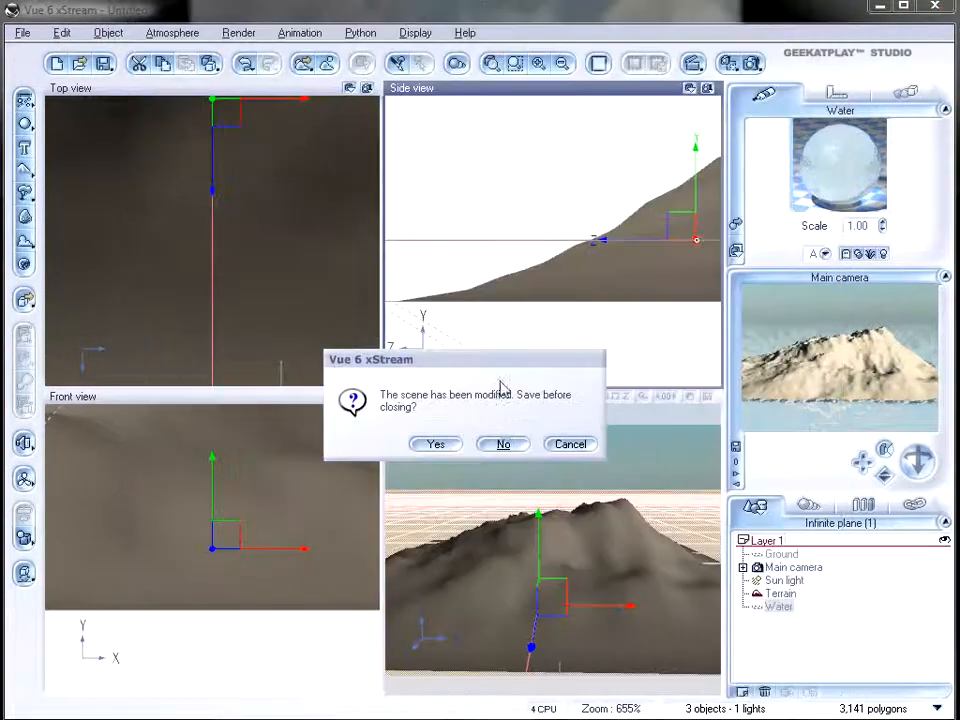
left_click(506, 444)
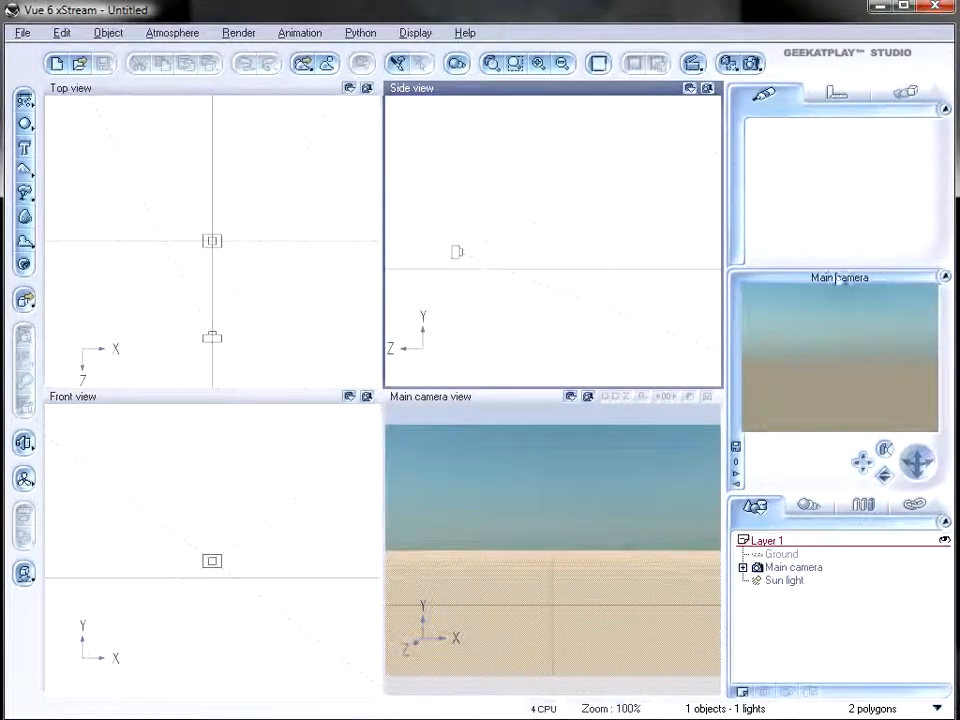
- Add a sphere and open its material's color production function for editing
left_click(24, 100)
double_click(818, 186)
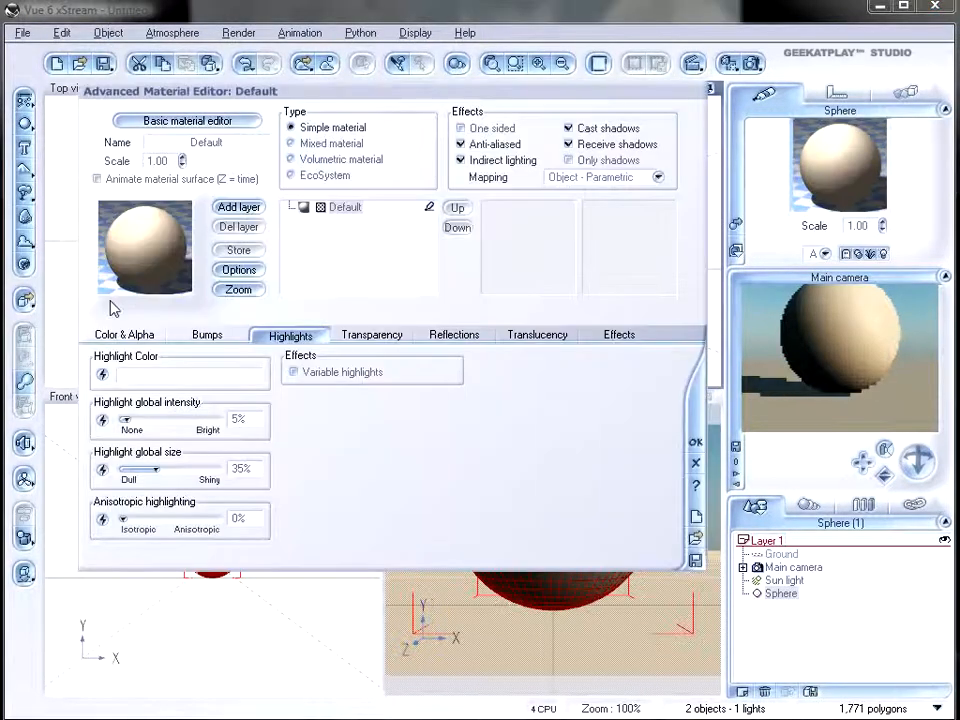
left_click(124, 334)
right_click(160, 480)
left_click(196, 487)
- Add an Object Center input node to the sphere's color function, place it above the existing nodes and accept the function
right_click(271, 207)
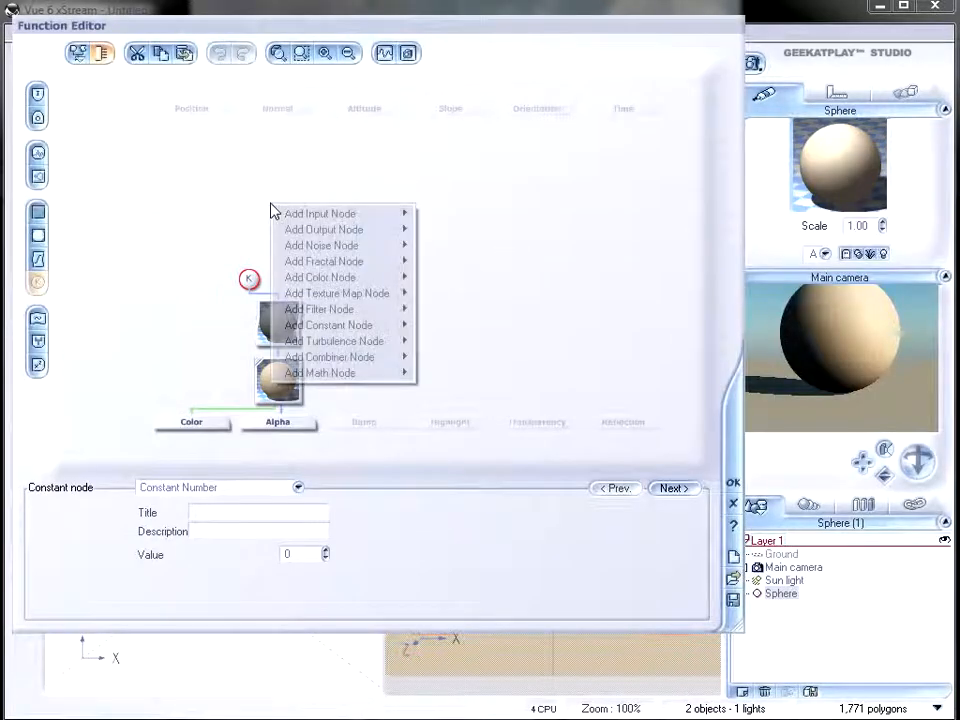
mouse_move(370, 214)
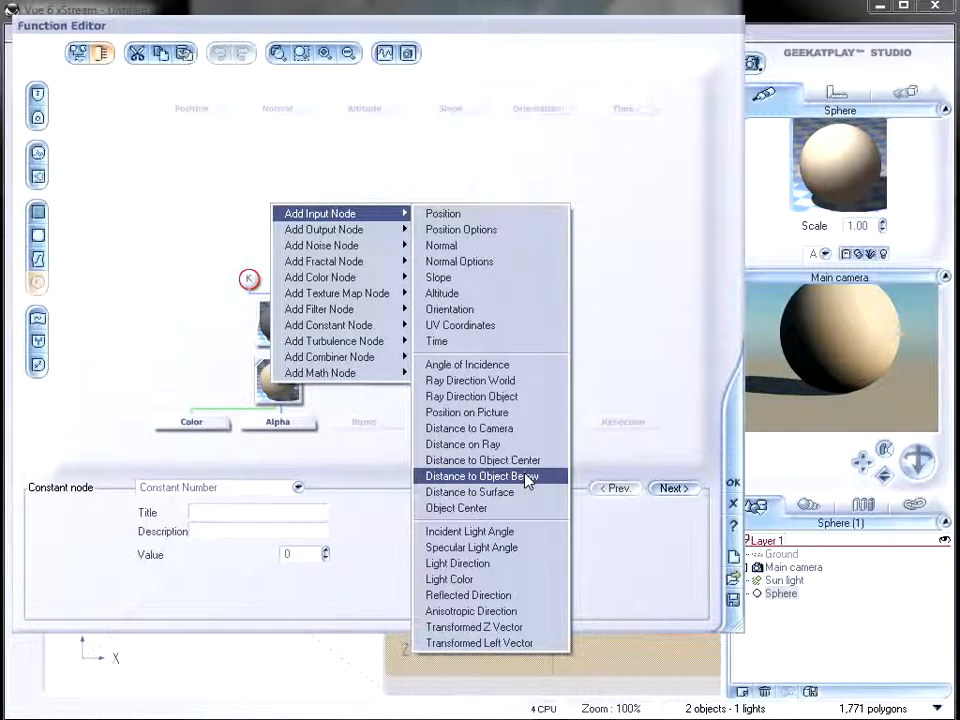
left_click(199, 620)
right_click(352, 230)
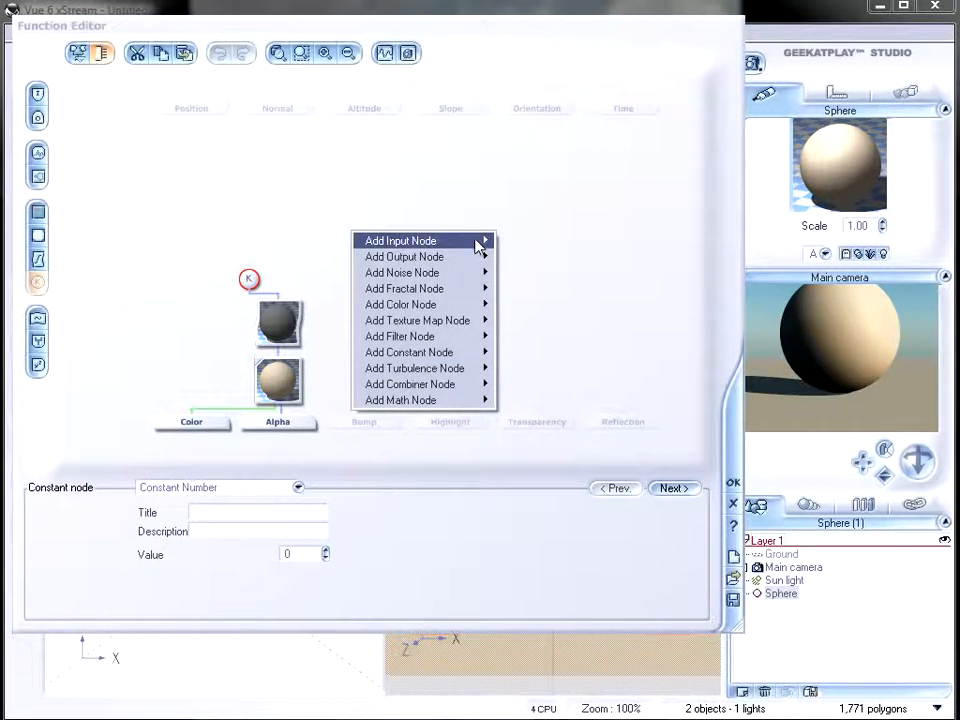
mouse_move(477, 243)
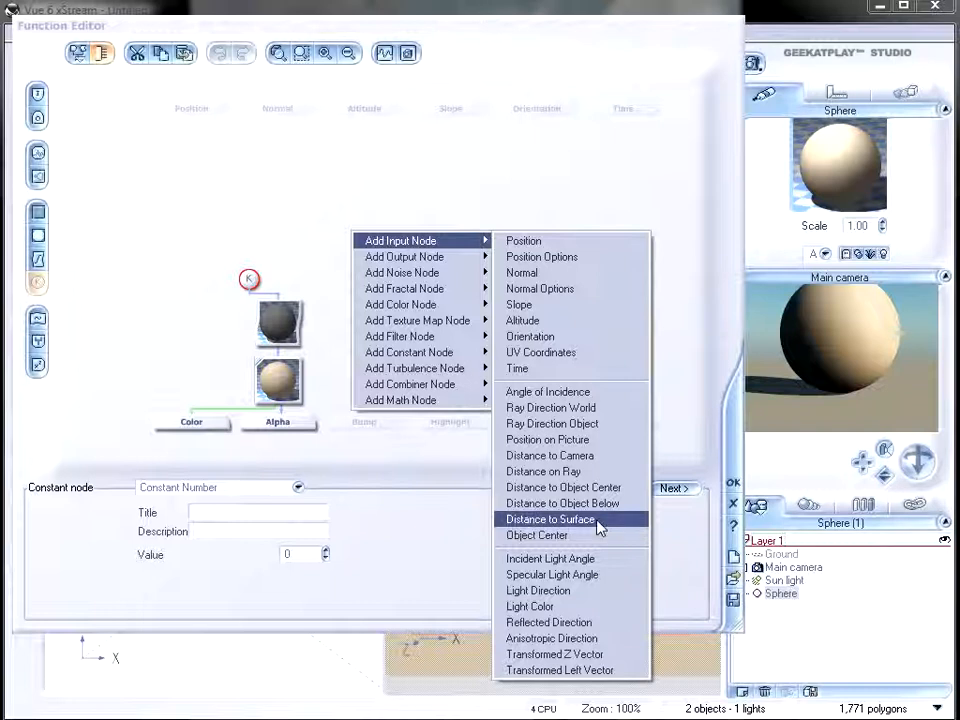
left_click(538, 536)
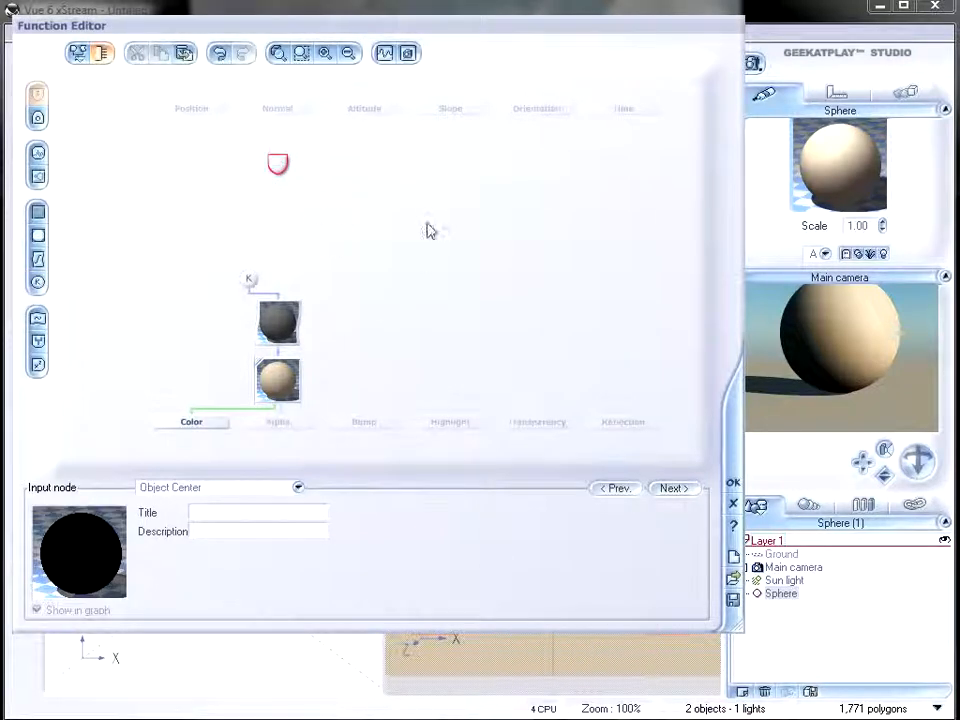
left_click(336, 262)
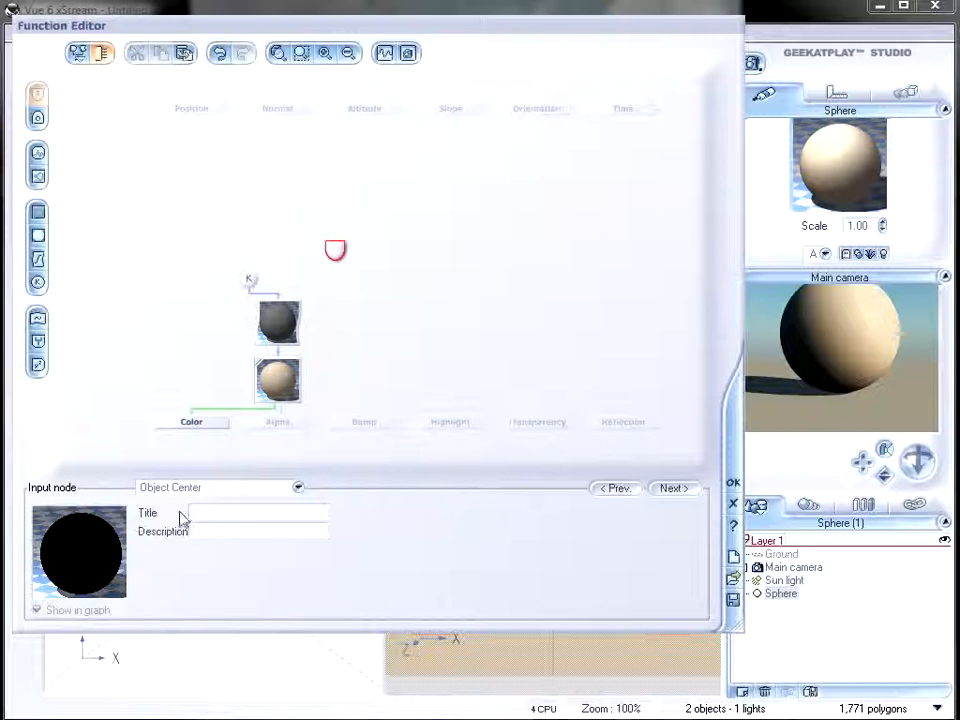
left_click(733, 483)
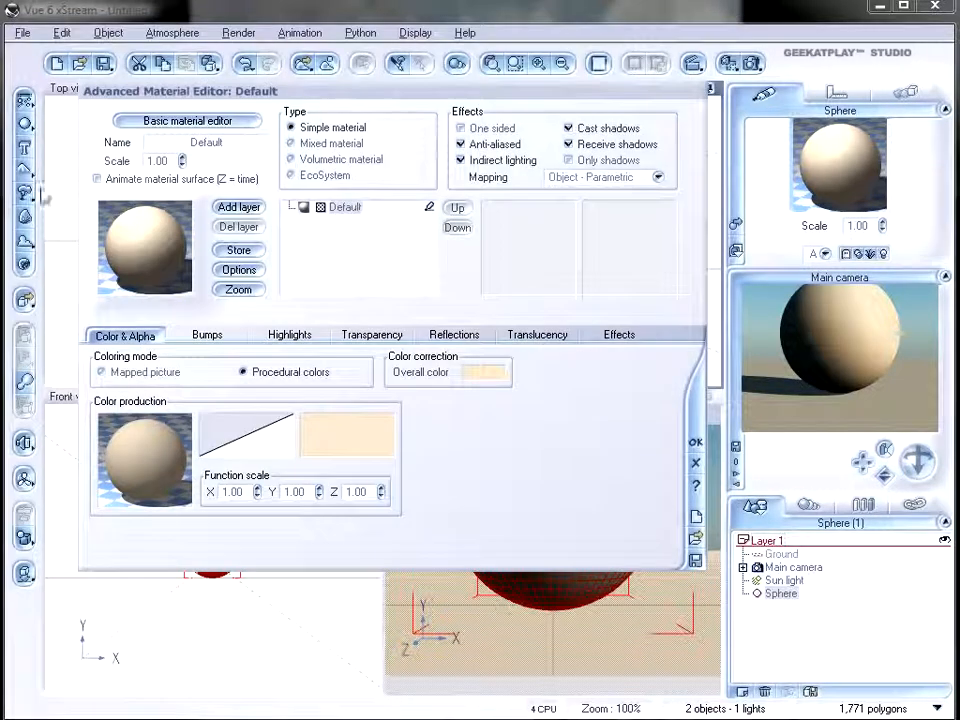
- Accept the sphere's material, delete the sphere, and add a cube flattened vertically into a thin slab on the ground
left_click(695, 441)
key("Delete")
left_click_drag(24, 100, 70, 100)
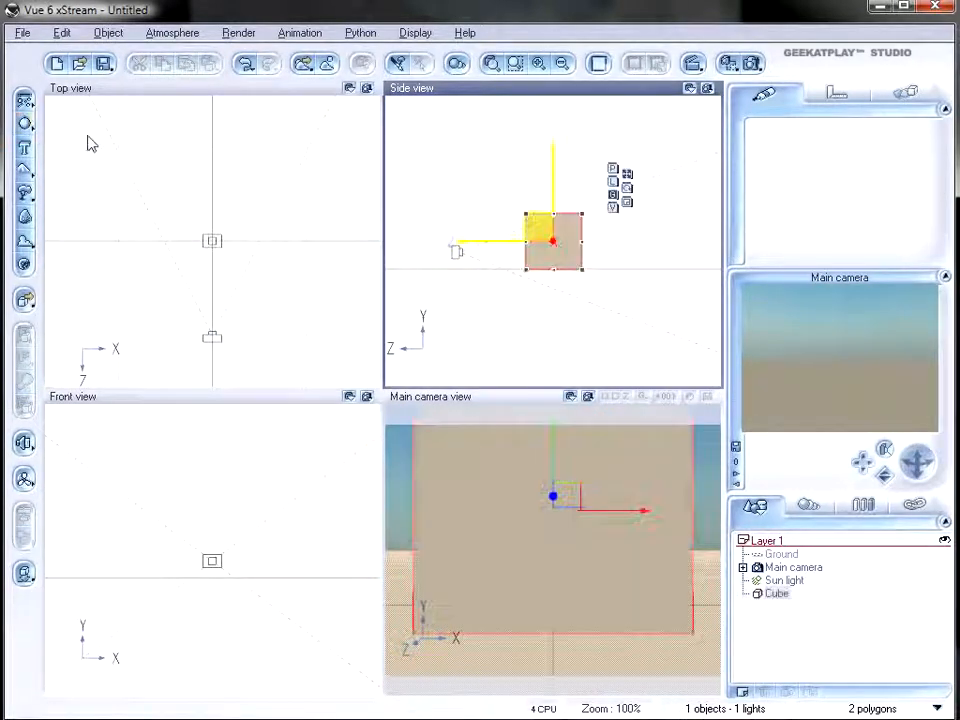
left_click_drag(561, 215, 561, 263)
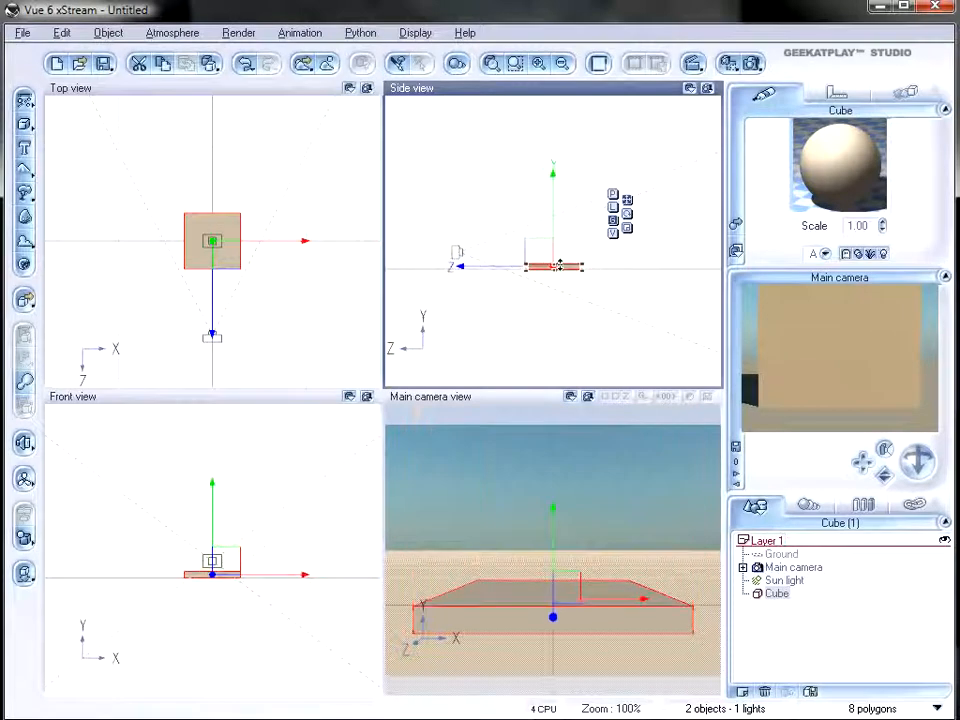
- Stretch the slab along X and Z into a large rectangular platform that reaches the main camera
left_click(222, 237)
left_click_drag(211, 213, 209, 14)
left_click_drag(241, 141, 329, 140)
left_click_drag(180, 144, 57, 144)
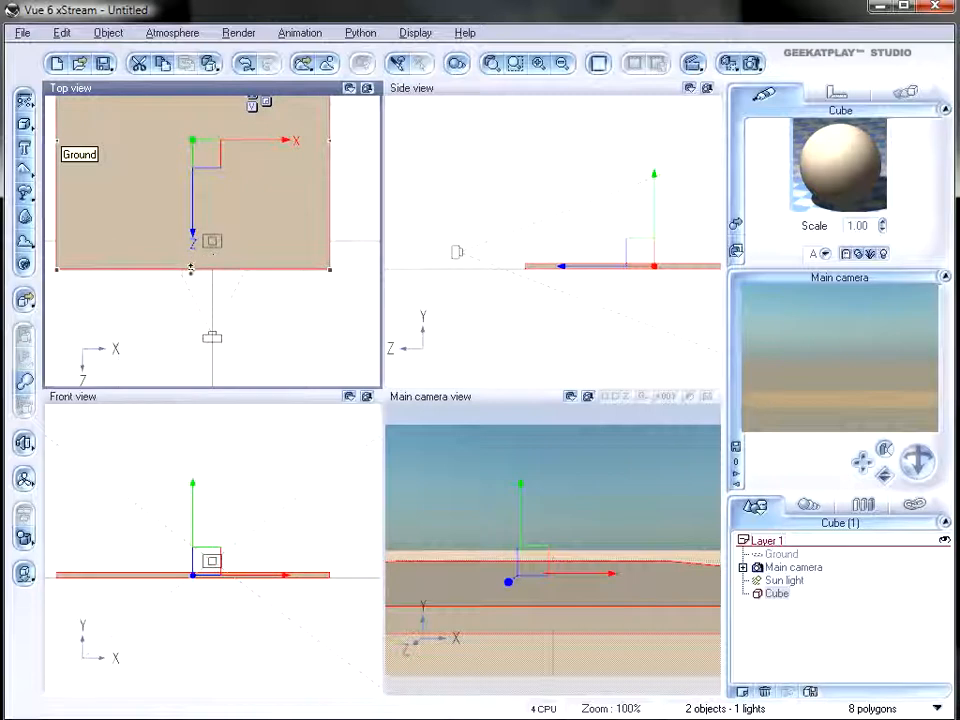
left_click_drag(190, 268, 190, 339)
left_click_drag(535, 289, 581, 302)
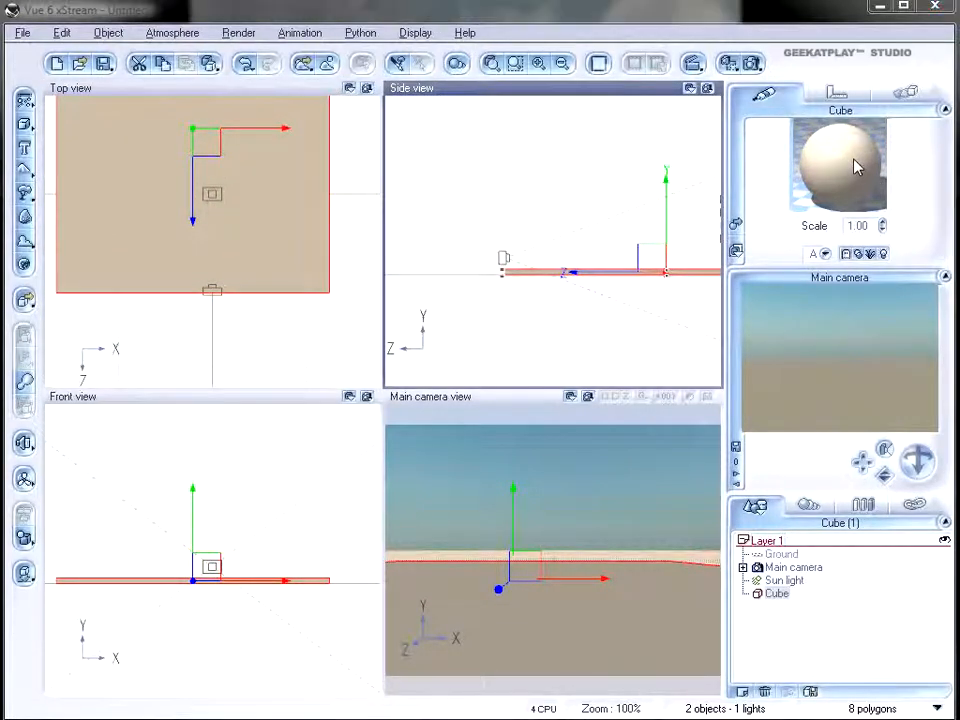
- Turn the slab's material into an EcoSystem, add a rock with color variations, populate it and accept the material
double_click(855, 167)
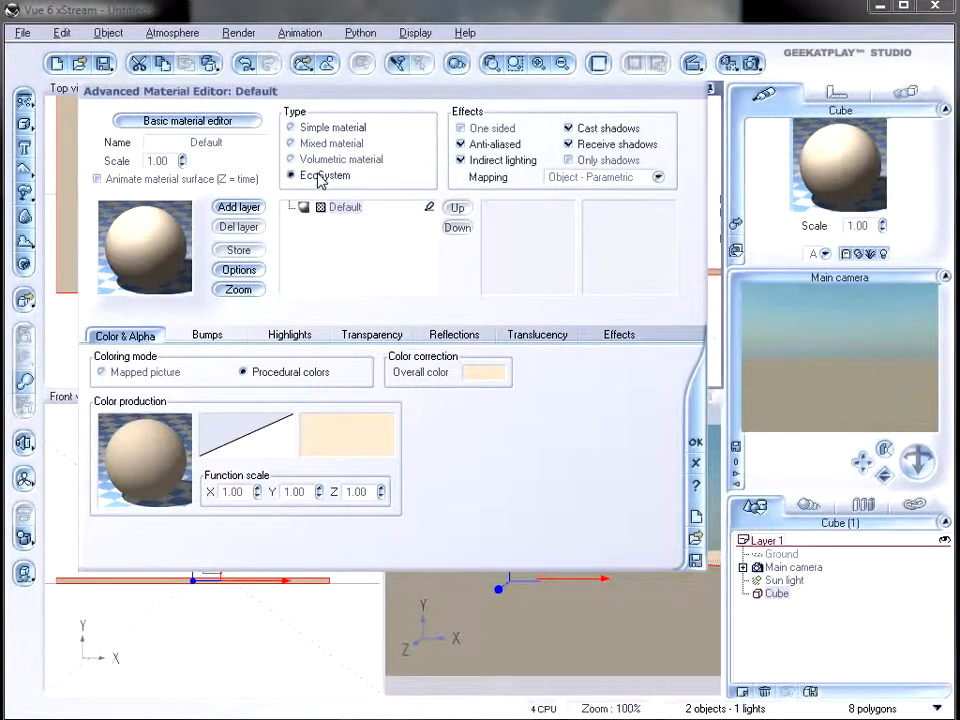
left_click(312, 175)
left_click(280, 587)
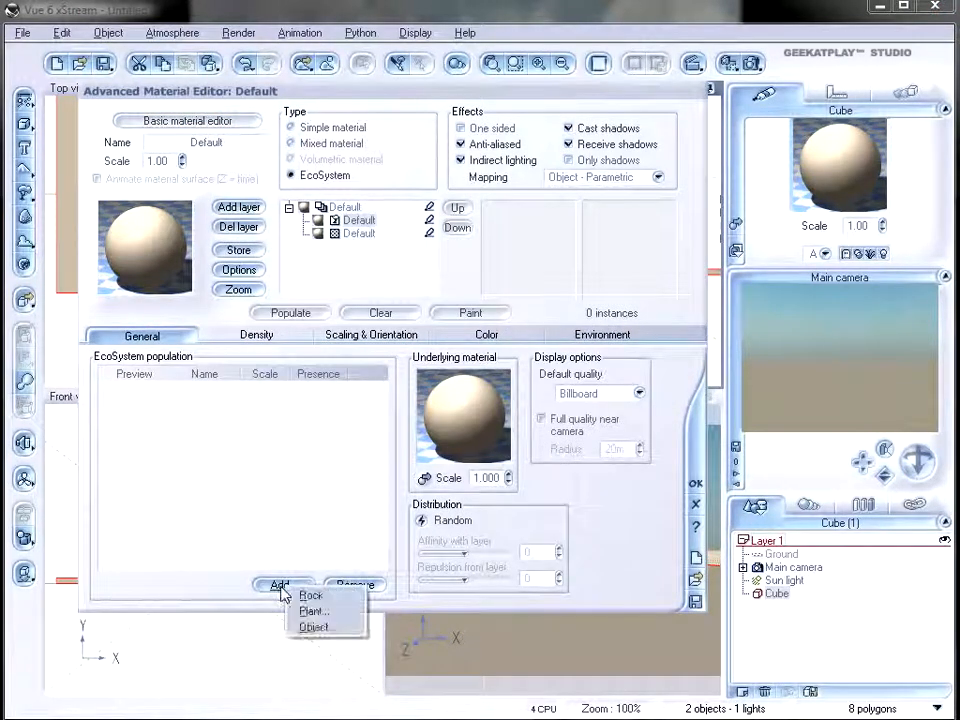
left_click(318, 596)
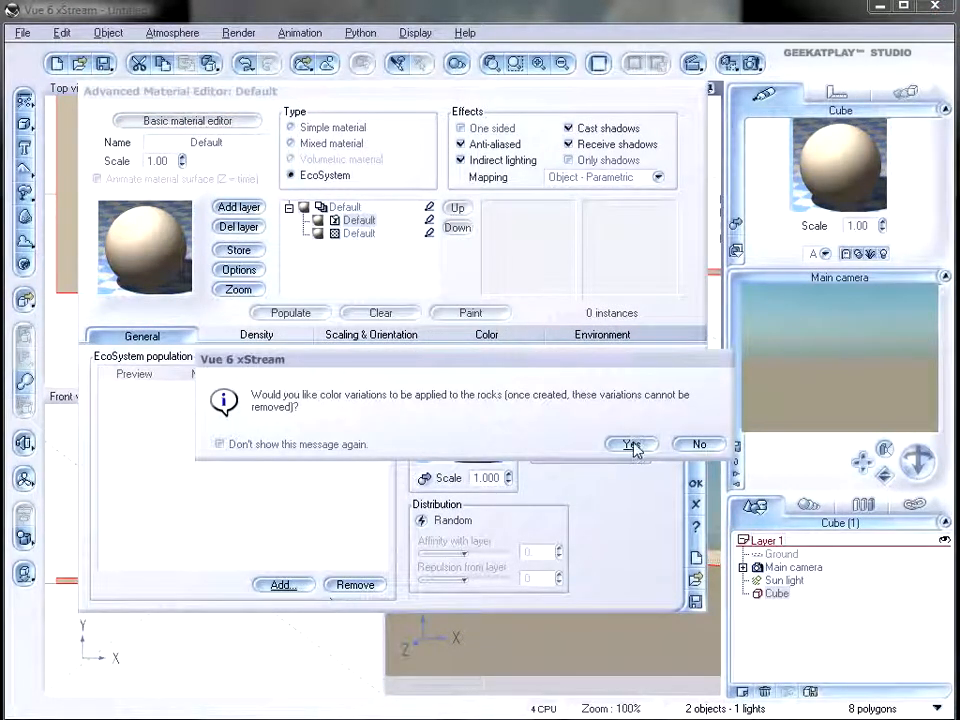
left_click(632, 446)
left_click(285, 313)
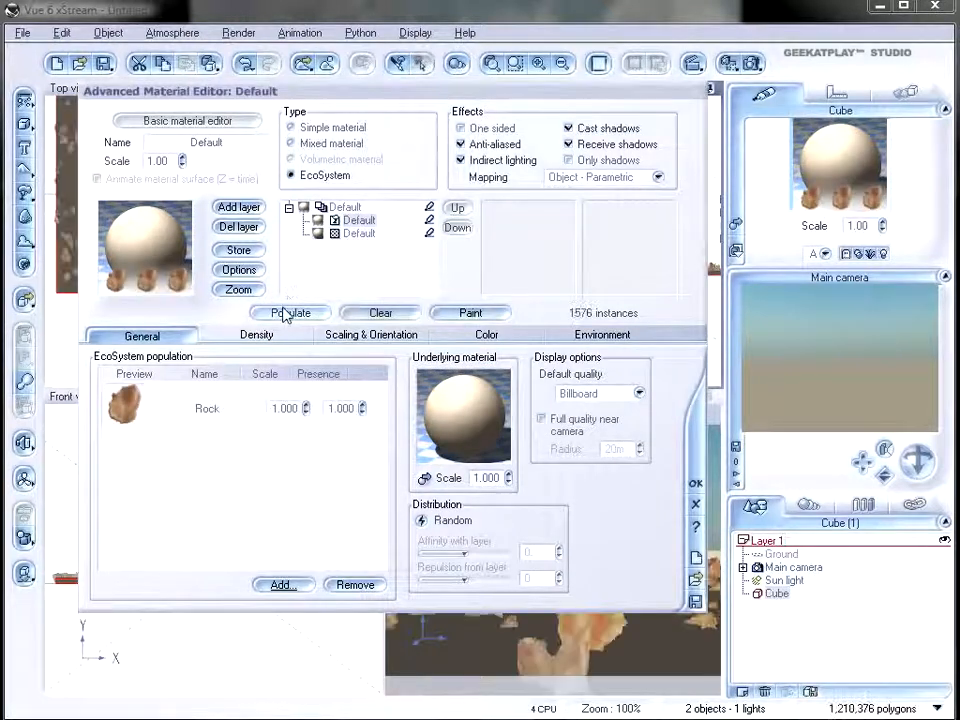
left_click(694, 484)
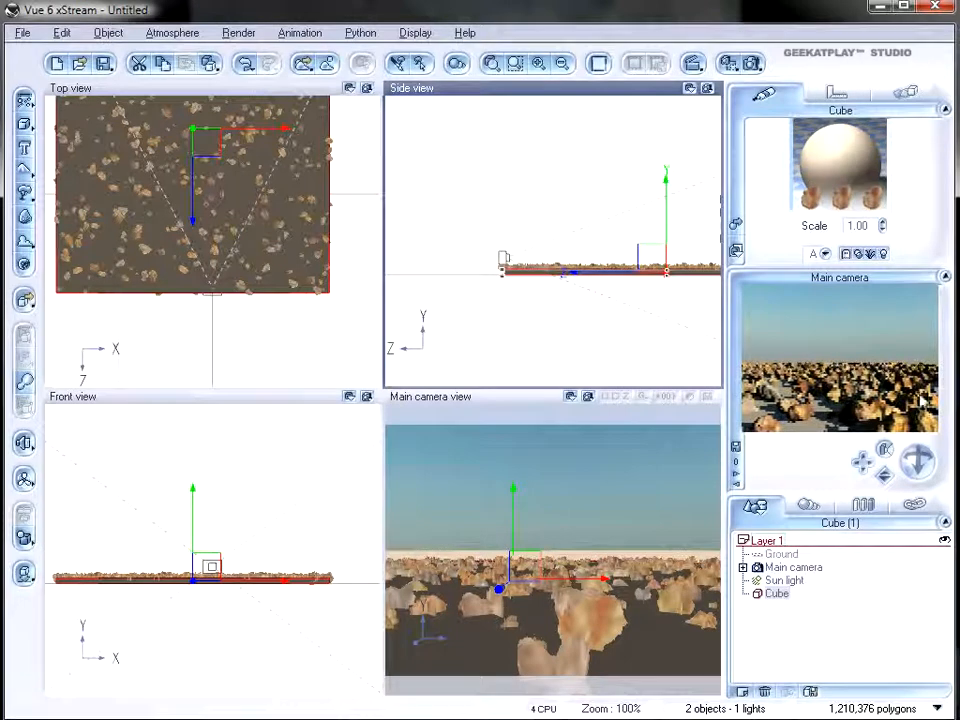
- Open the Chipped EcoSystem material's color production function for editing
left_click(806, 505)
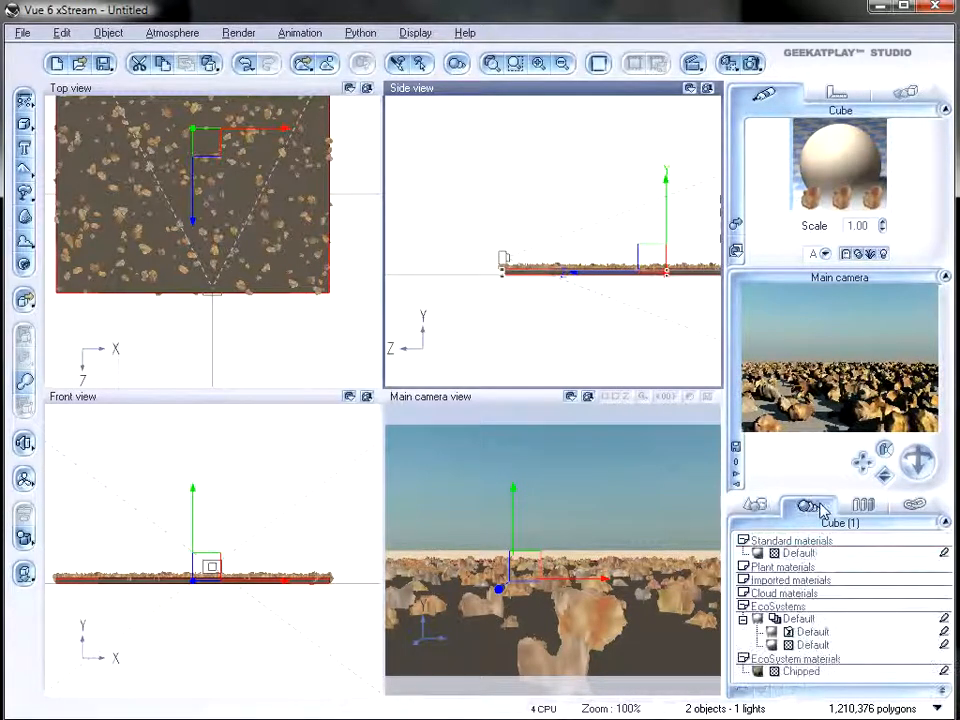
double_click(759, 679)
left_click_drag(454, 409, 439, 81)
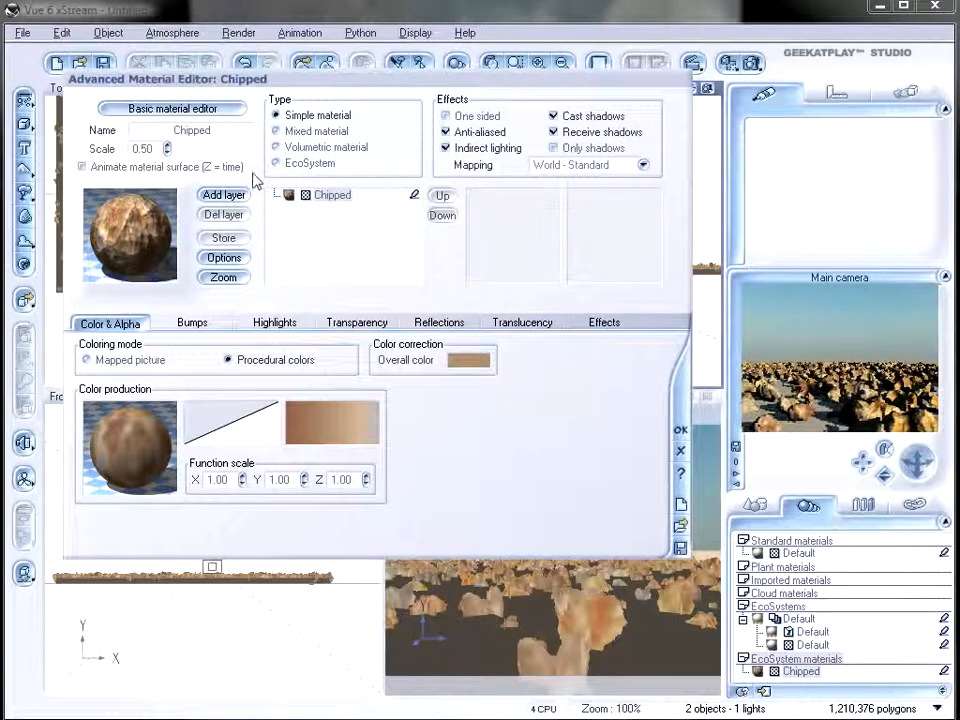
right_click(148, 434)
left_click(190, 439)
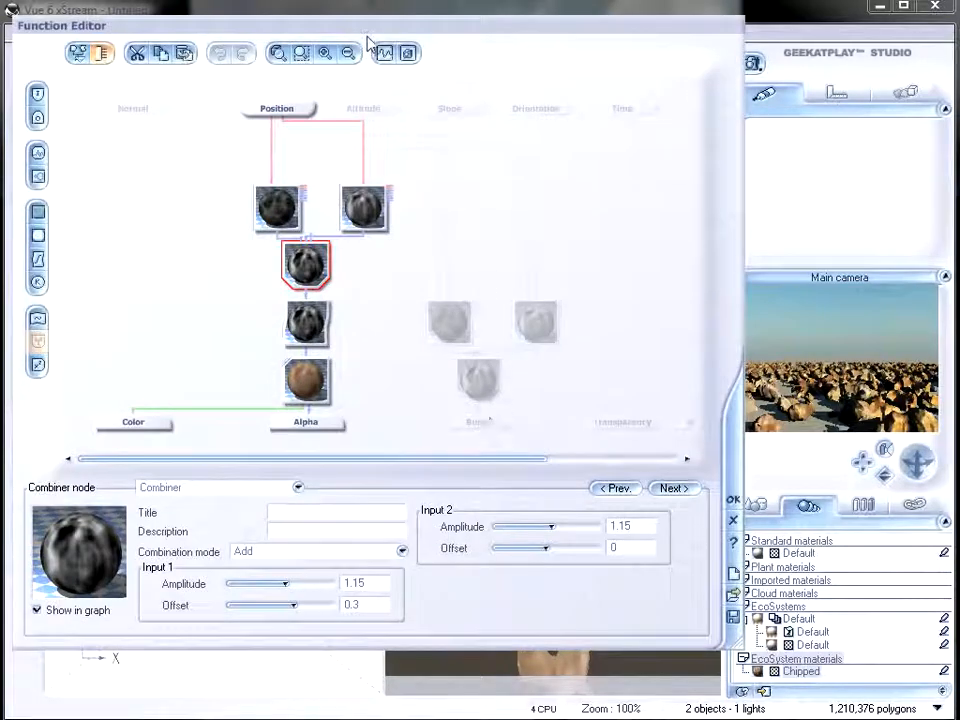
left_click_drag(367, 44, 445, 38)
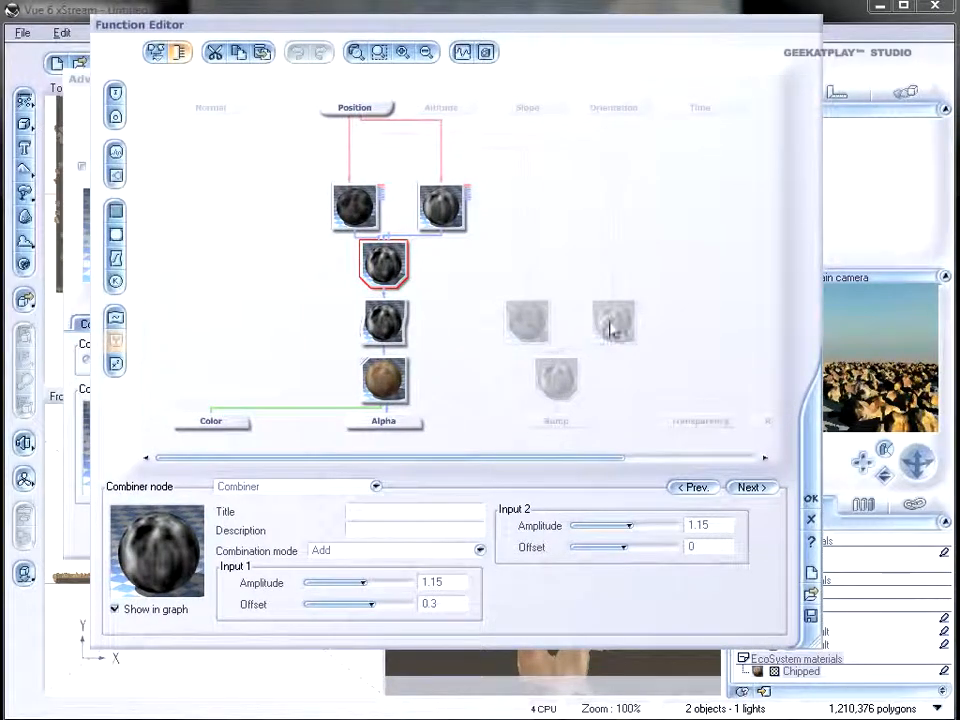
- Delete the two fractal nodes, the combiner and the two nodes below it that feed the Chipped material's Color output
left_click(443, 207)
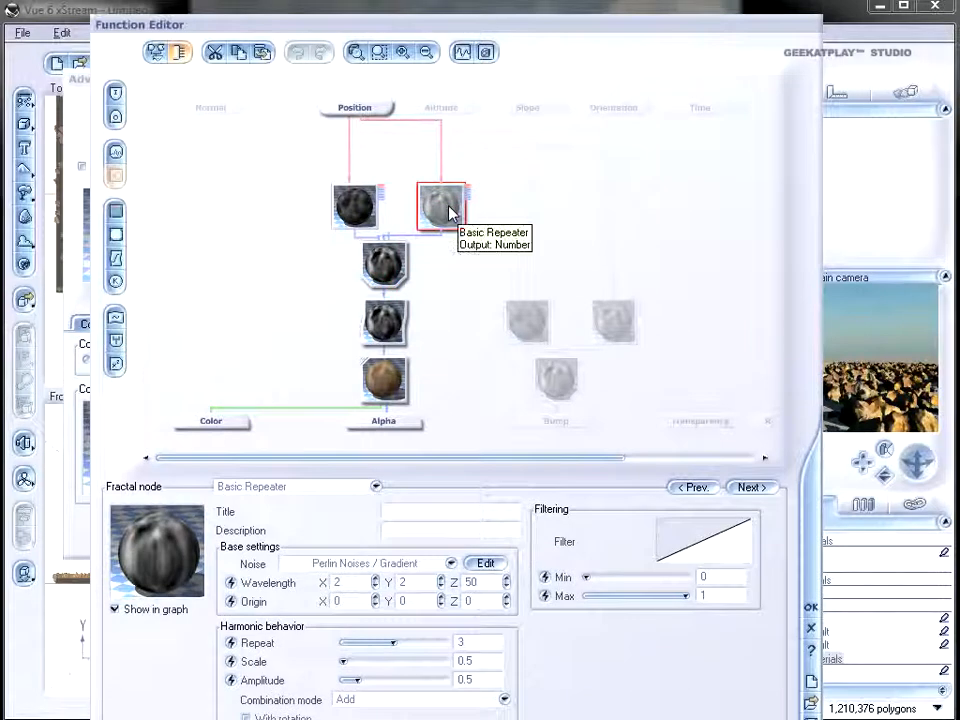
key("Delete")
left_click(345, 210)
key("Delete")
left_click(386, 268)
key("Delete")
left_click(393, 318)
key("Delete")
left_click(386, 376)
key("Delete")
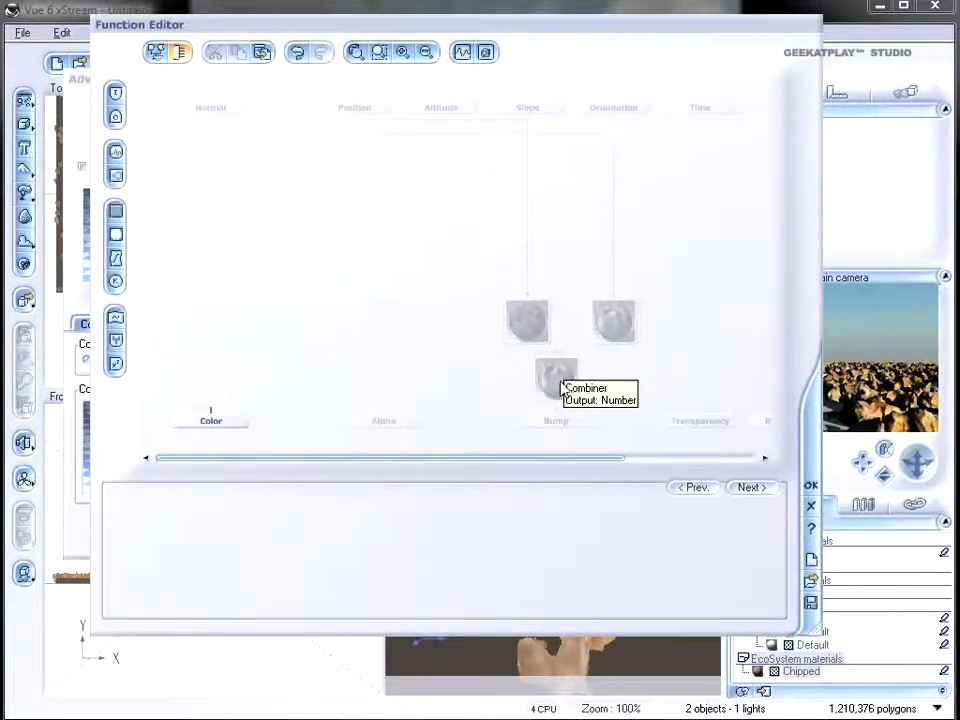
- Delete the three remaining nodes above the Bump output and shift the Color output slightly toward the Alpha output
left_click(555, 376)
key("Delete")
left_click(535, 325)
key("Delete")
left_click(613, 325)
key("Delete")
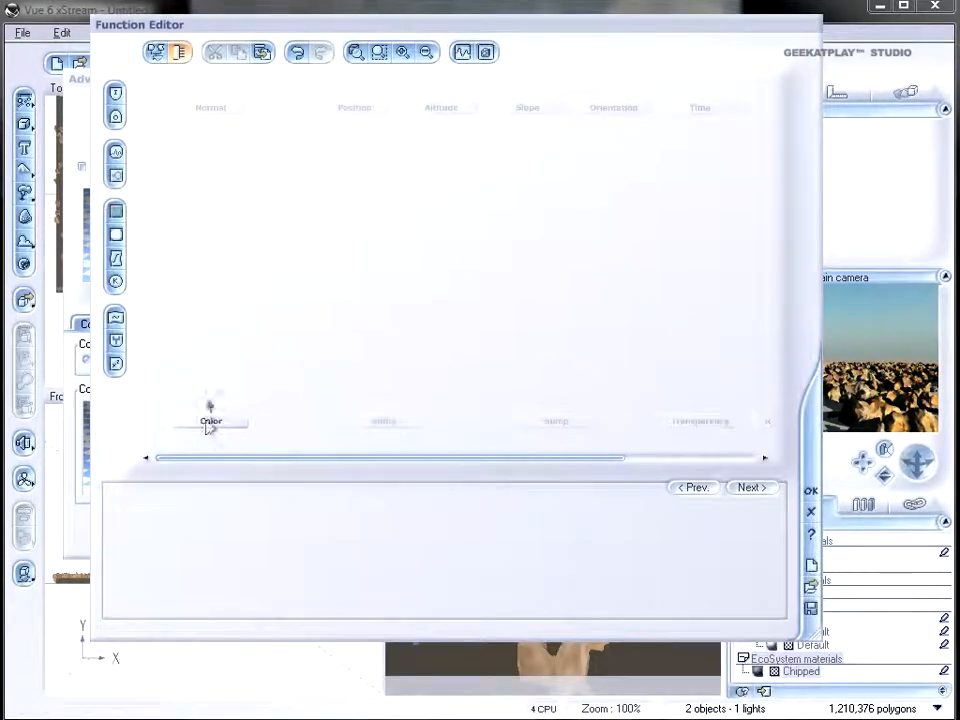
left_click_drag(206, 428, 268, 428)
left_click(298, 338)
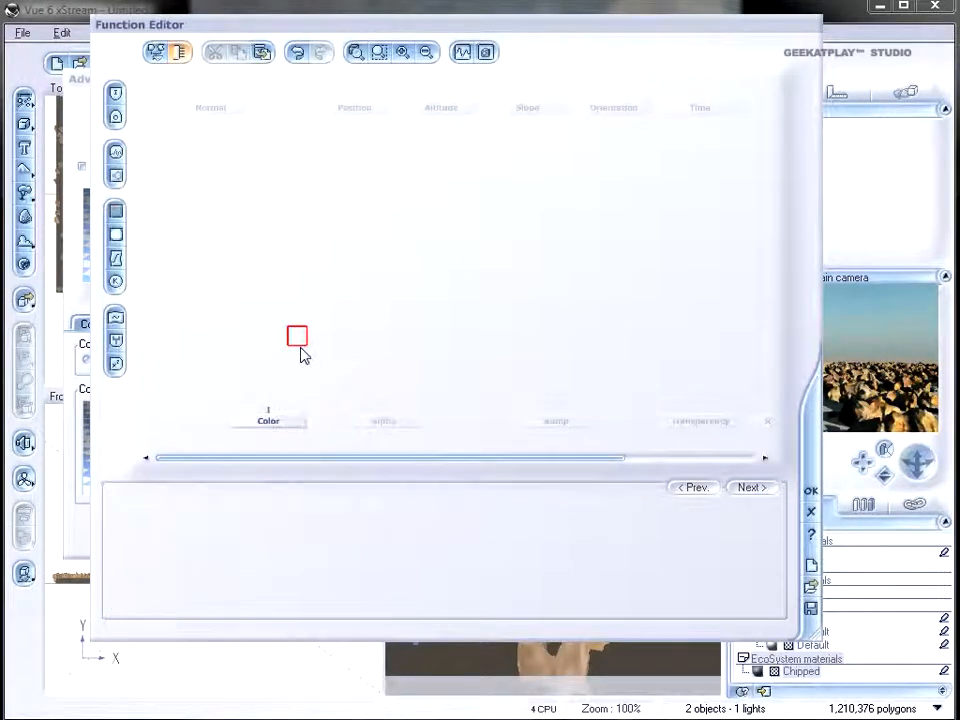
left_click(117, 235)
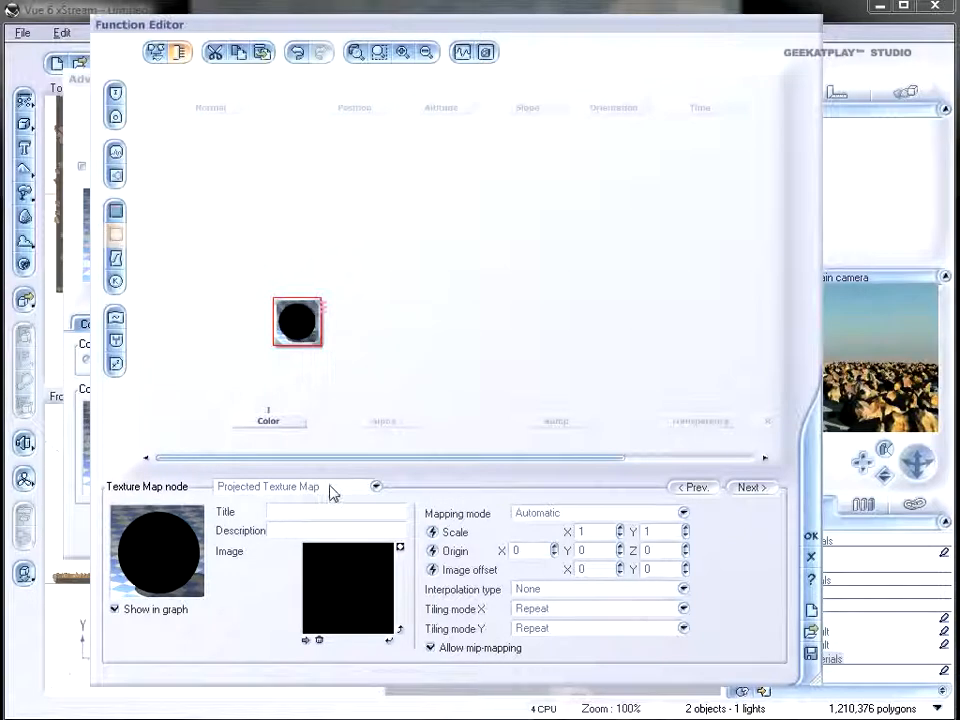
key("Delete")
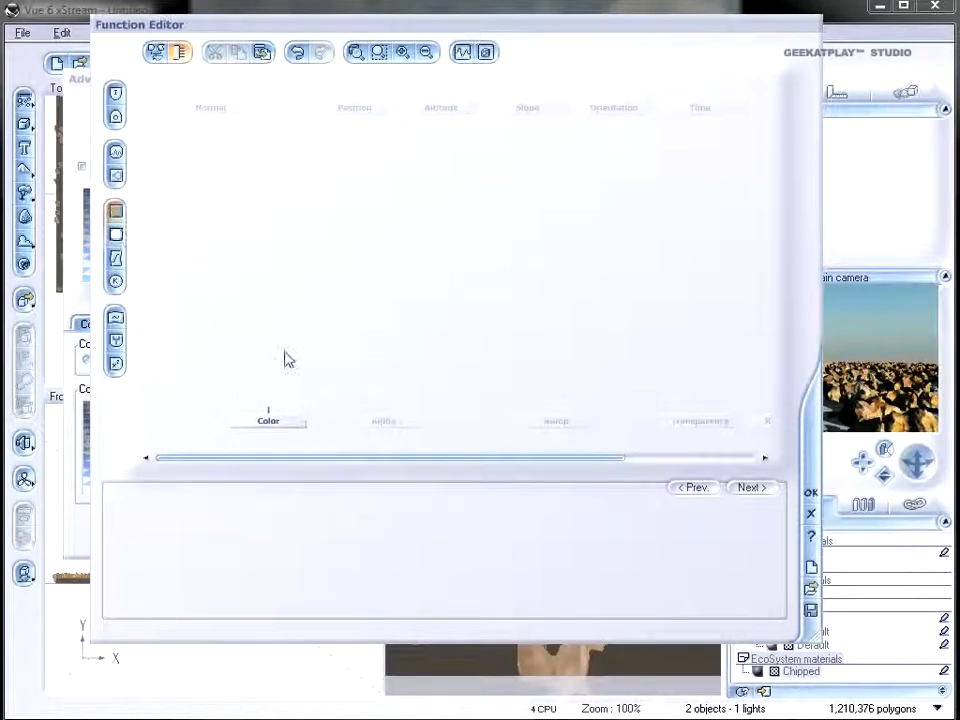
- Add a color node to the Color output, place it above the output and make it a 2 Color Output node
left_click(268, 420)
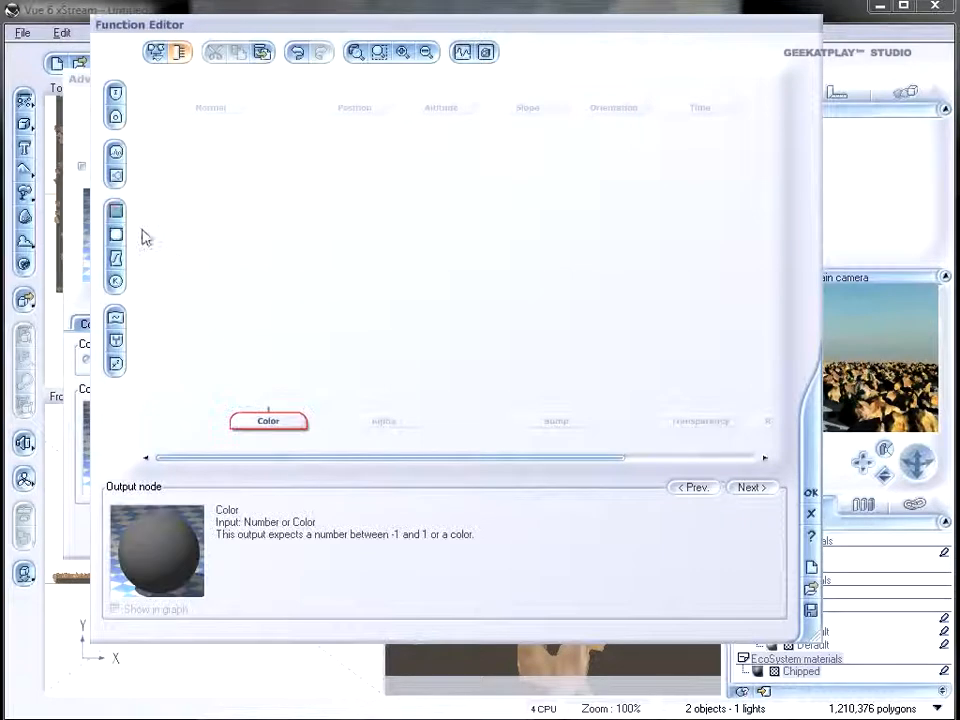
left_click(116, 211)
left_click_drag(277, 384, 315, 319)
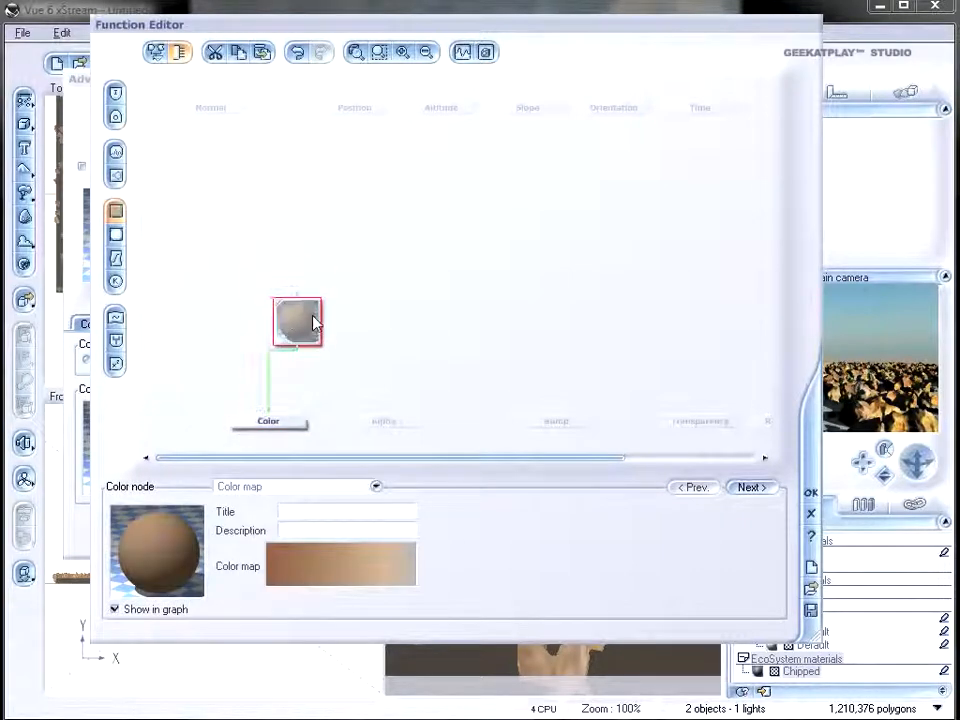
left_click(375, 486)
left_click(259, 537)
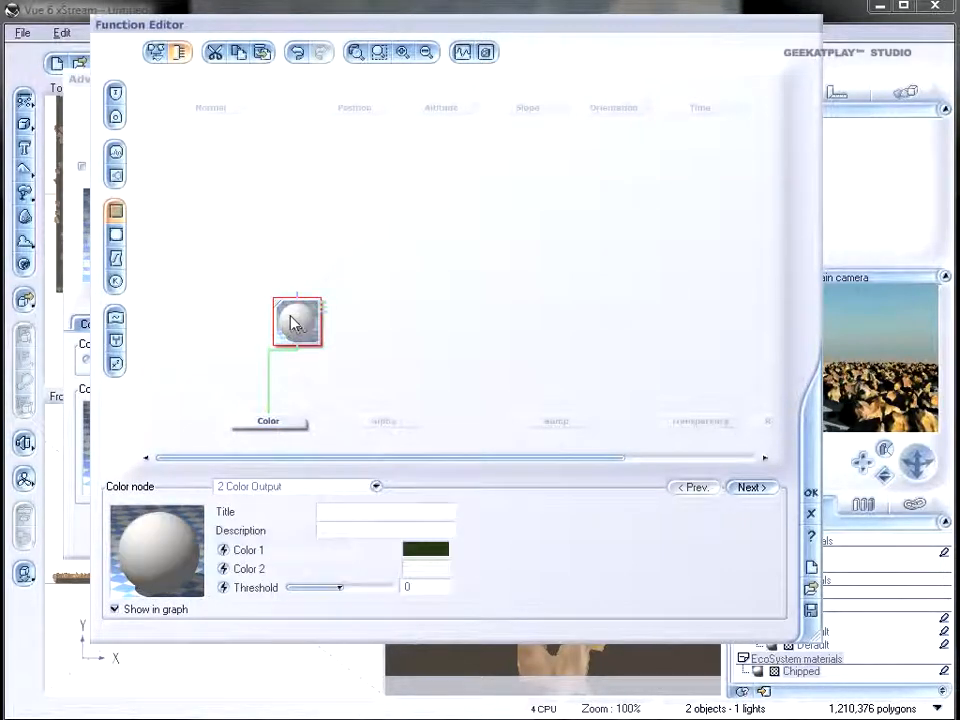
left_click_drag(299, 322, 326, 322)
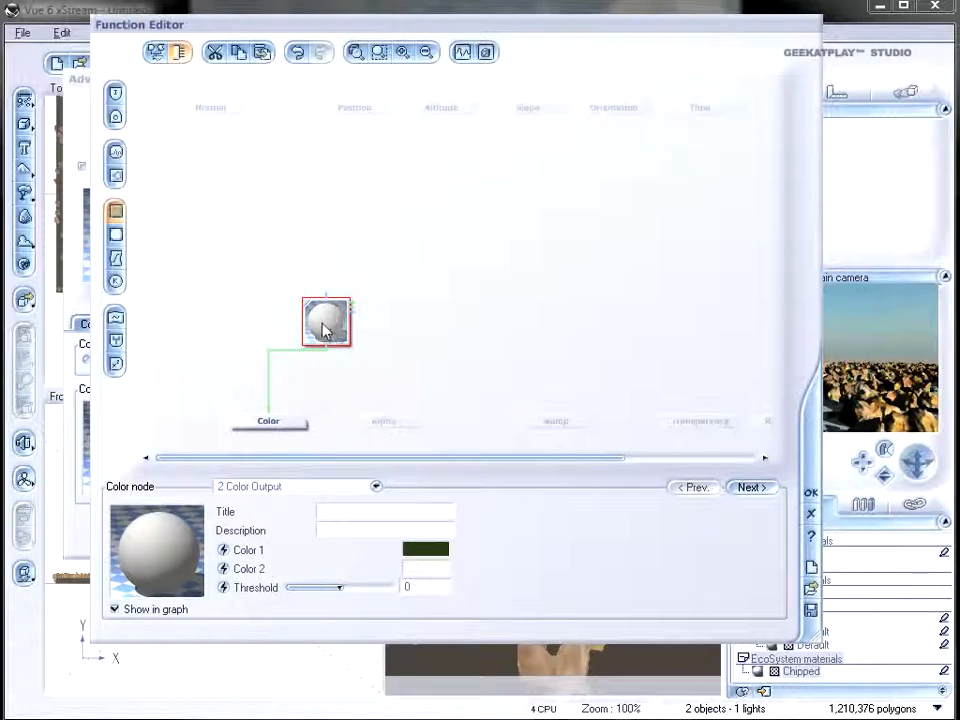
- Add an input node above the 2 Color Output node and set its type to Object Center
left_click(305, 204)
left_click(117, 96)
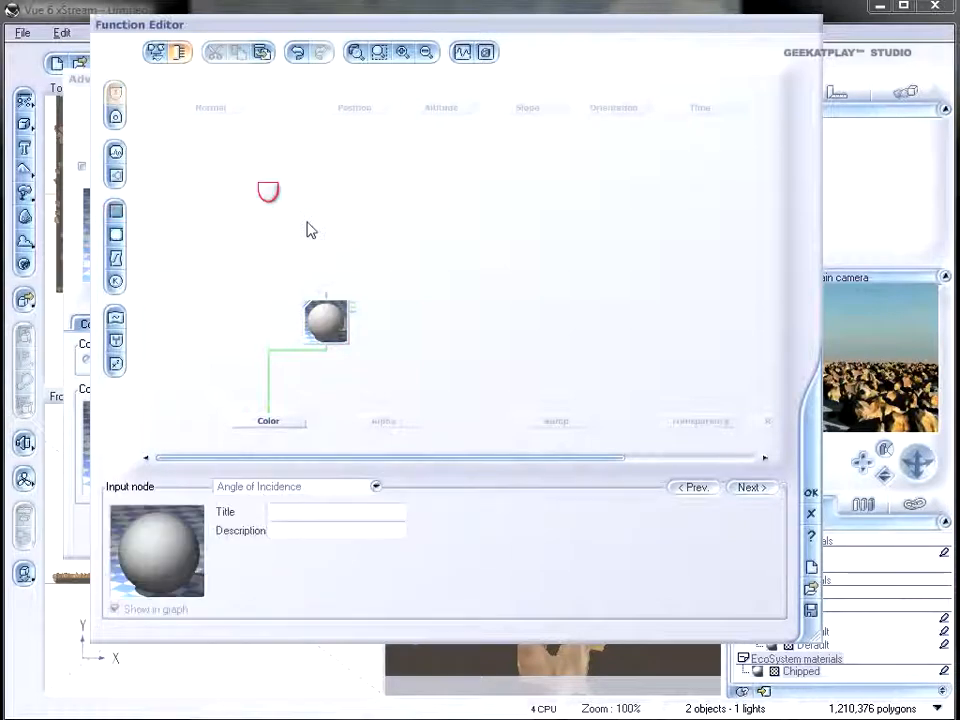
left_click(358, 489)
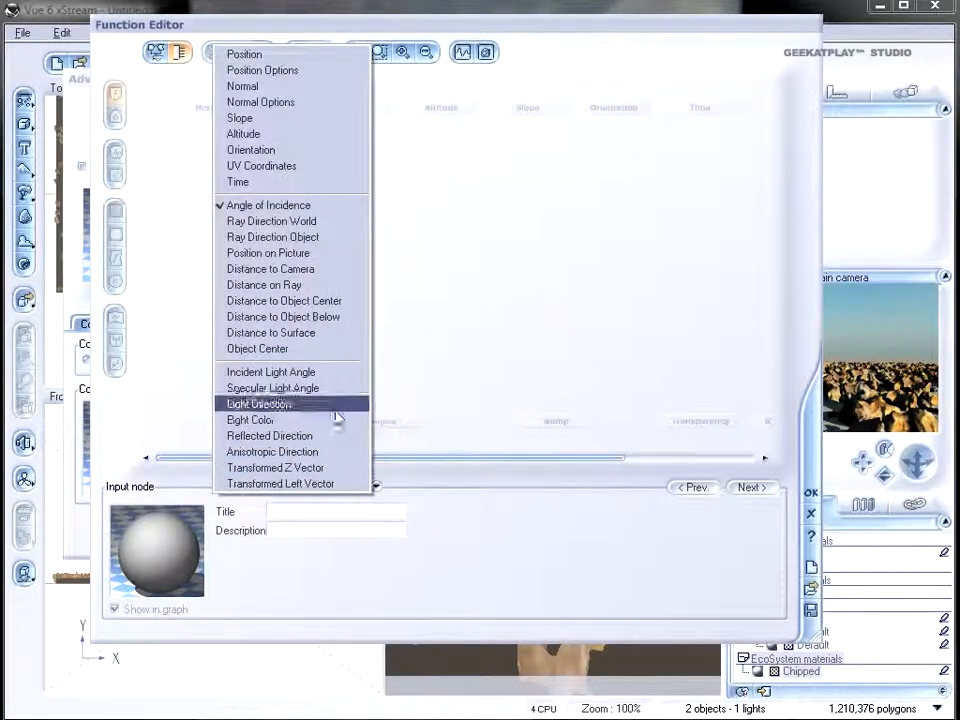
left_click(330, 350)
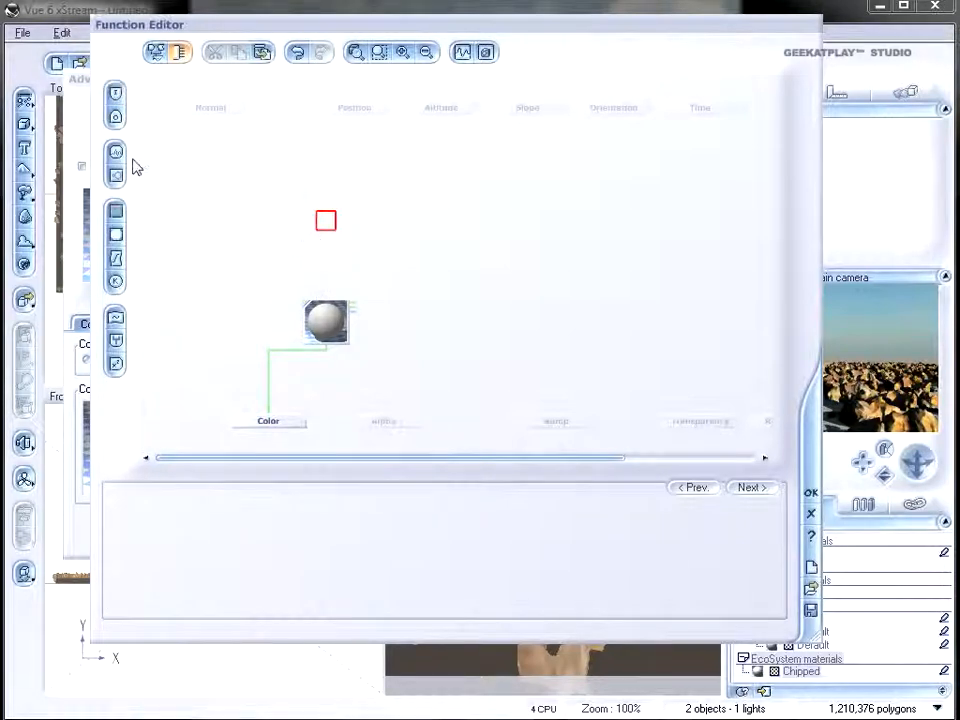
- Add a Perlin noise node, replace its Position input with Object Center and link it to the 2 Color Output node
left_click(116, 151)
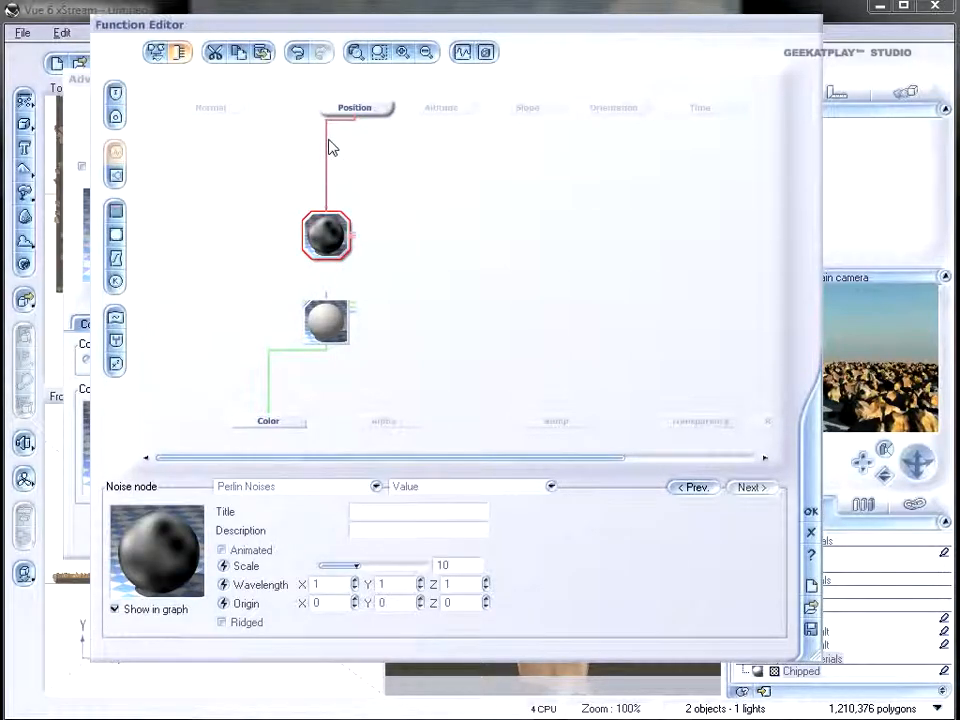
left_click(329, 146)
key("Delete")
left_click_drag(326, 207, 295, 168)
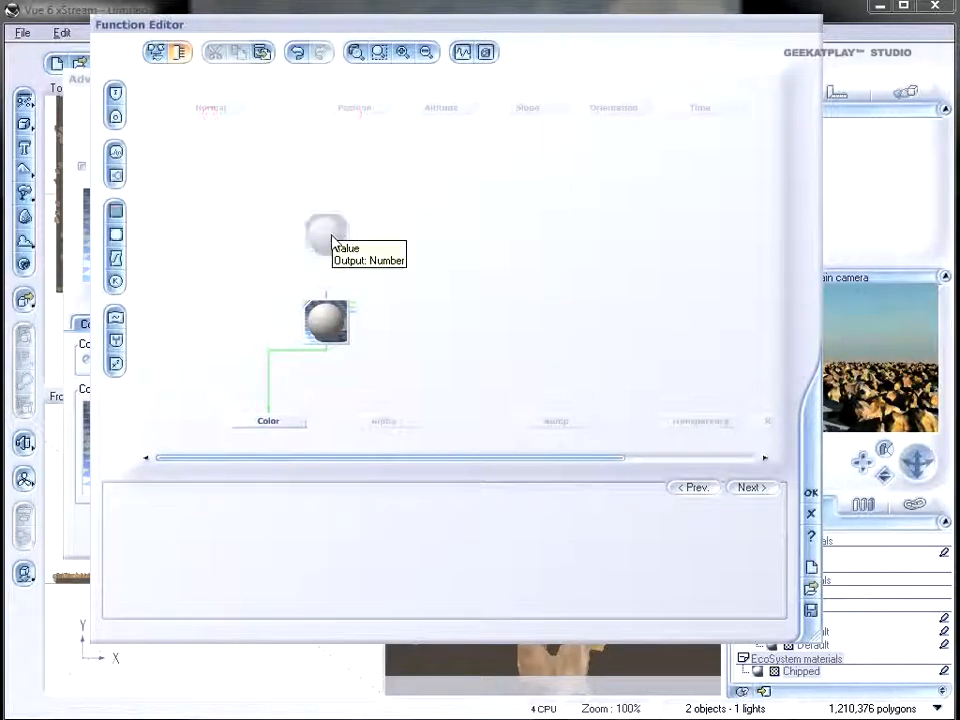
left_click(330, 236)
left_click_drag(326, 294, 327, 246)
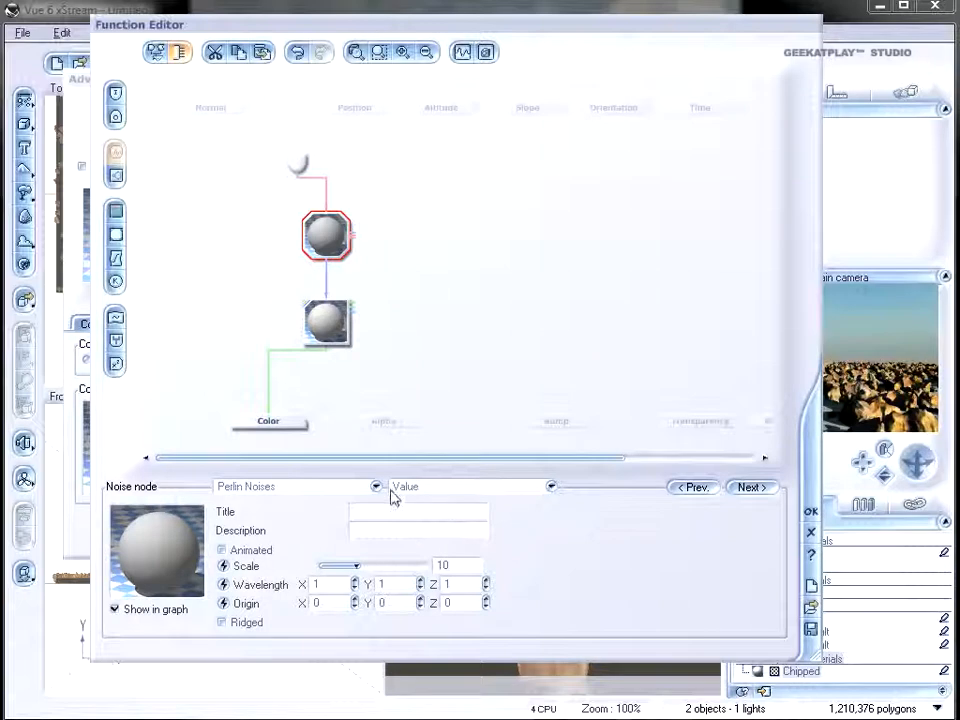
- Shift the noise node and the 2 Color Output node sideways to line them up more closely with the Color output
left_click(326, 209)
left_click(331, 242)
left_click(331, 320)
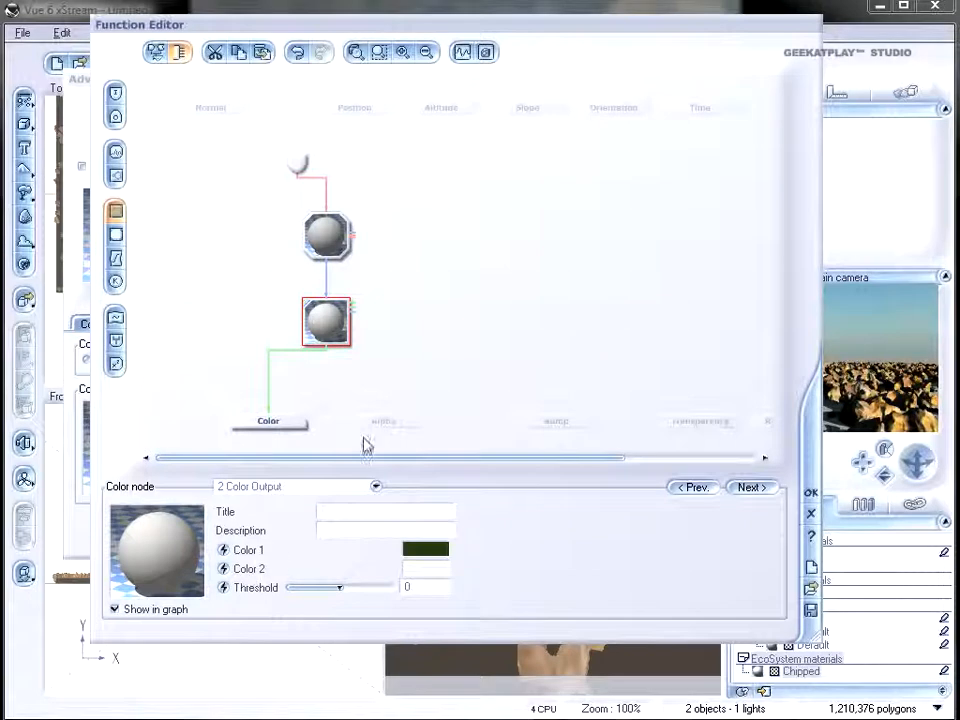
left_click_drag(326, 236, 269, 236)
left_click_drag(318, 328, 287, 330)
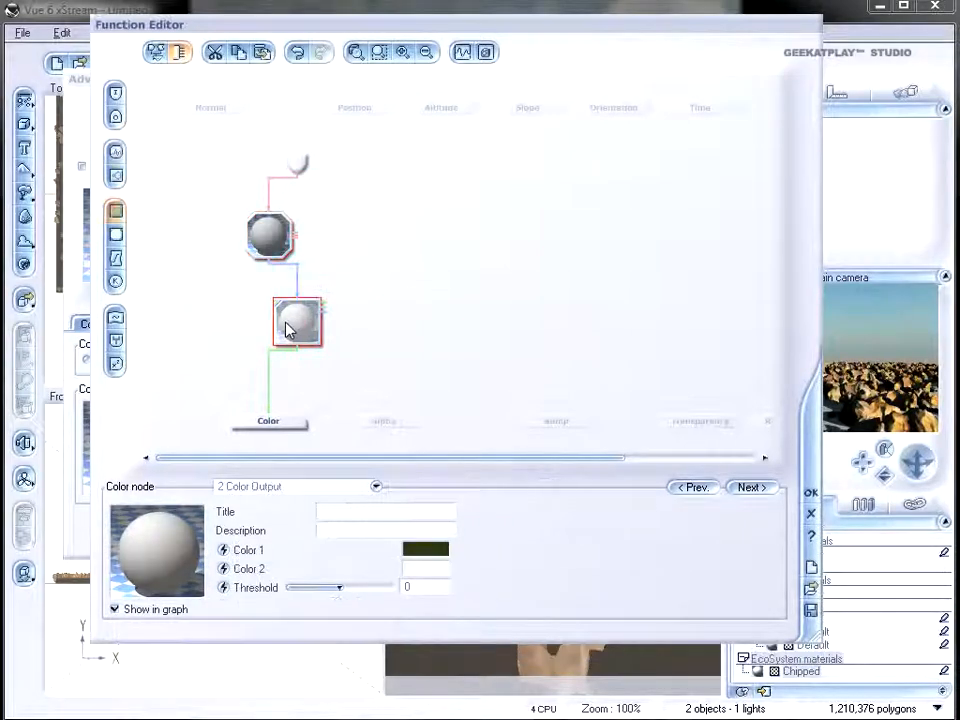
- Add a separate color node beside the noise node and make it a Color map
left_click(410, 250)
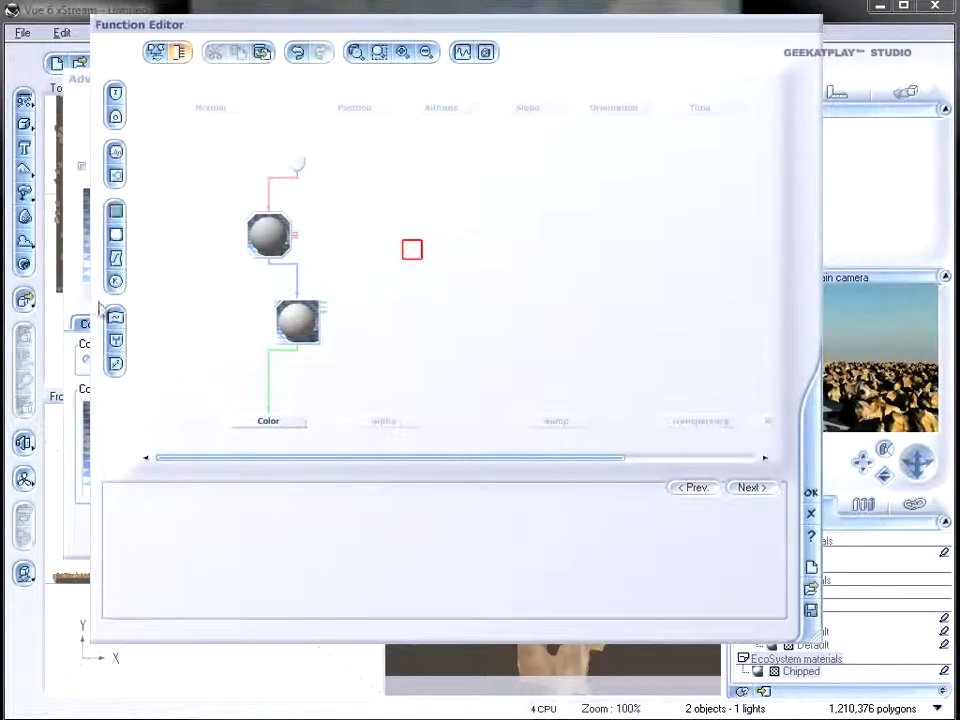
left_click(115, 210)
left_click(412, 240)
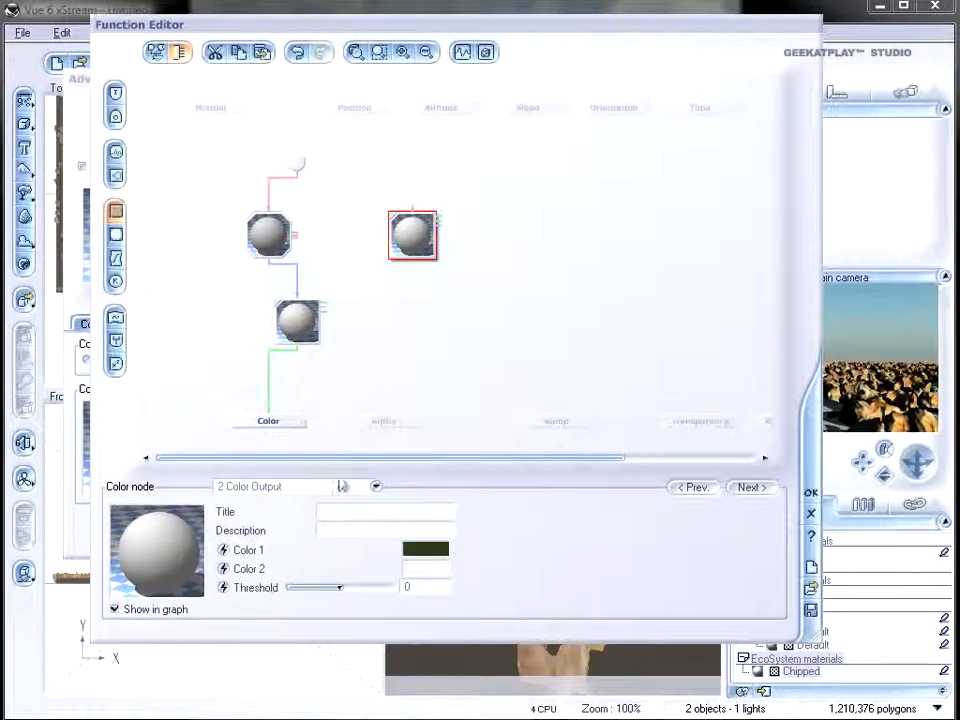
left_click(310, 489)
left_click(285, 521)
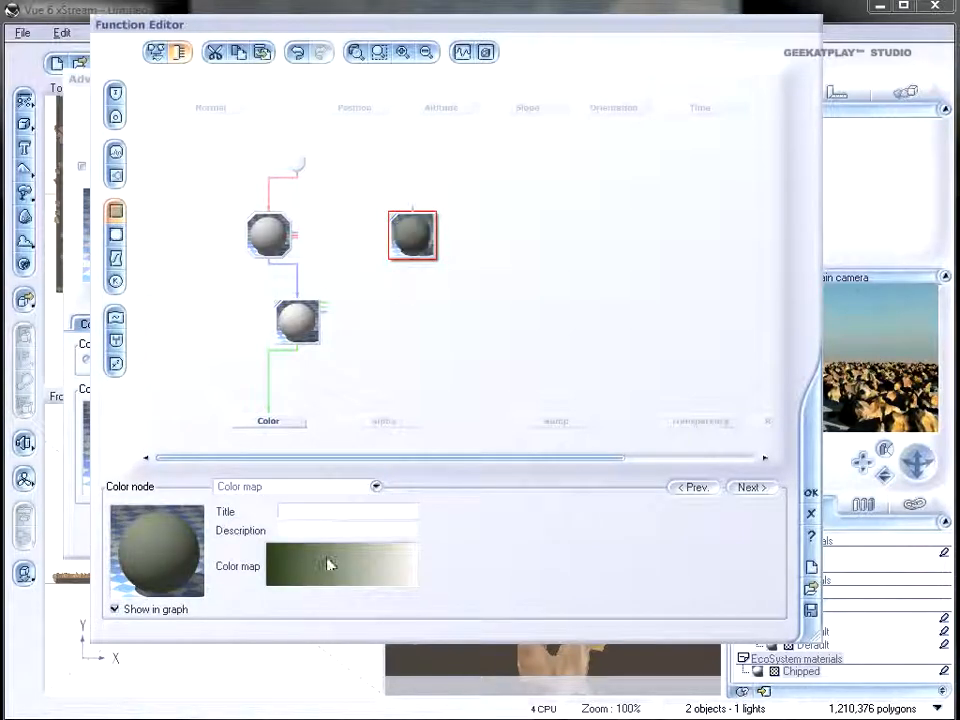
- Add a second color map node below the first and assign it the Red and white color map
left_click(431, 294)
left_click(117, 212)
left_click_drag(440, 268, 383, 297)
left_click(378, 565)
left_click(401, 315)
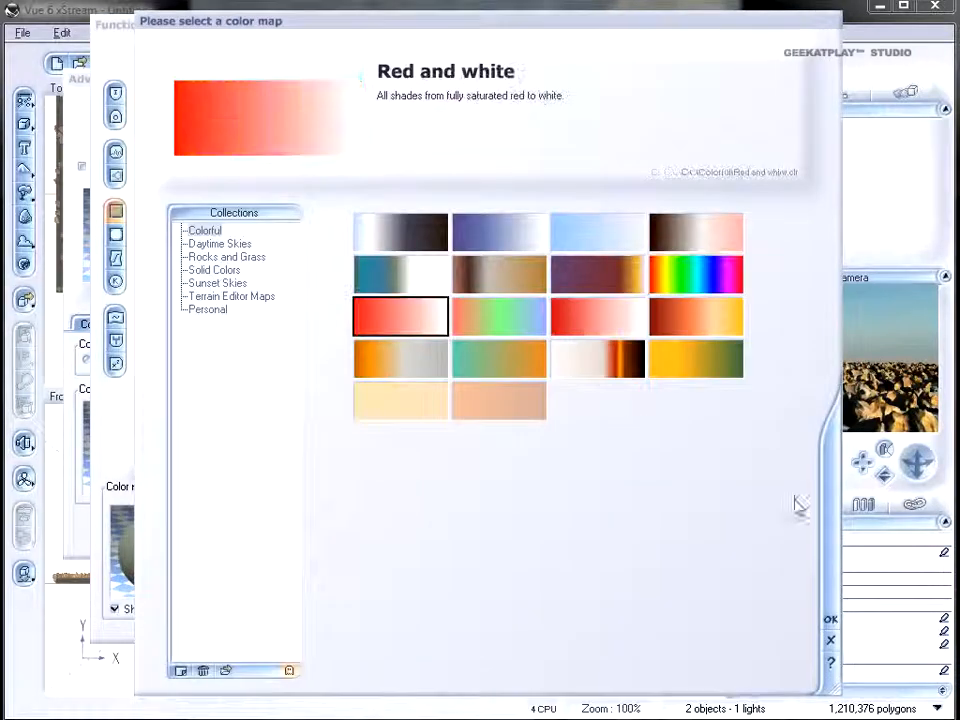
left_click(831, 624)
- Arrange the two color map nodes and connect the green one to Color 1 and the red one to Color 2
left_click_drag(379, 297, 406, 322)
left_click_drag(415, 213, 403, 229)
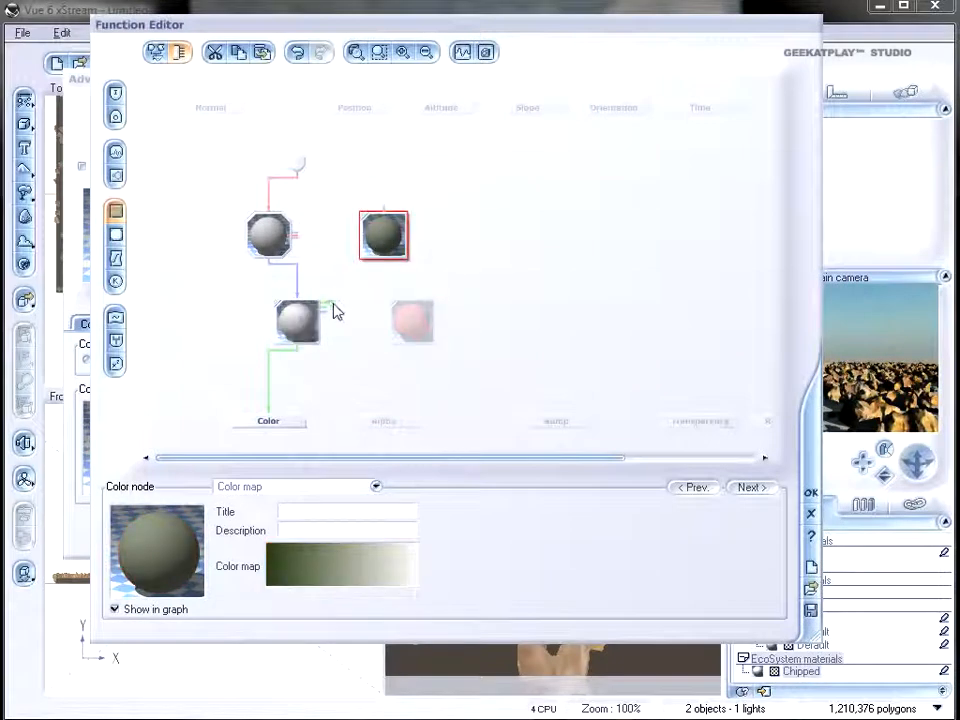
left_click(297, 321)
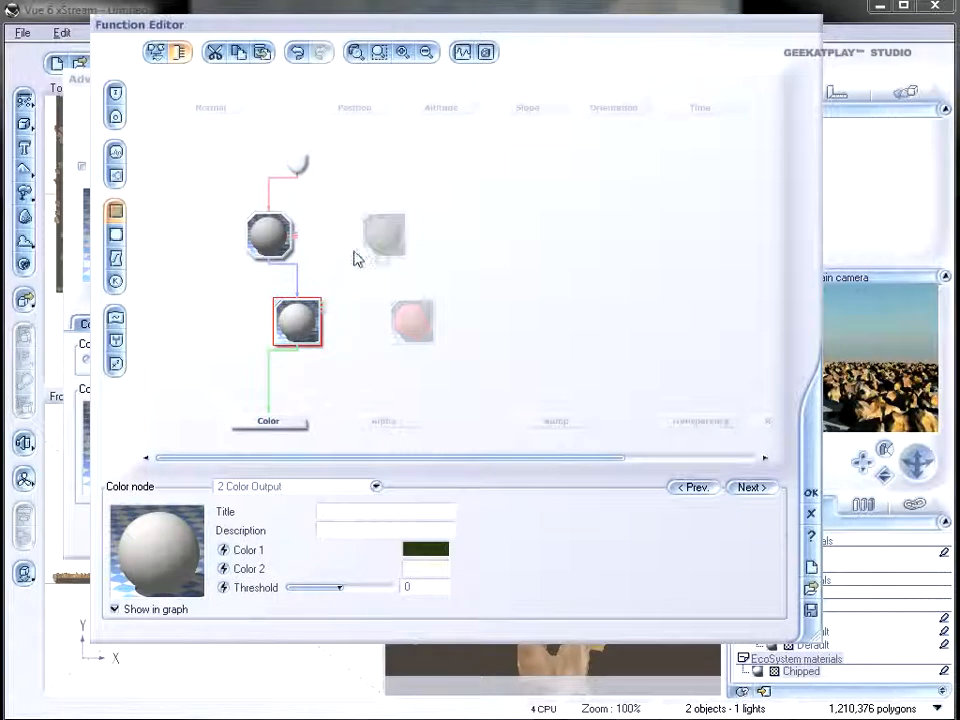
left_click(386, 264)
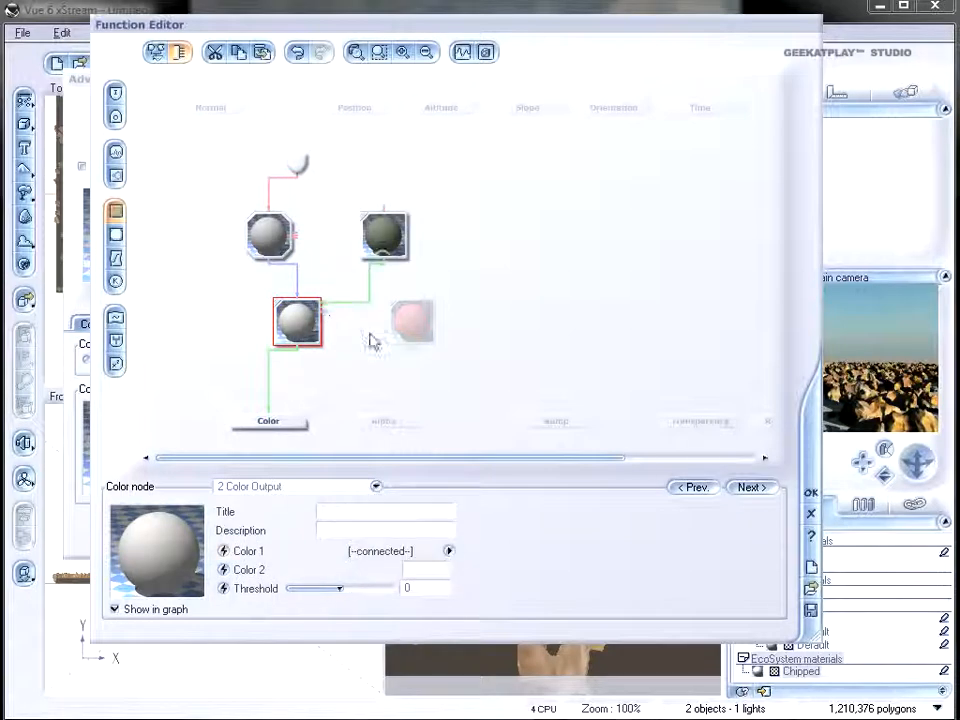
left_click(418, 348)
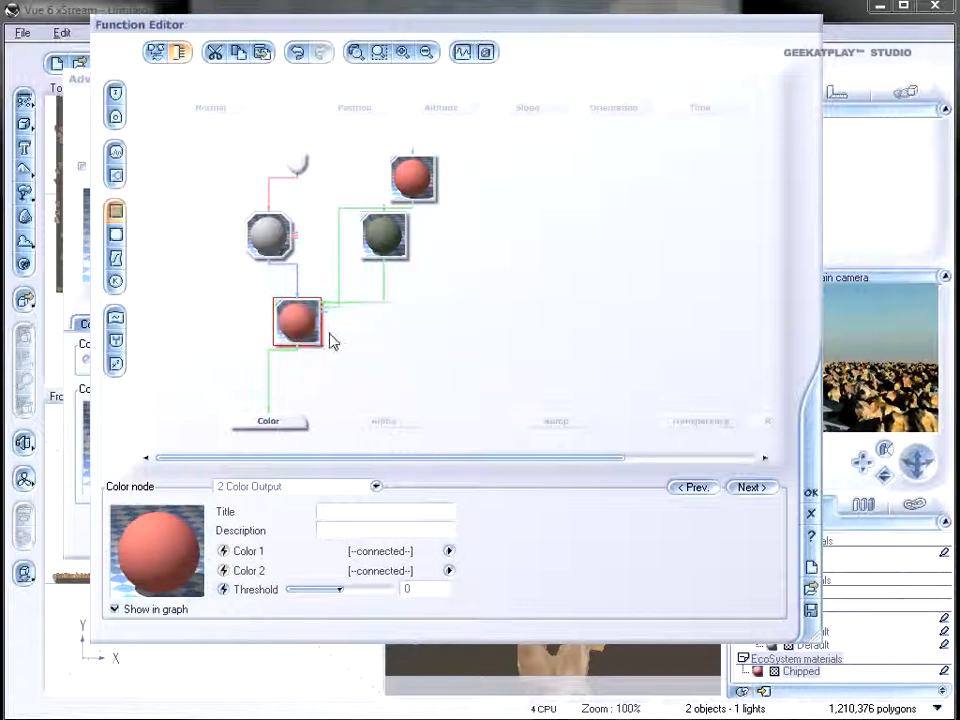
- Set the Perlin noise node's output to Value-Gradient (Variable) and lower its scale to about 0.57
left_click(270, 238)
left_click_drag(381, 561, 371, 562)
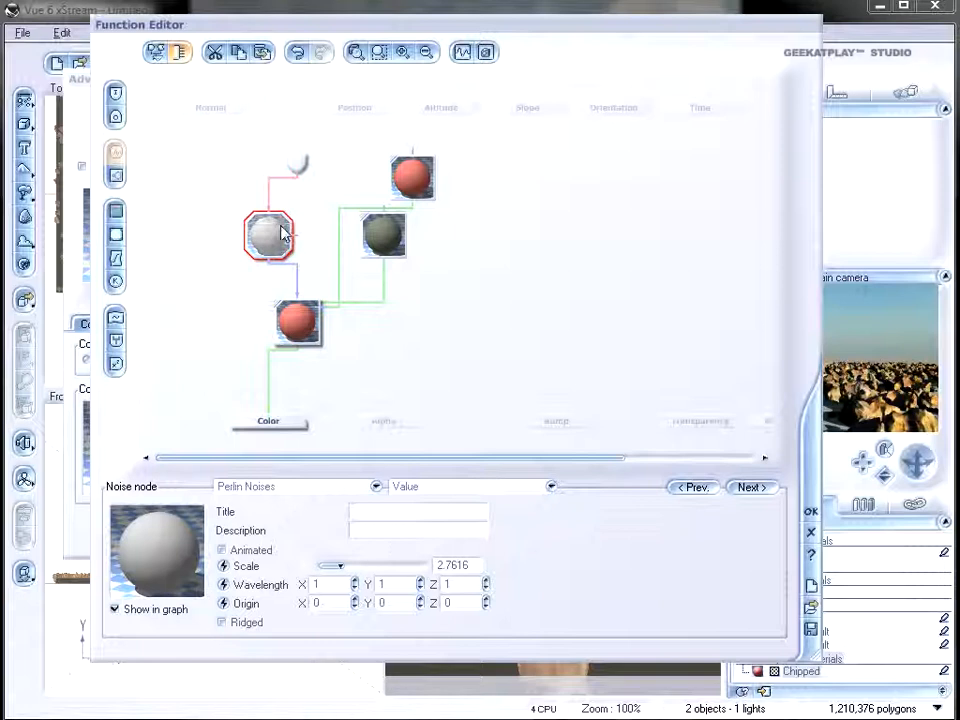
left_click(427, 490)
left_click(505, 552)
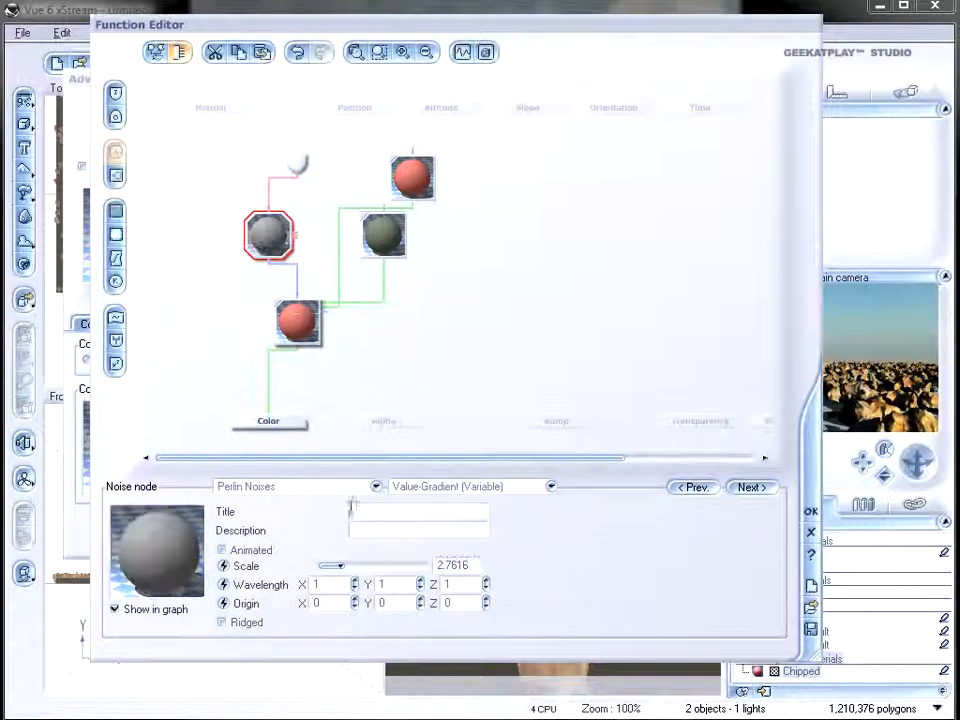
left_click_drag(395, 565, 366, 564)
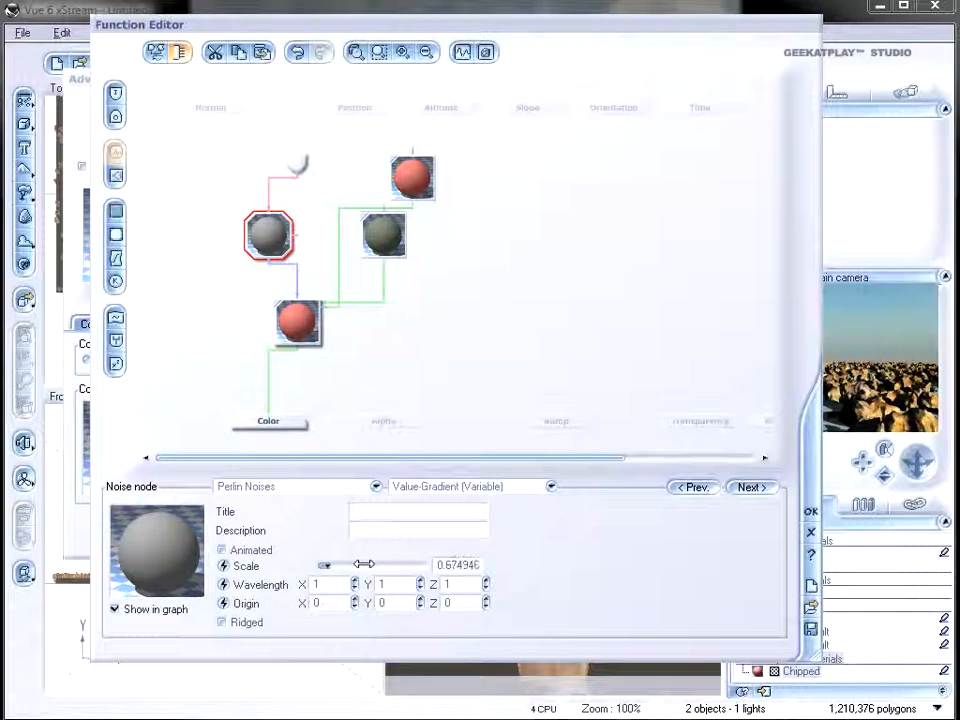
- Accept the color function and the material changes, and render the main camera view
left_click(811, 512)
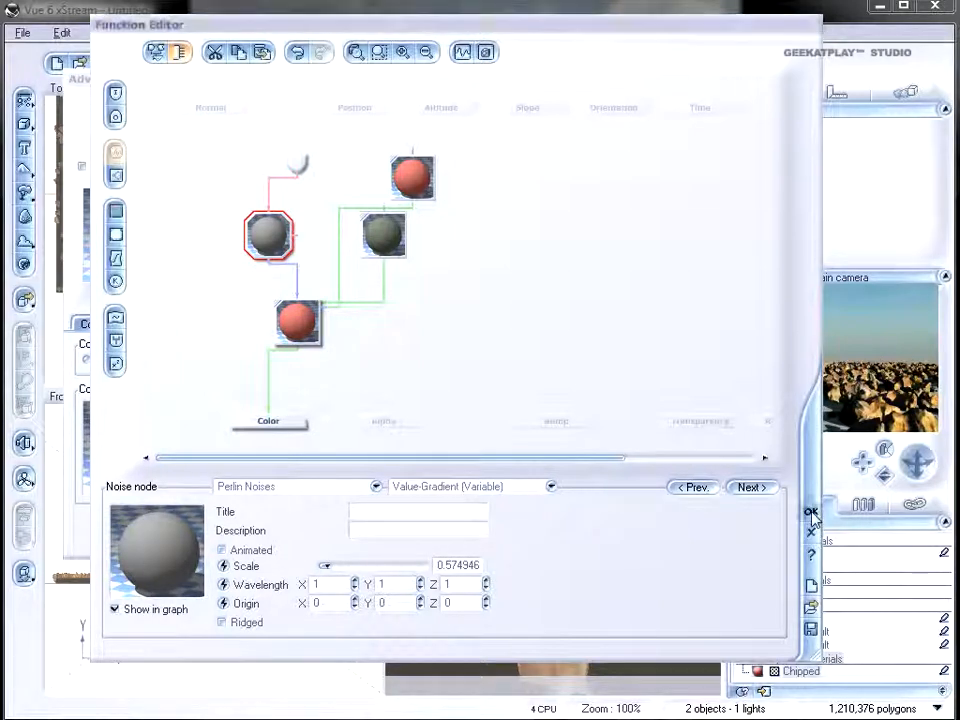
left_click(682, 433)
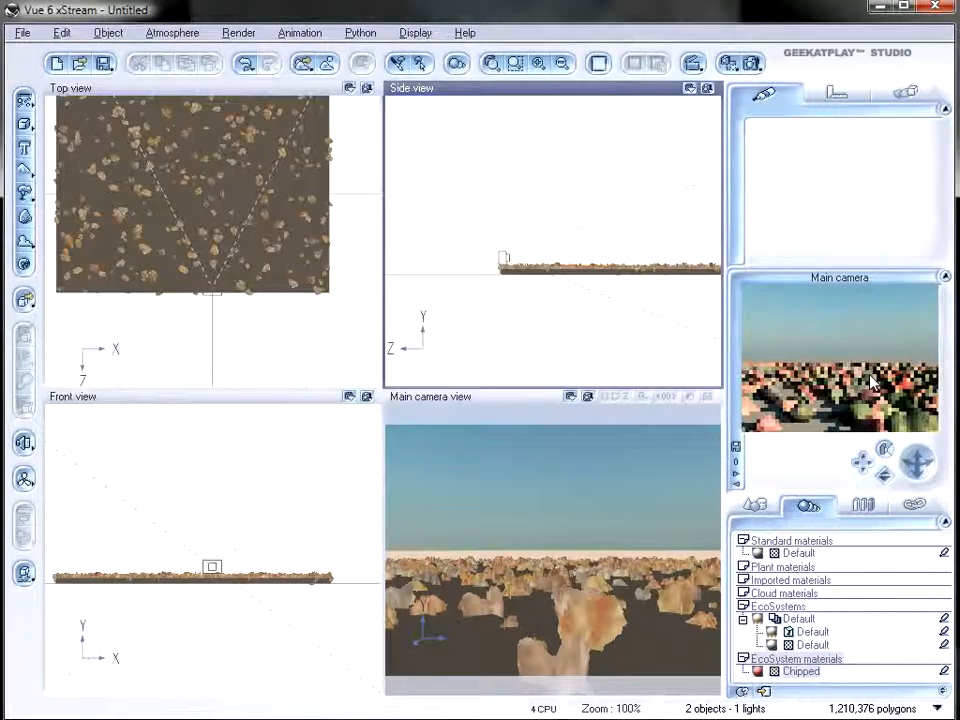
left_click(752, 63)
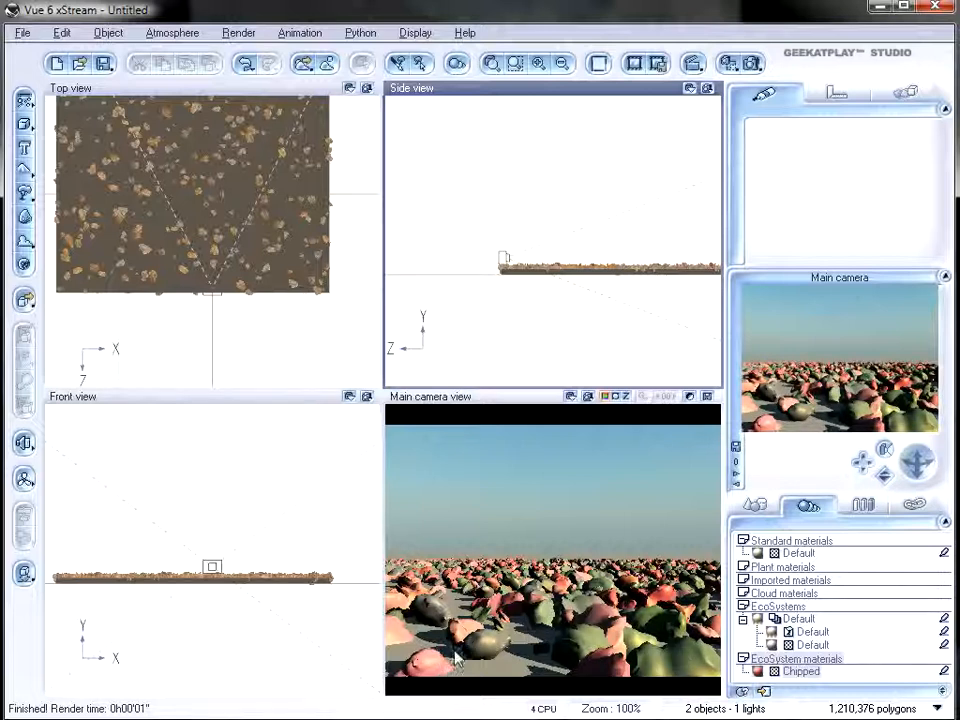
- Reopen the Chipped EcoSystem material and open its color production function for editing
double_click(790, 671)
left_click_drag(435, 413, 450, 94)
right_click(200, 453)
left_click(210, 459)
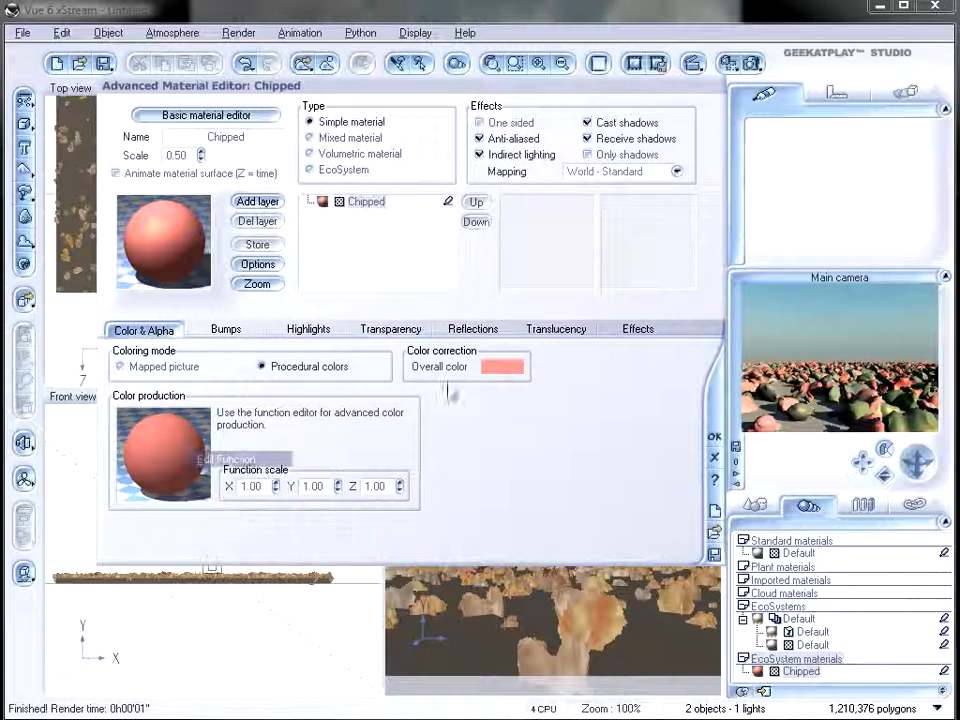
- Rearrange the two color map nodes in a column away from the noise node, and line up the noise and 2 Color Output nodes above the Color output
left_click_drag(400, 228, 461, 310)
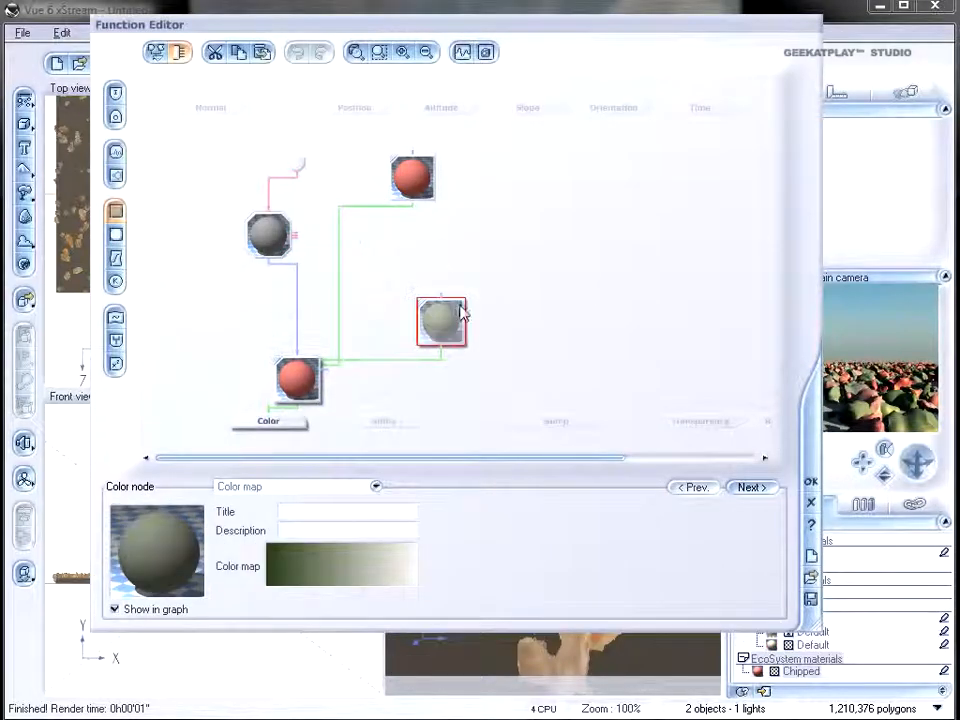
left_click_drag(397, 172, 459, 226)
left_click_drag(293, 370, 298, 320)
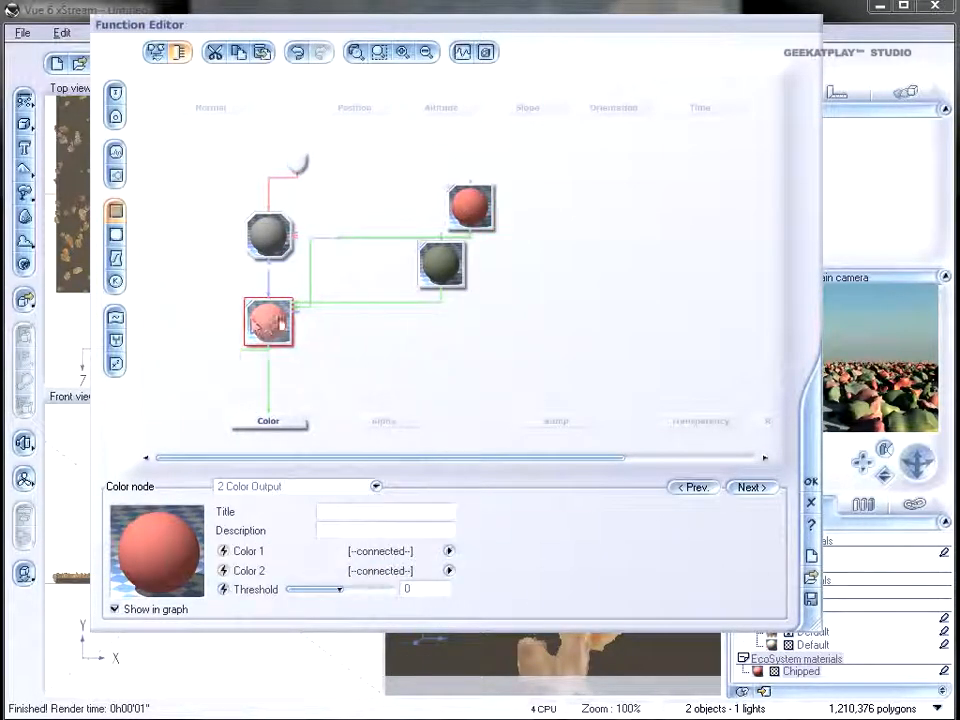
left_click(297, 163)
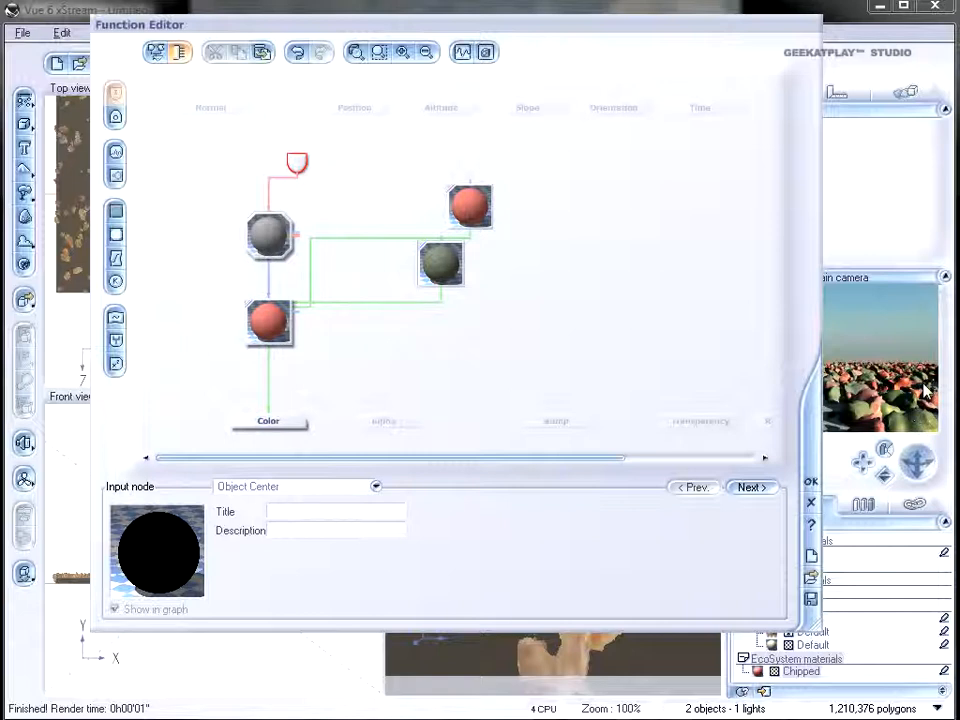
left_click(463, 278)
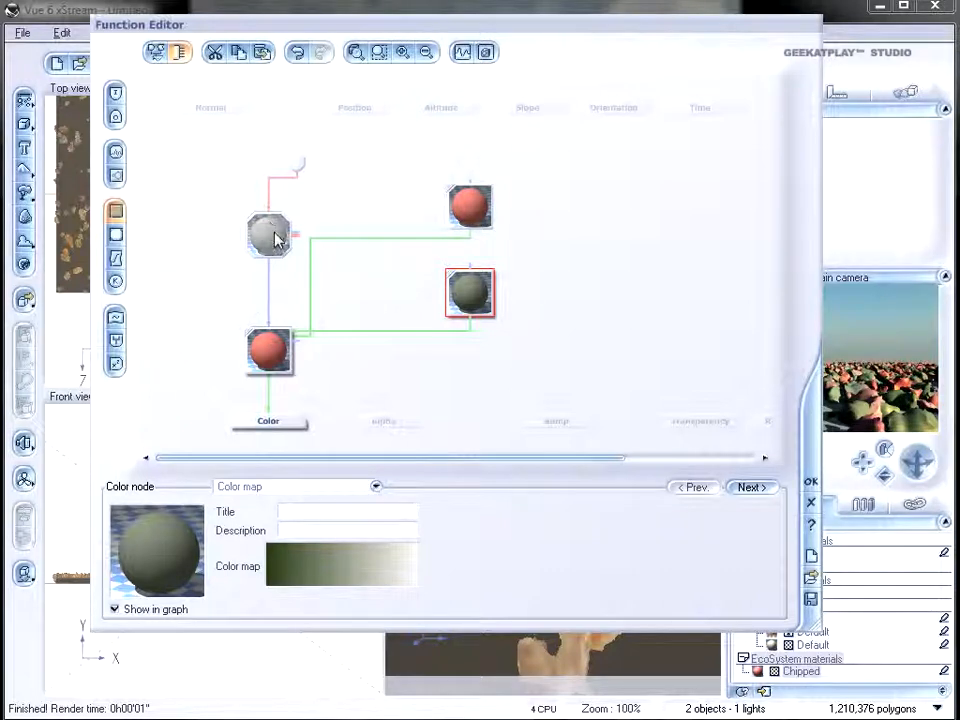
left_click_drag(276, 238, 282, 266)
- Select the Object Center input node and review the available input node types without adding one
left_click(300, 161)
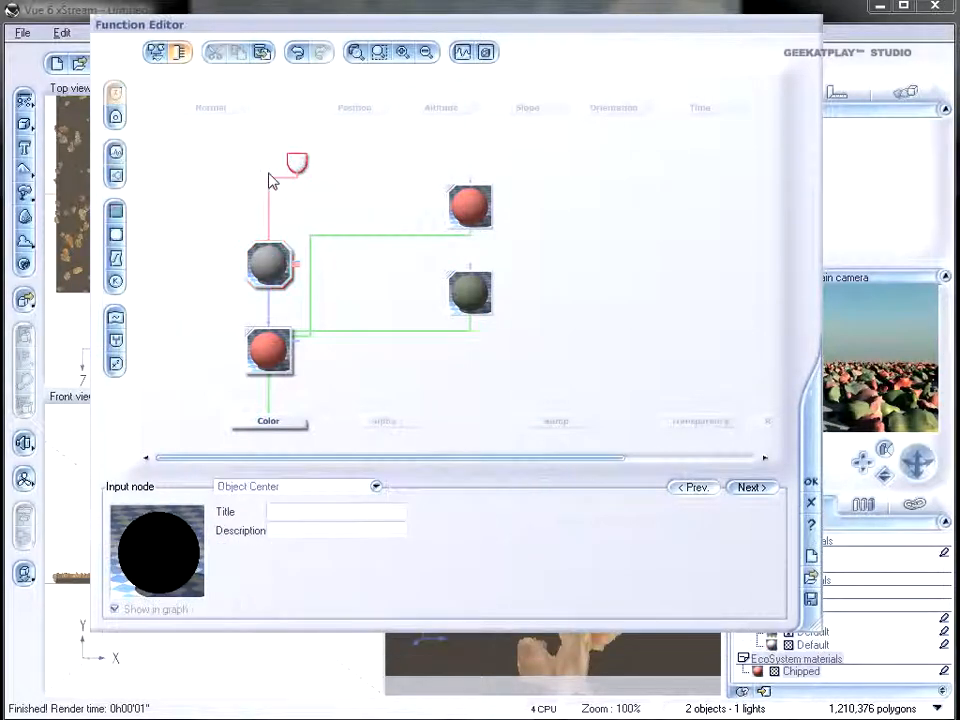
right_click(380, 178)
mouse_move(444, 180)
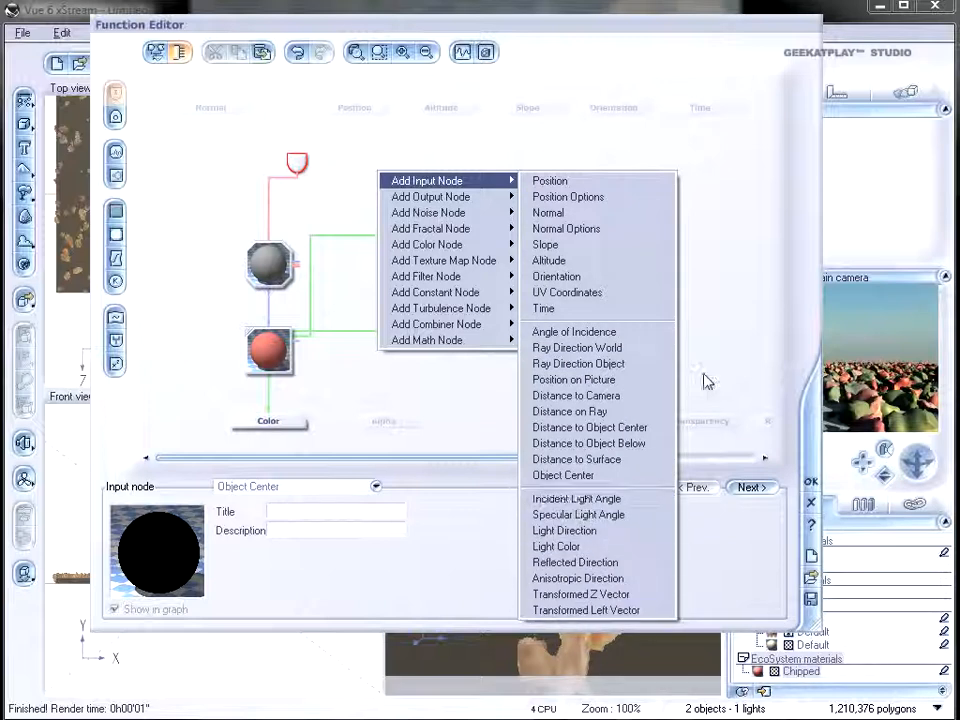
left_click(573, 594)
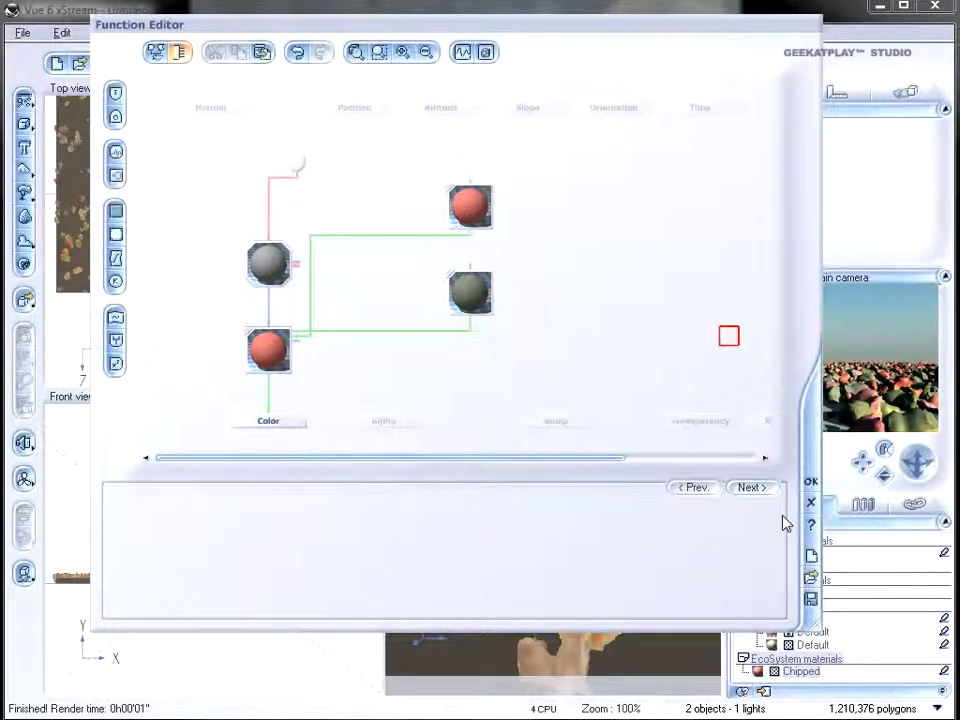